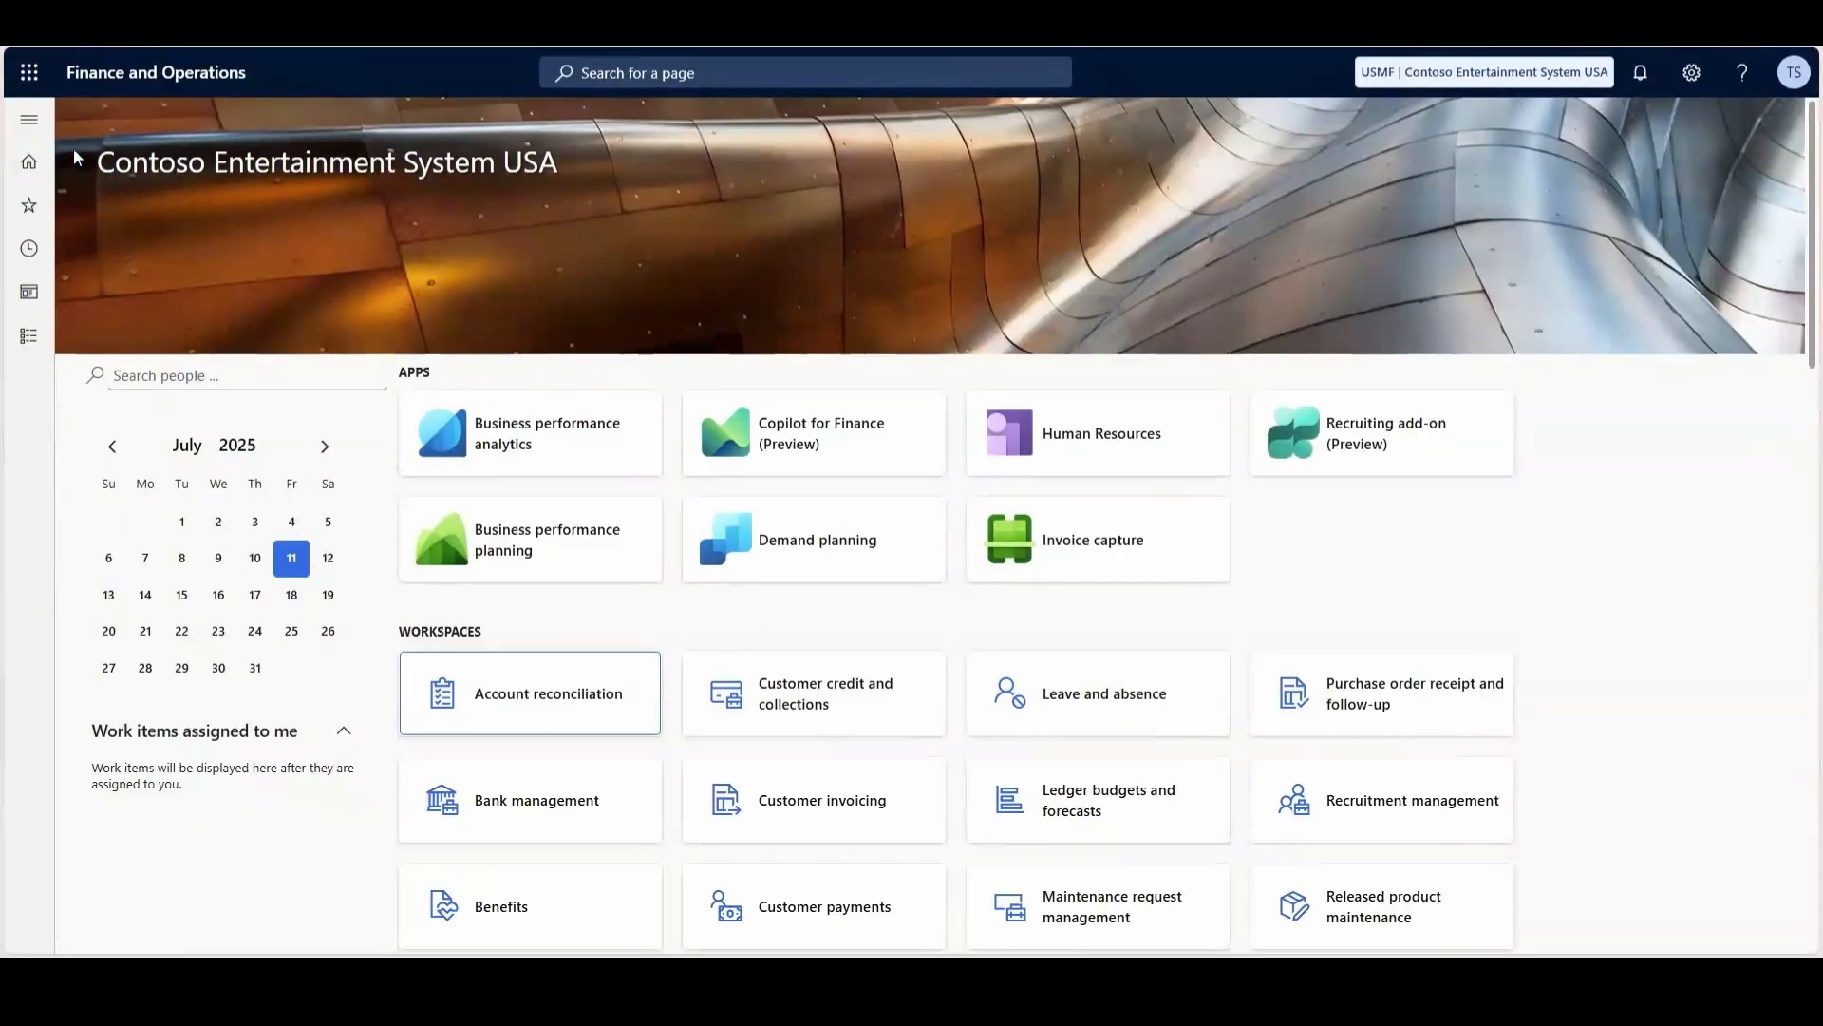
# - Open the Price component codes page in the Pricing management setup
pyautogui.click(28, 120)
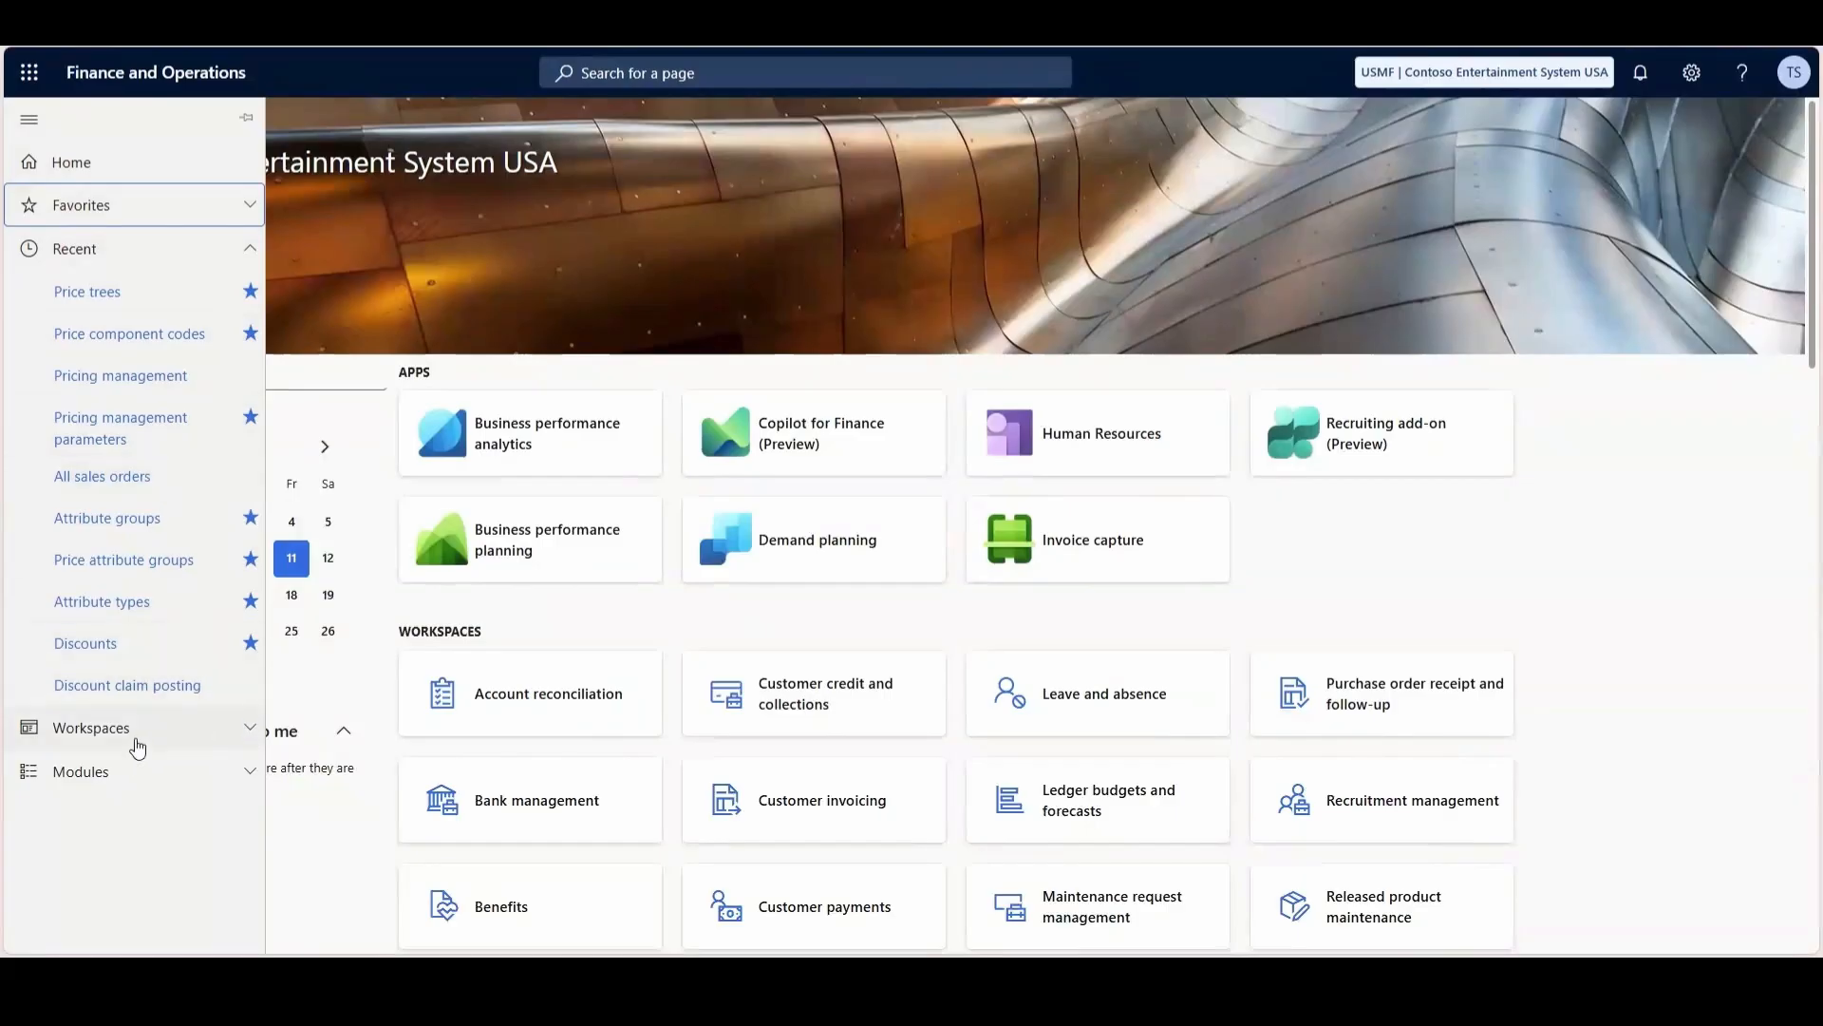
pyautogui.click(84, 773)
pyautogui.scroll(-5, 143, 677)
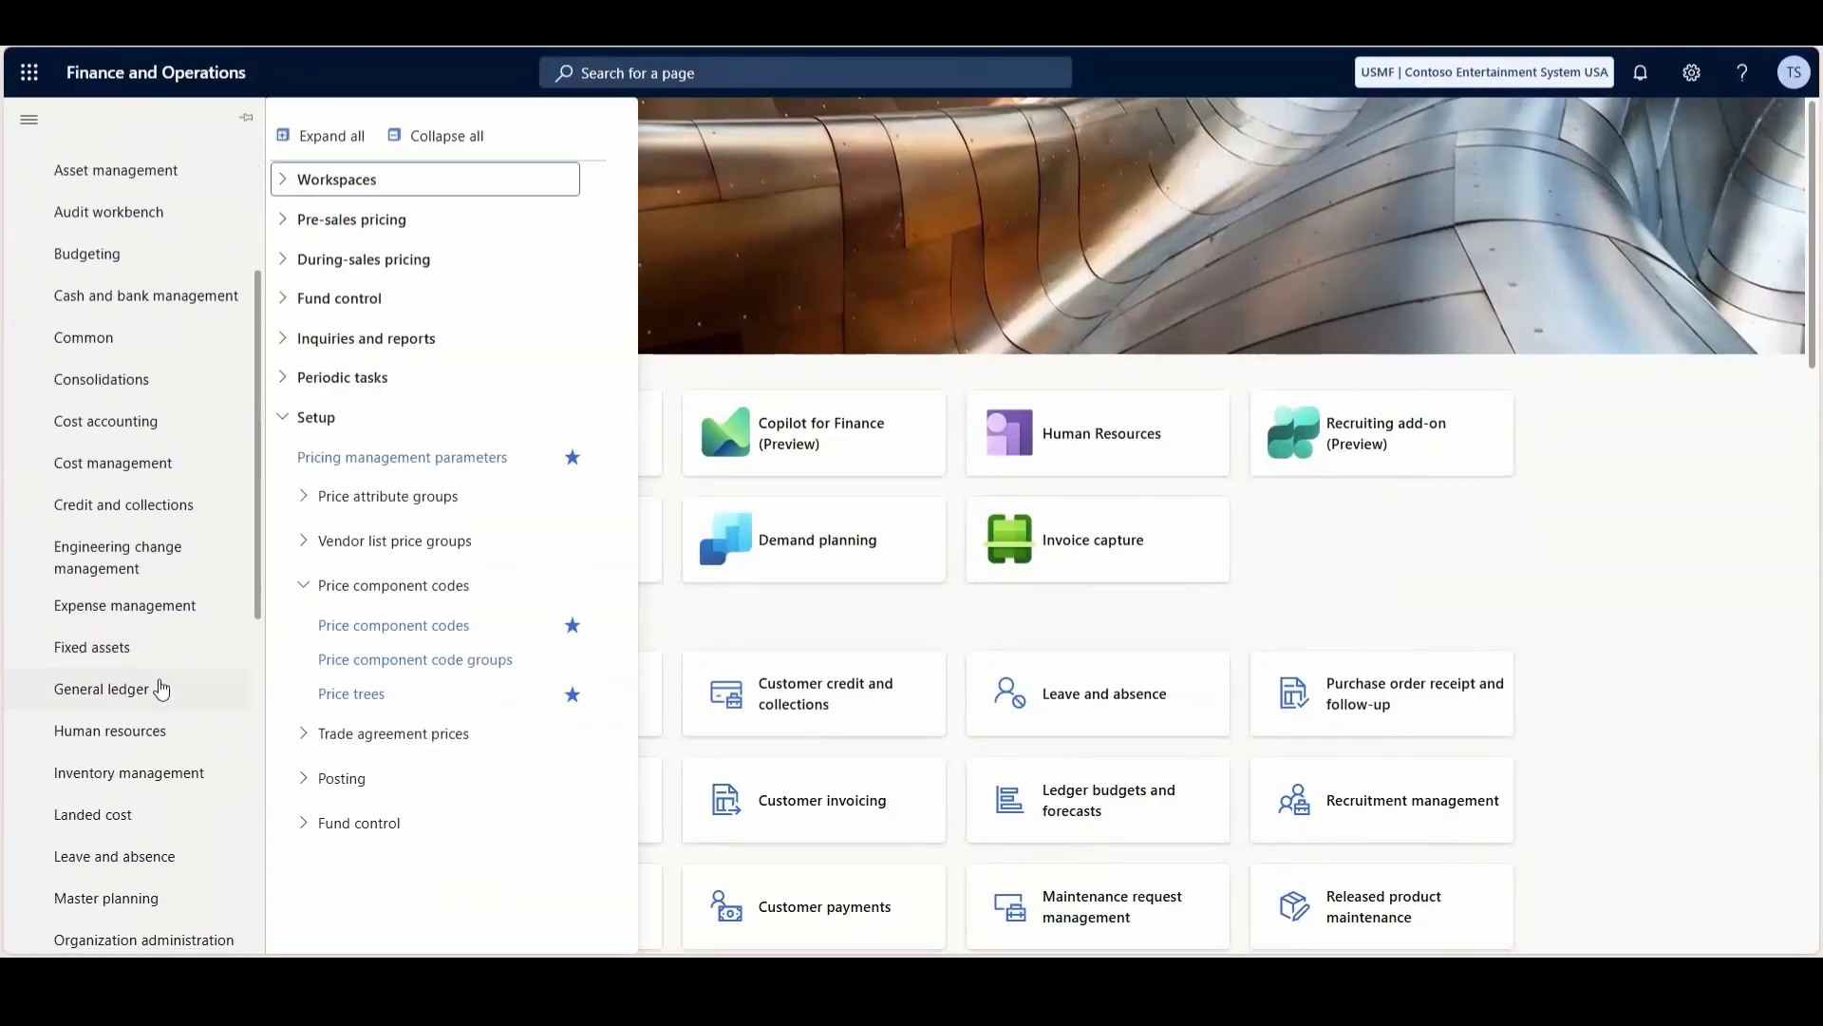
pyautogui.scroll(-2, 160, 688)
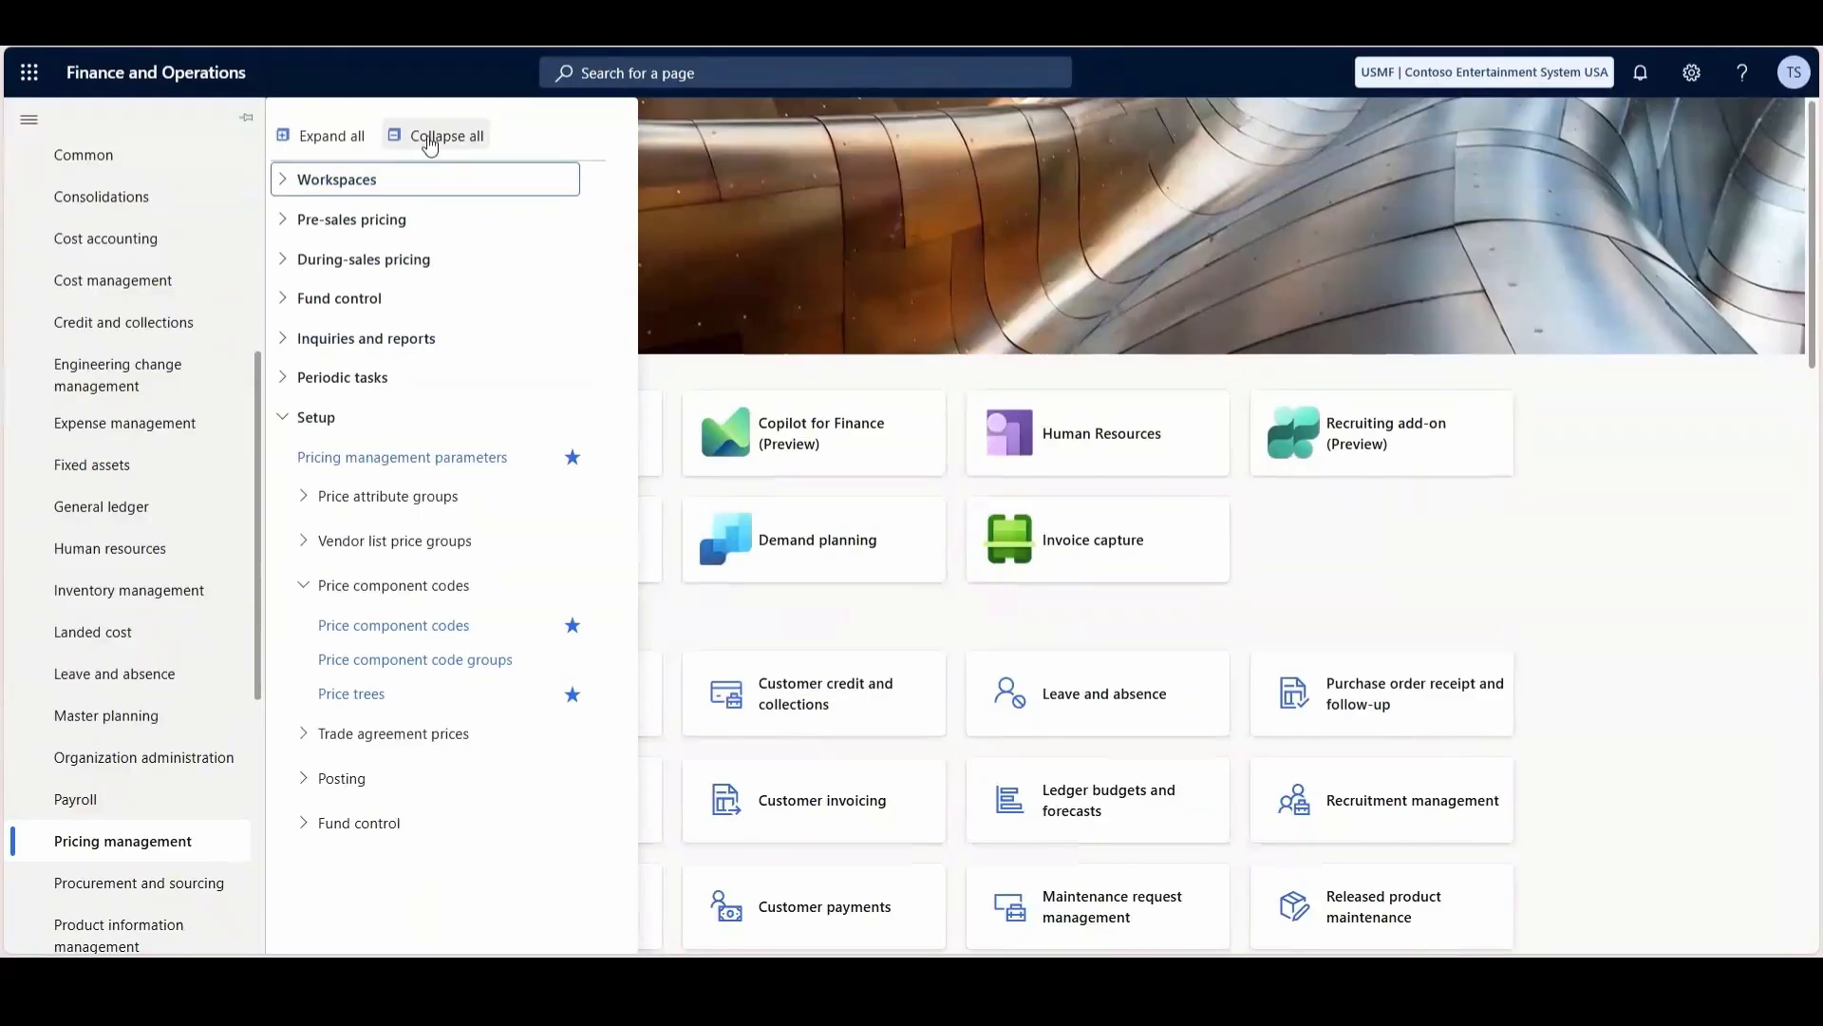
pyautogui.click(397, 135)
pyautogui.click(334, 423)
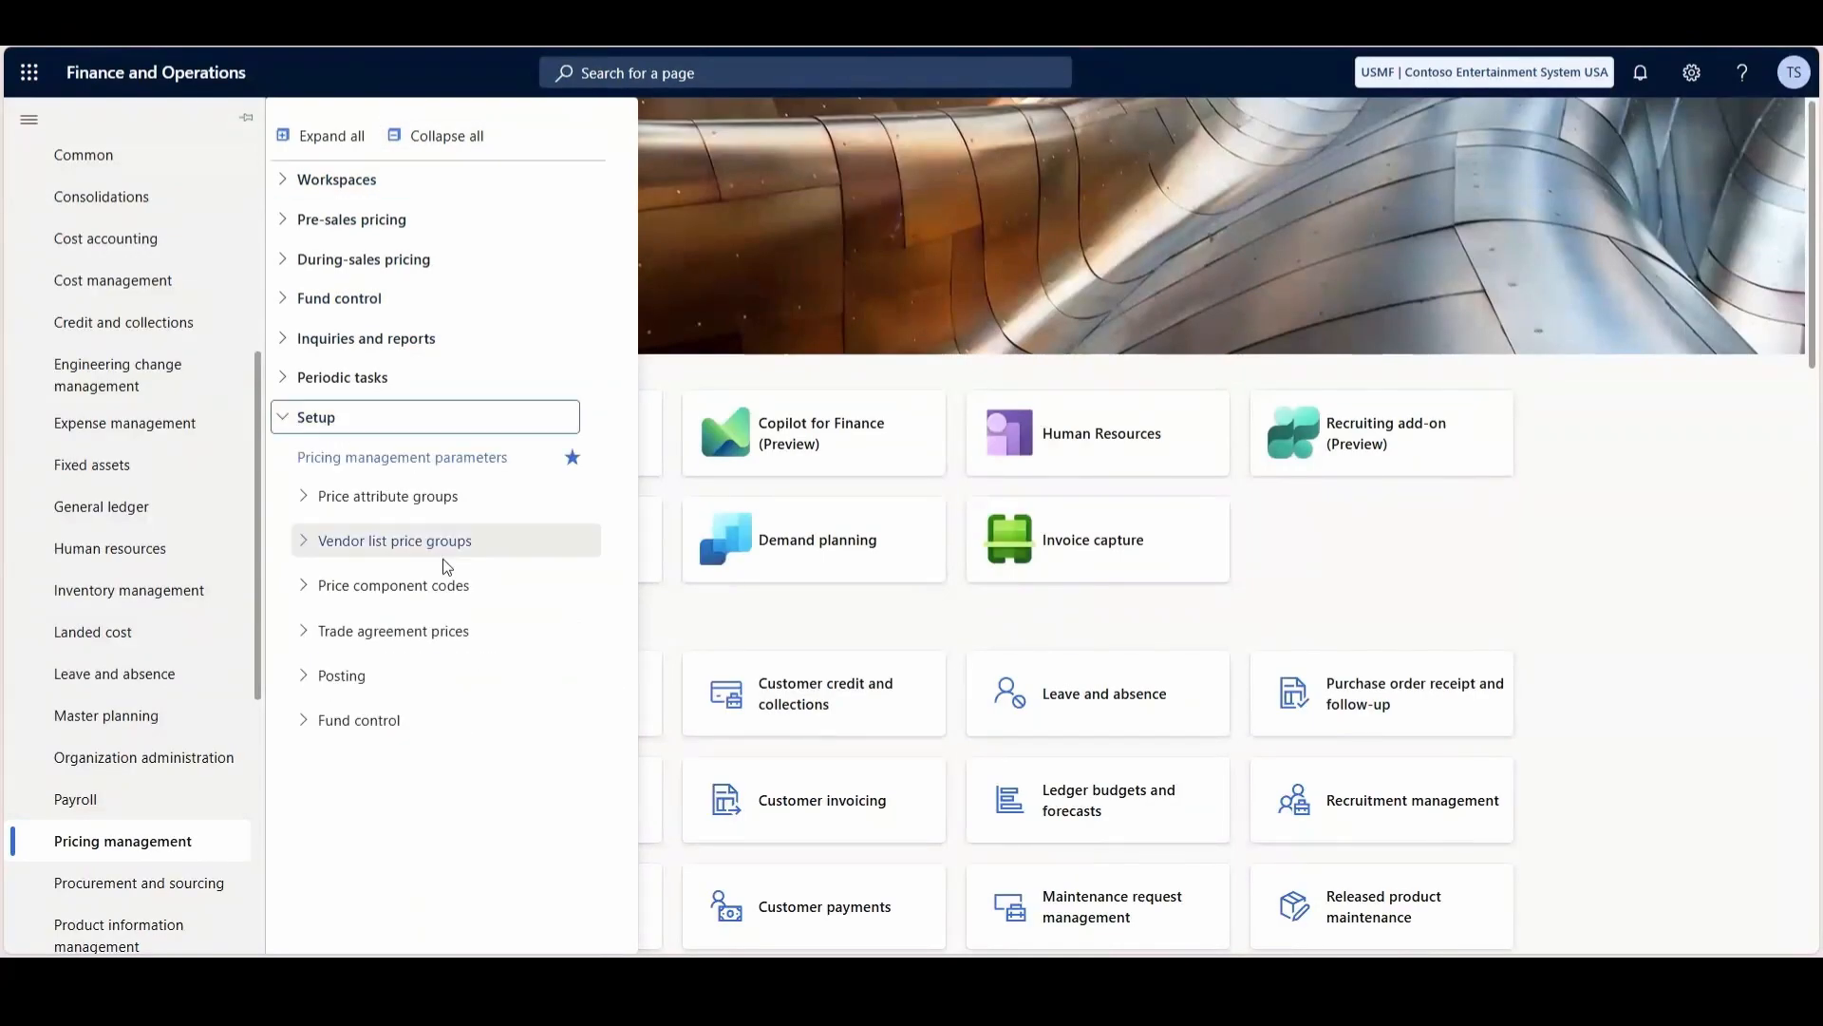
pyautogui.click(423, 596)
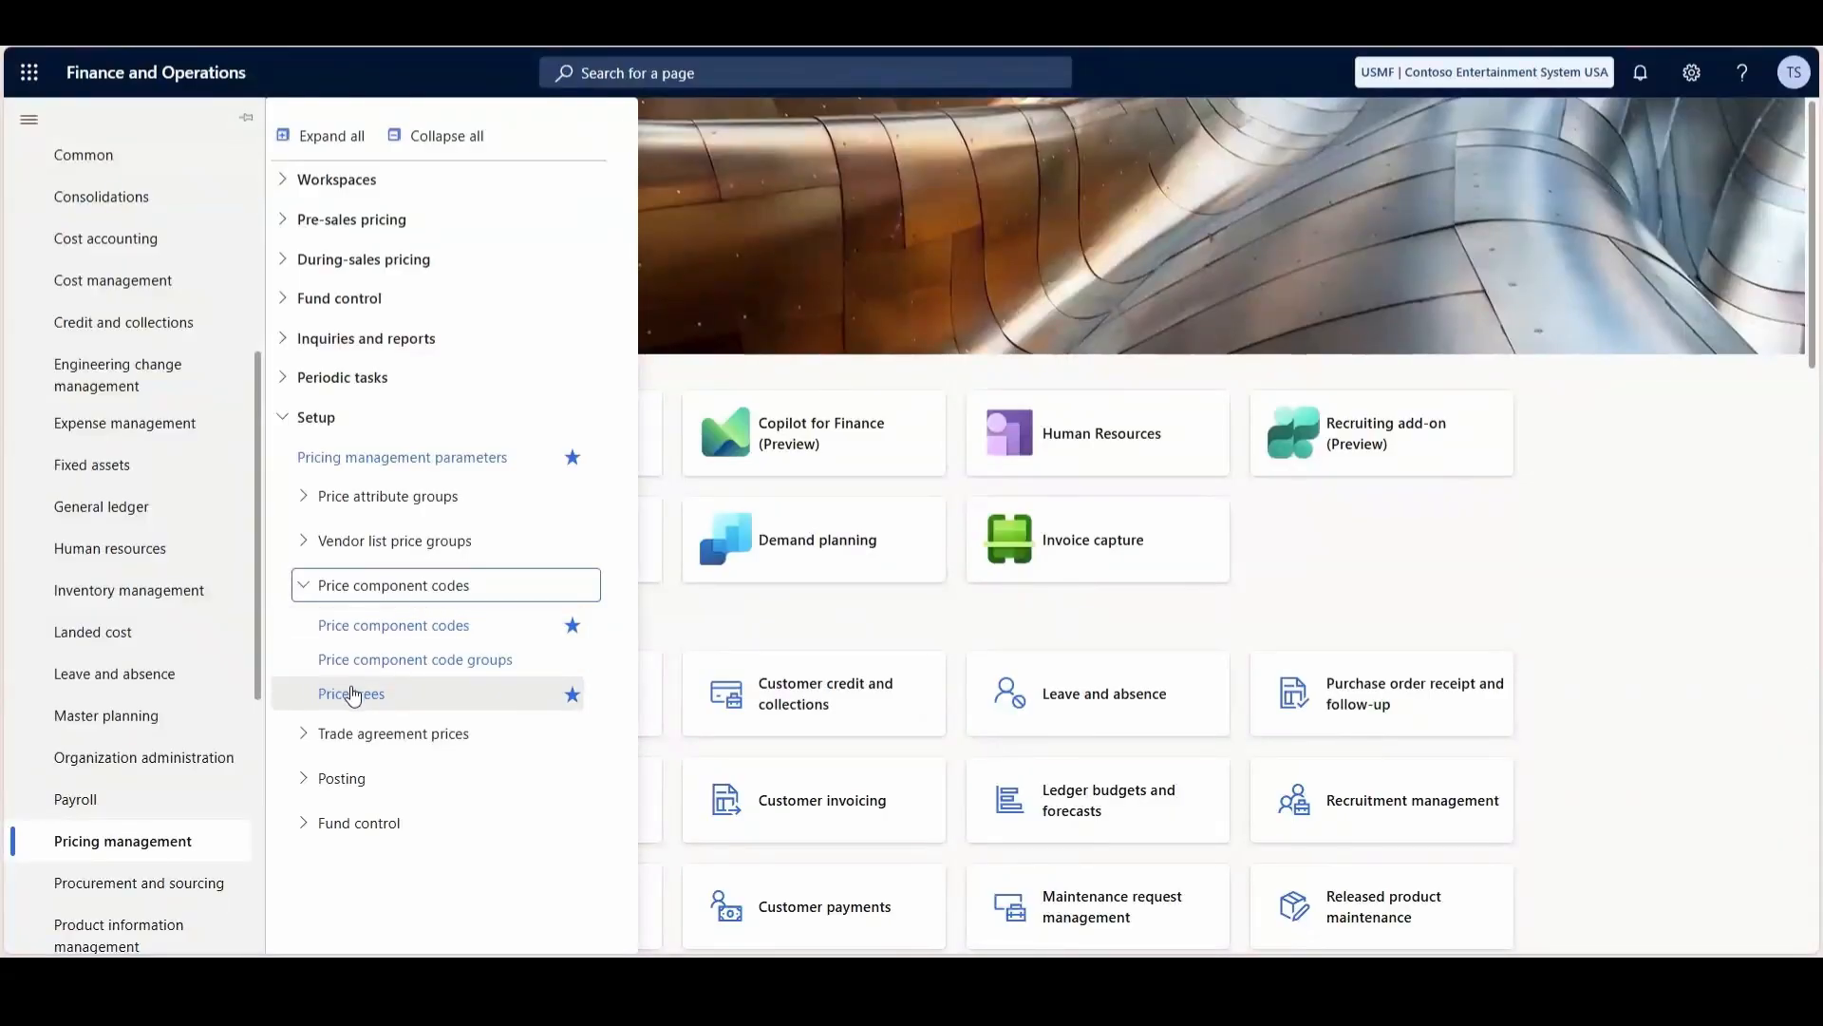
pyautogui.click(433, 629)
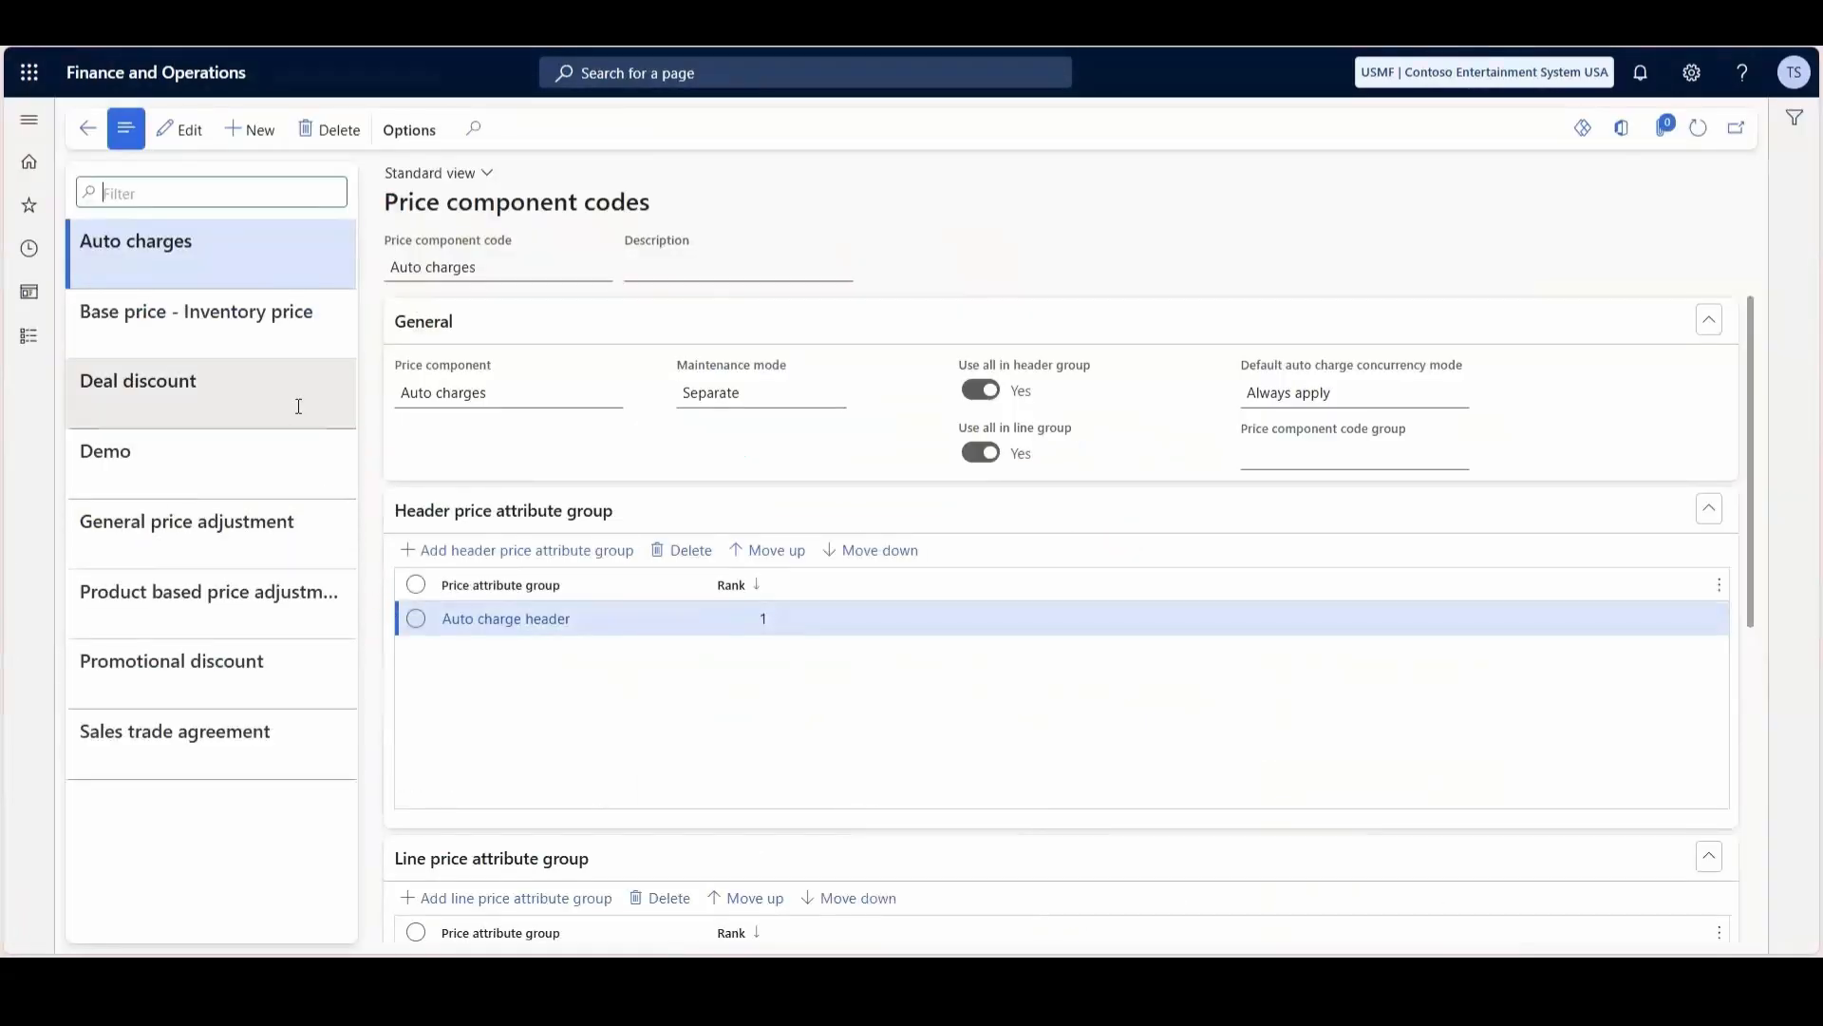
# - Review the header and line settings of the base price, sales trade agreement, price adjustment, deal discount and promotional discount component codes
pyautogui.click(274, 308)
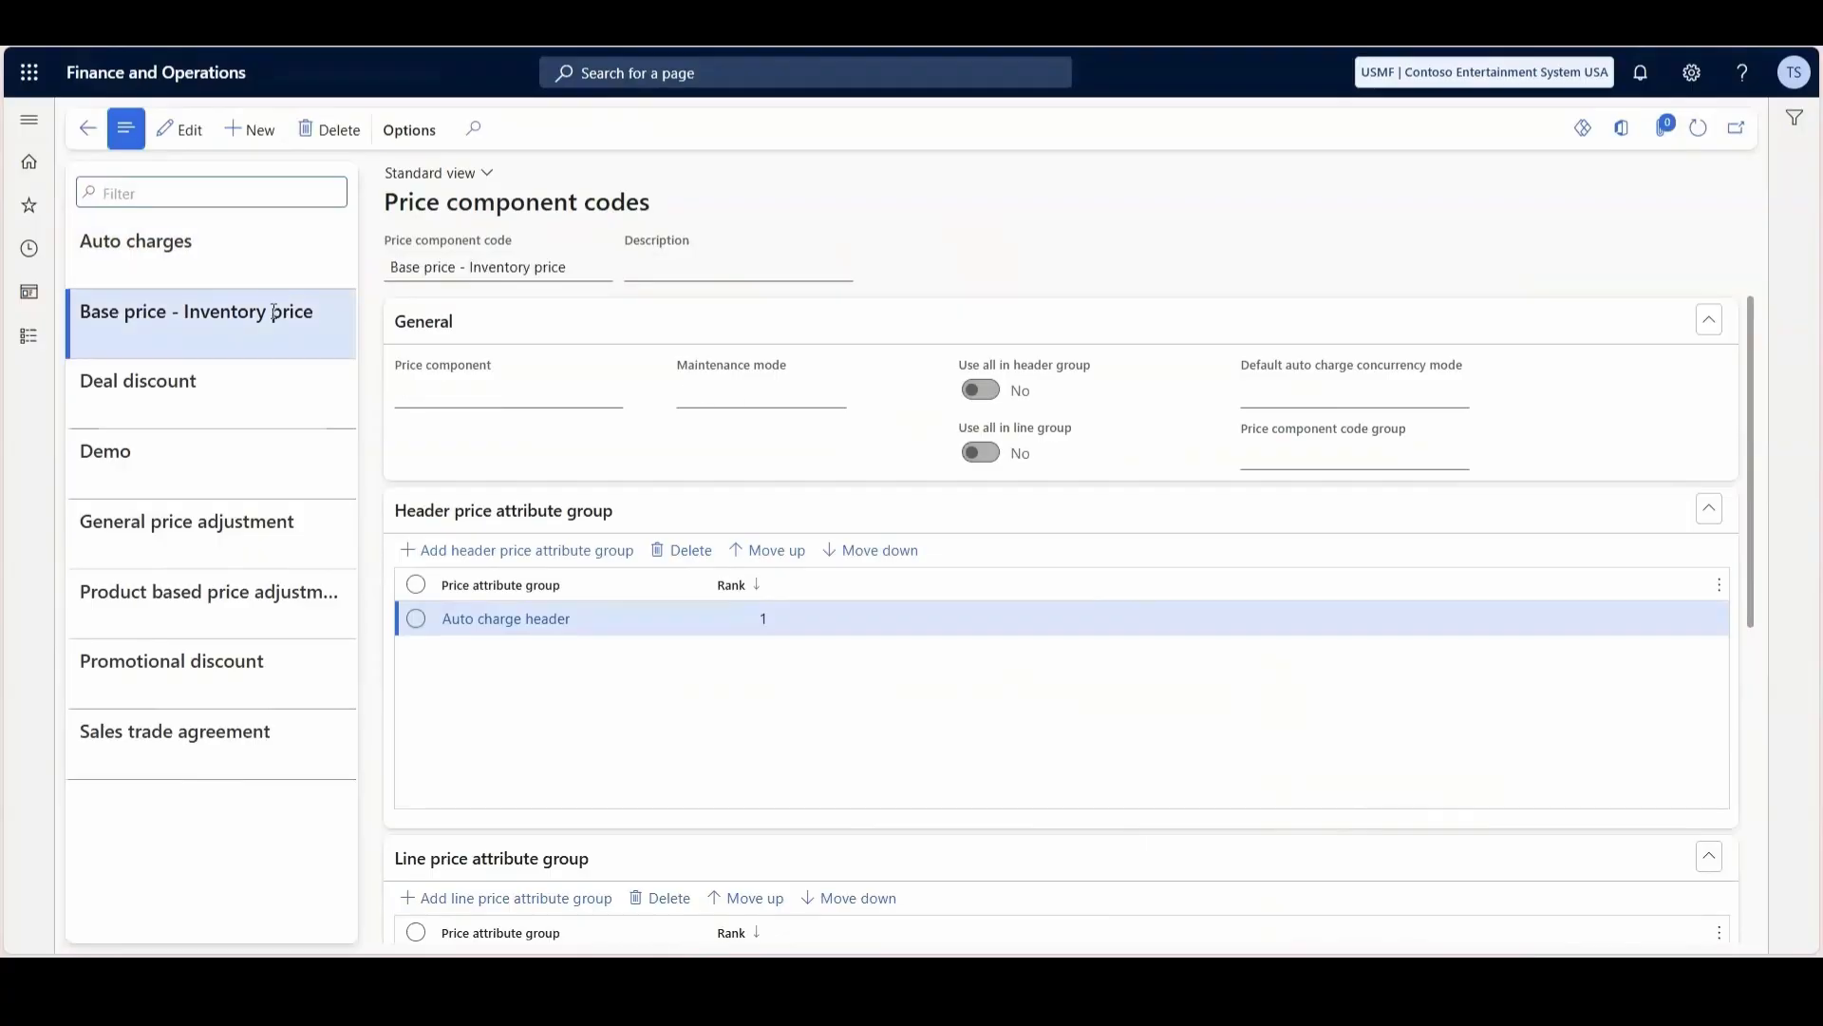
pyautogui.click(292, 742)
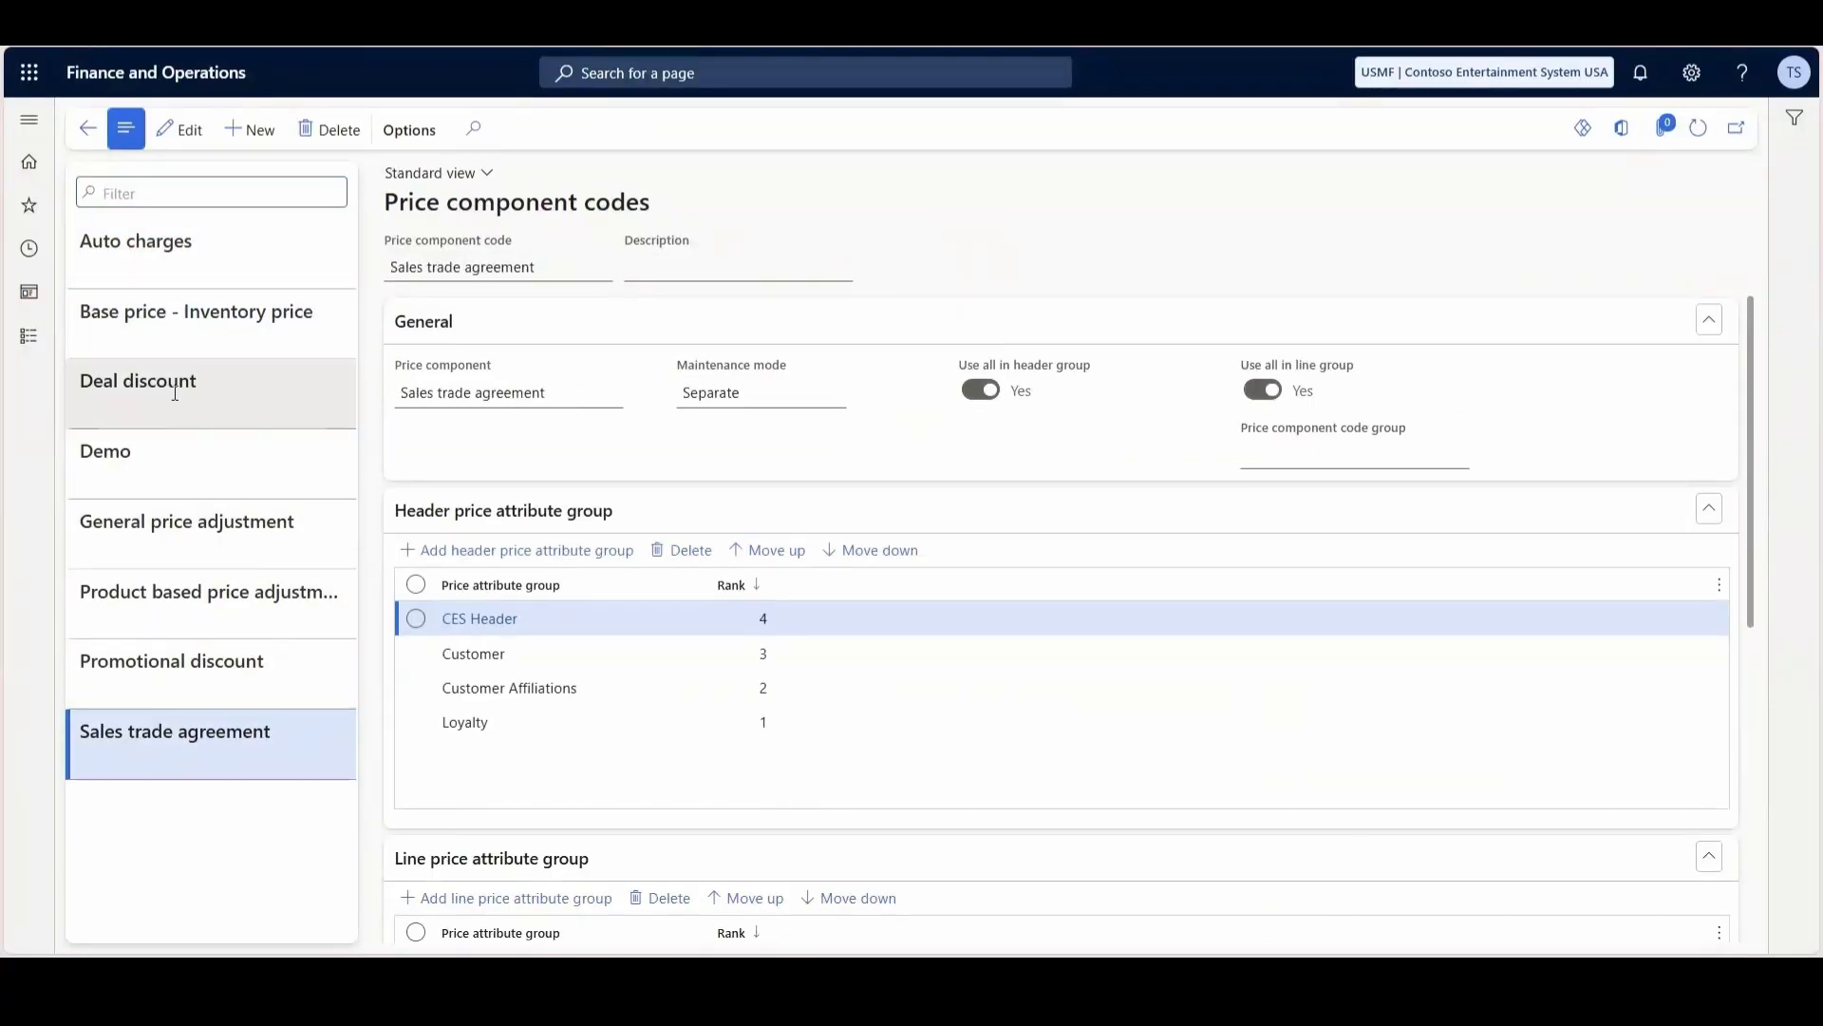
pyautogui.click(218, 530)
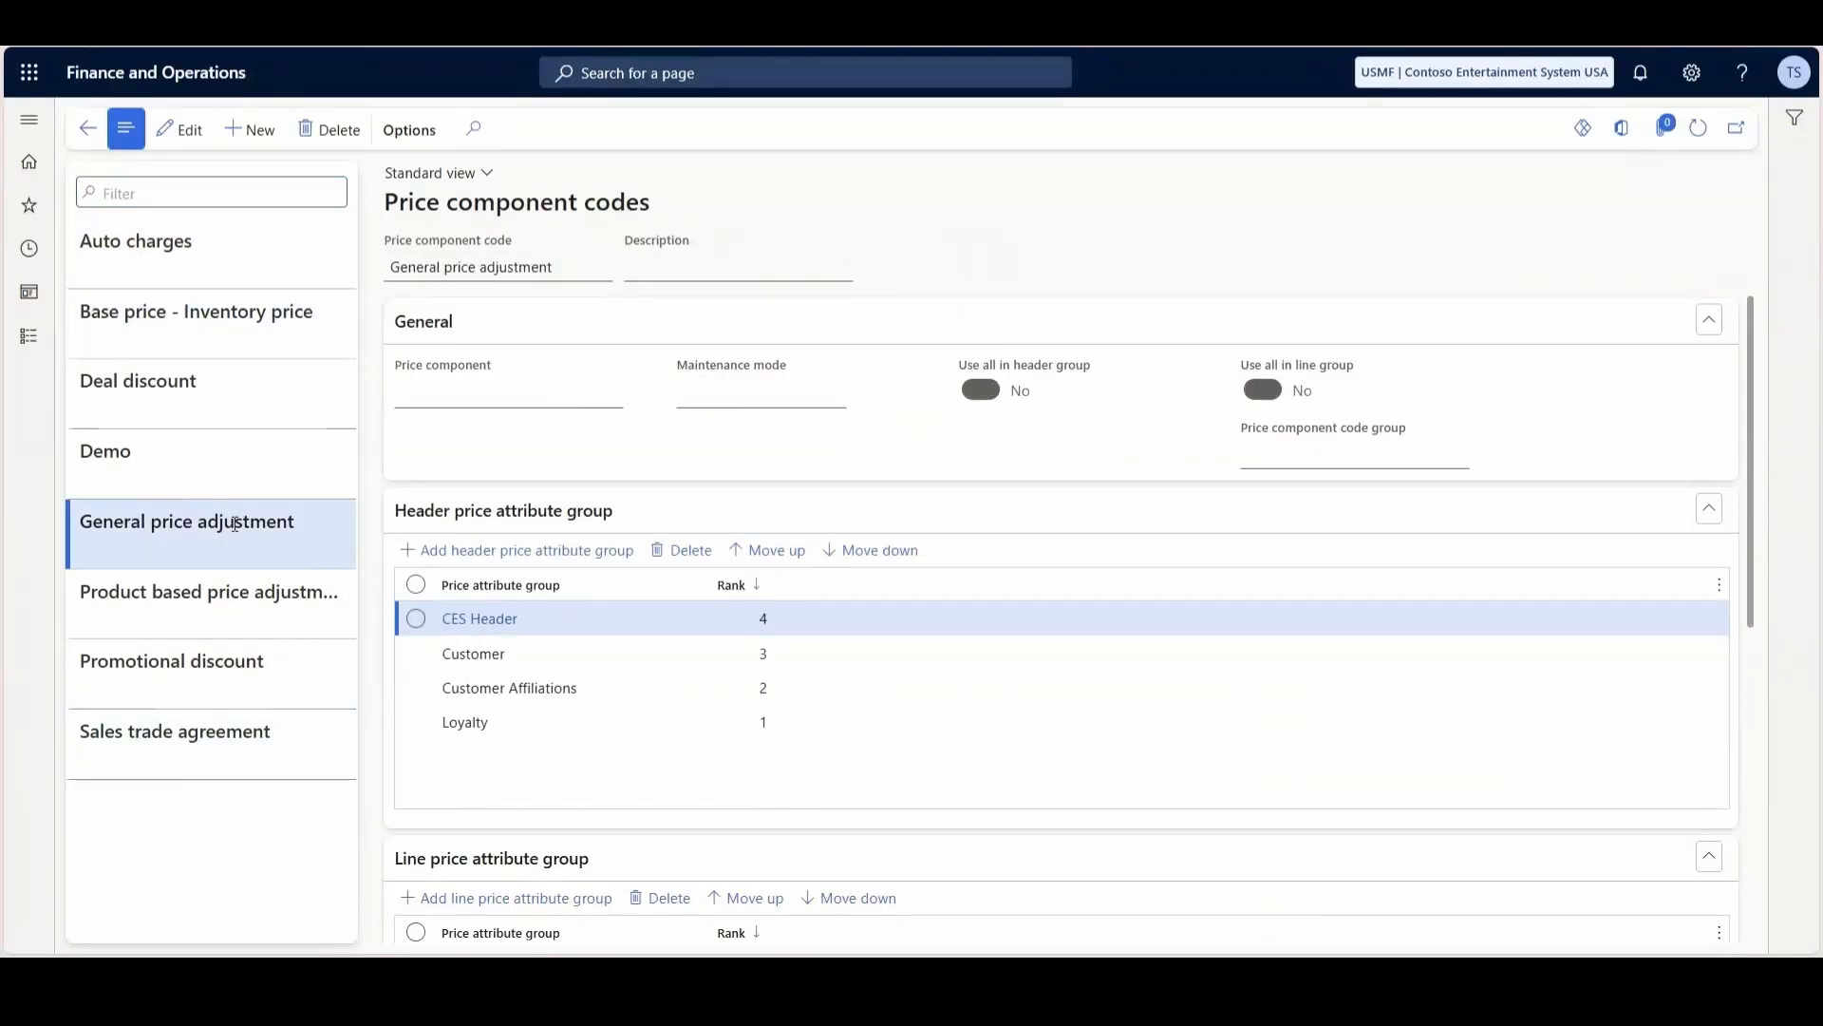
pyautogui.click(262, 591)
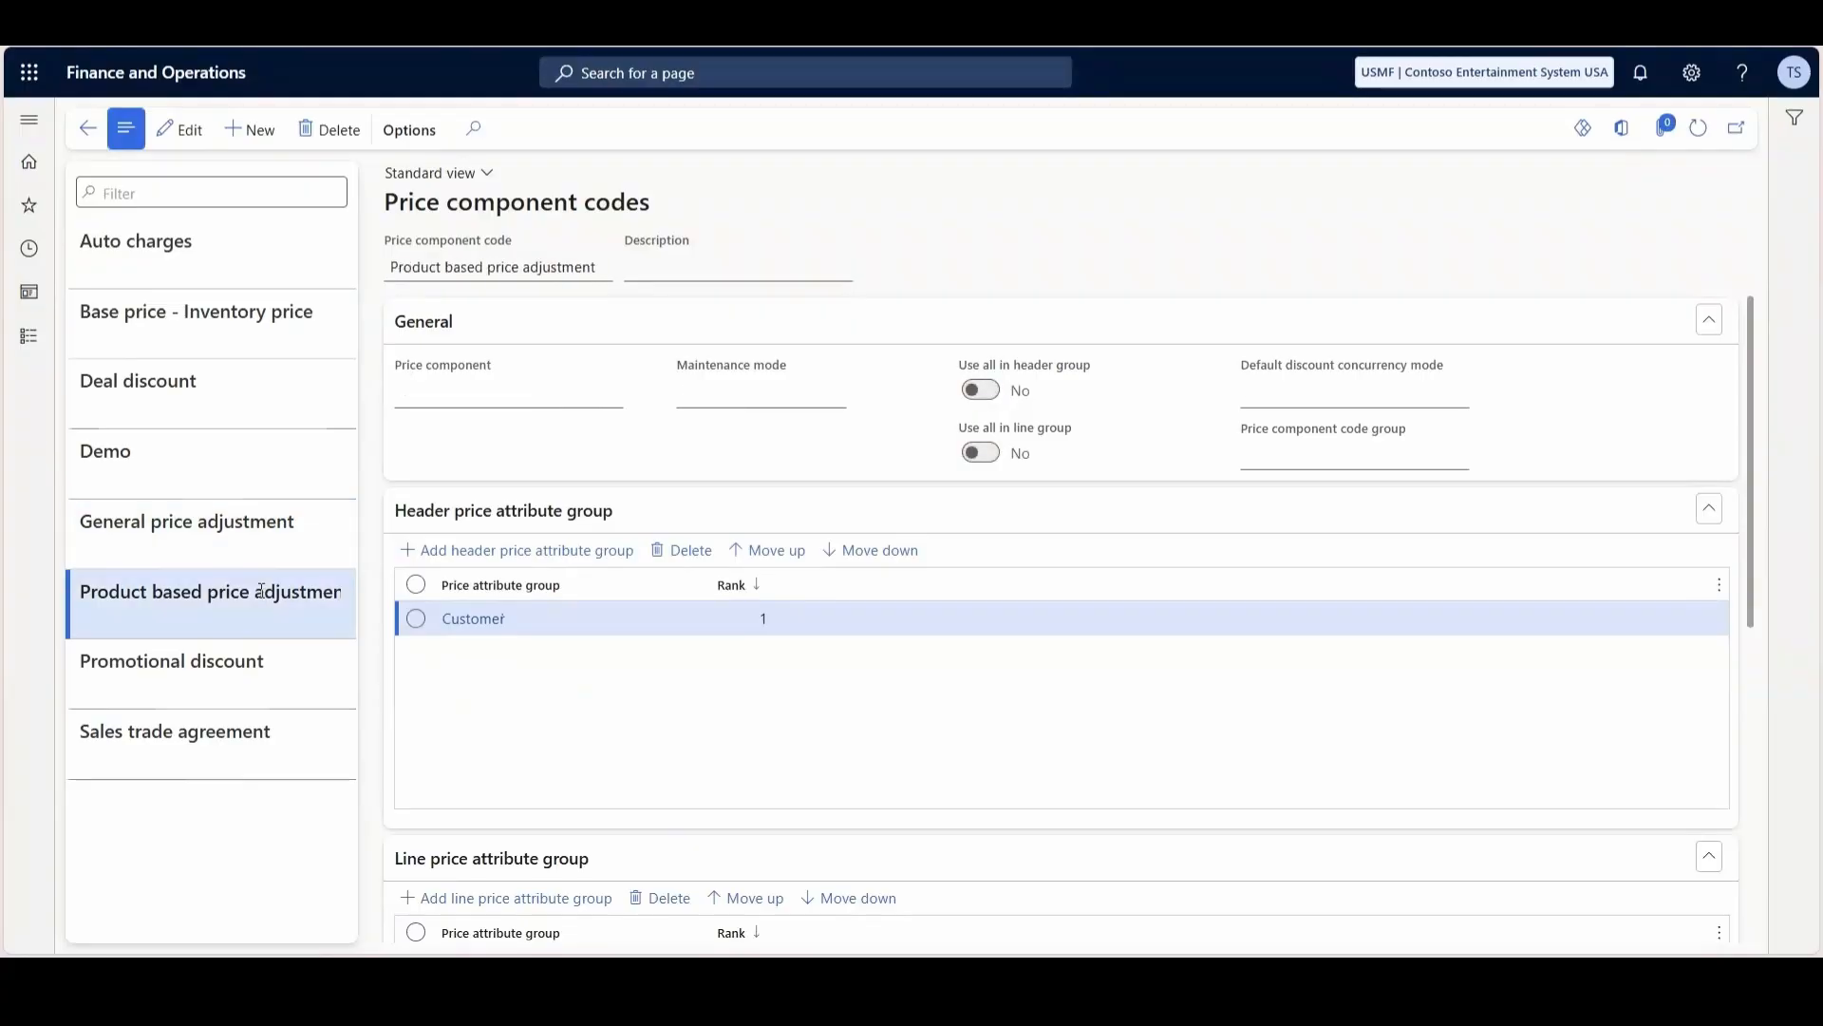
pyautogui.click(188, 382)
pyautogui.click(220, 662)
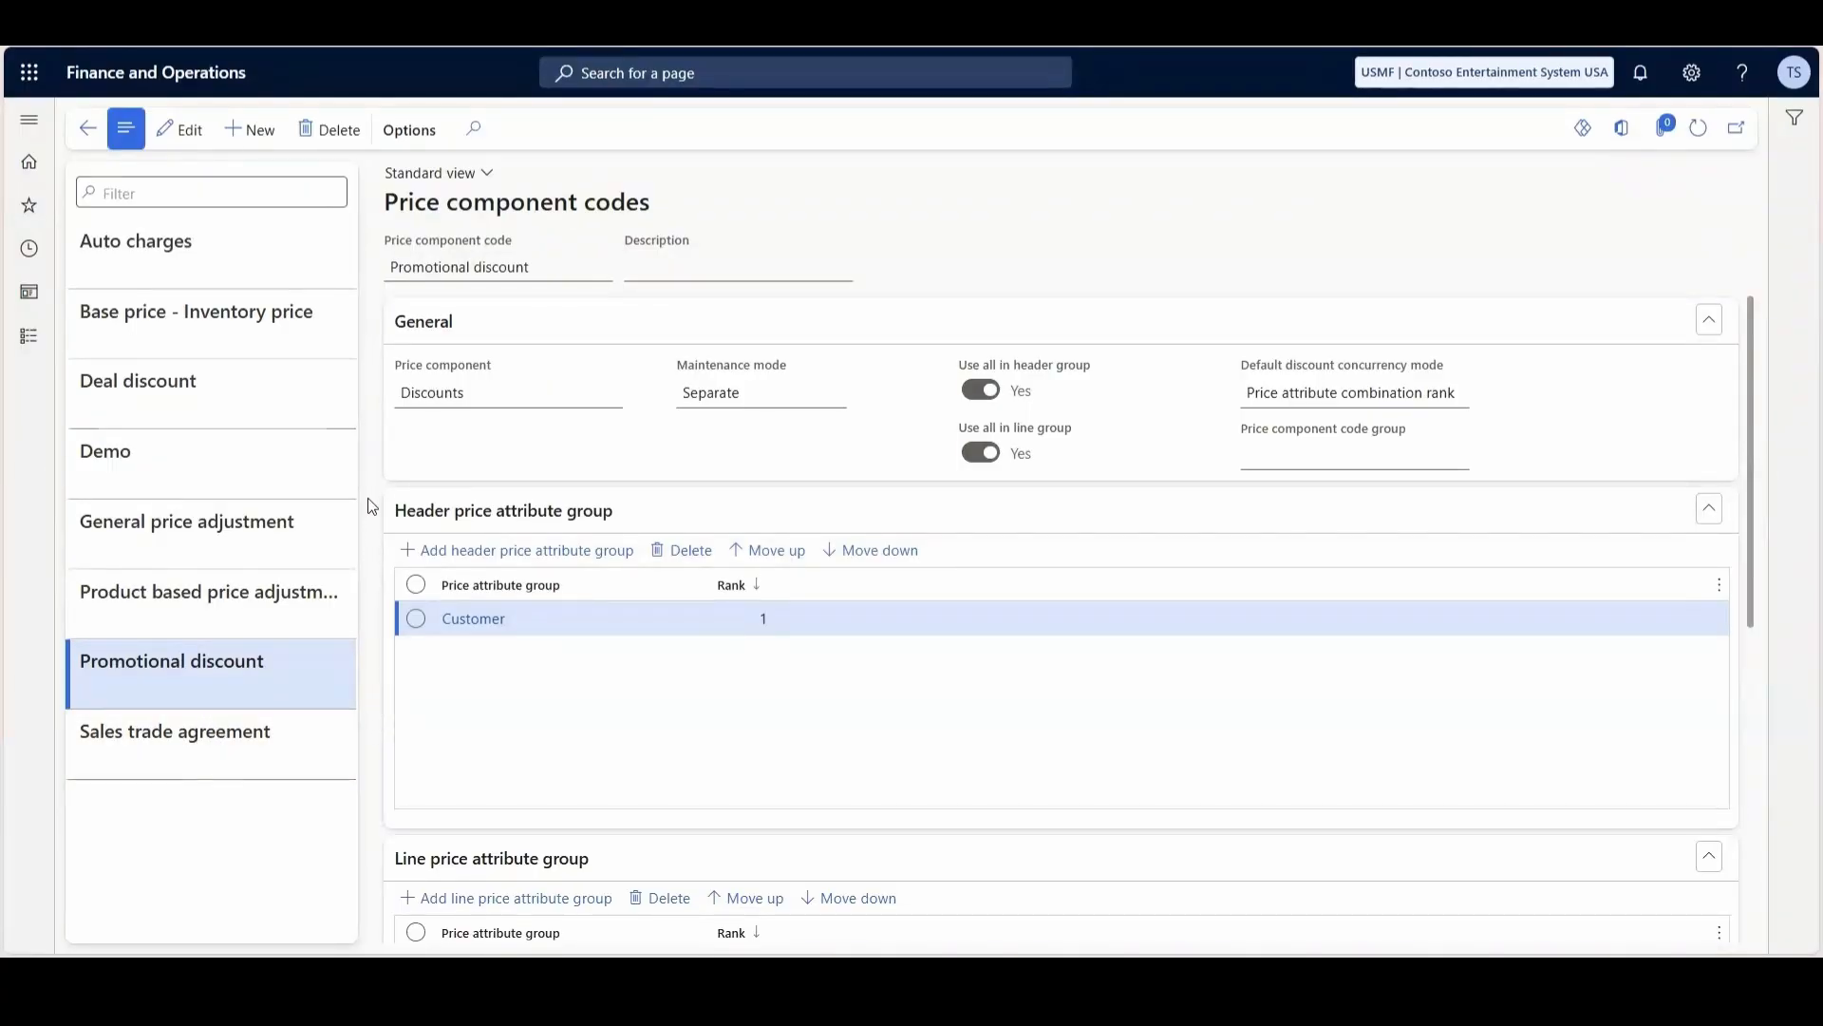
# - Open the Price trees page in the Pricing management setup
pyautogui.click(29, 119)
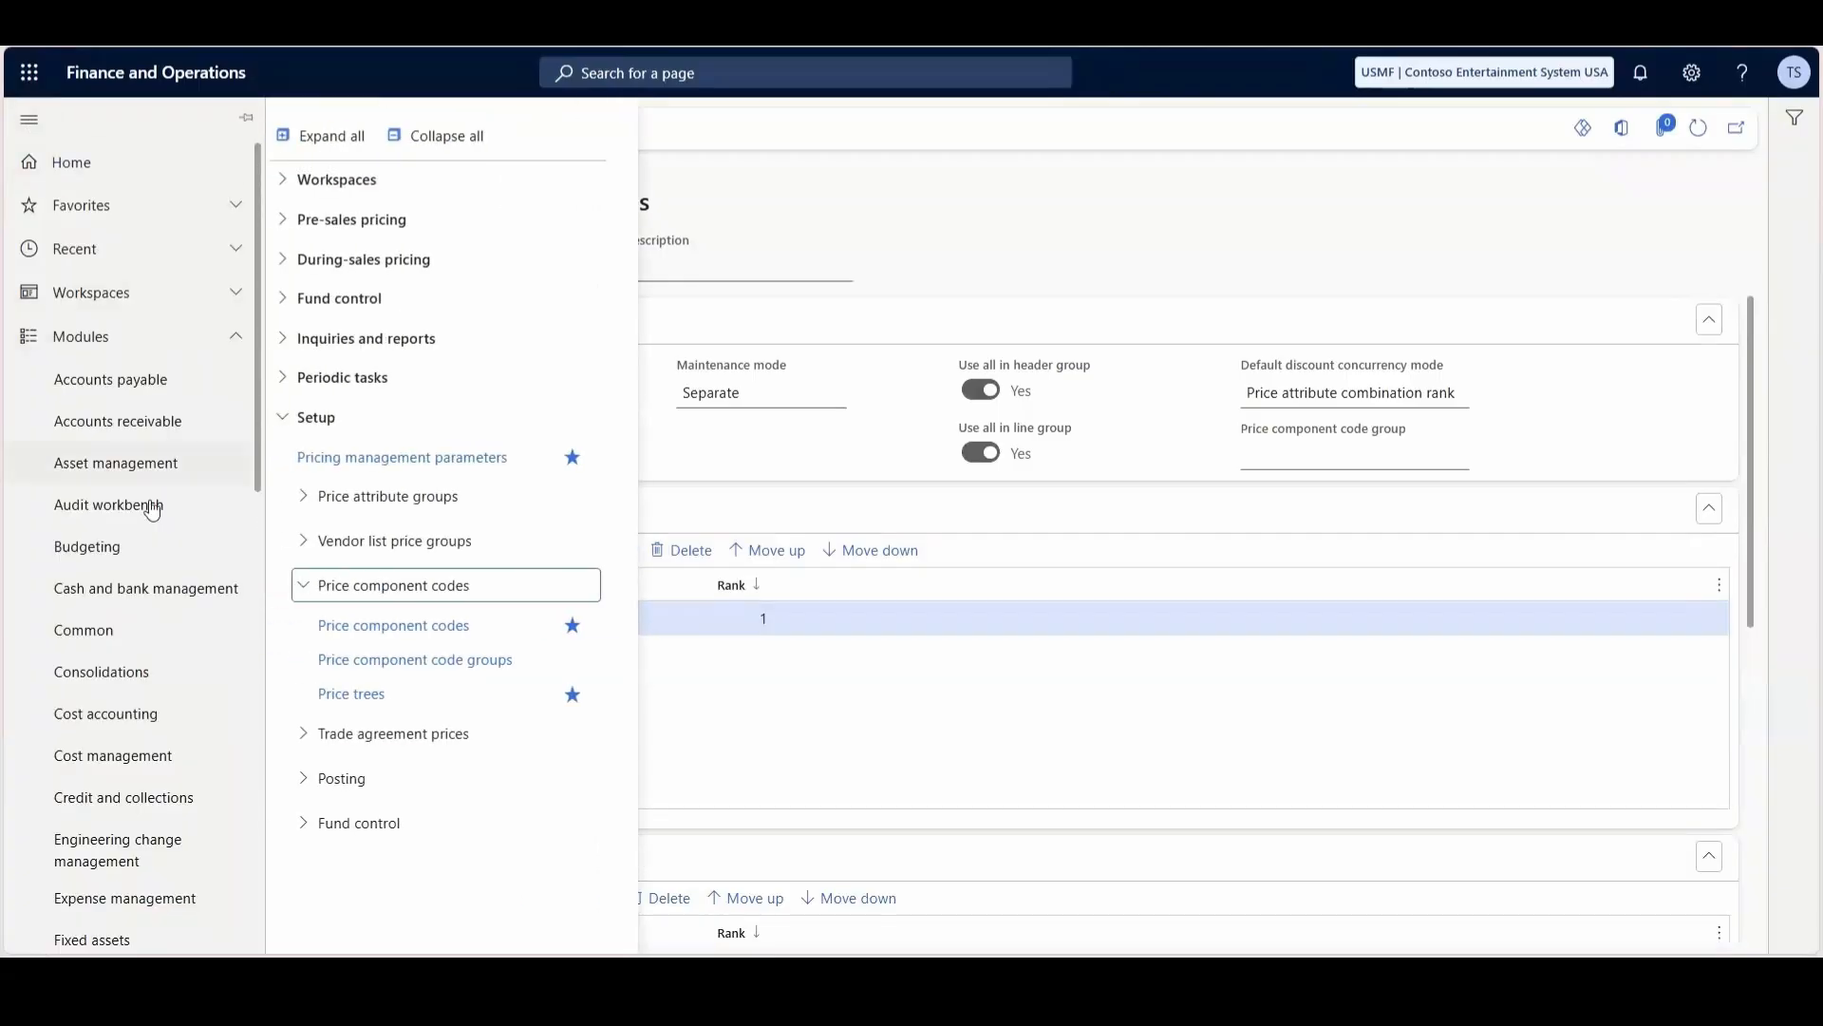
pyautogui.click(369, 695)
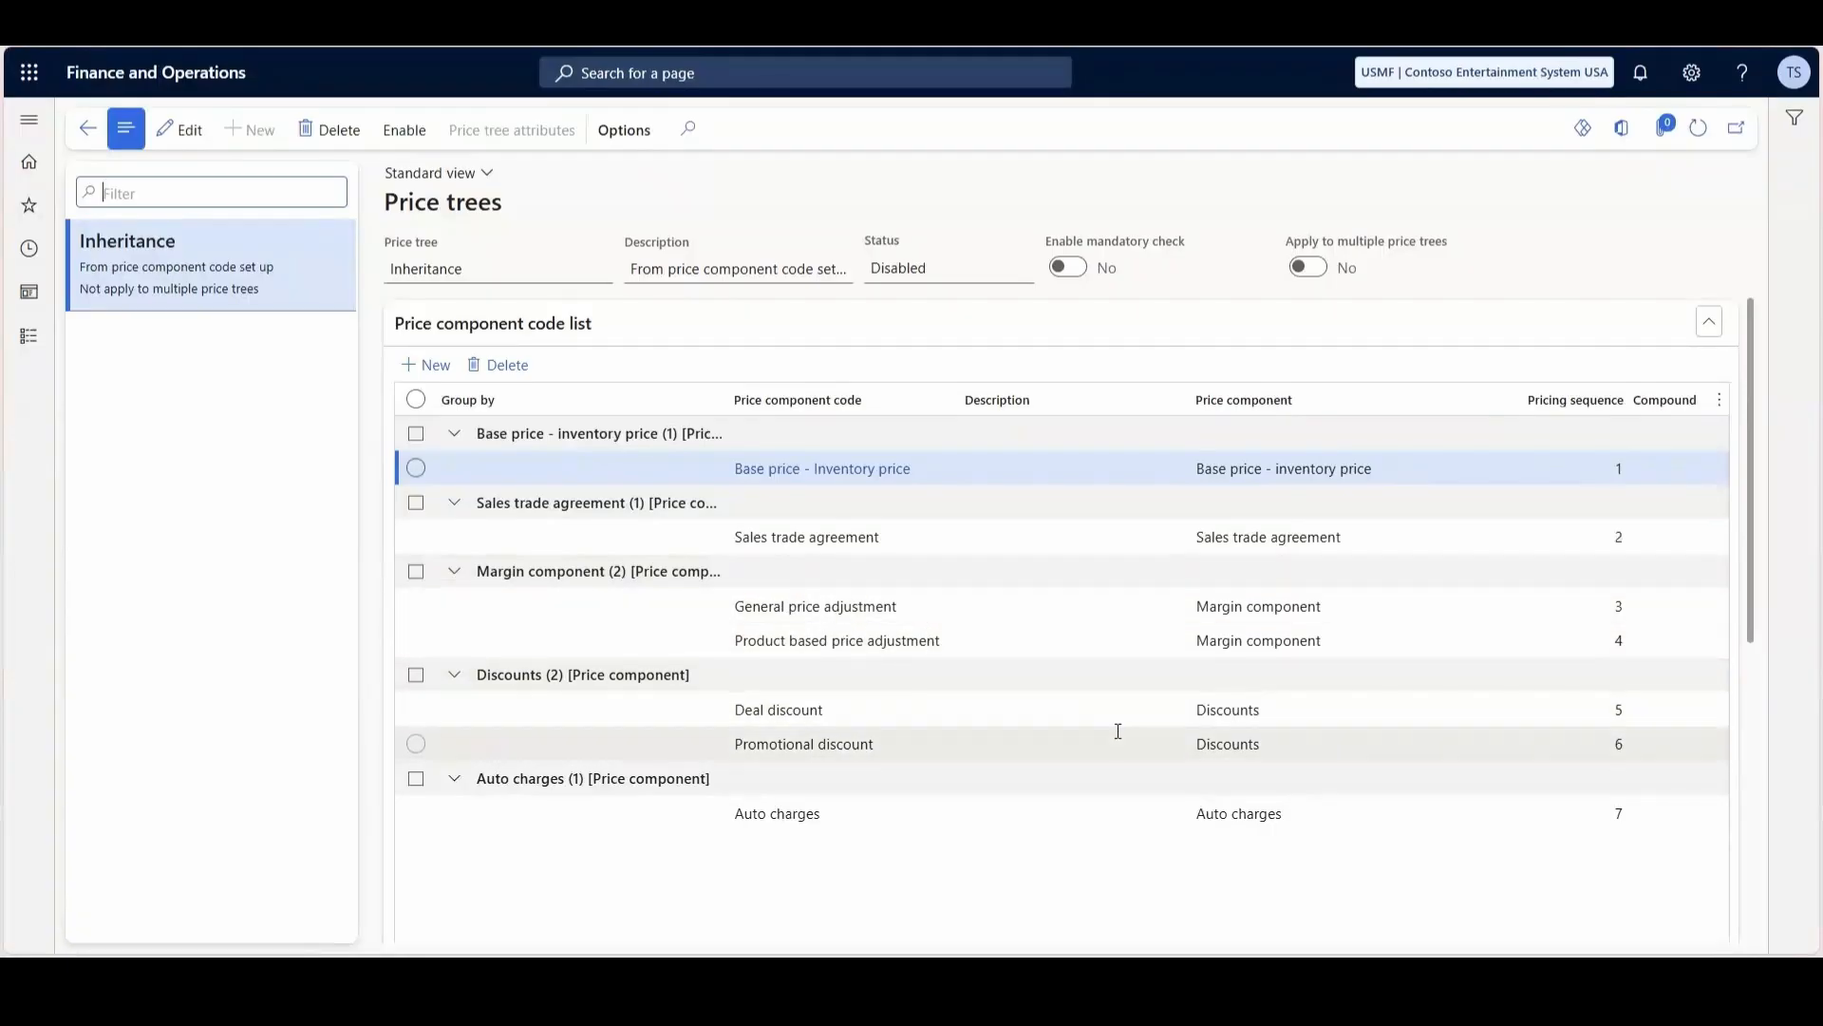
# - Try to save a second Base price - Inventory price line with pricing sequence 20 in the Inheritance price tree, and delete that line
pyautogui.click(435, 366)
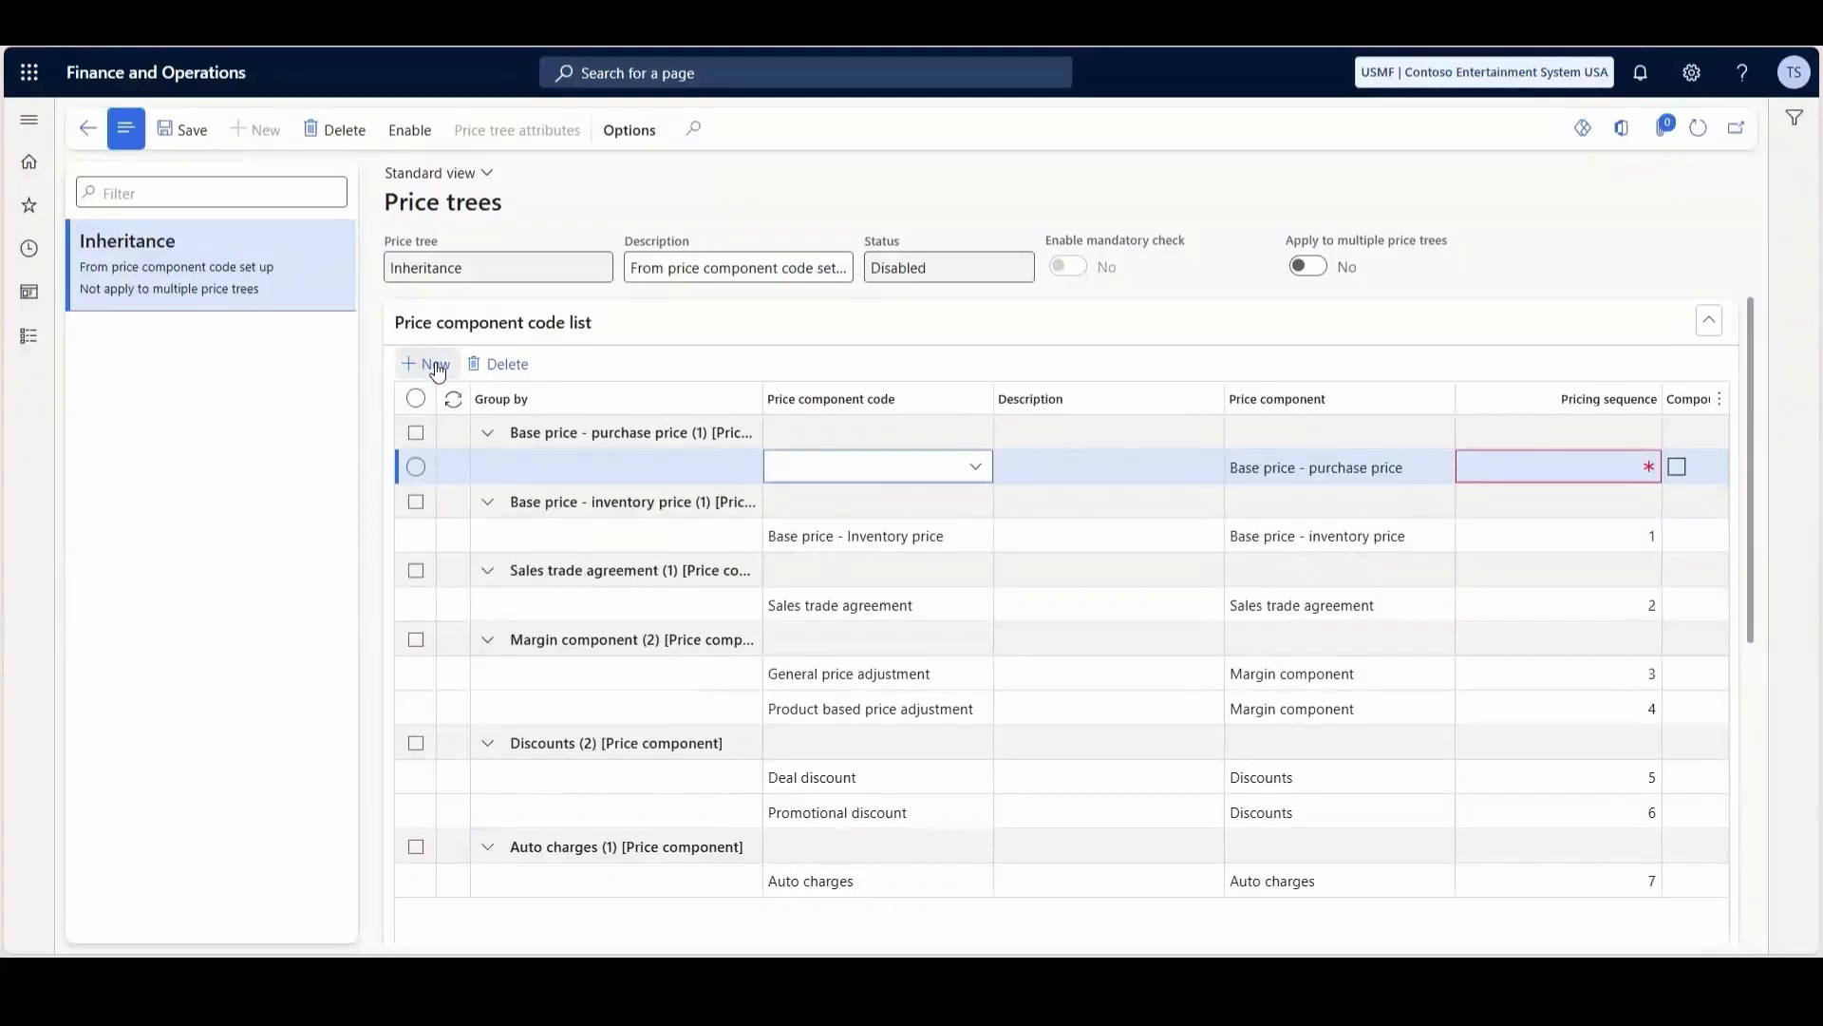
pyautogui.click(978, 465)
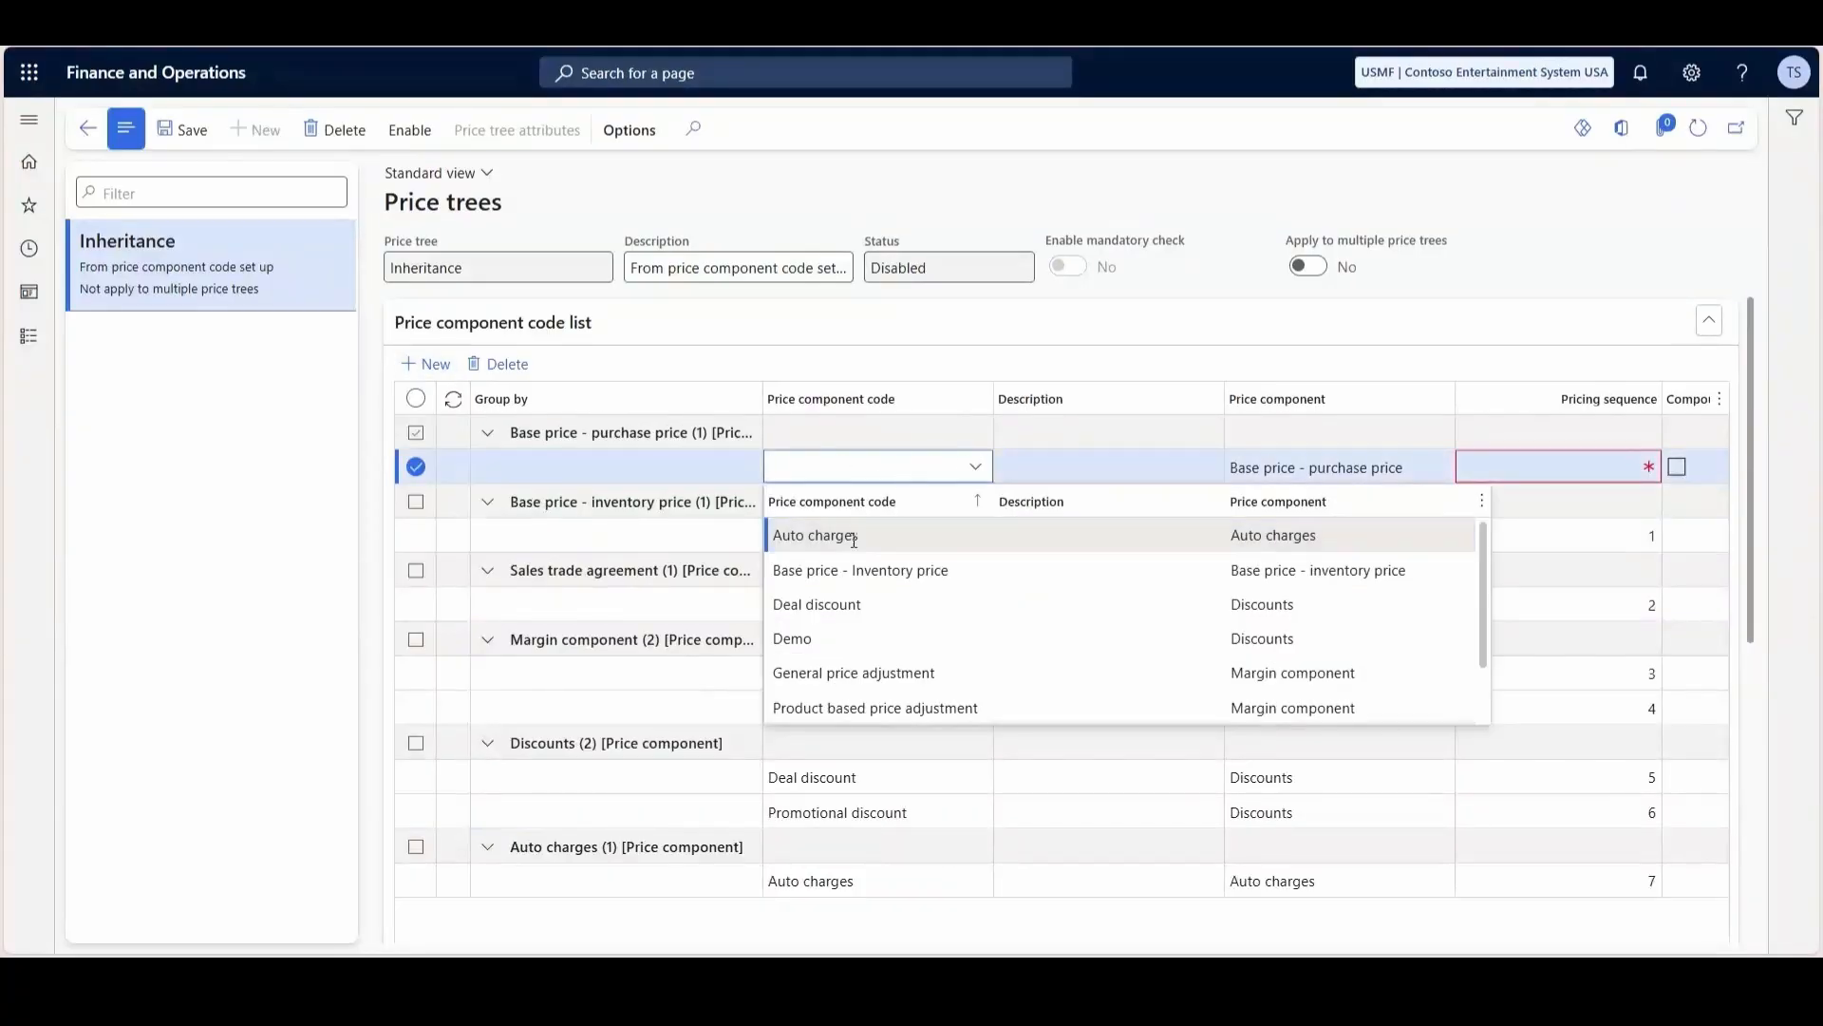
pyautogui.click(847, 569)
pyautogui.click(1570, 466)
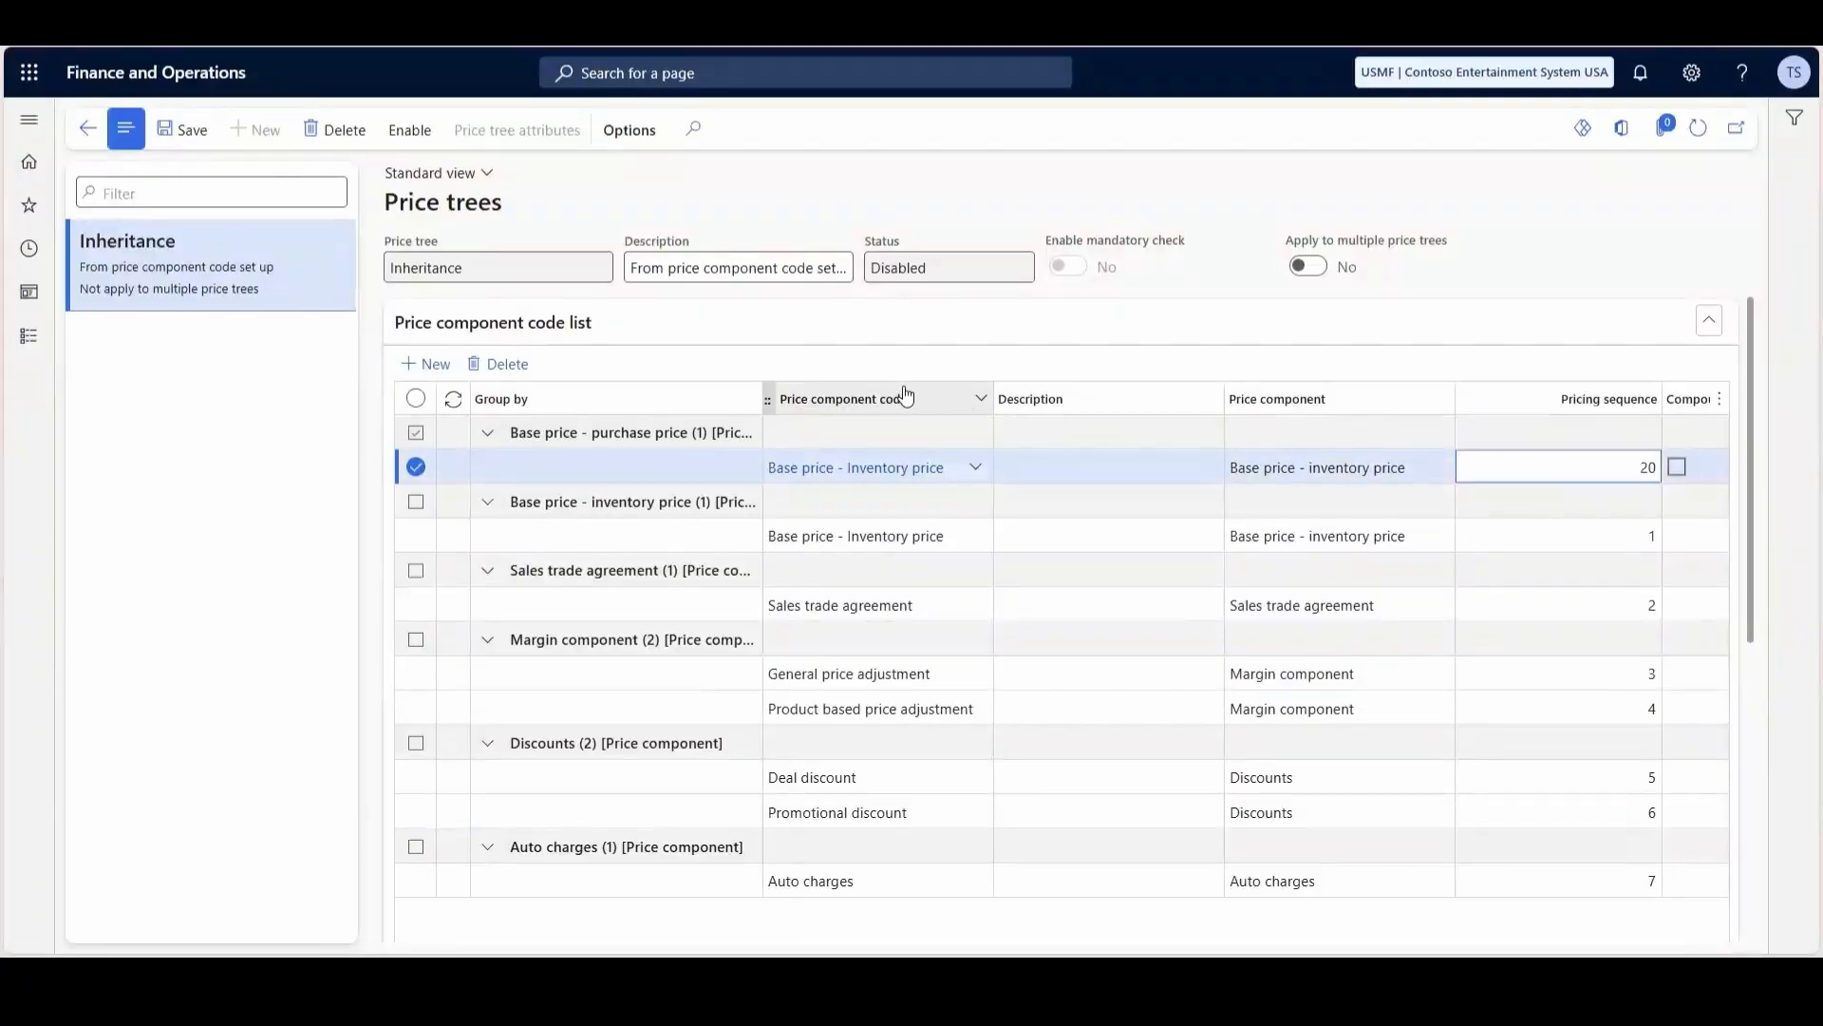
pyautogui.click(182, 130)
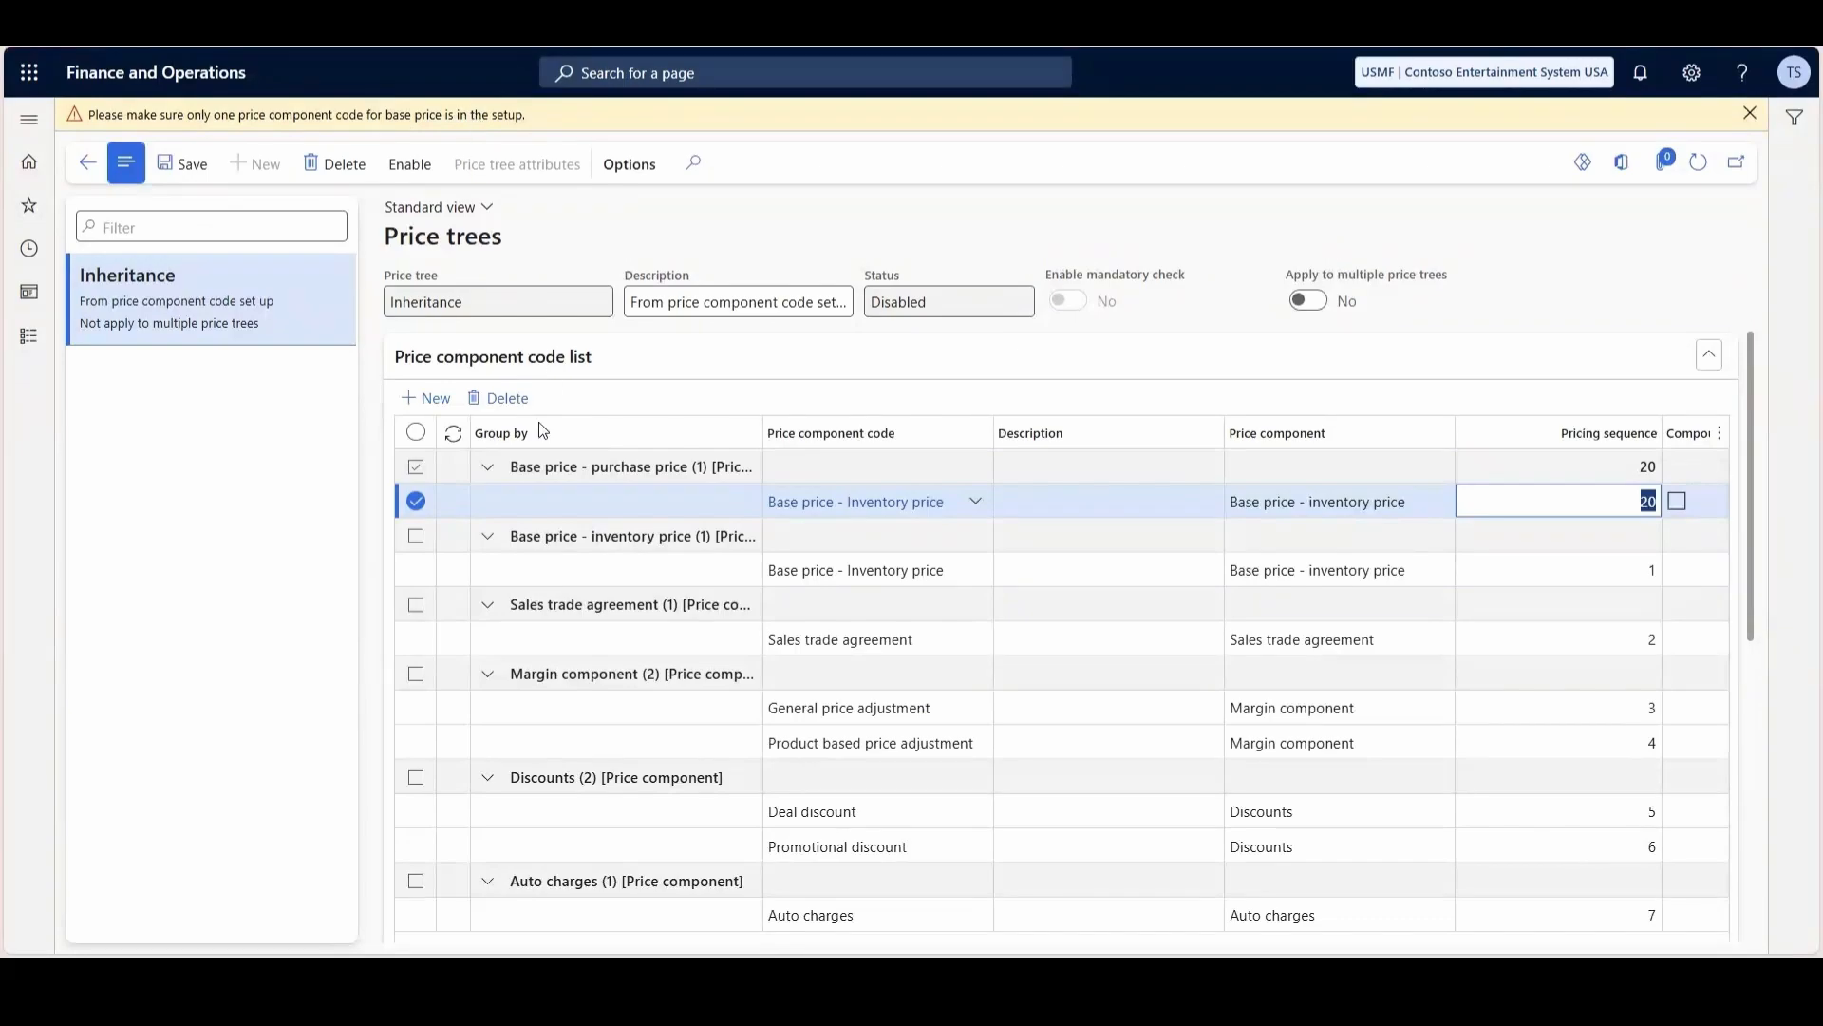
pyautogui.click(496, 398)
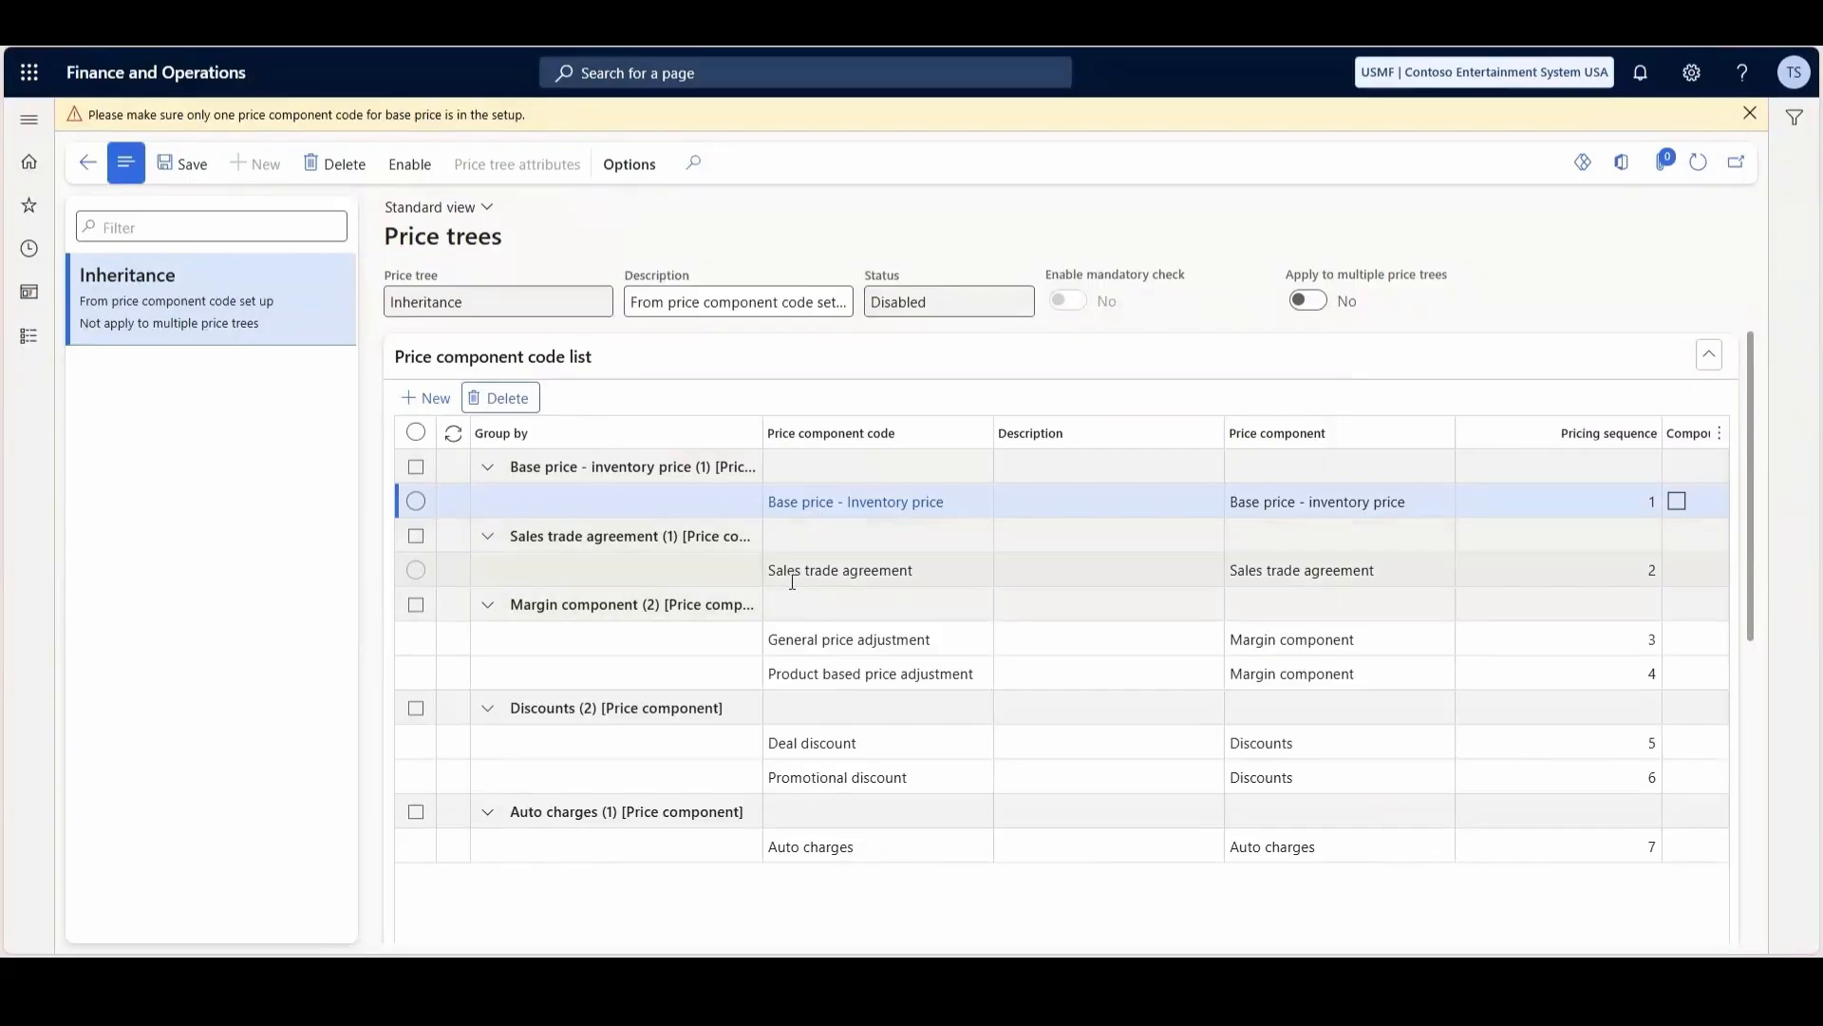
# - Enable the Inheritance price tree
pyautogui.click(409, 164)
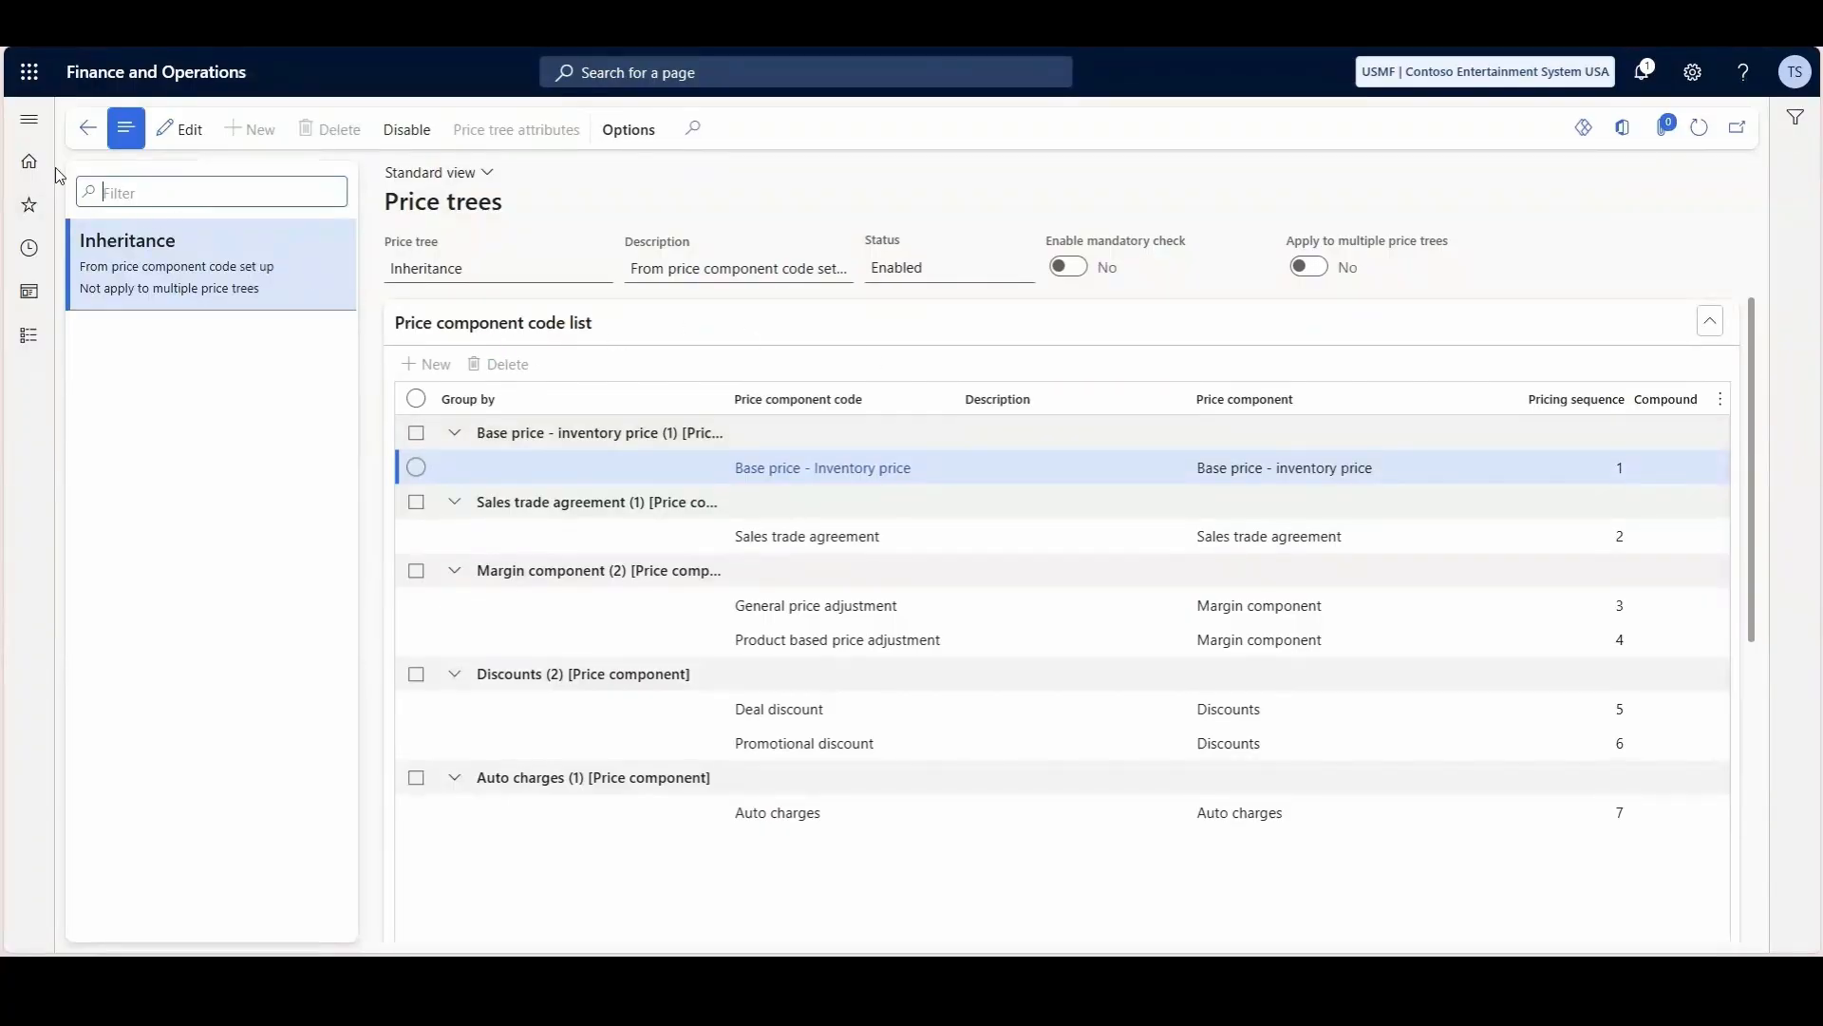
# - Open Attribute groups in Product information management, filter them by "default" and view the attributes of the Default customer attribute group
pyautogui.click(30, 120)
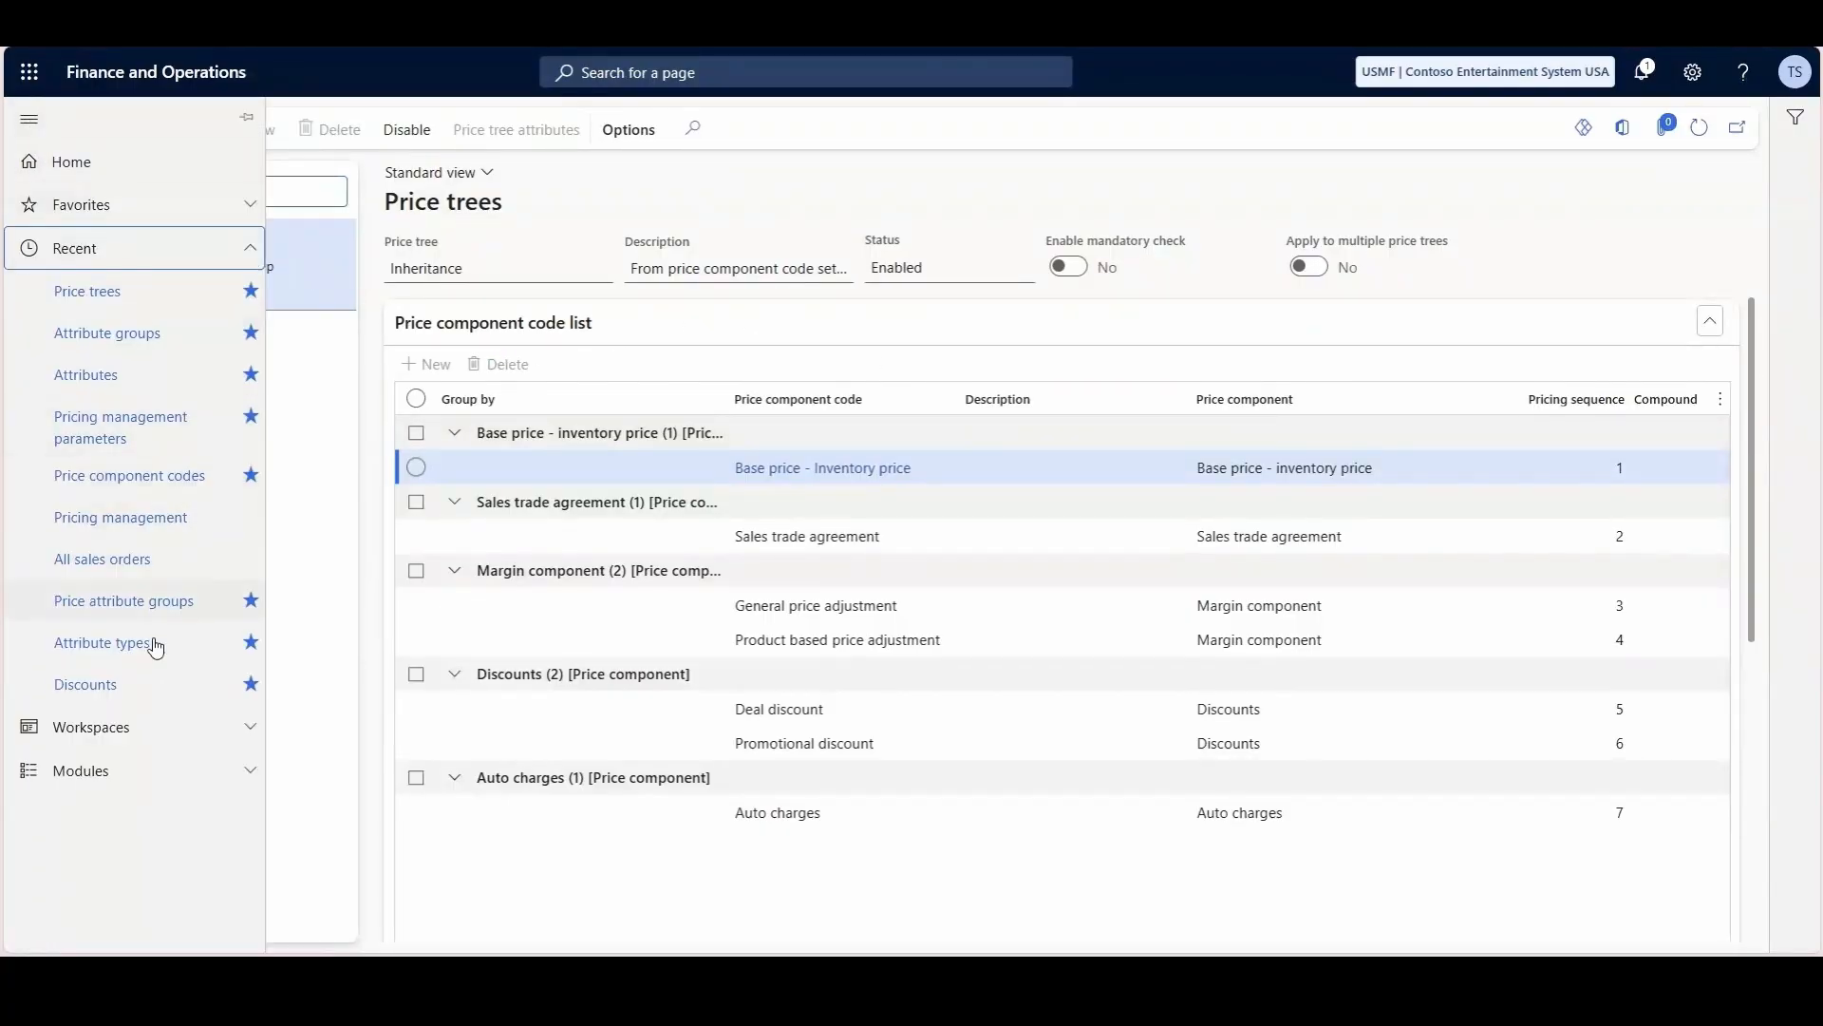
pyautogui.click(147, 771)
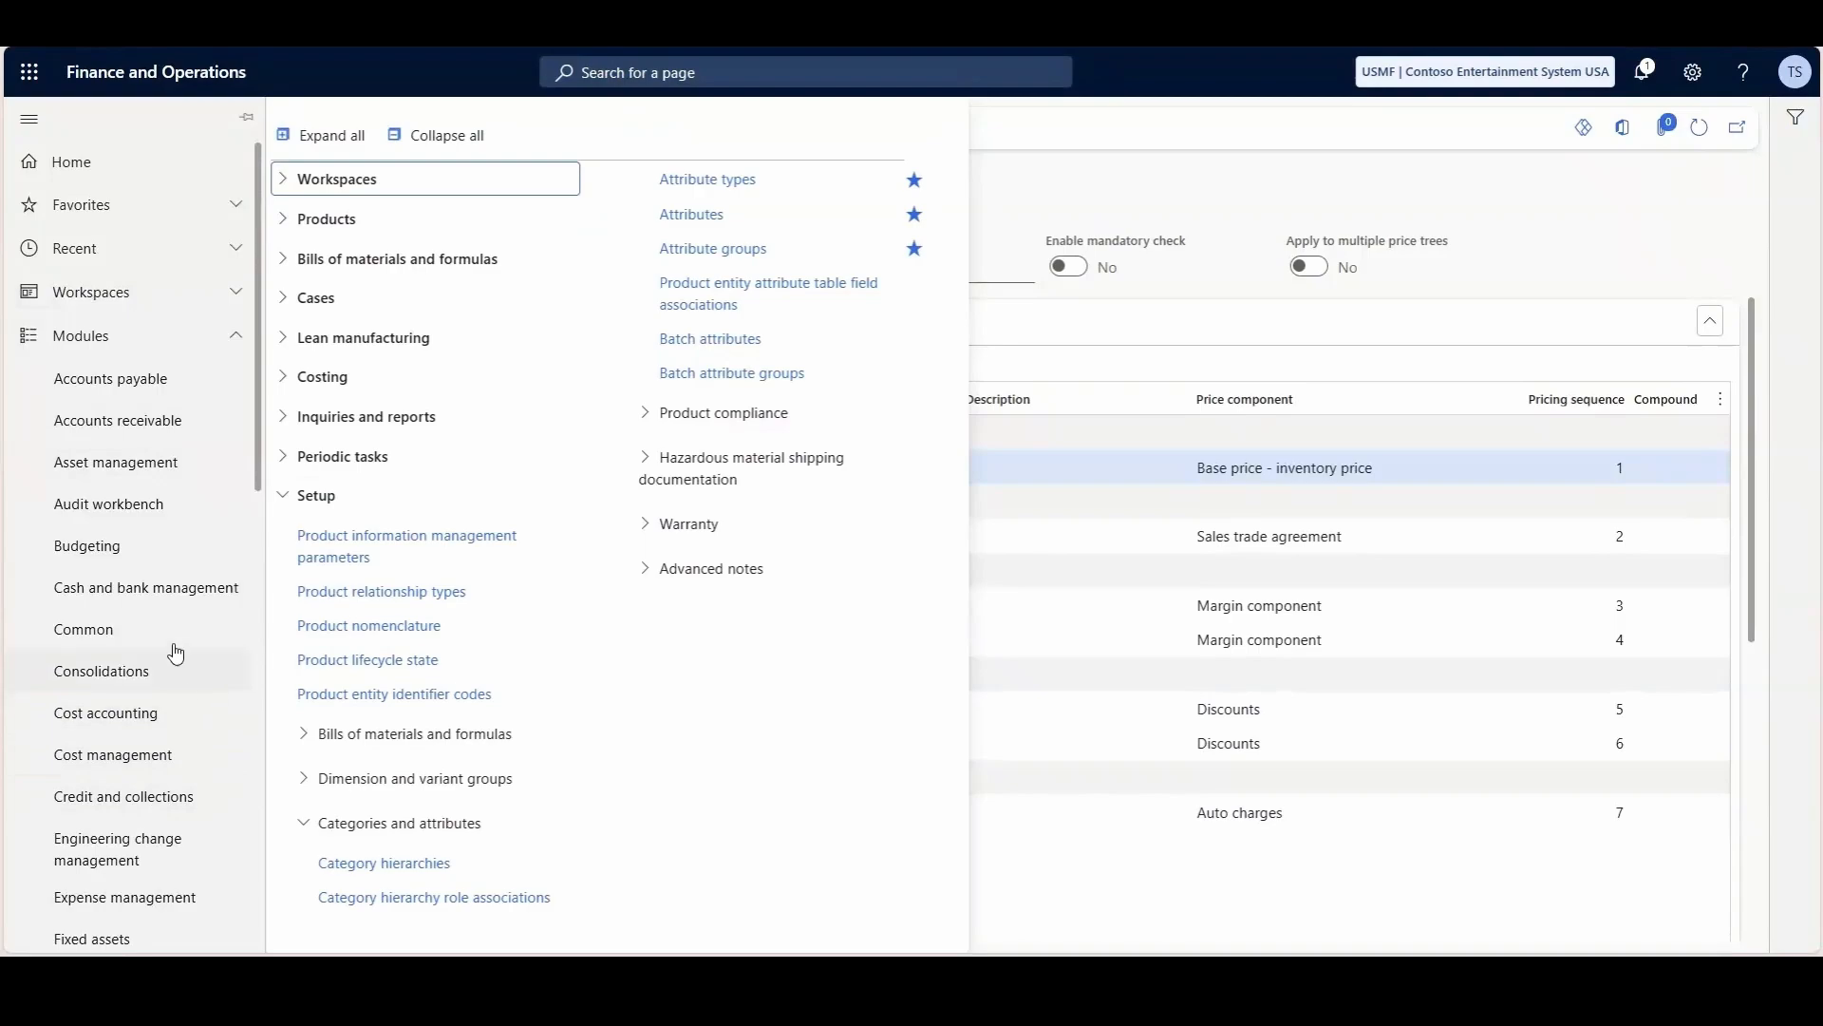
pyautogui.scroll(-1, 159, 645)
pyautogui.scroll(-9, 159, 646)
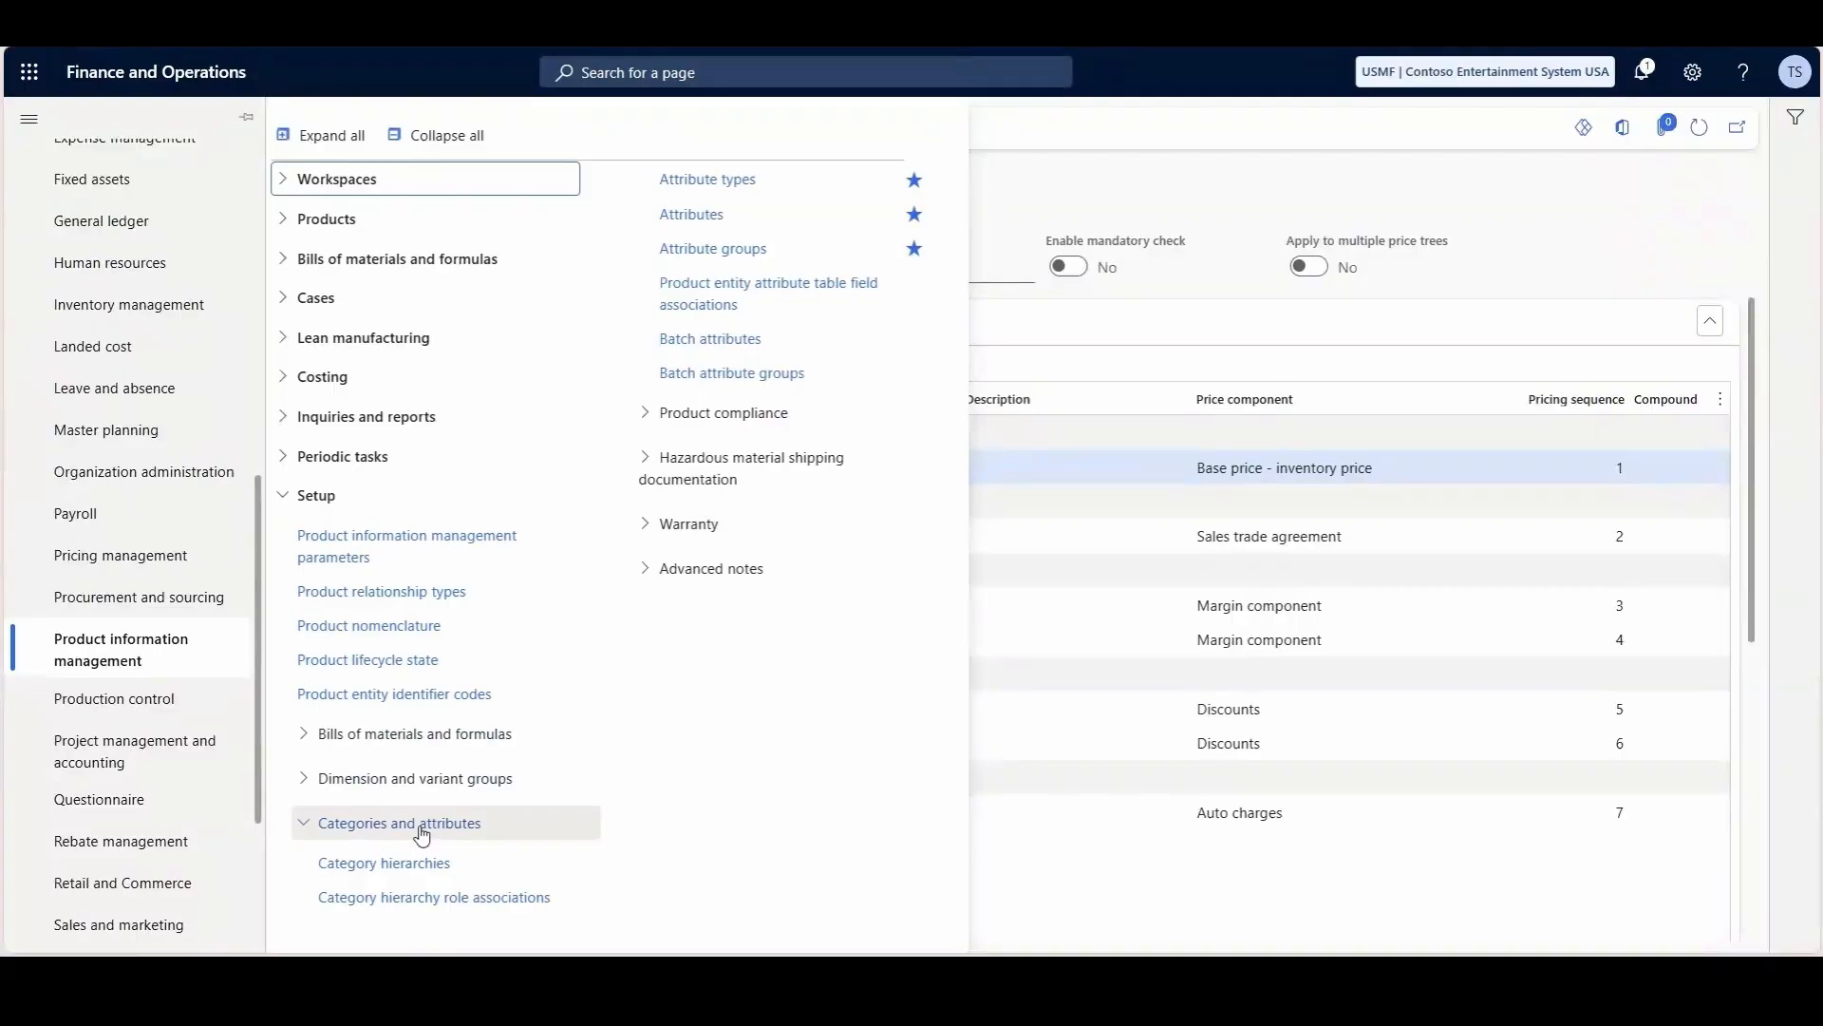
pyautogui.click(719, 252)
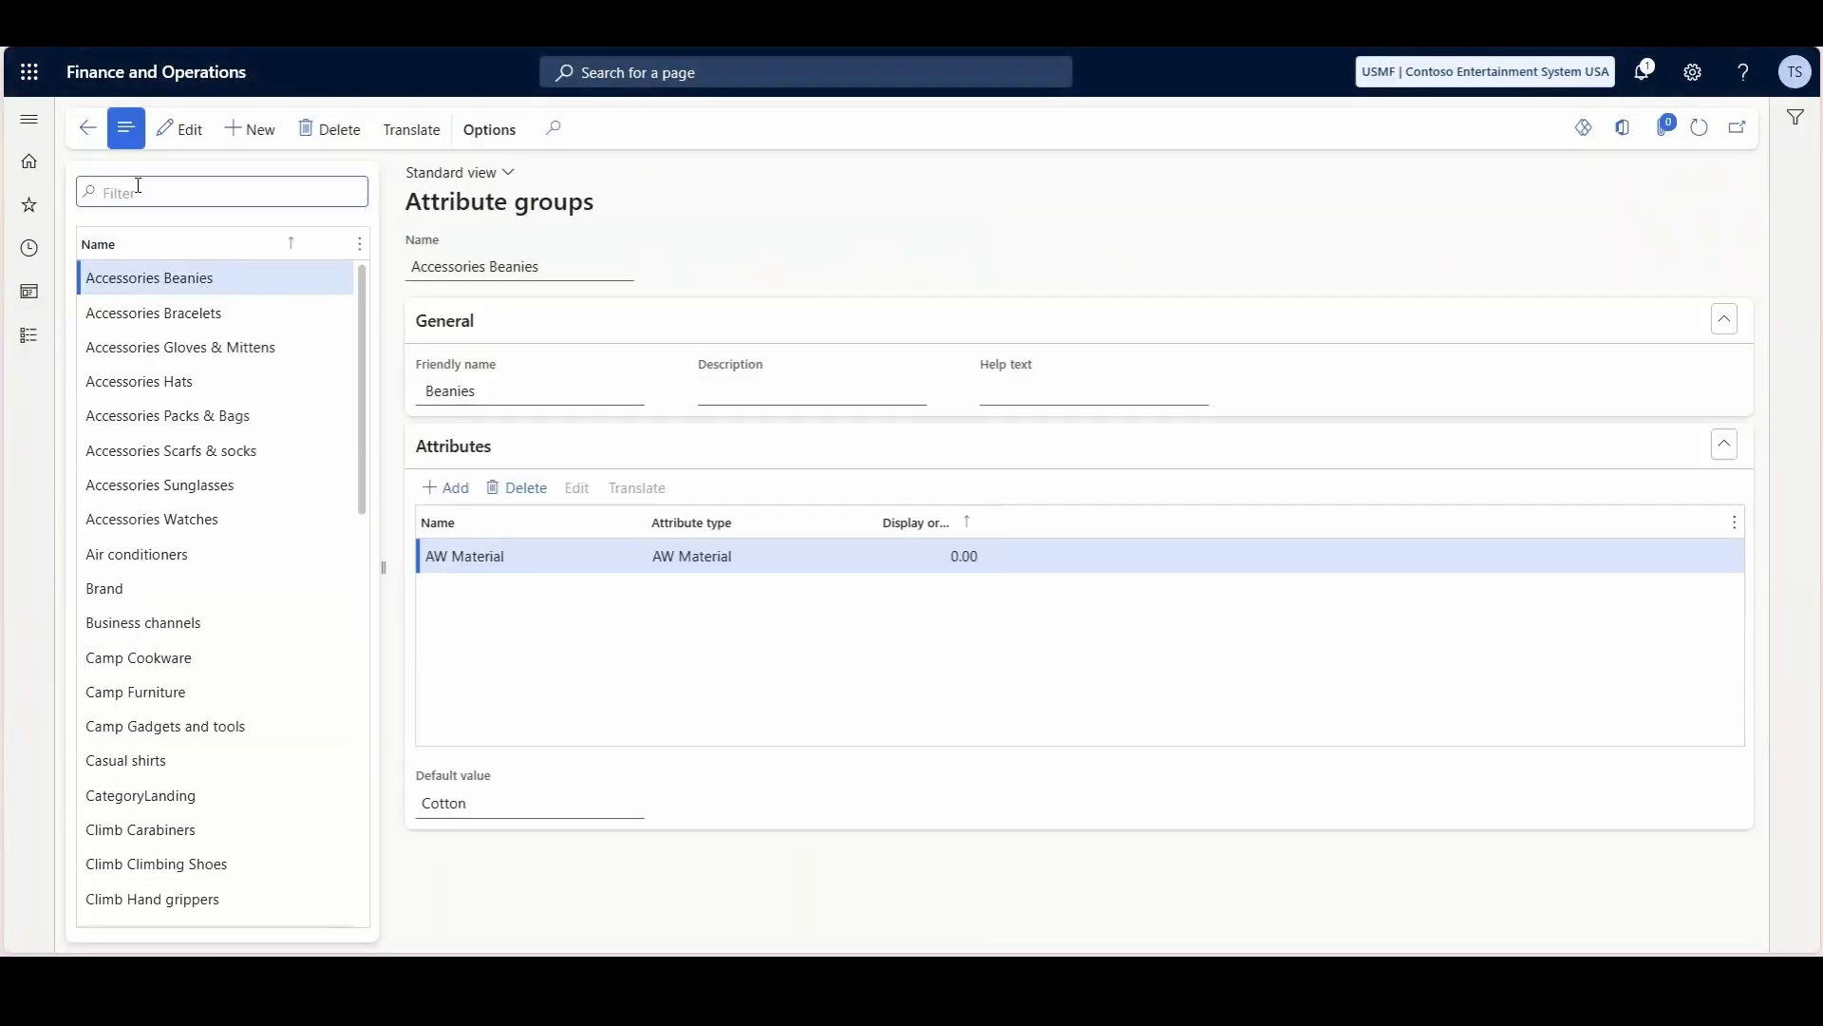
pyautogui.write('default')
pyautogui.press('Return')
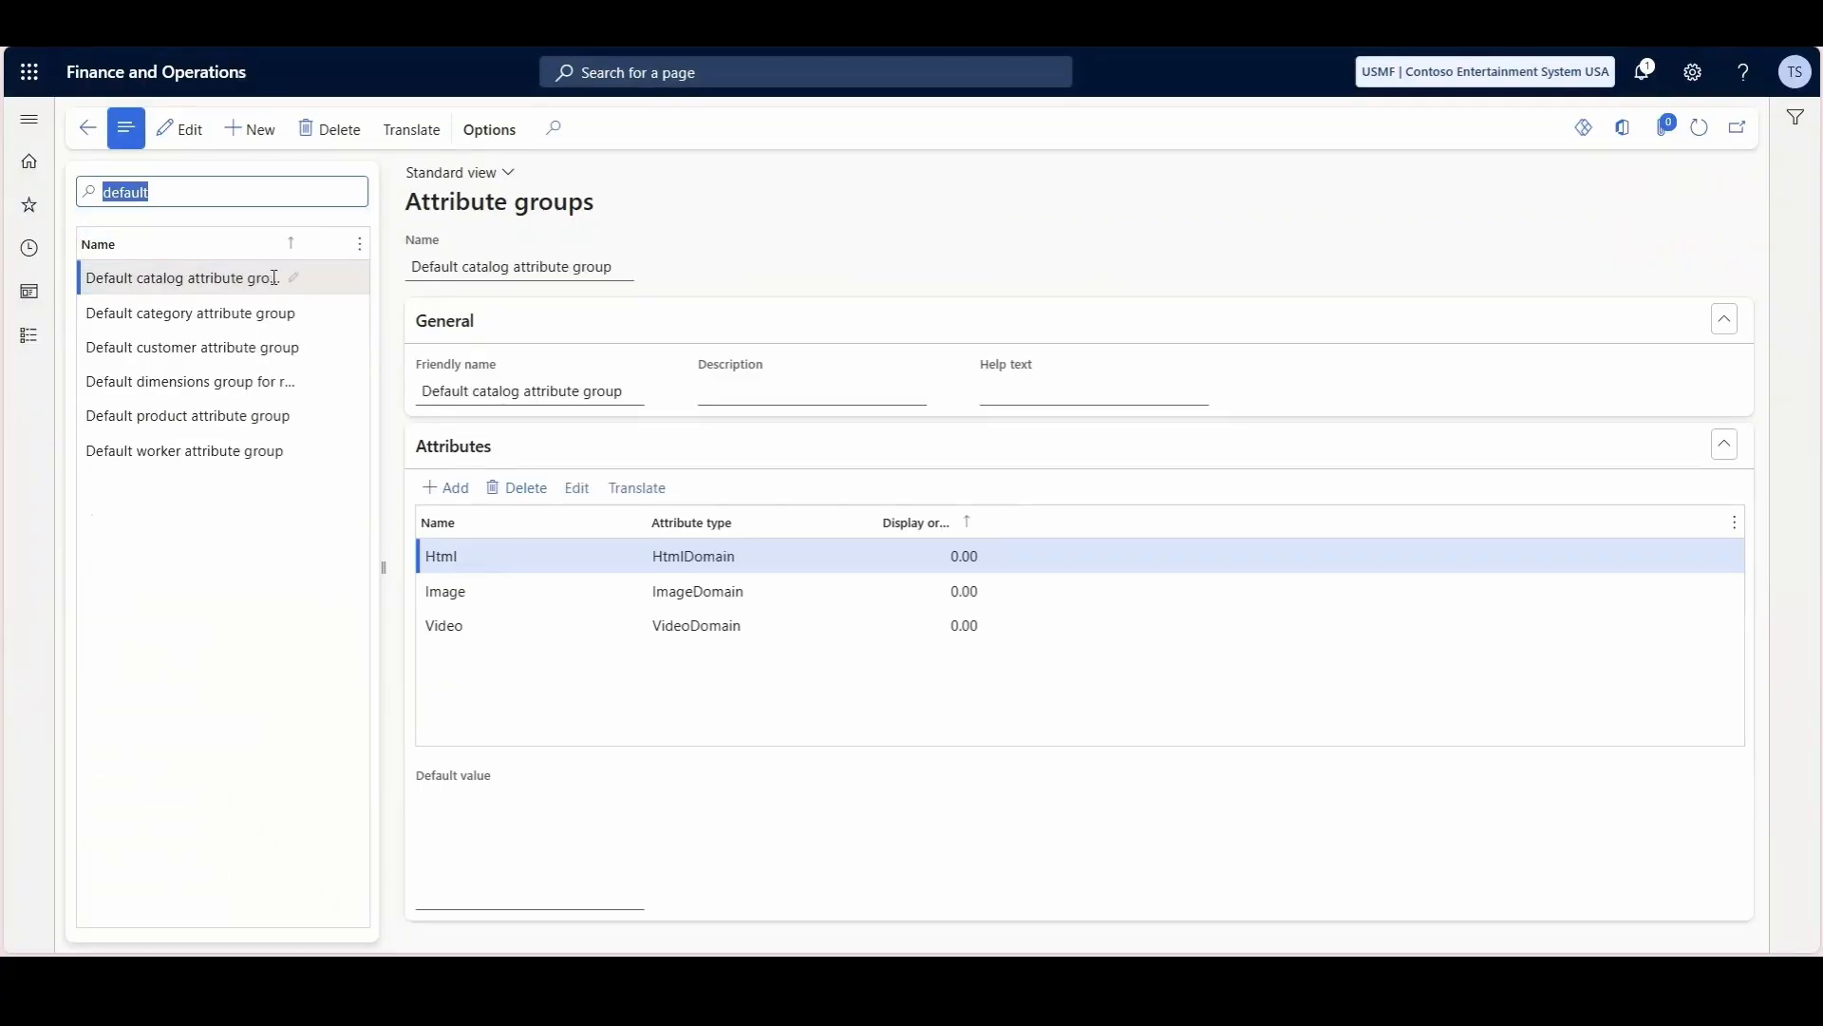
pyautogui.click(193, 348)
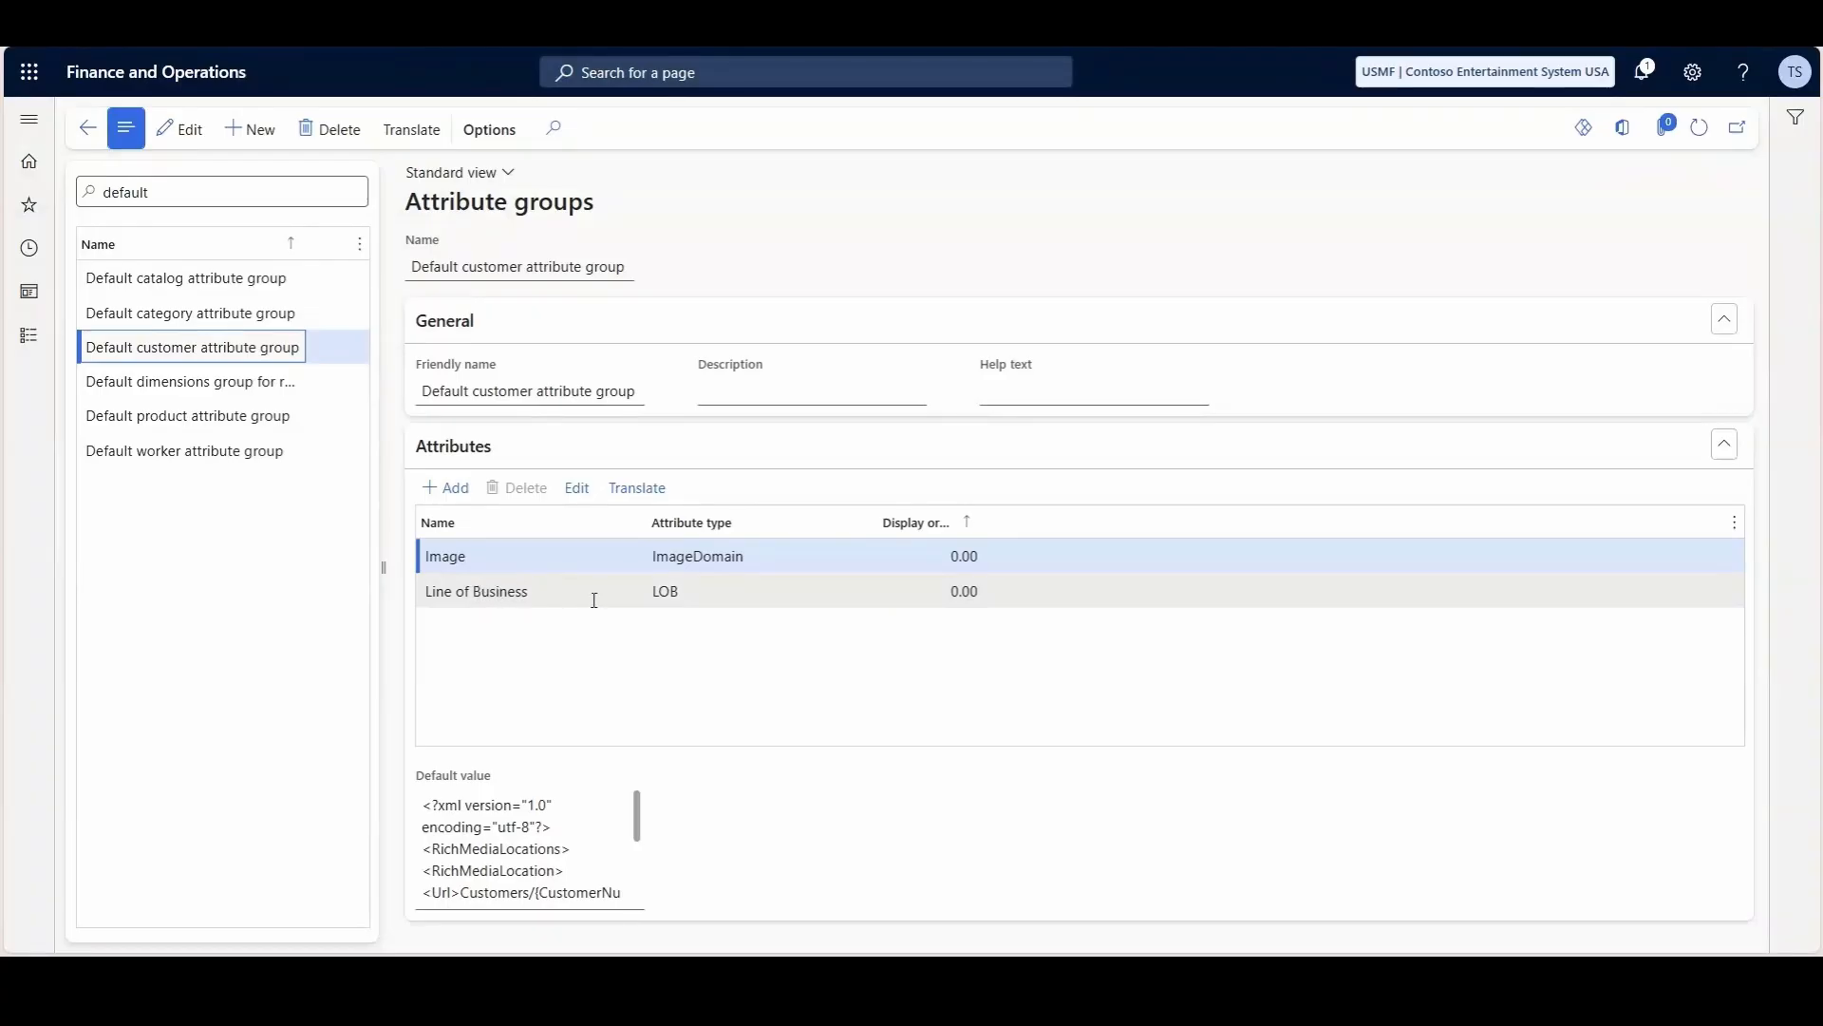
# - Open the product Attributes page and filter by name on "line" to view the Line of Business attribute
pyautogui.click(30, 118)
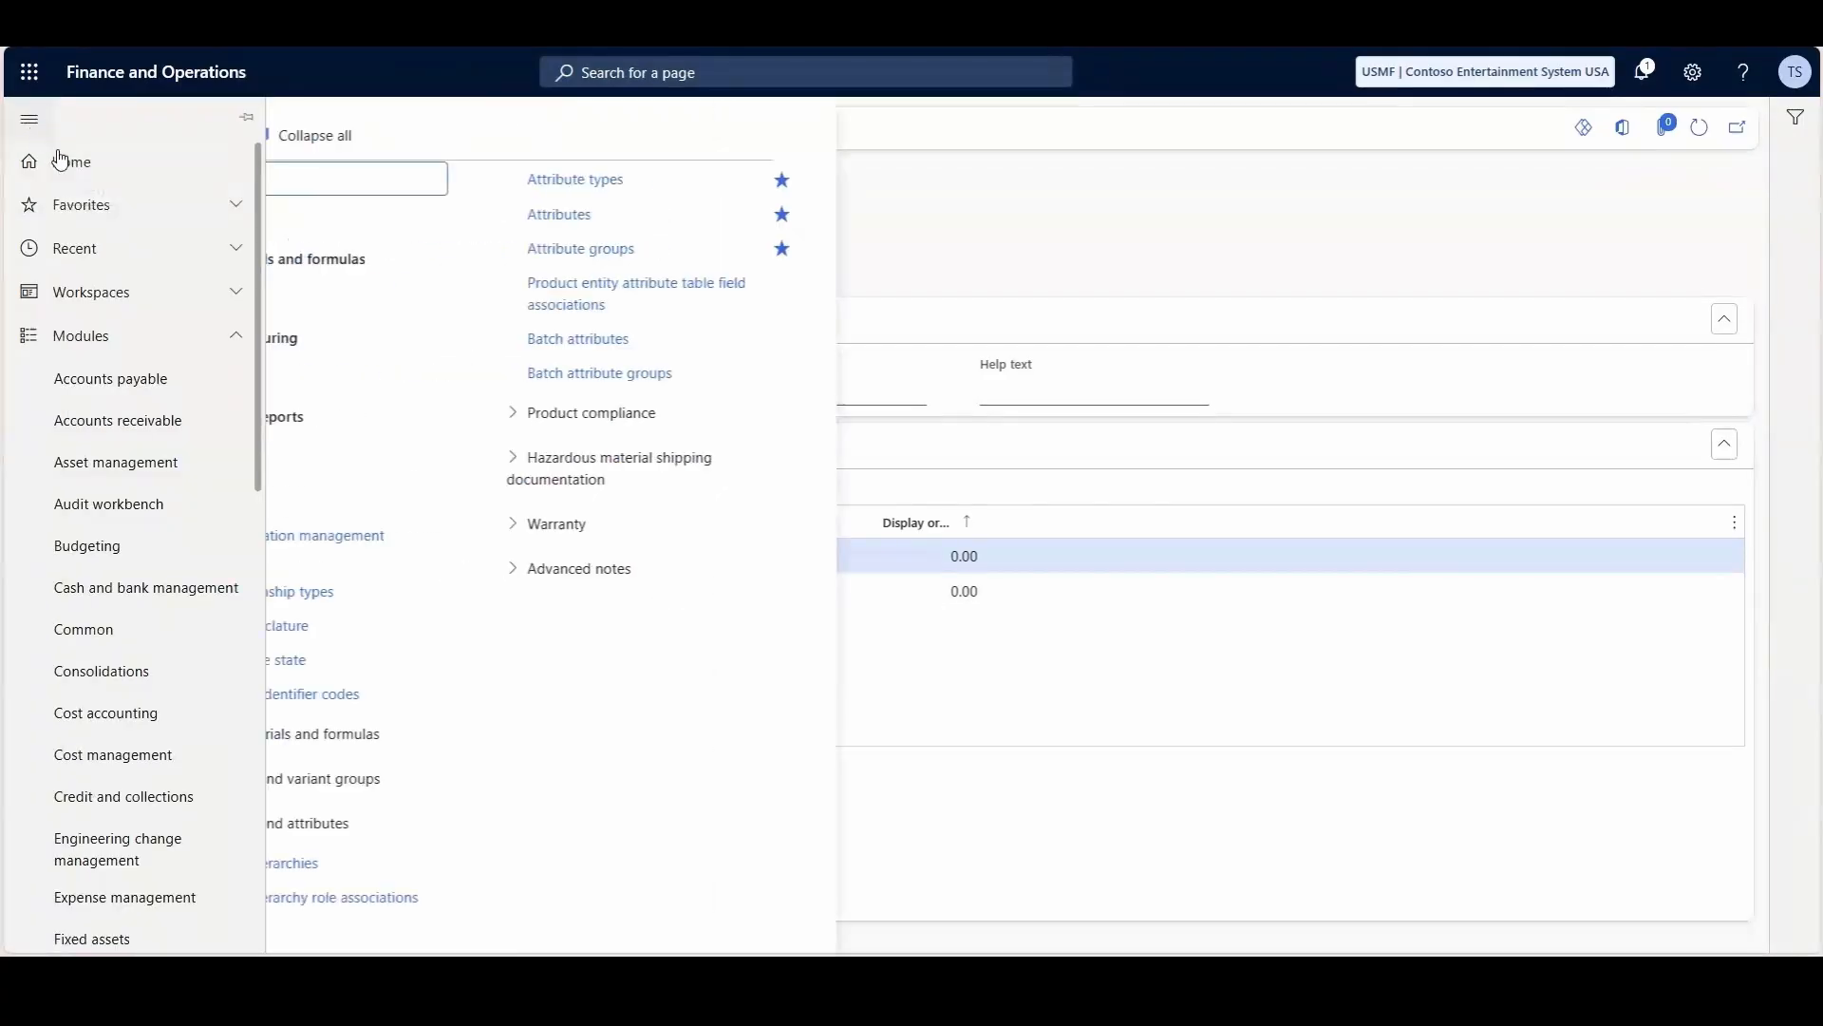
pyautogui.click(700, 226)
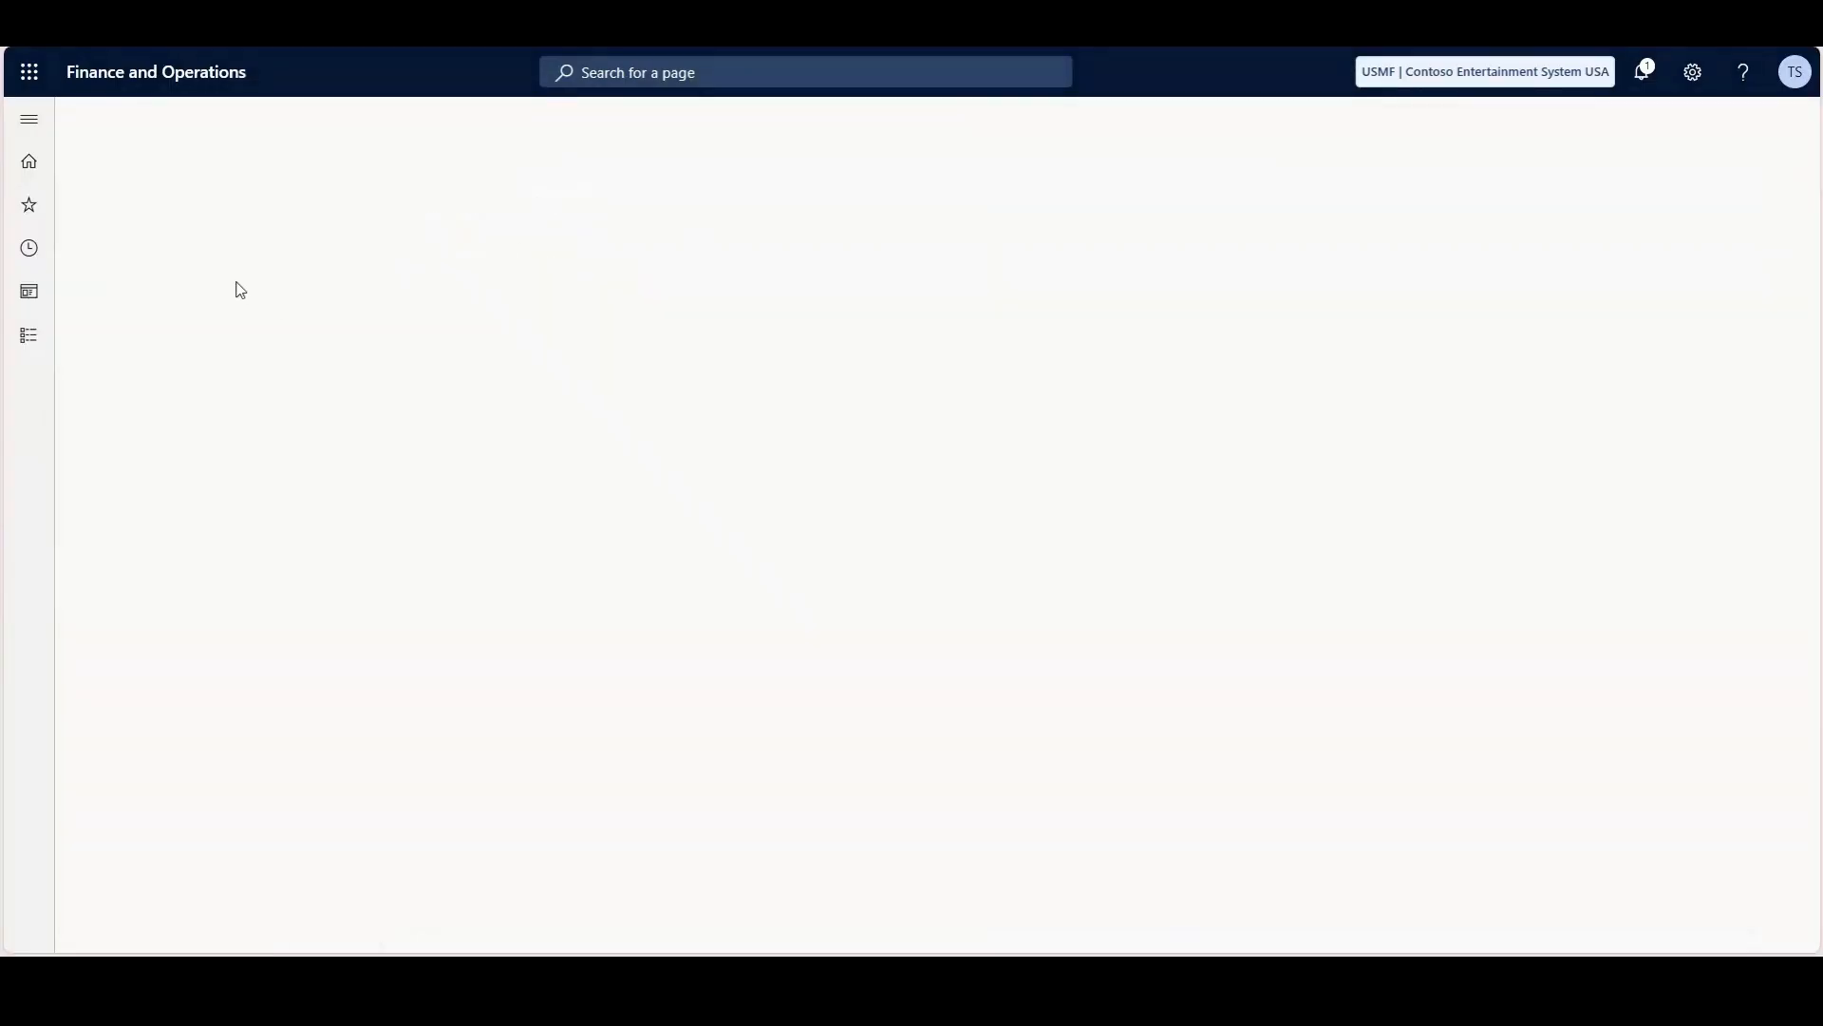
pyautogui.click(154, 192)
pyautogui.write('line')
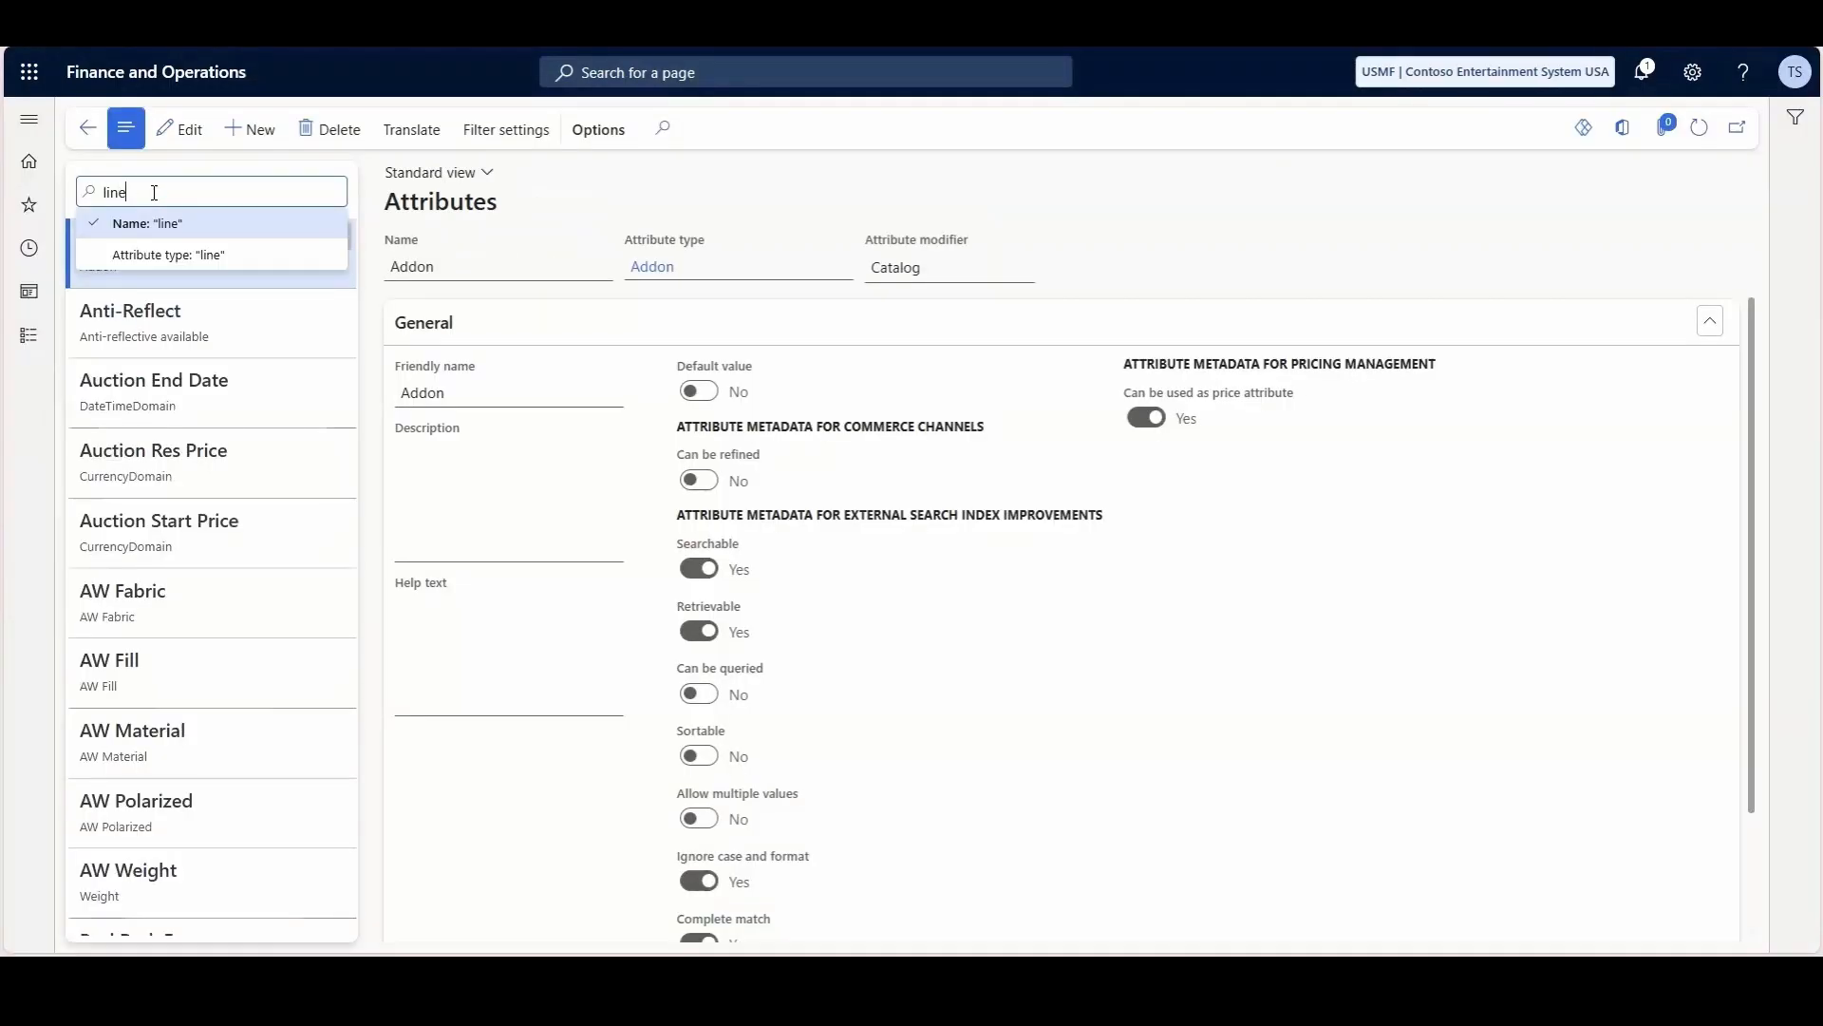
pyautogui.press('Return')
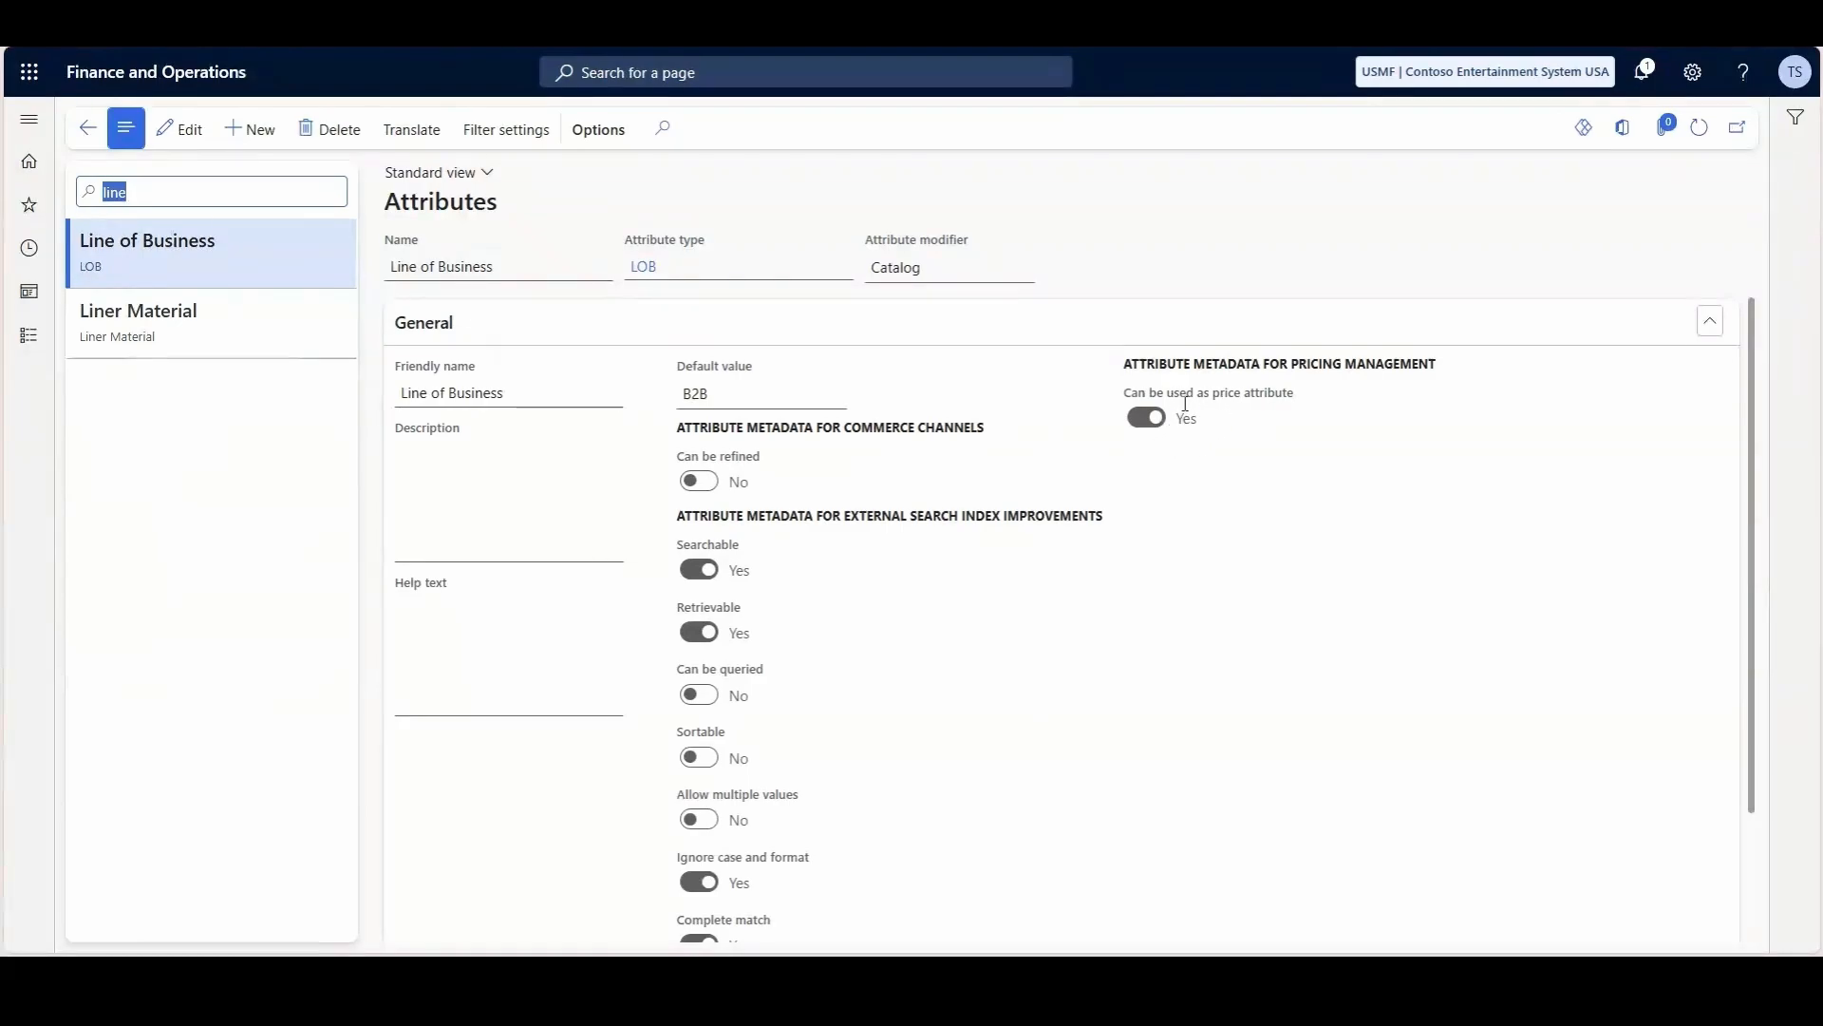
# - Return to Price trees under Pricing management and disable the Inheritance price tree
pyautogui.click(30, 122)
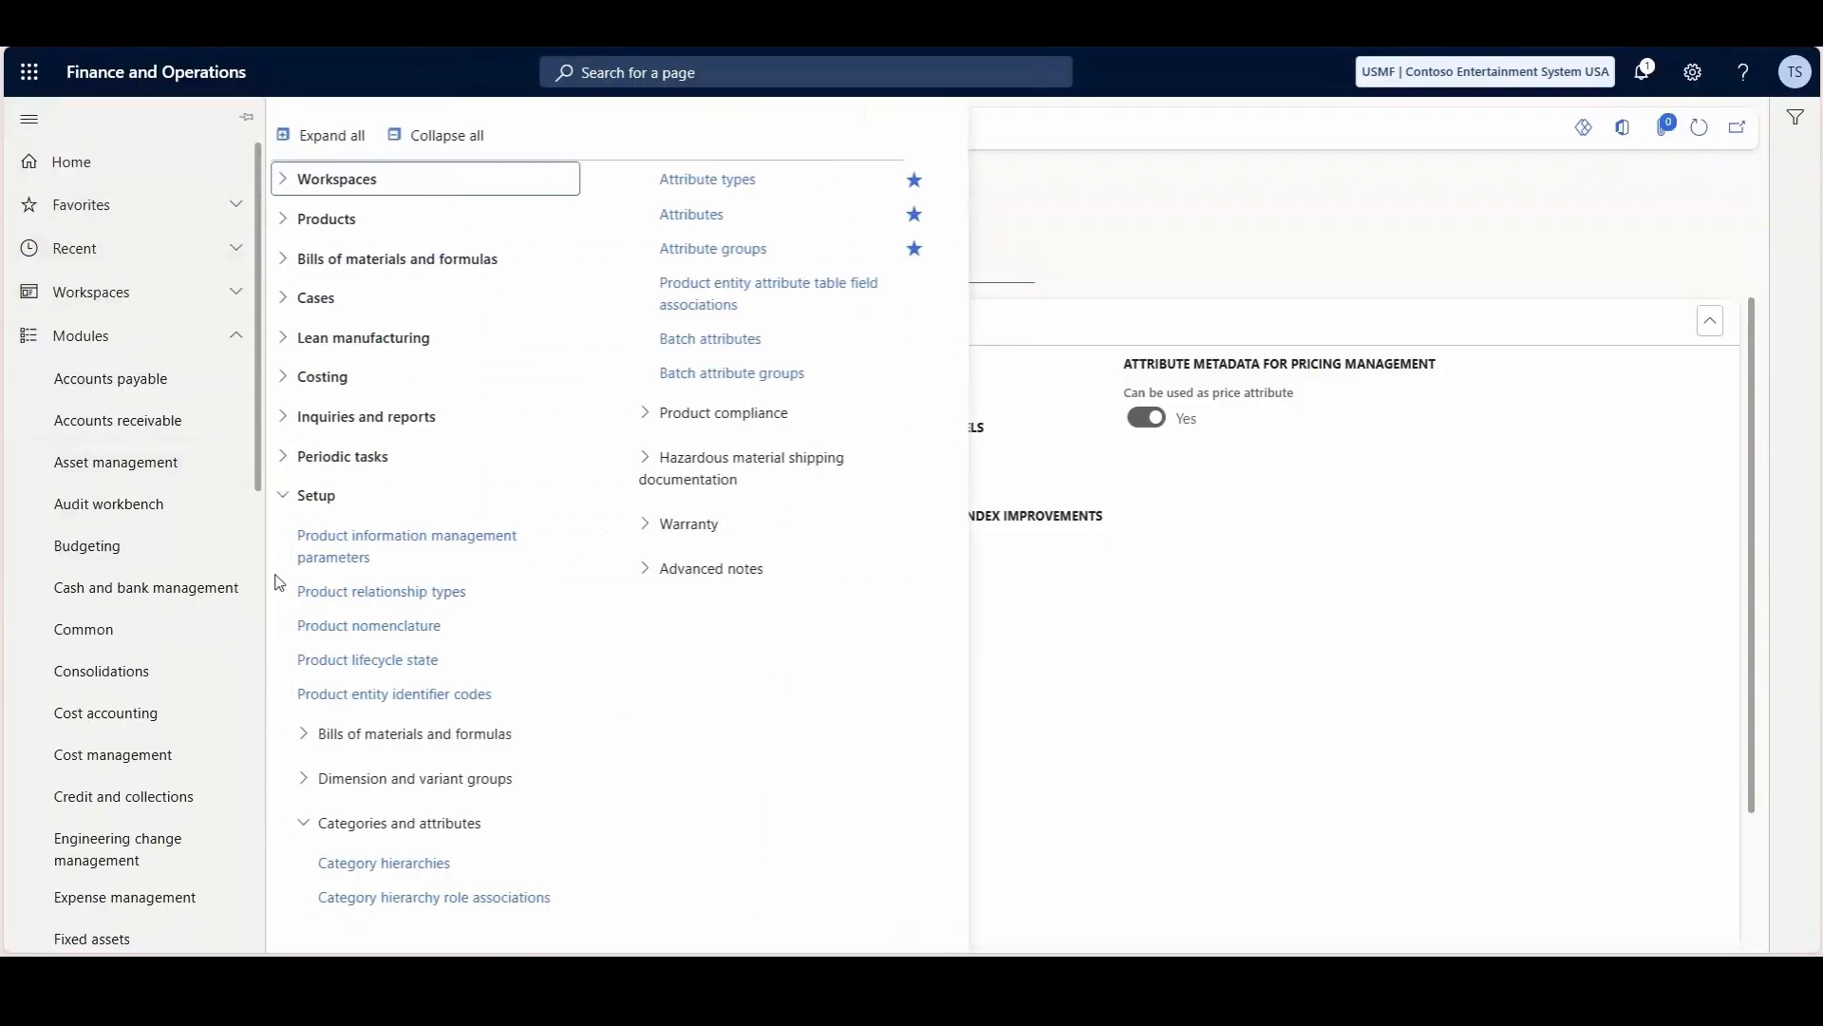
pyautogui.scroll(-8, 84, 589)
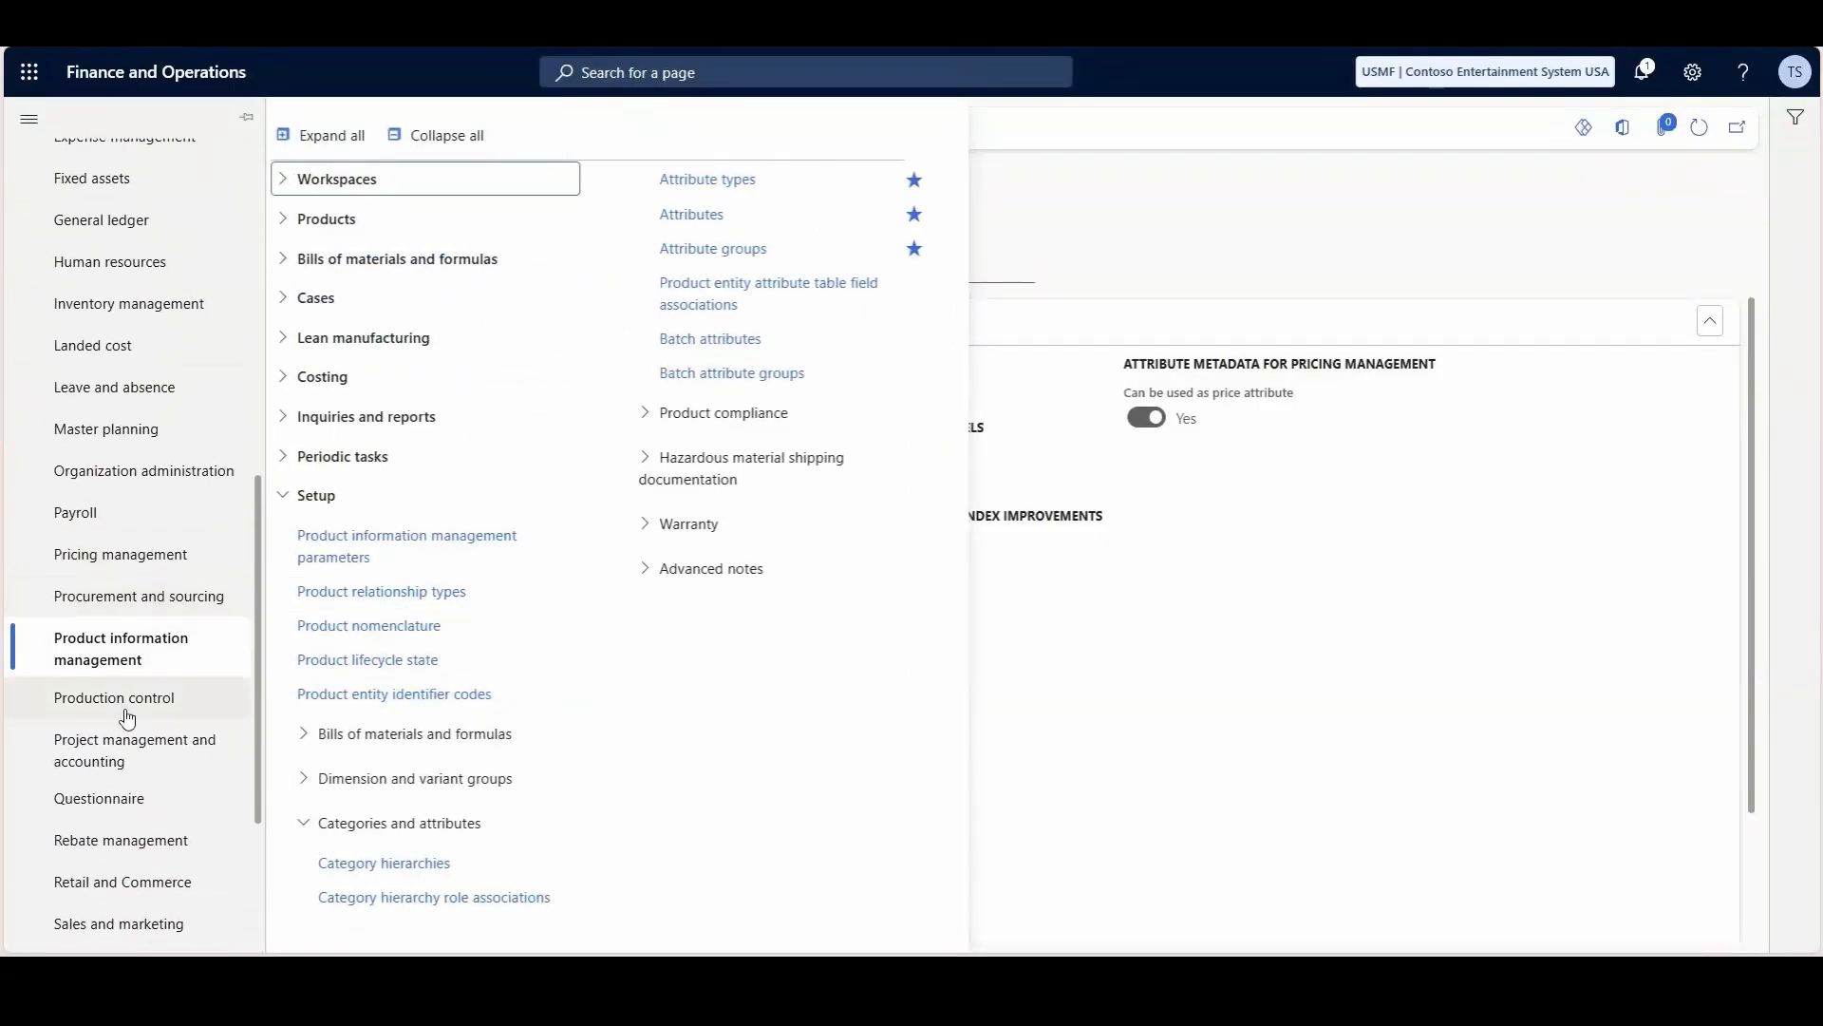
pyautogui.scroll(-3, 139, 741)
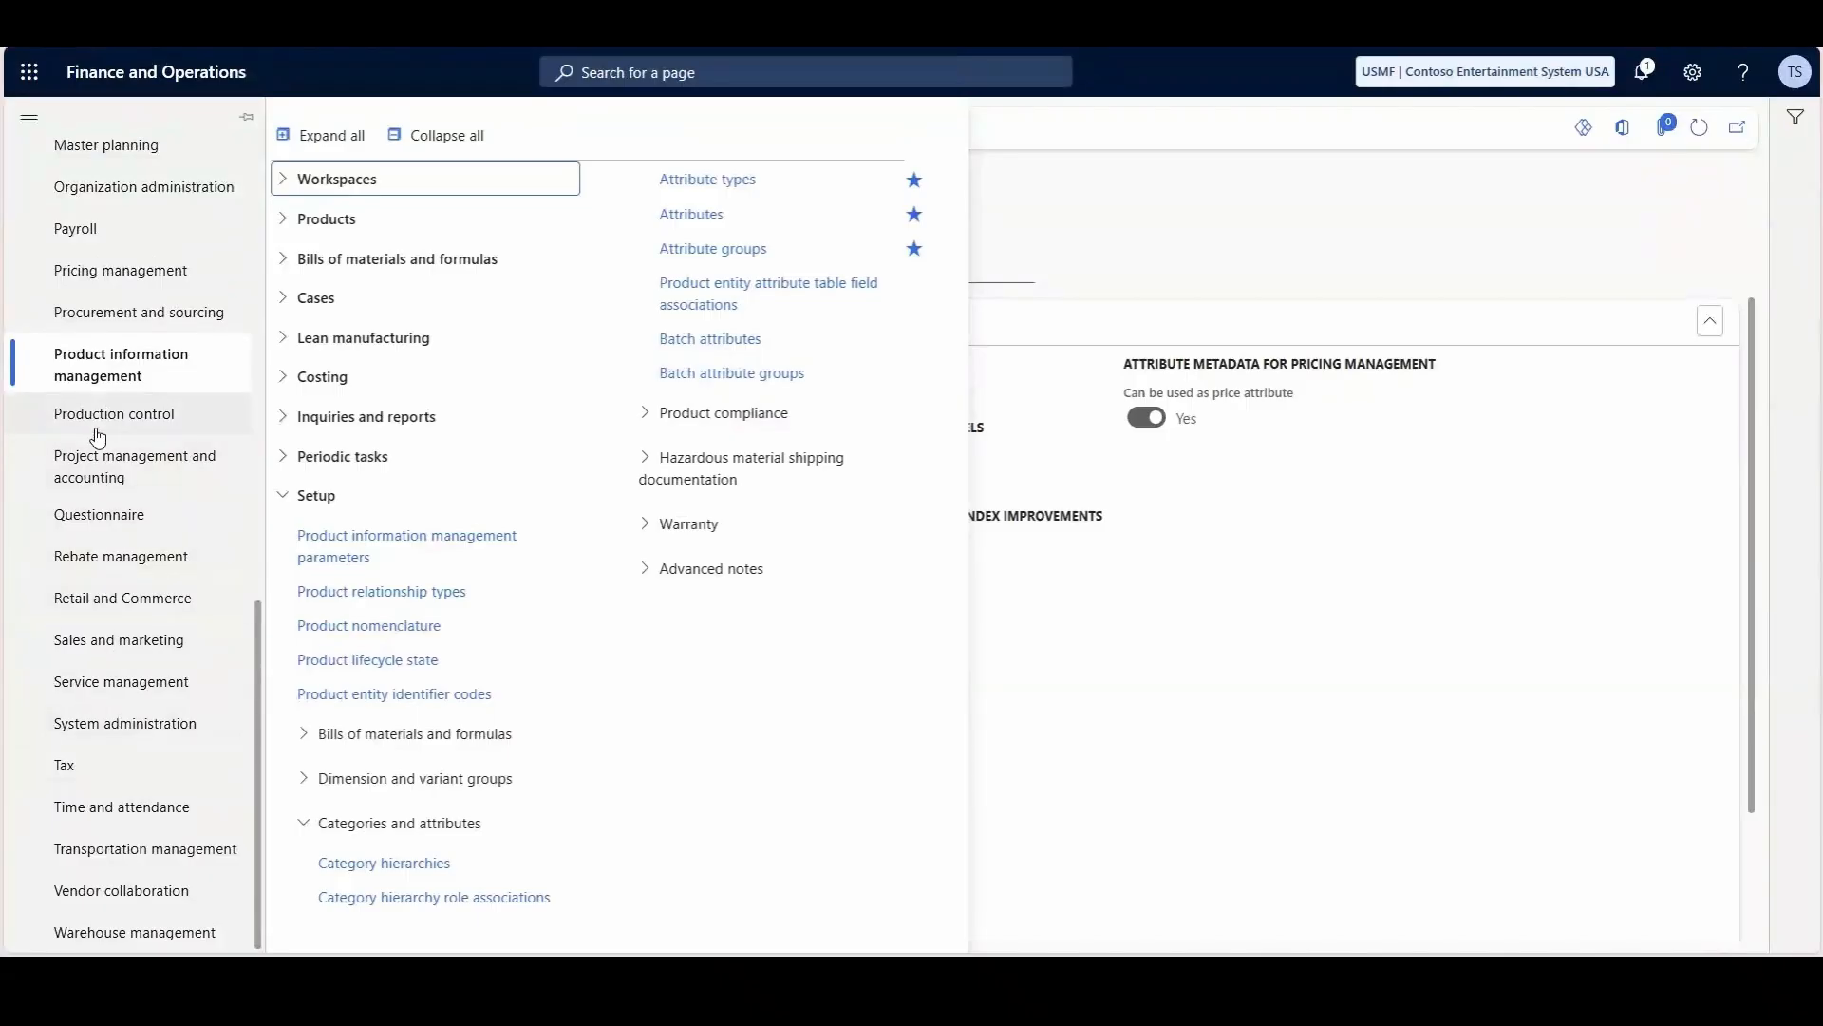
pyautogui.click(86, 267)
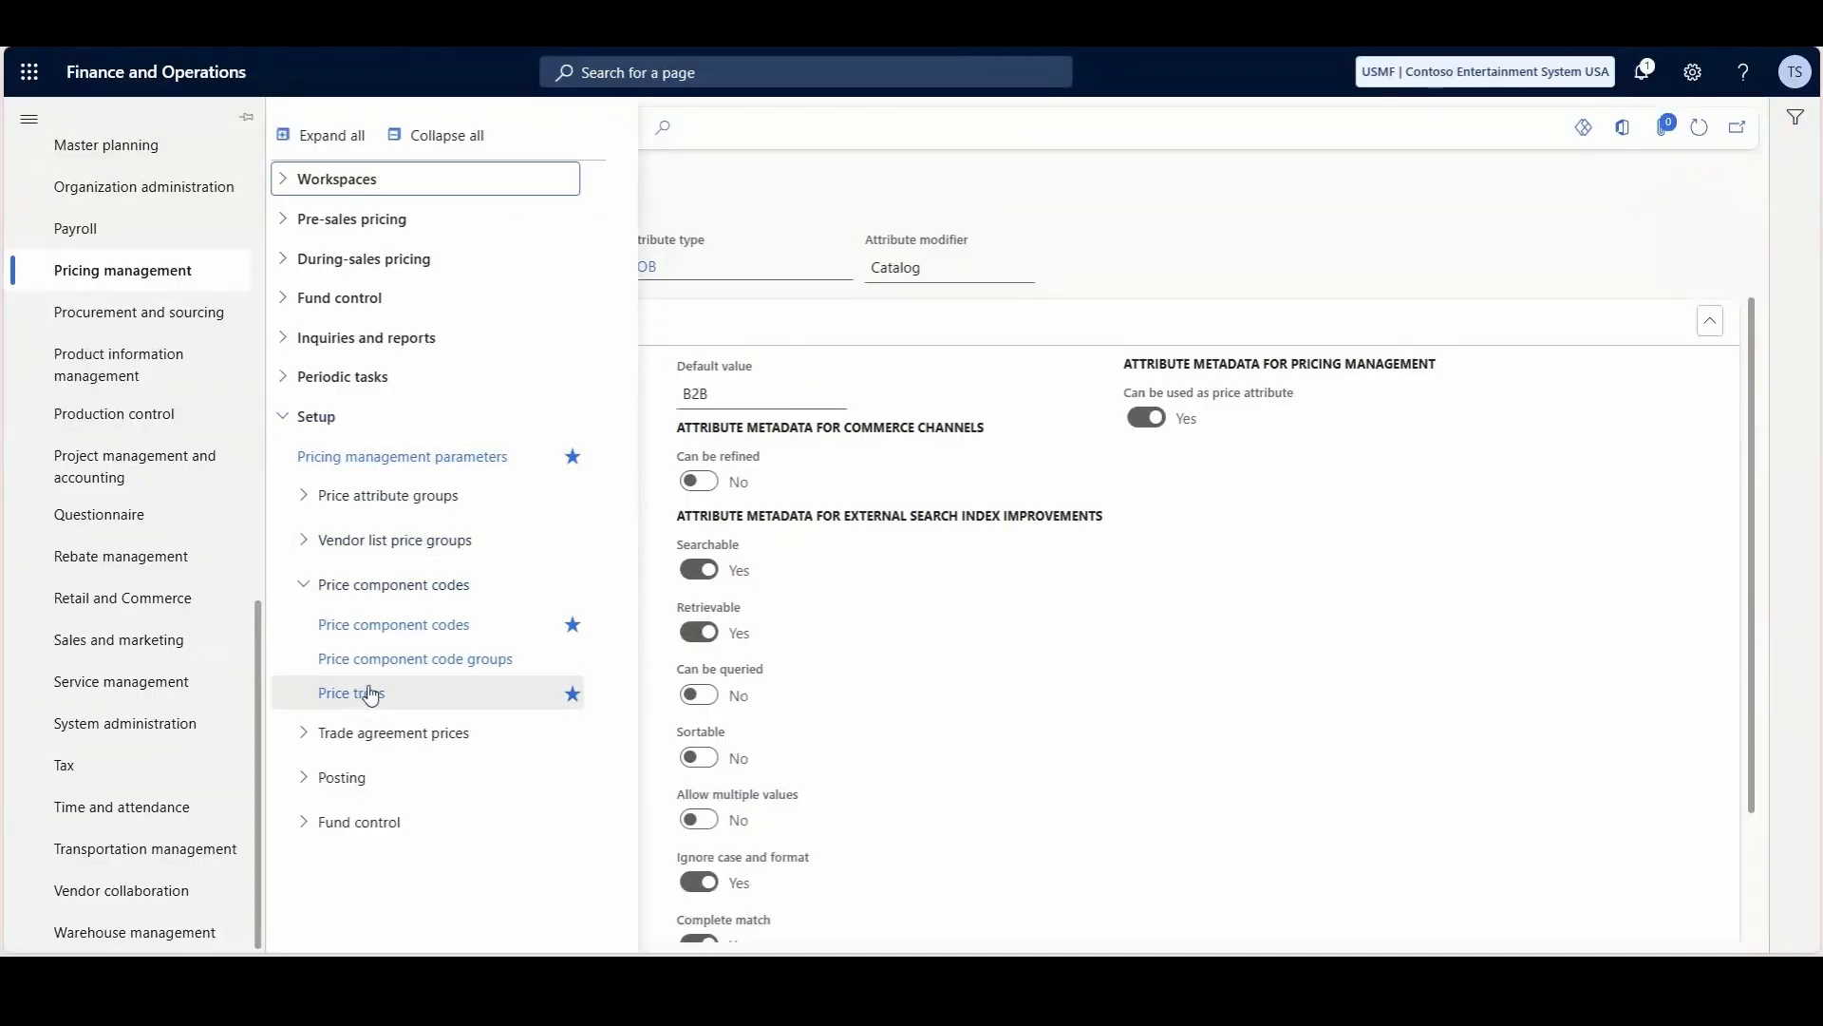
pyautogui.click(399, 693)
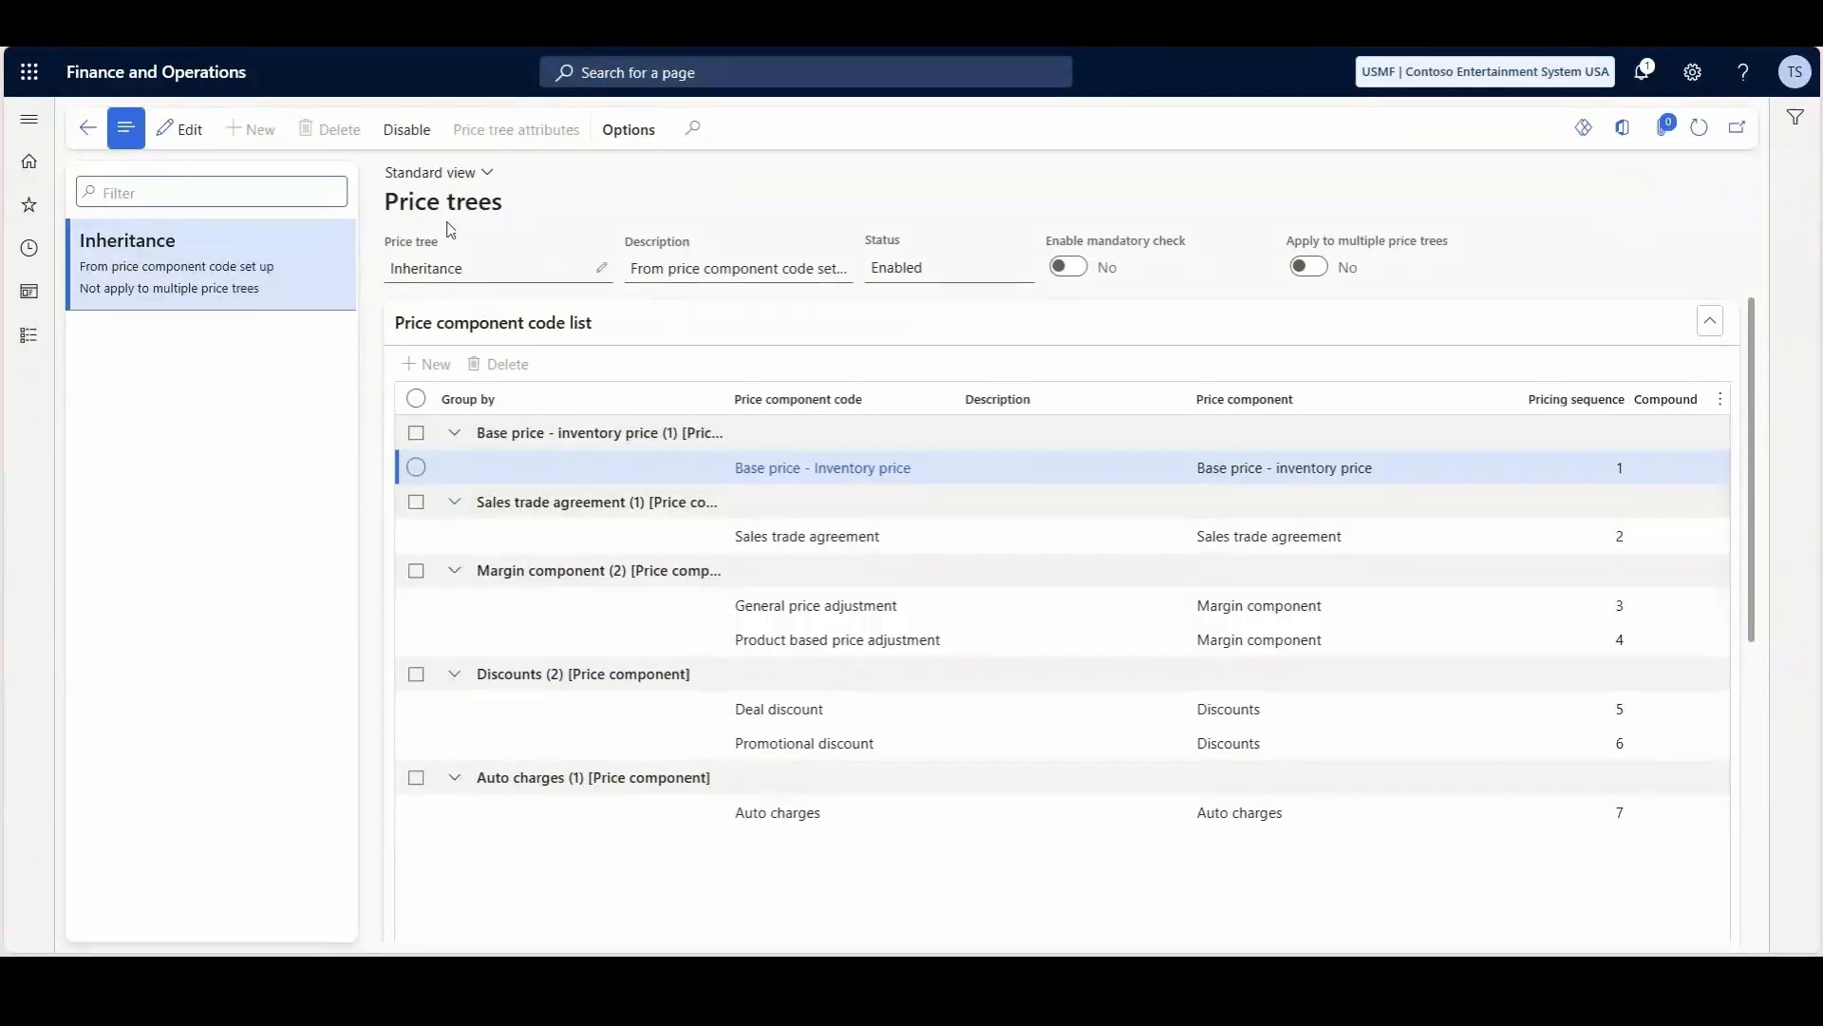
pyautogui.click(408, 130)
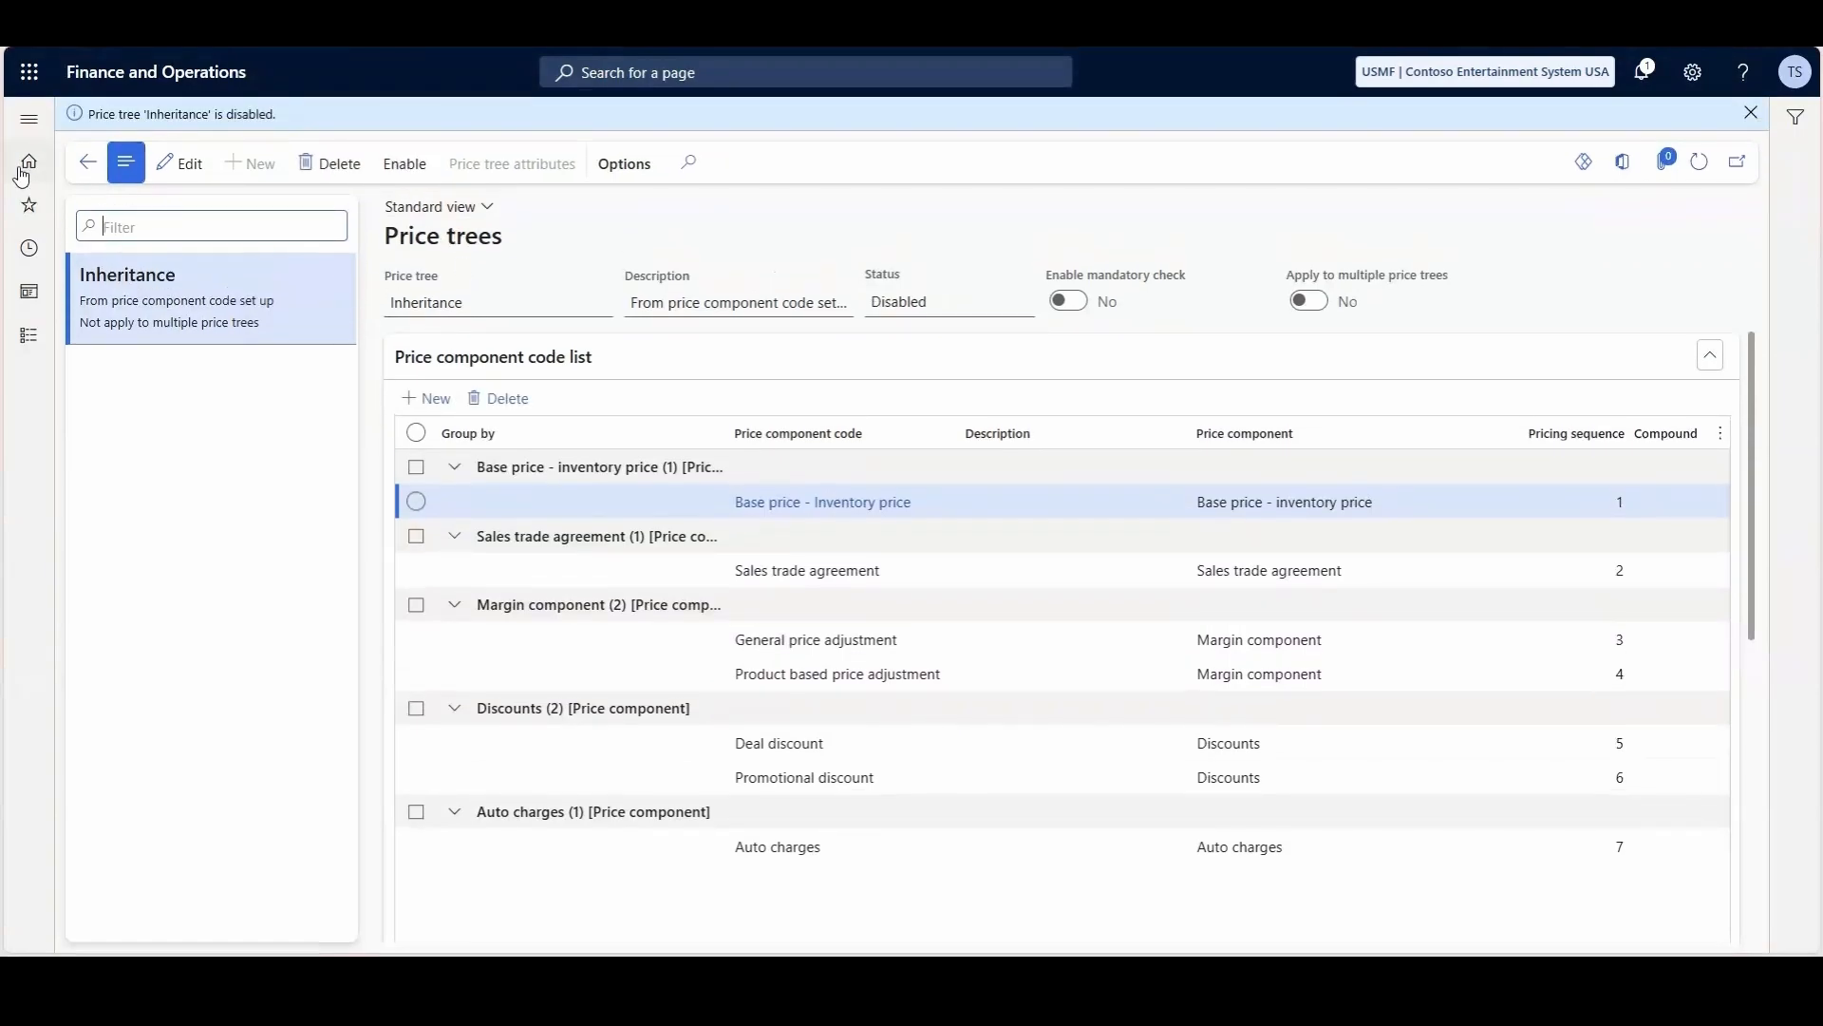
# - Open the Price attribute settings in Pricing management parameters and enable multiple price trees
pyautogui.click(28, 118)
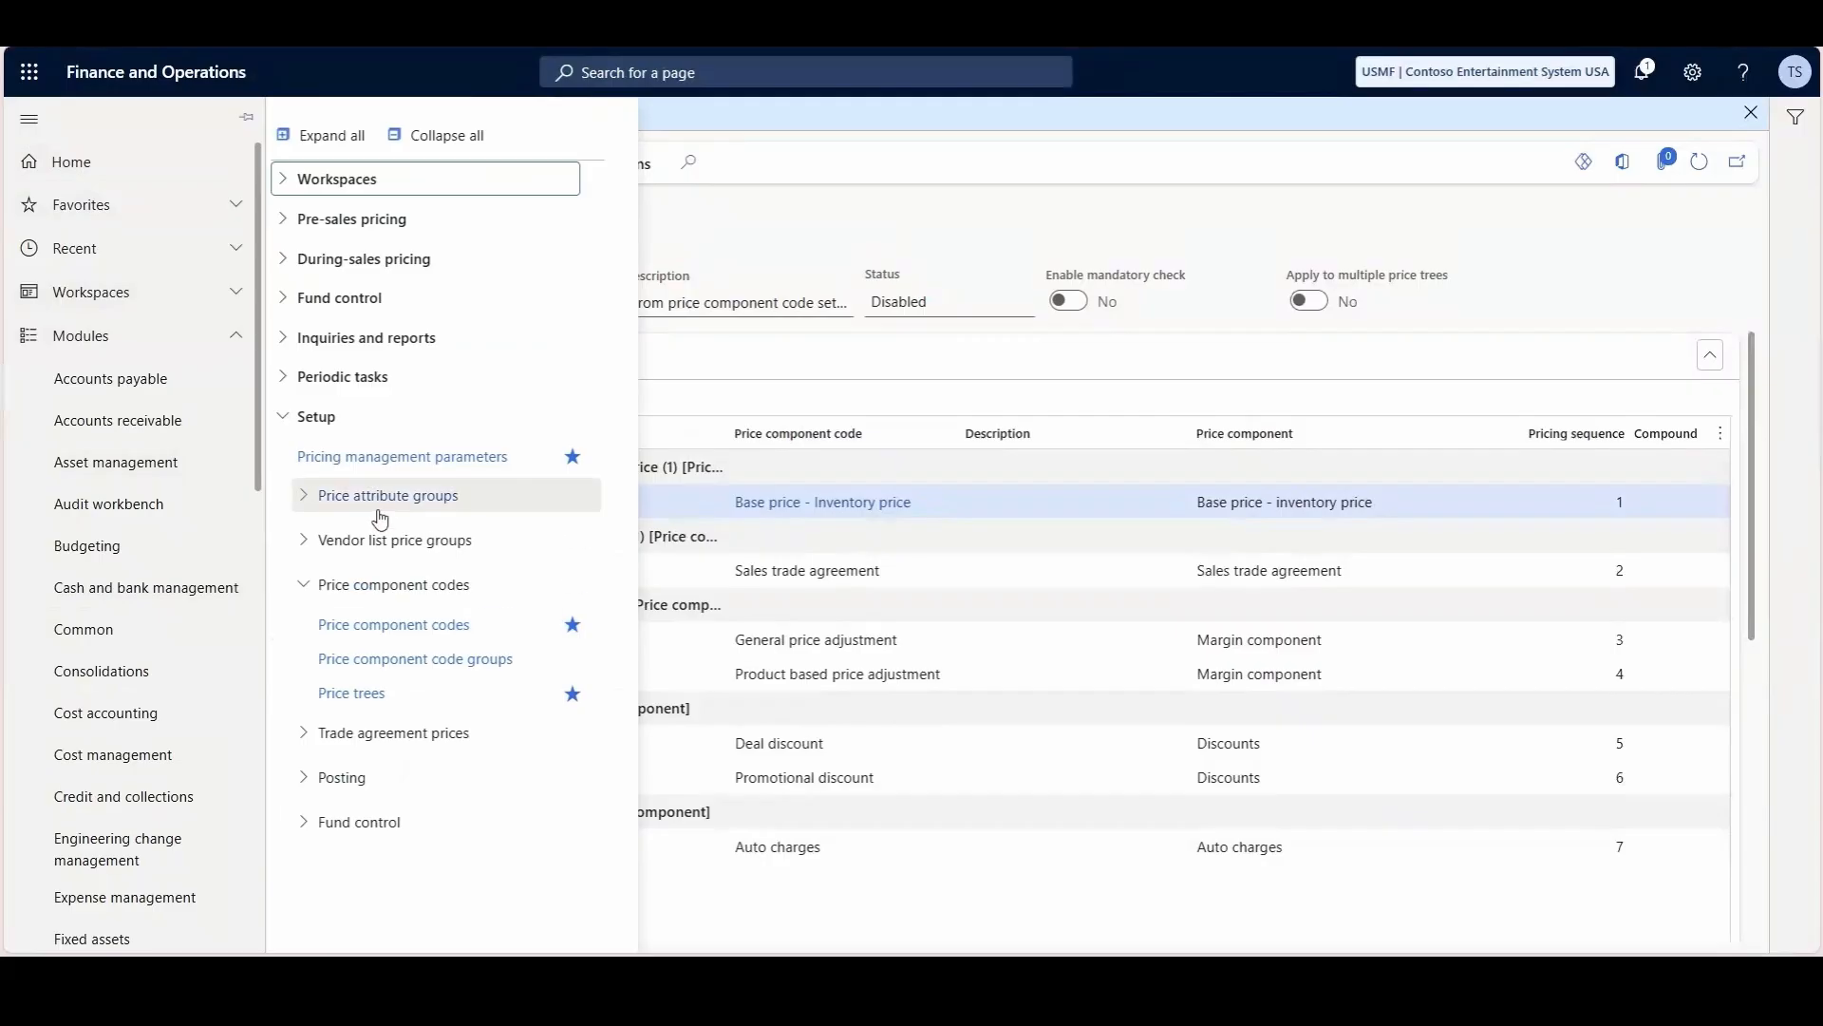
pyautogui.click(428, 464)
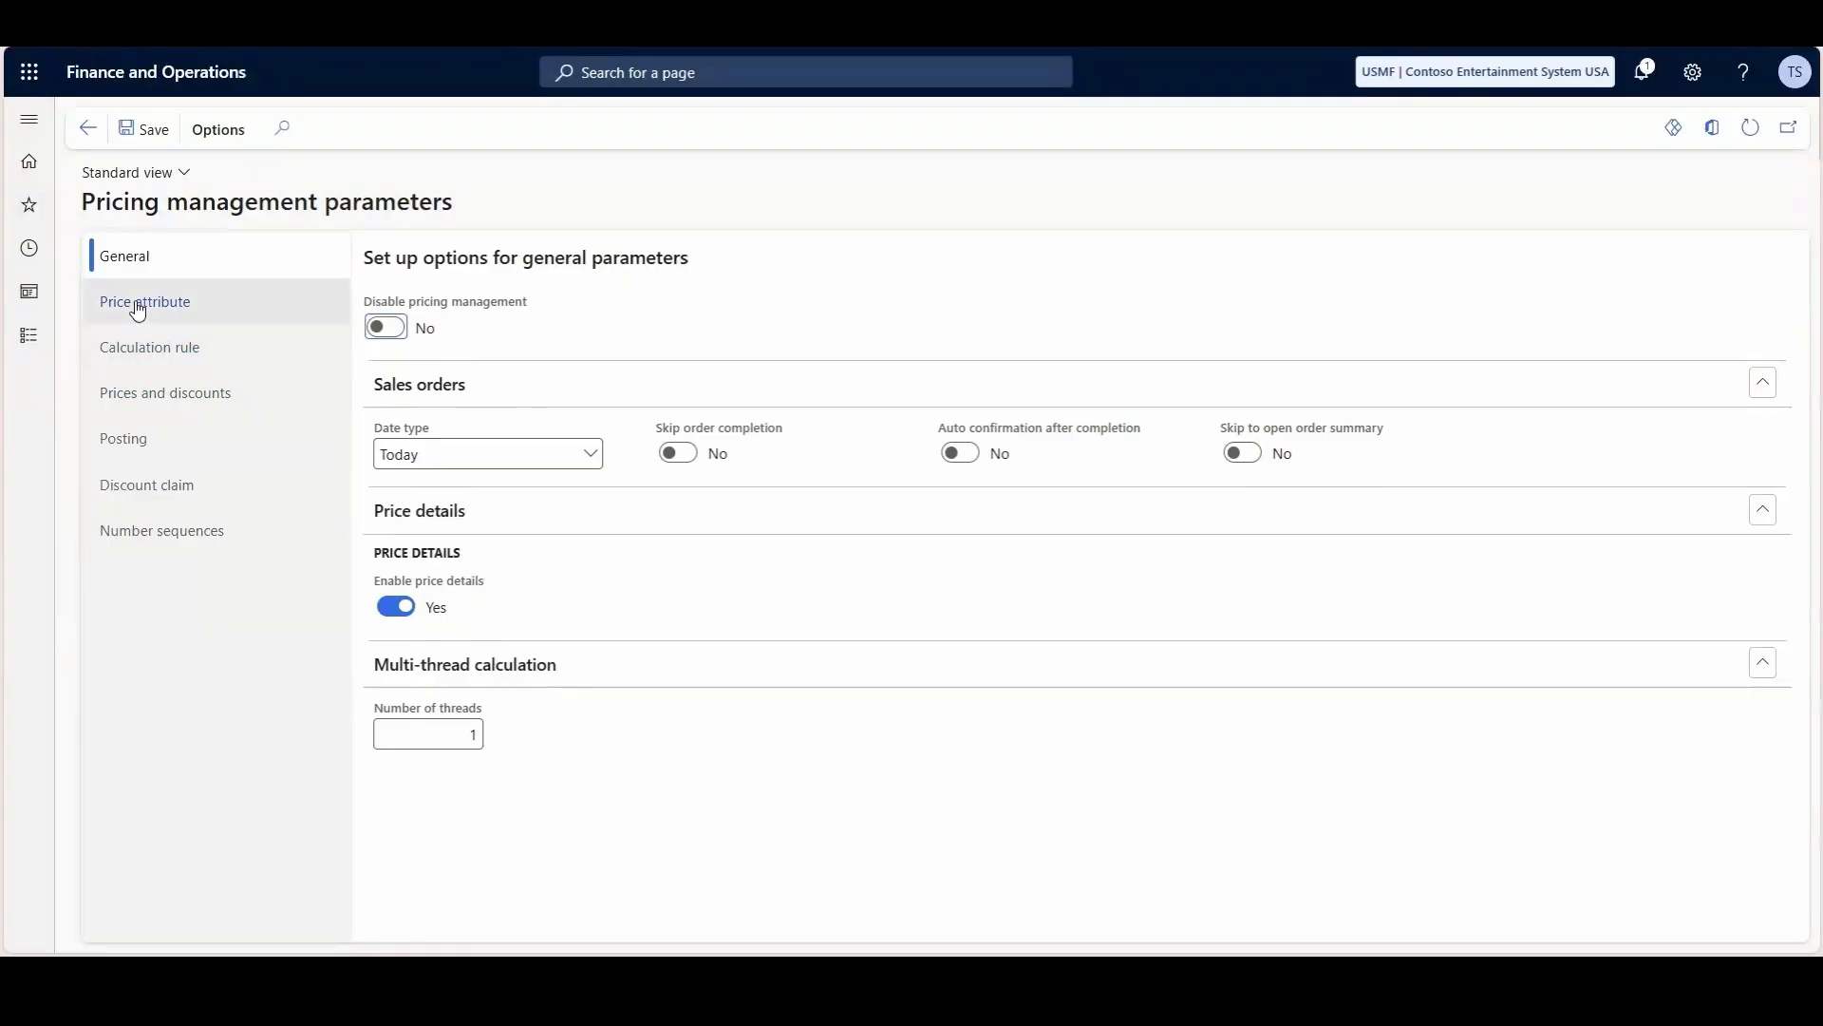
pyautogui.click(138, 304)
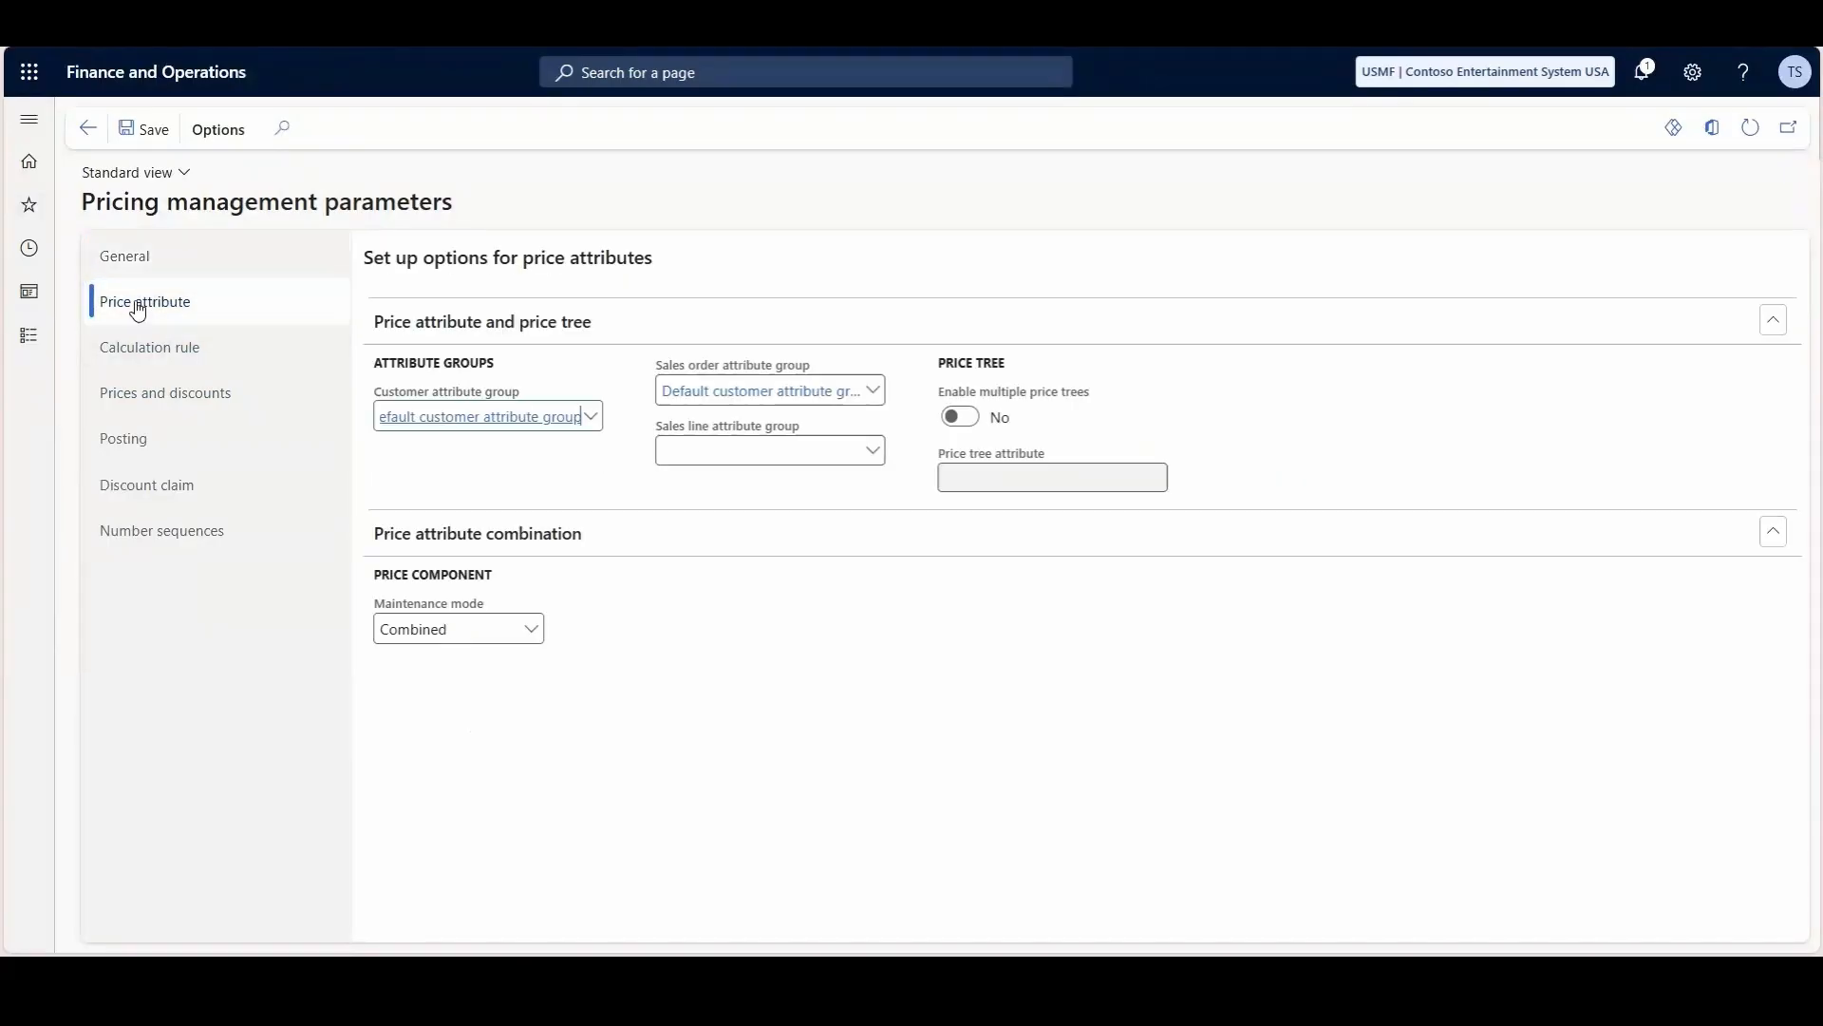
pyautogui.click(975, 424)
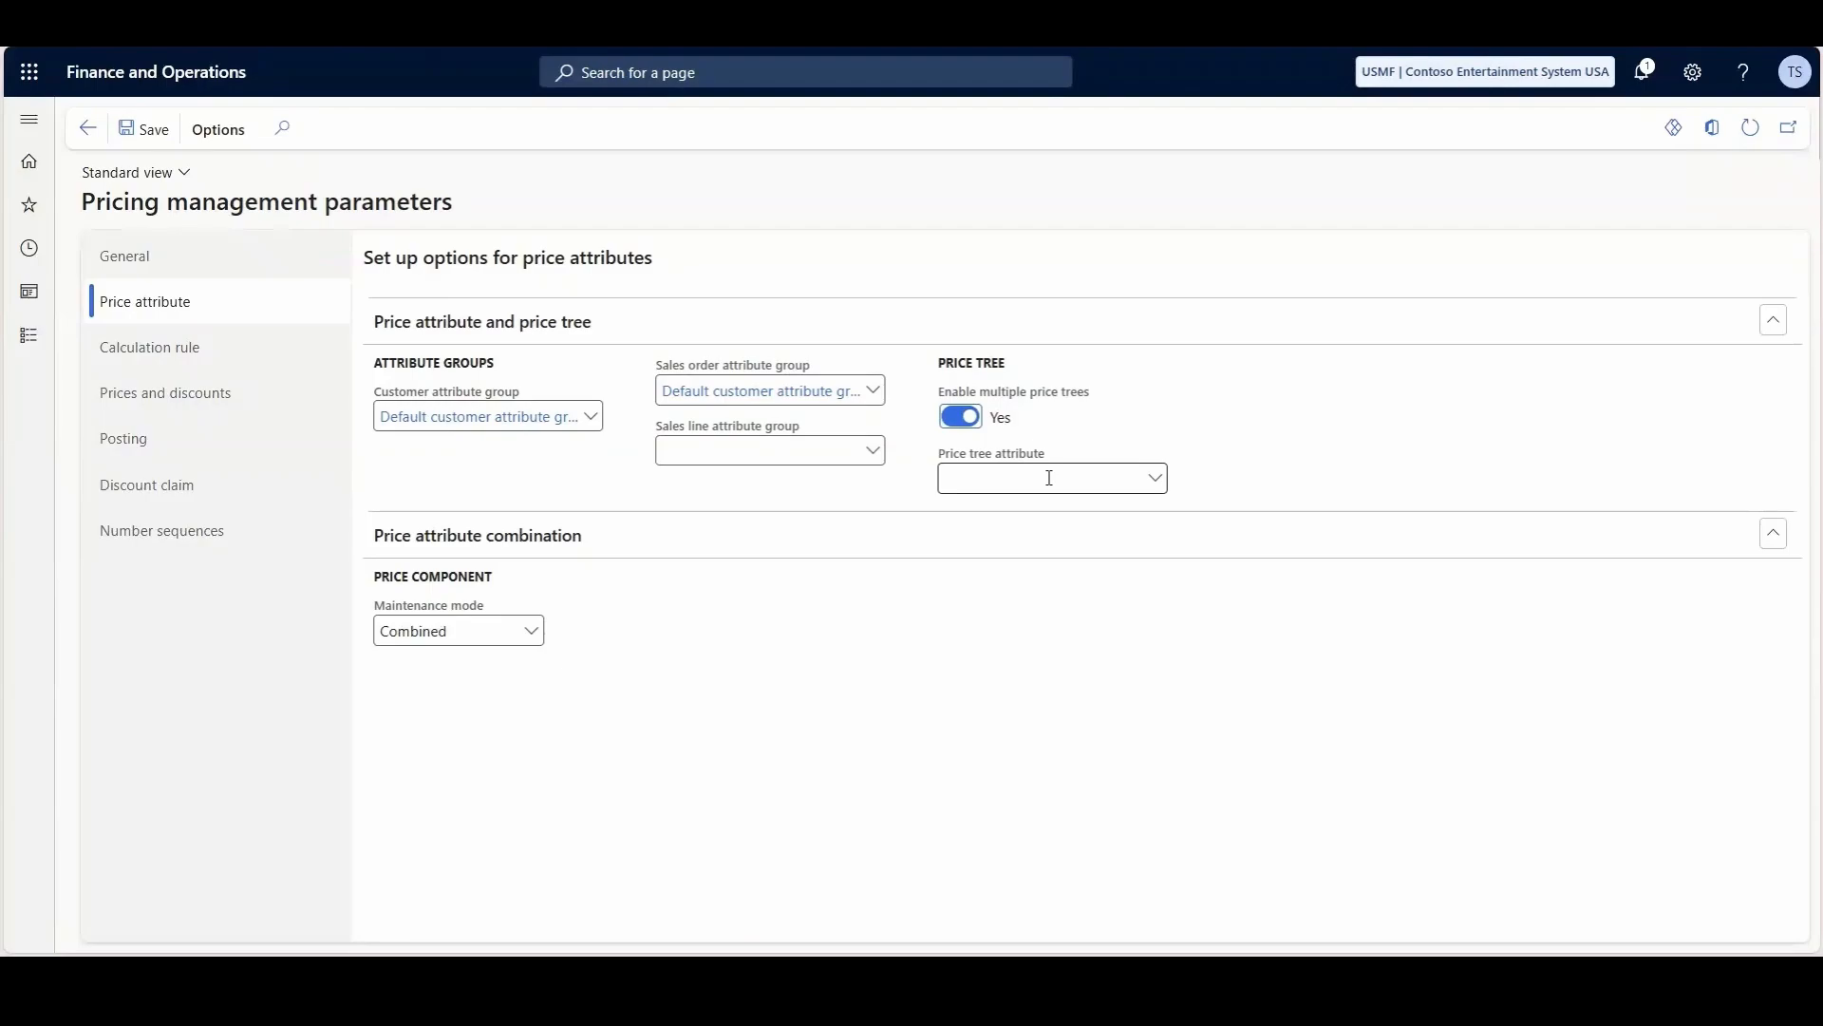
# - Try Default product attribute group as the sales order attribute group and view the price tree attributes it offers
pyautogui.click(1166, 480)
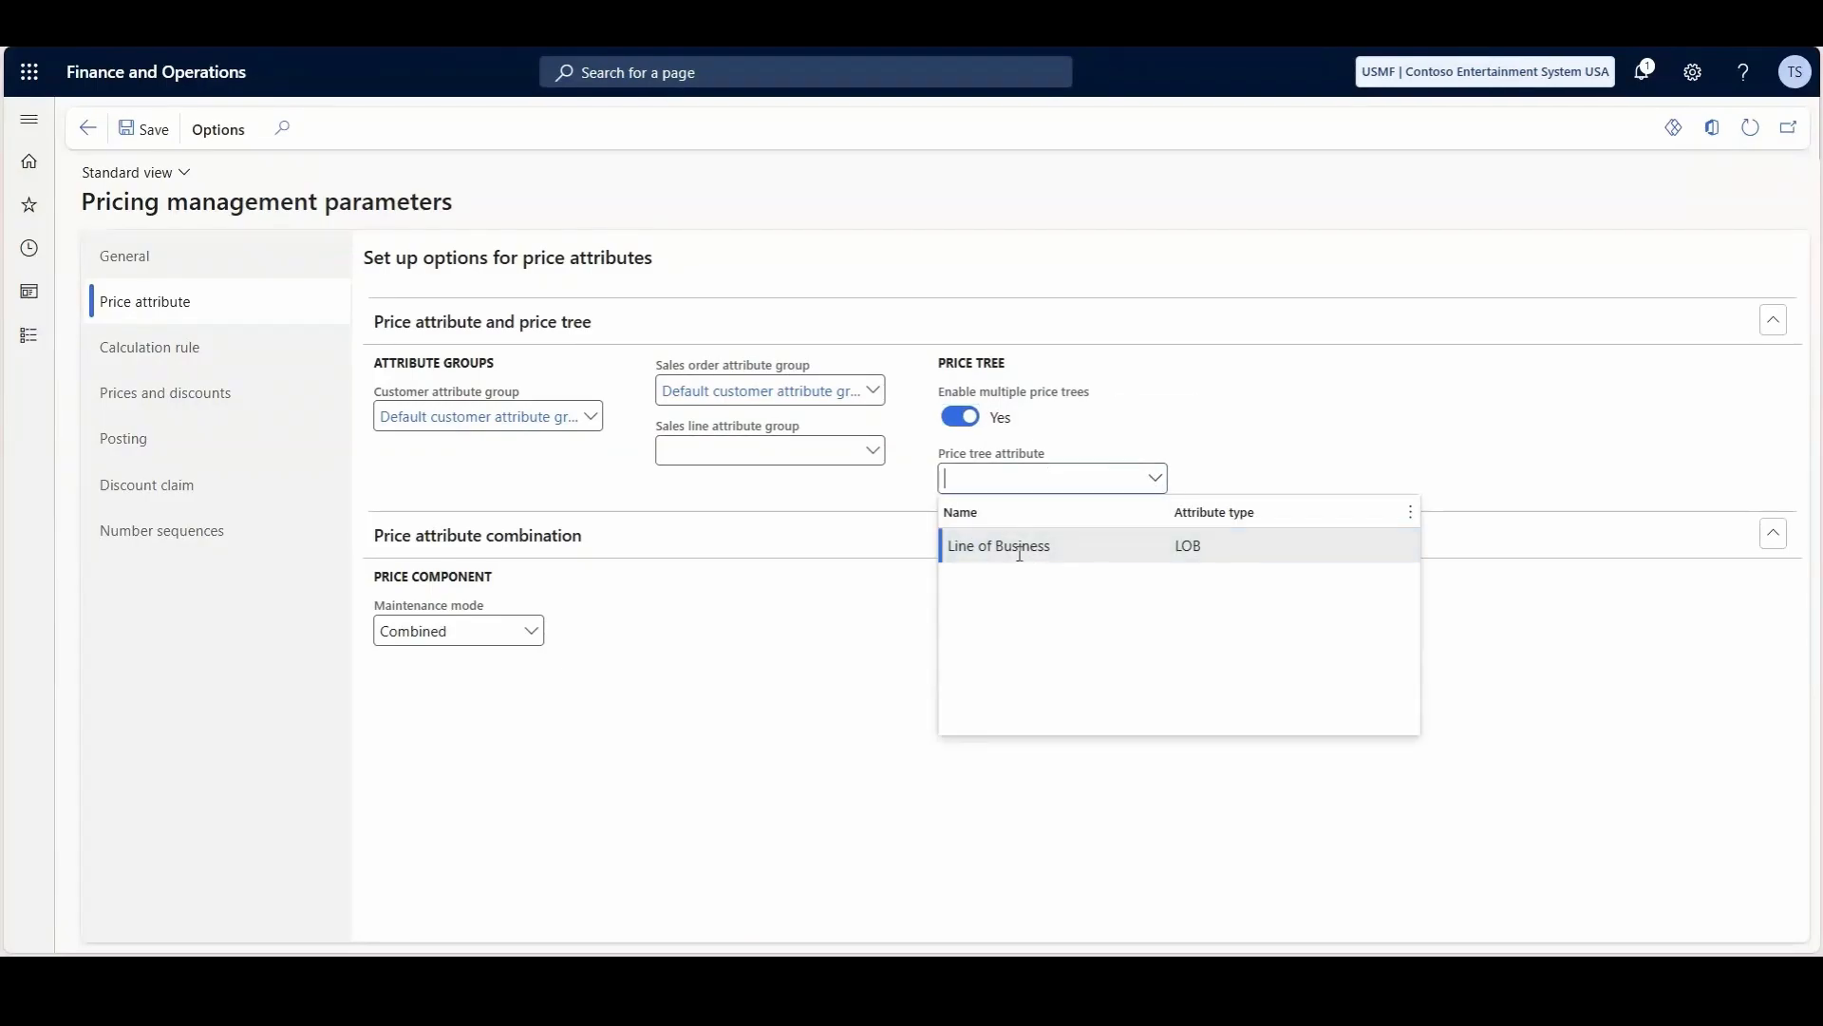
pyautogui.click(874, 391)
pyautogui.scroll(-1, 793, 570)
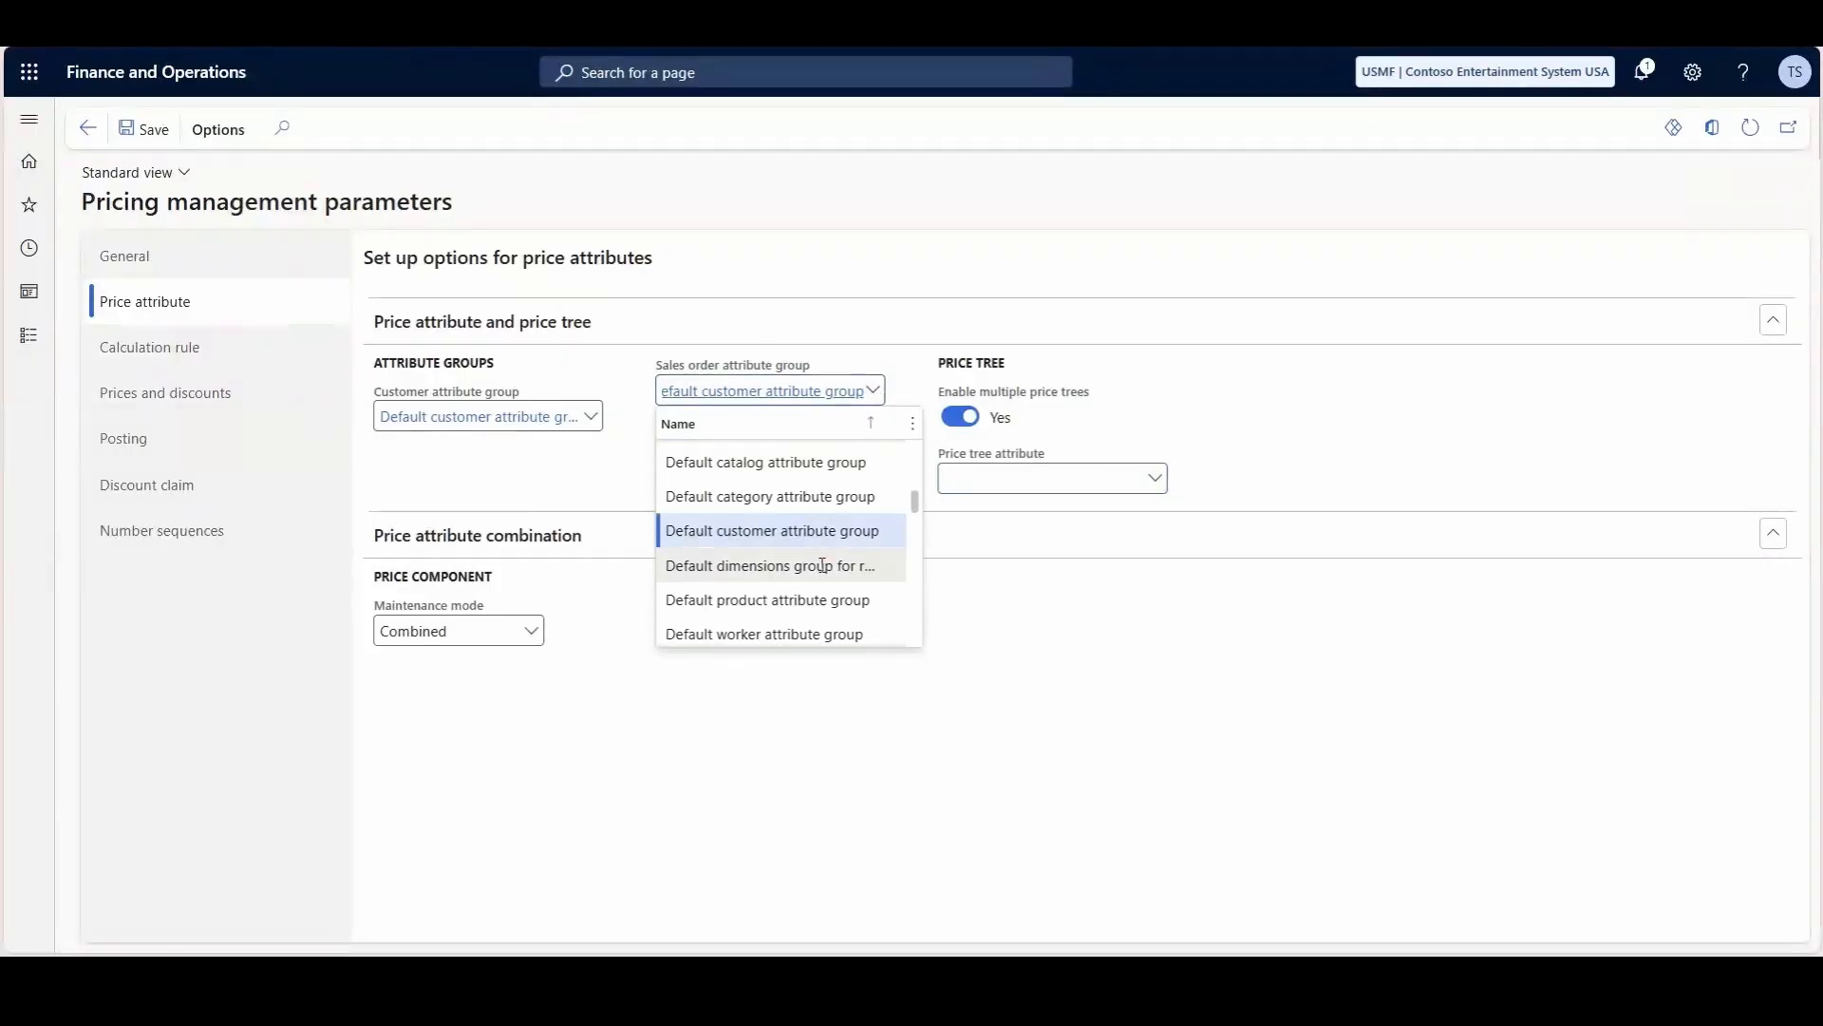
pyautogui.click(791, 602)
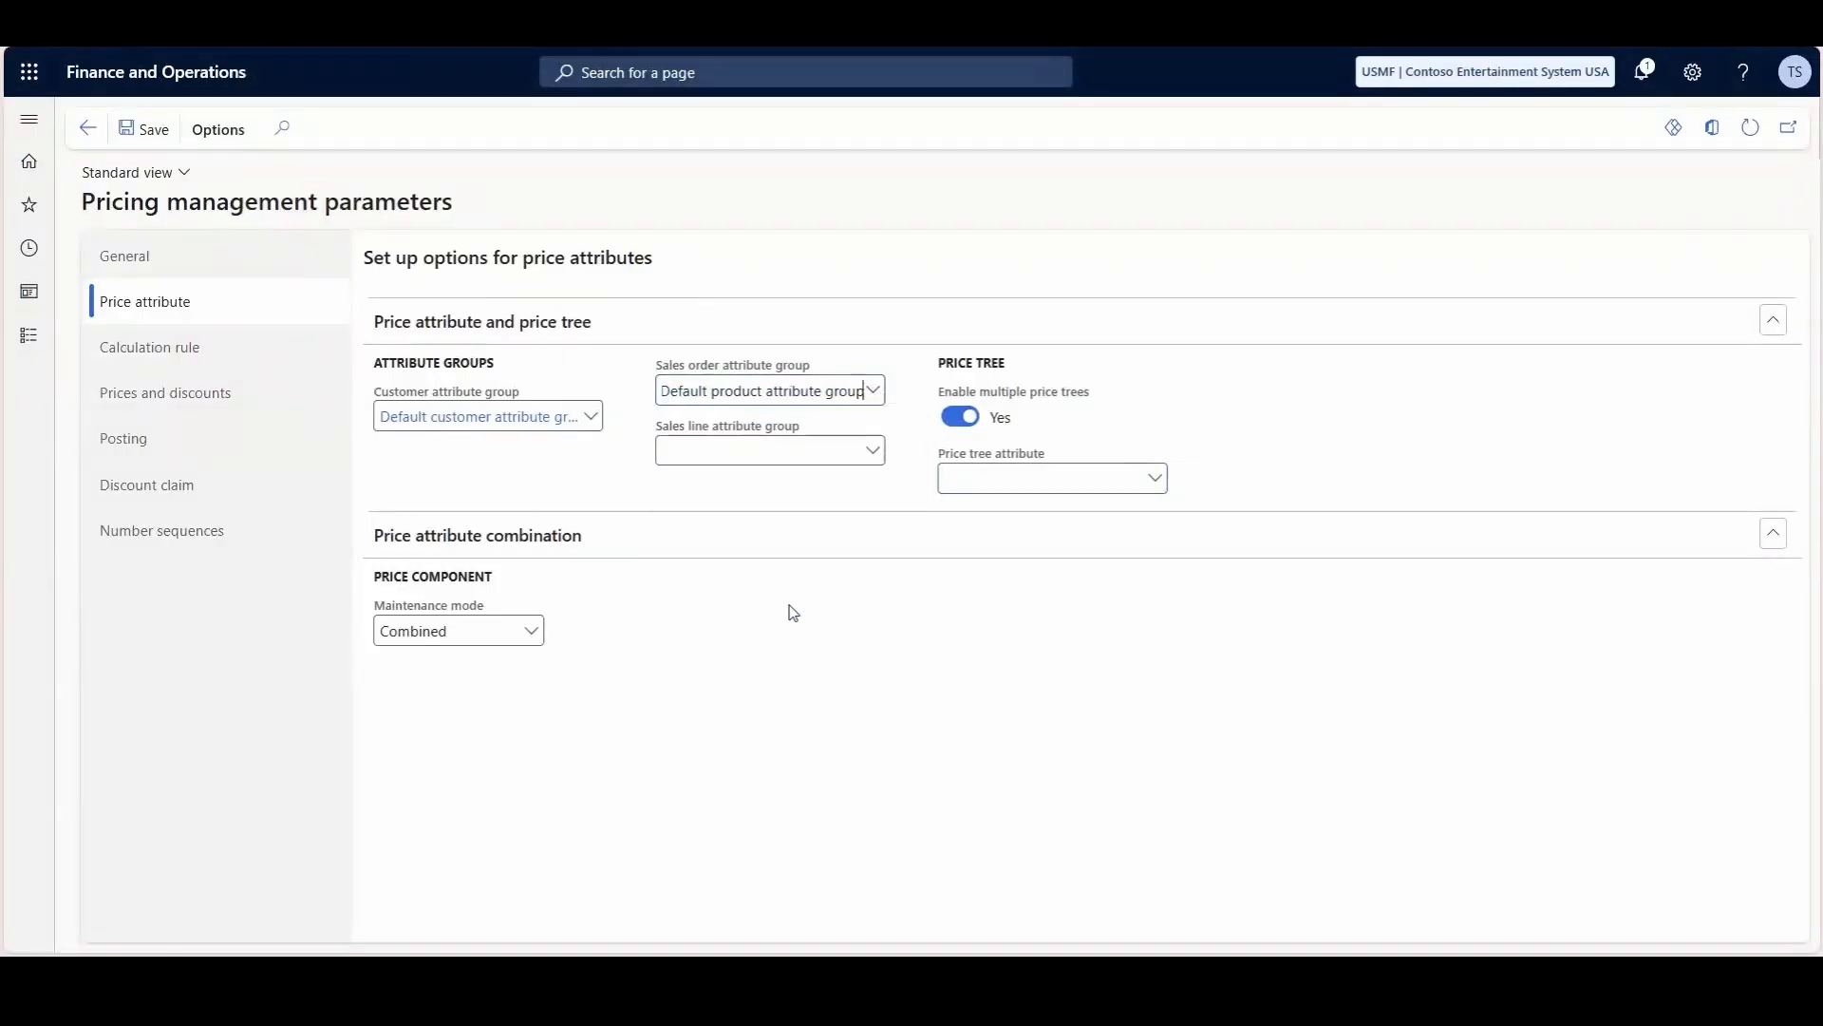
pyautogui.click(1155, 478)
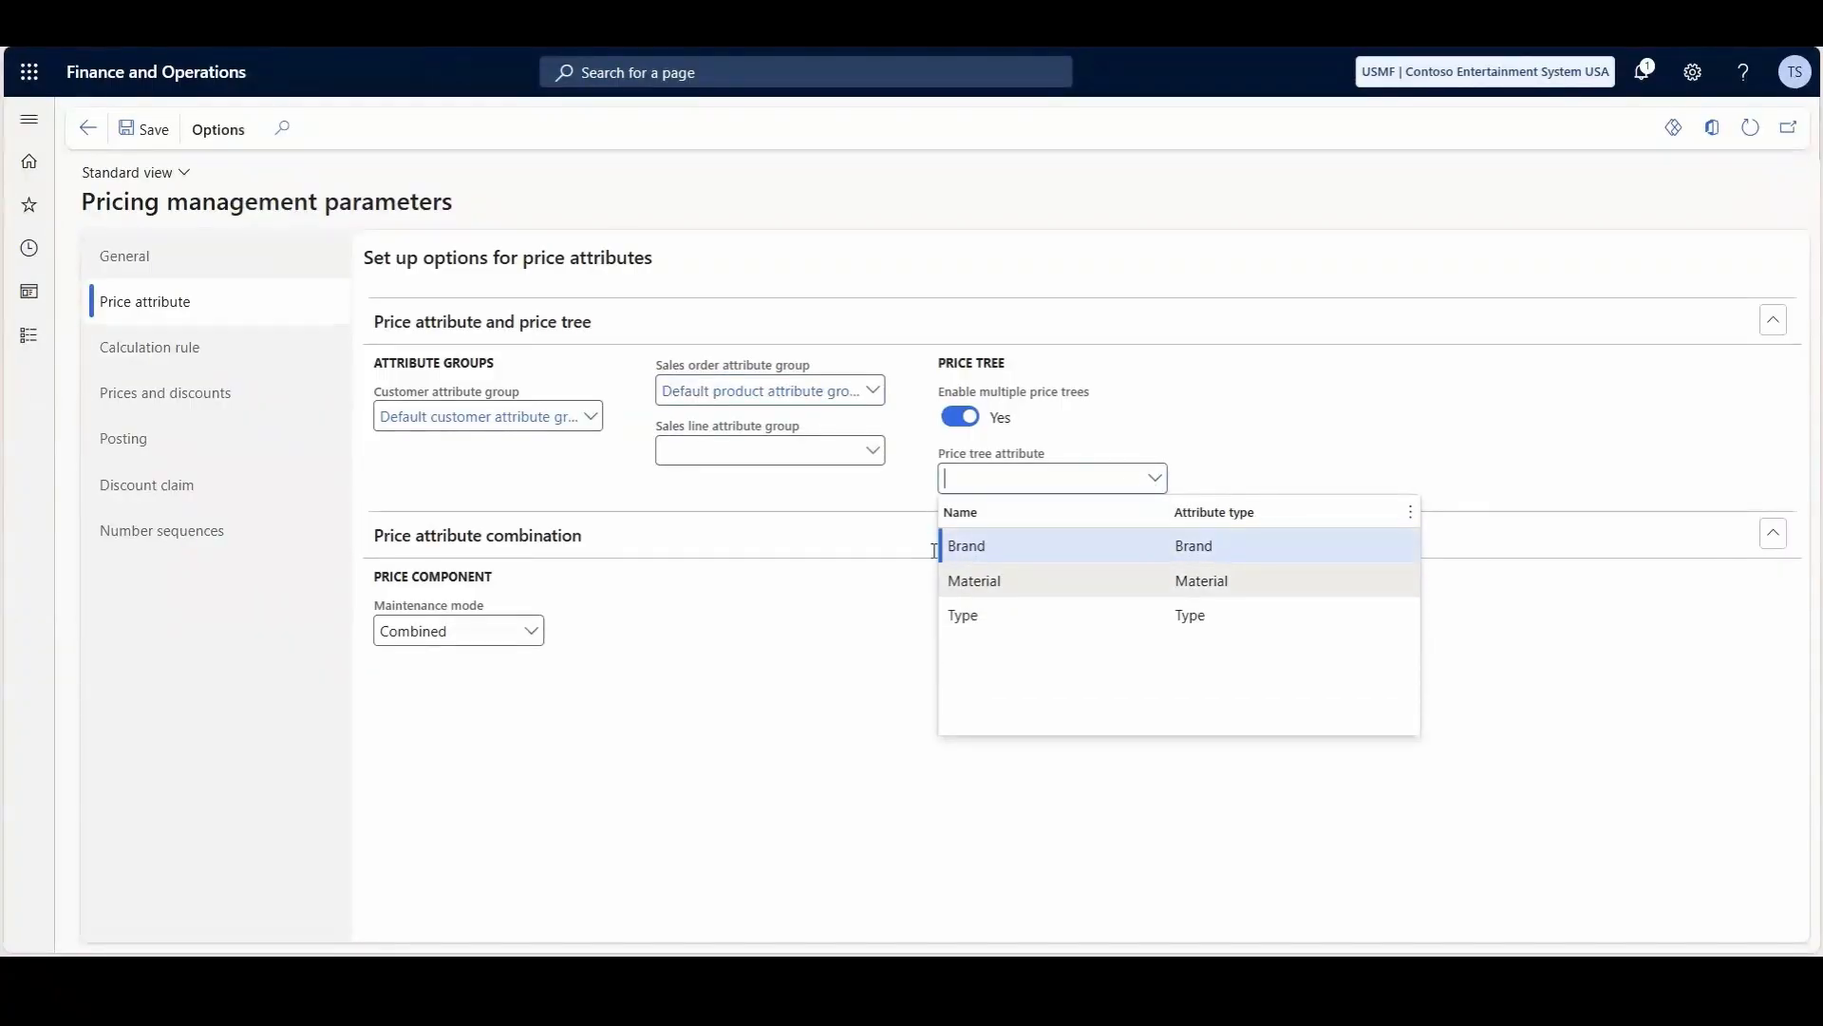
# - Set the sales order attribute group to Default customer attribute group and the price tree attribute to Line of Business
pyautogui.click(872, 391)
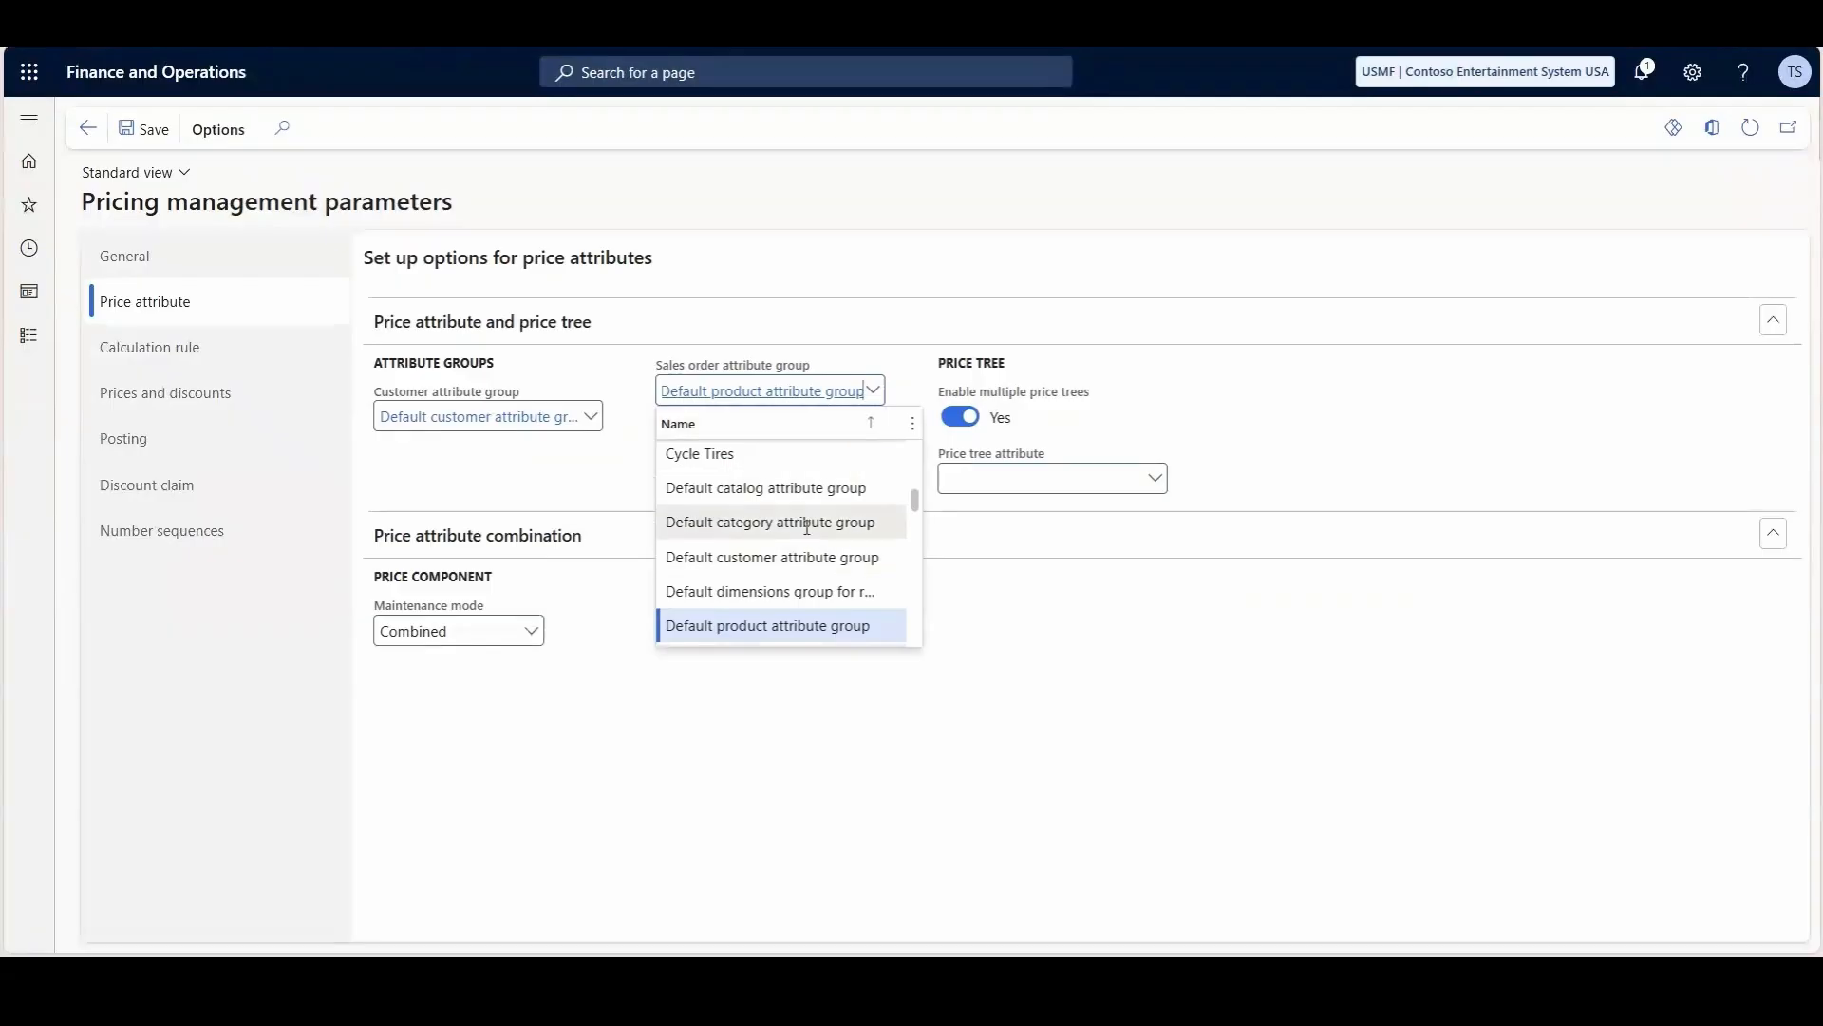
pyautogui.click(883, 558)
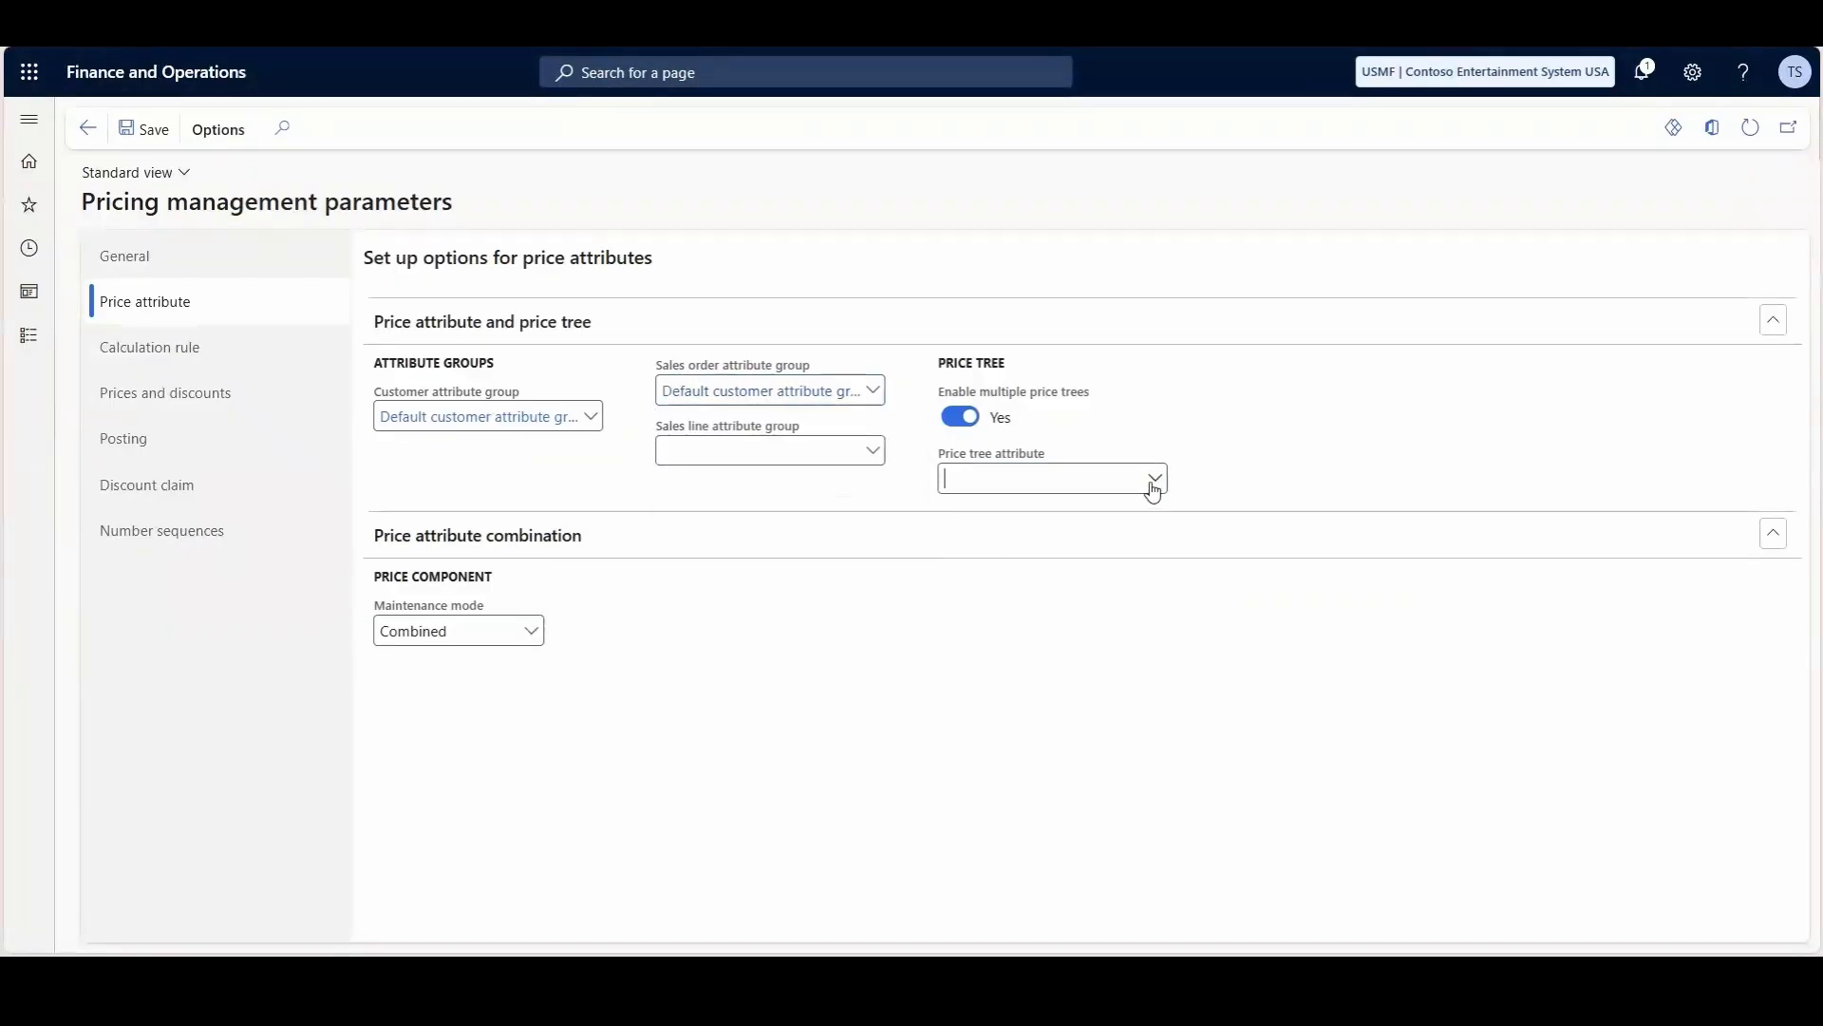
pyautogui.click(1155, 479)
pyautogui.click(1017, 551)
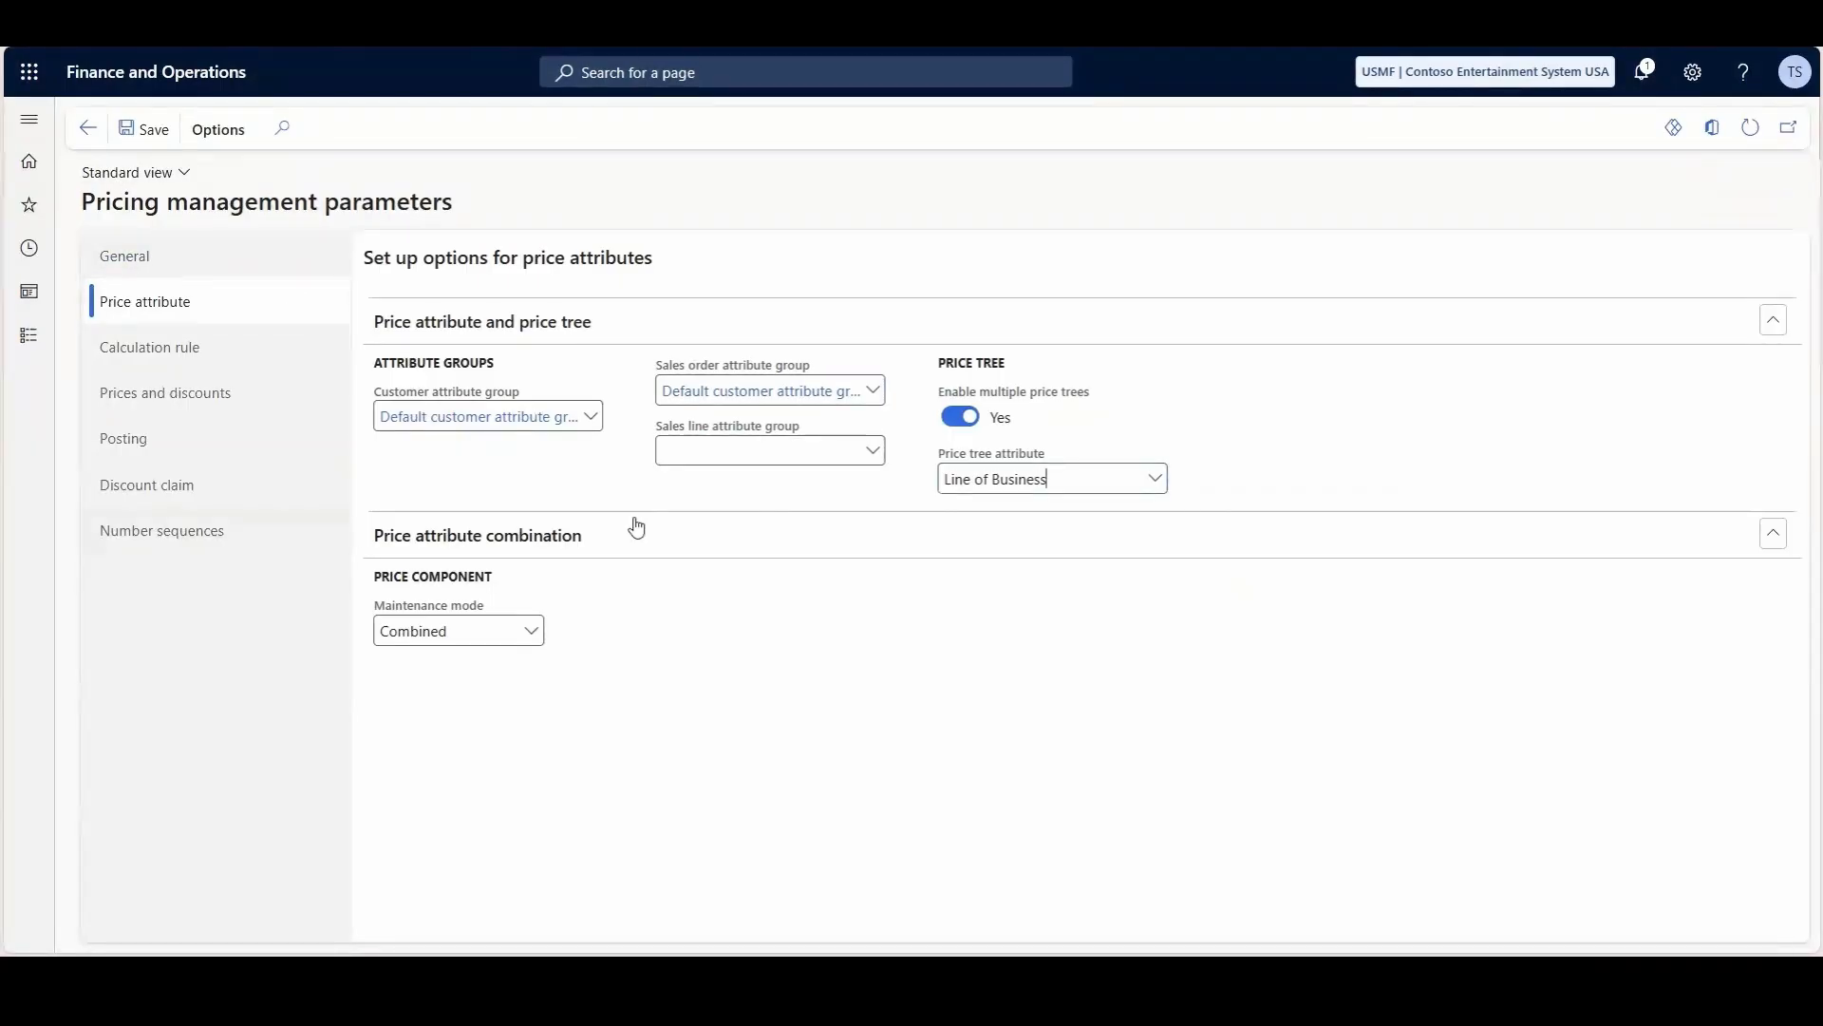
# - Open Price trees under Pricing management and create a price tree named B2C
pyautogui.click(31, 123)
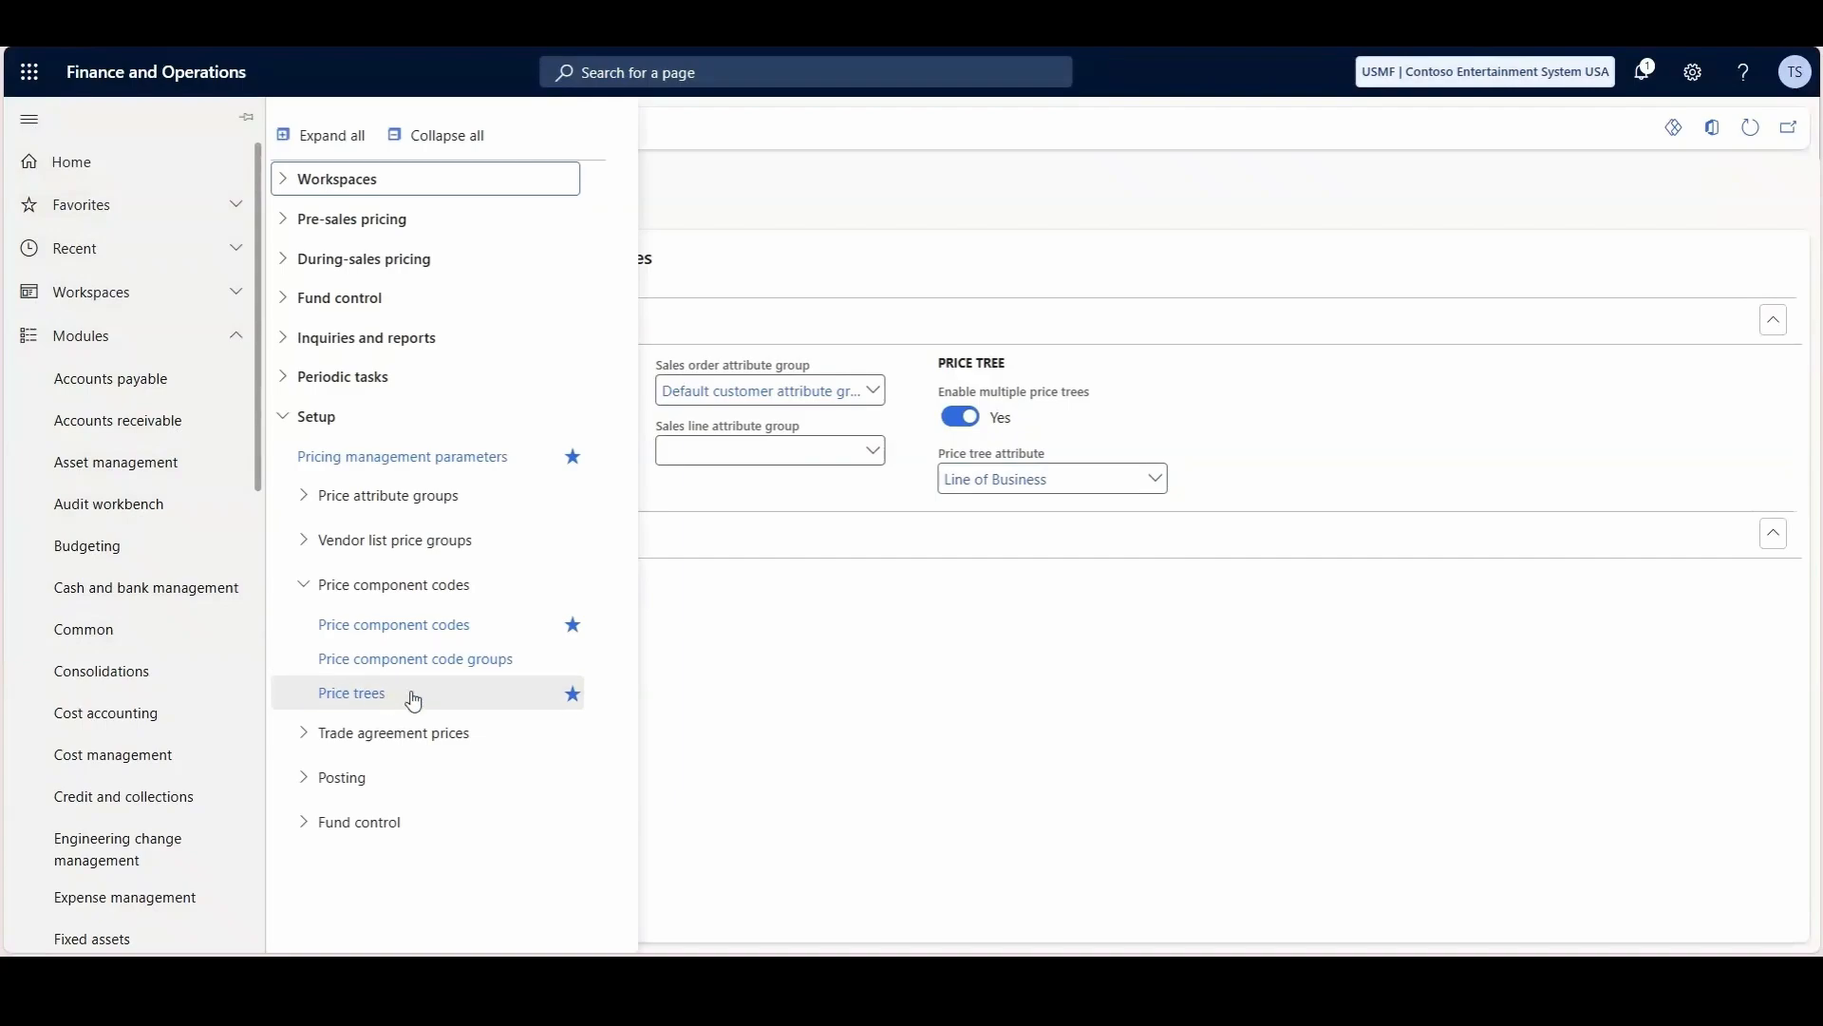
pyautogui.click(357, 704)
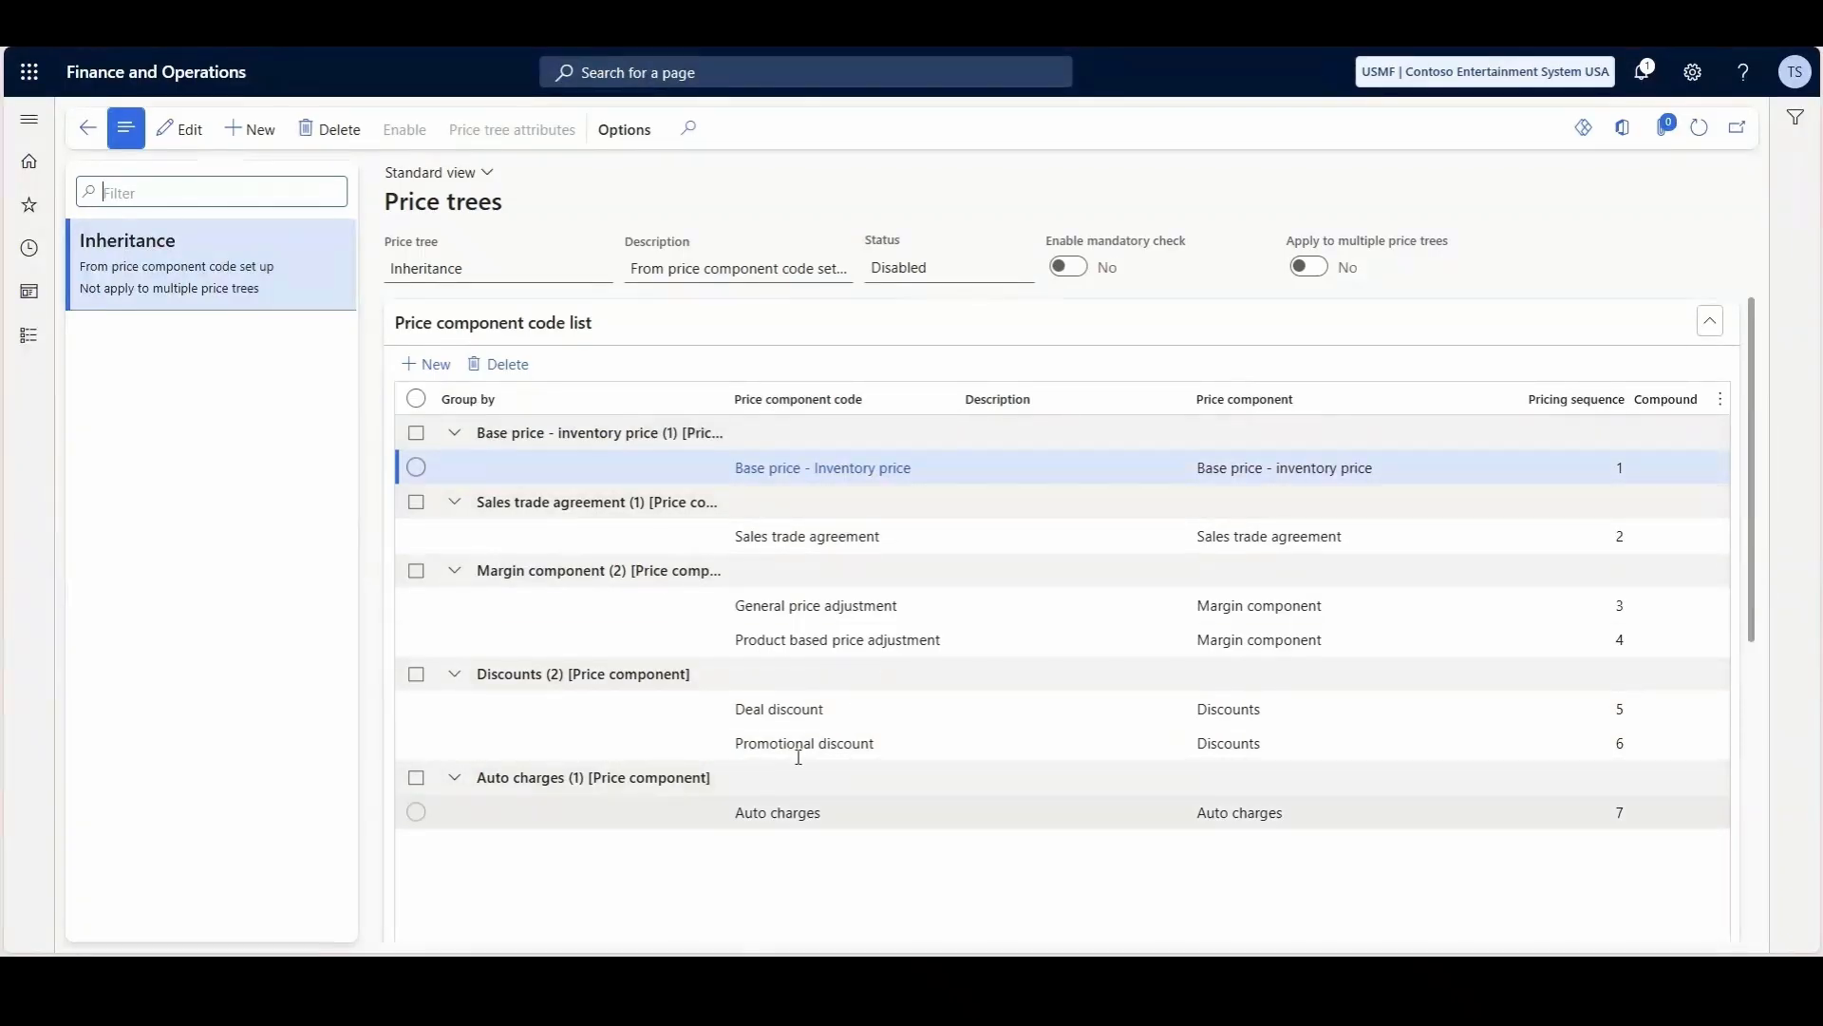
pyautogui.click(248, 130)
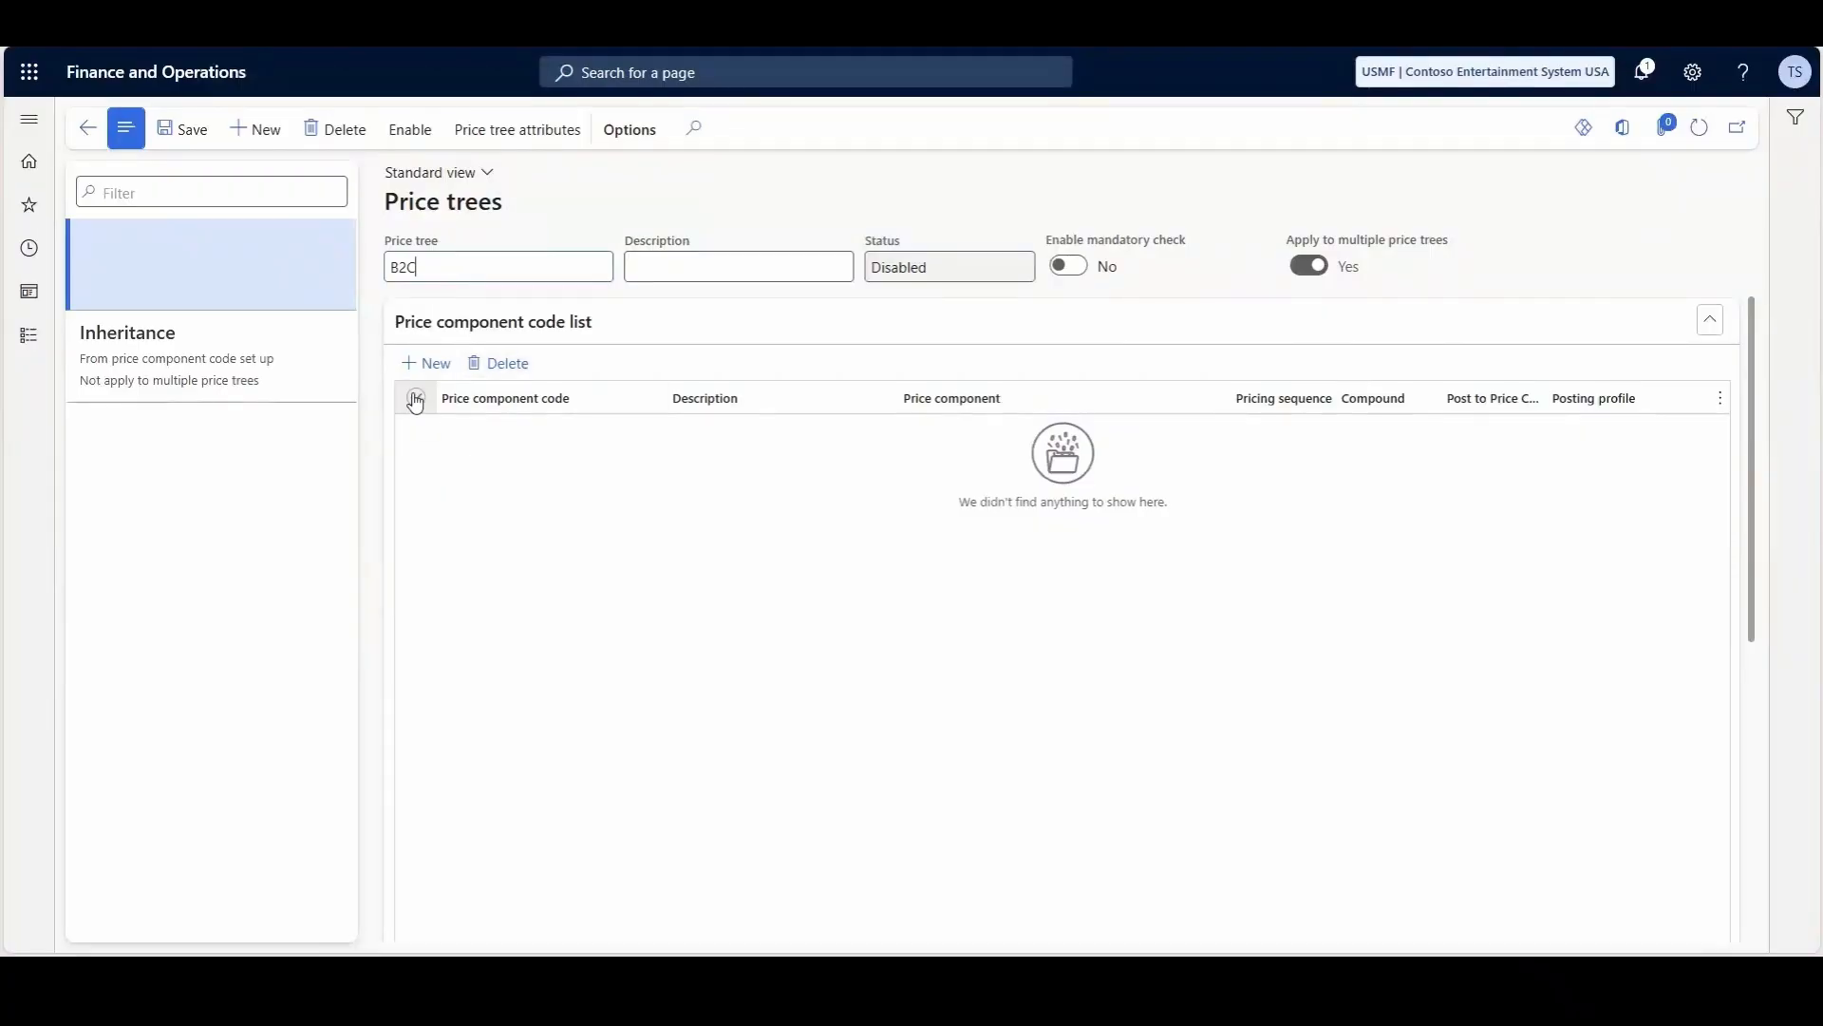
# - Add the Base price - Inventory price component code to the B2C price tree with pricing sequence 10
pyautogui.click(427, 363)
pyautogui.click(682, 431)
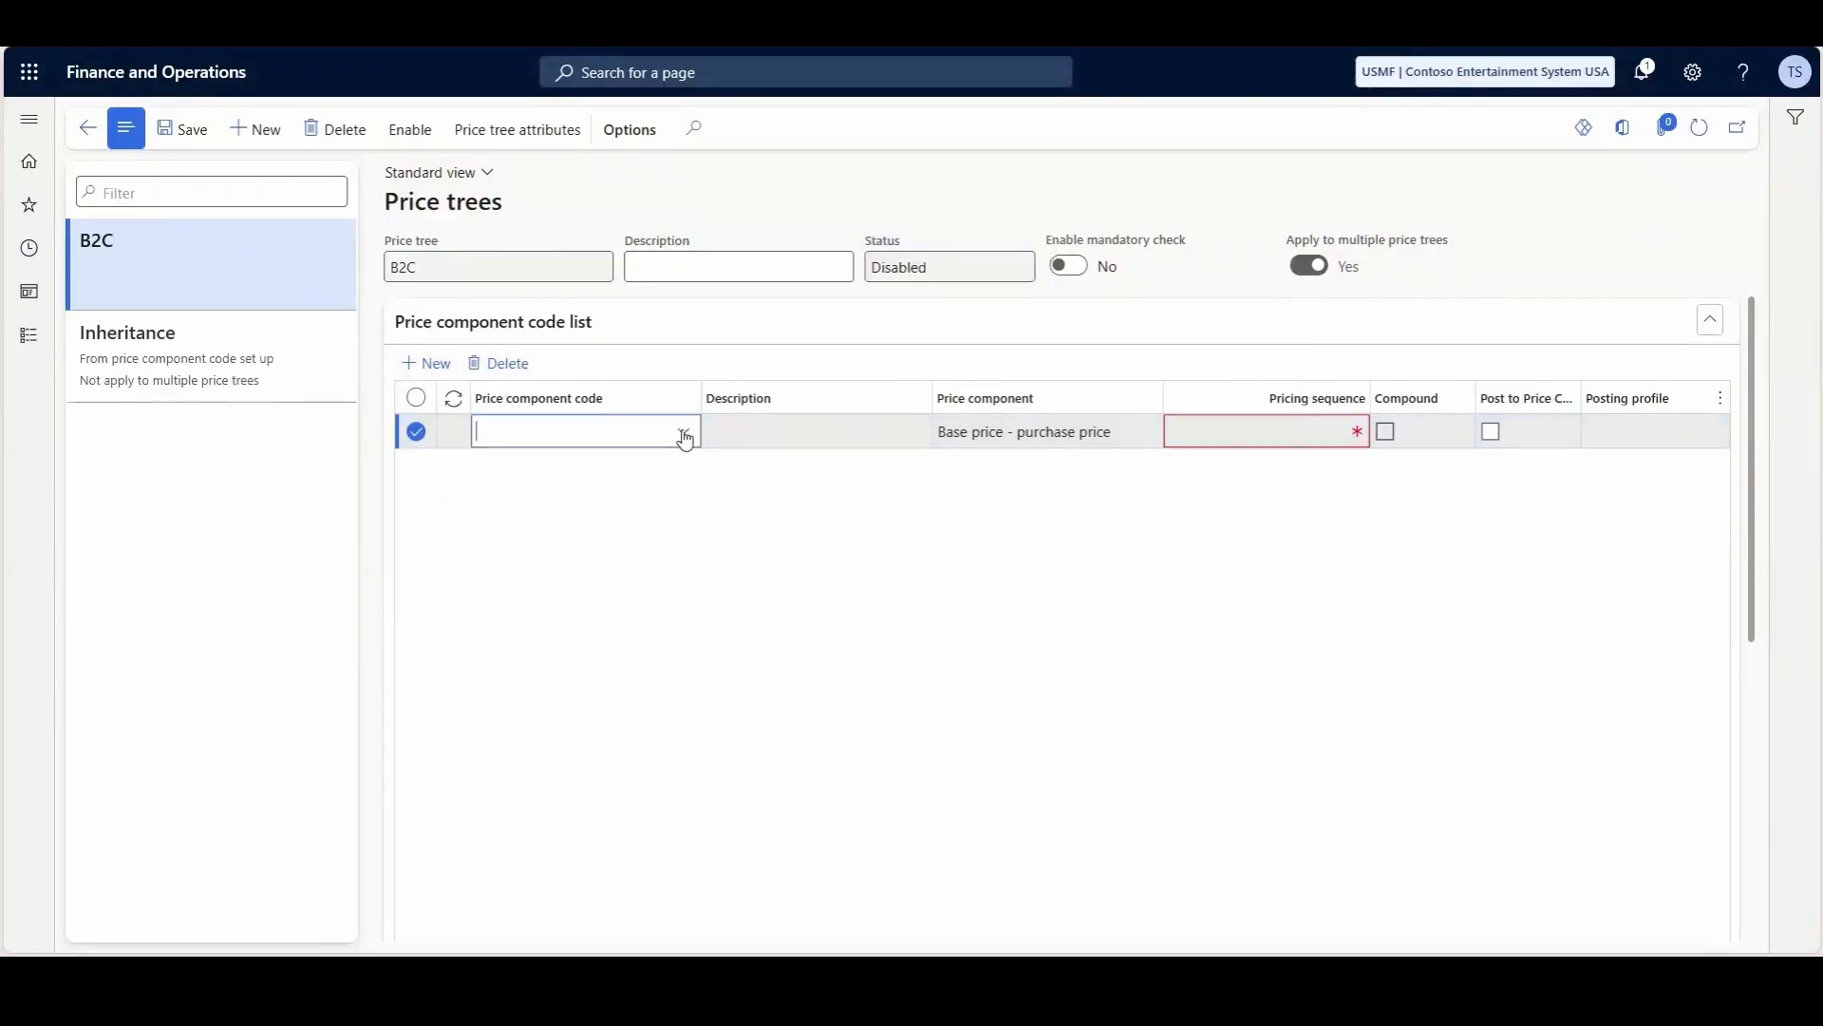
pyautogui.click(535, 501)
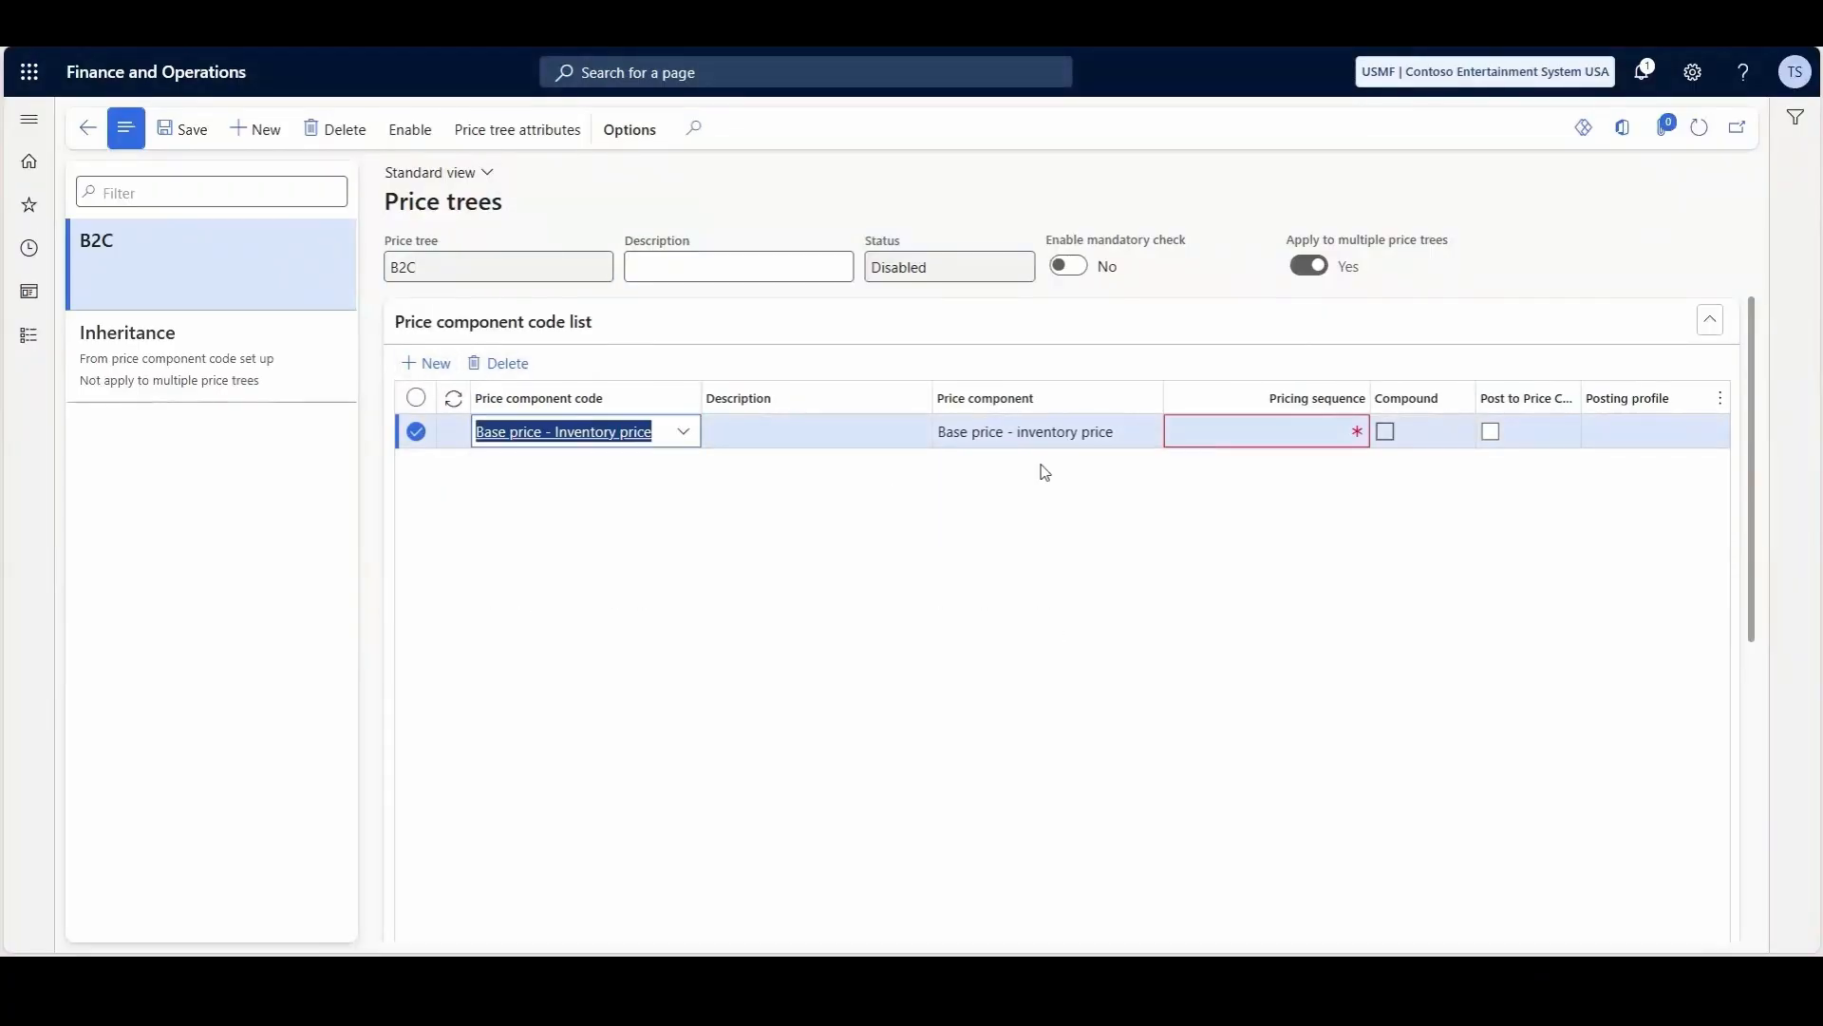
pyautogui.click(1274, 431)
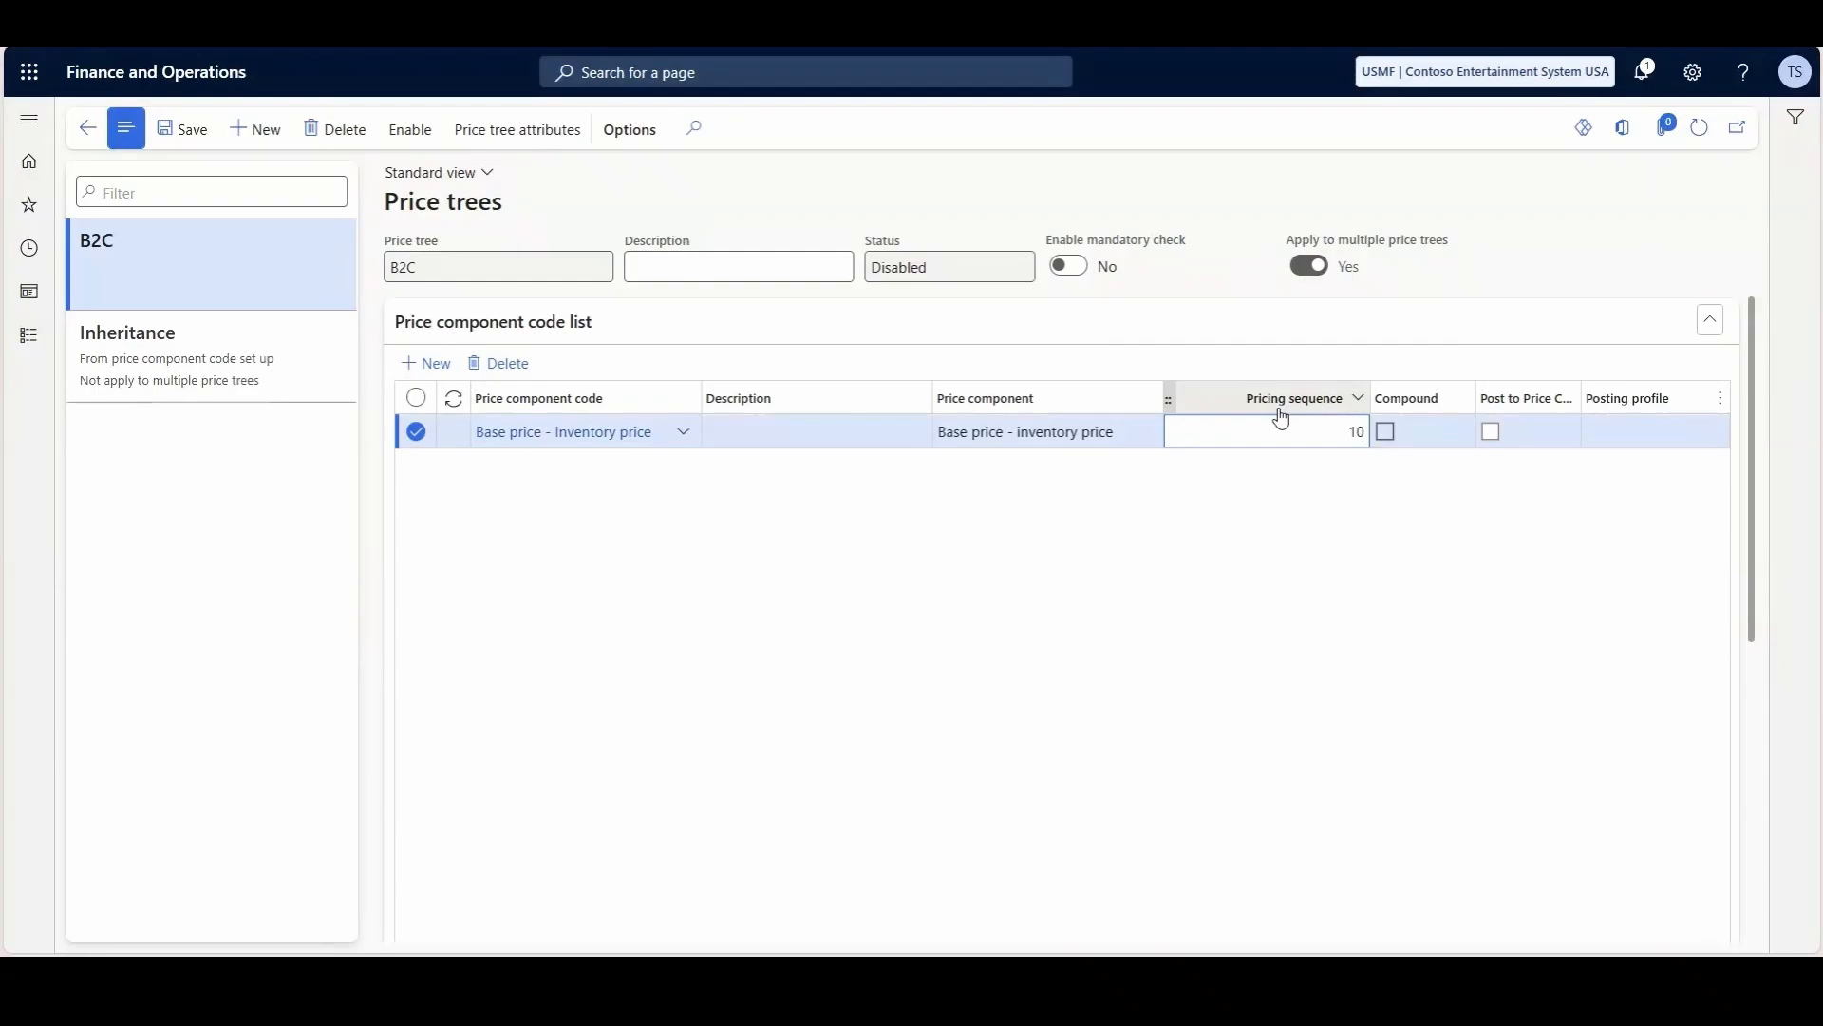
# - Add the Sales trade agreement component code to the B2C price tree with pricing sequence 20
pyautogui.click(460, 374)
pyautogui.scroll(-1, 972, 434)
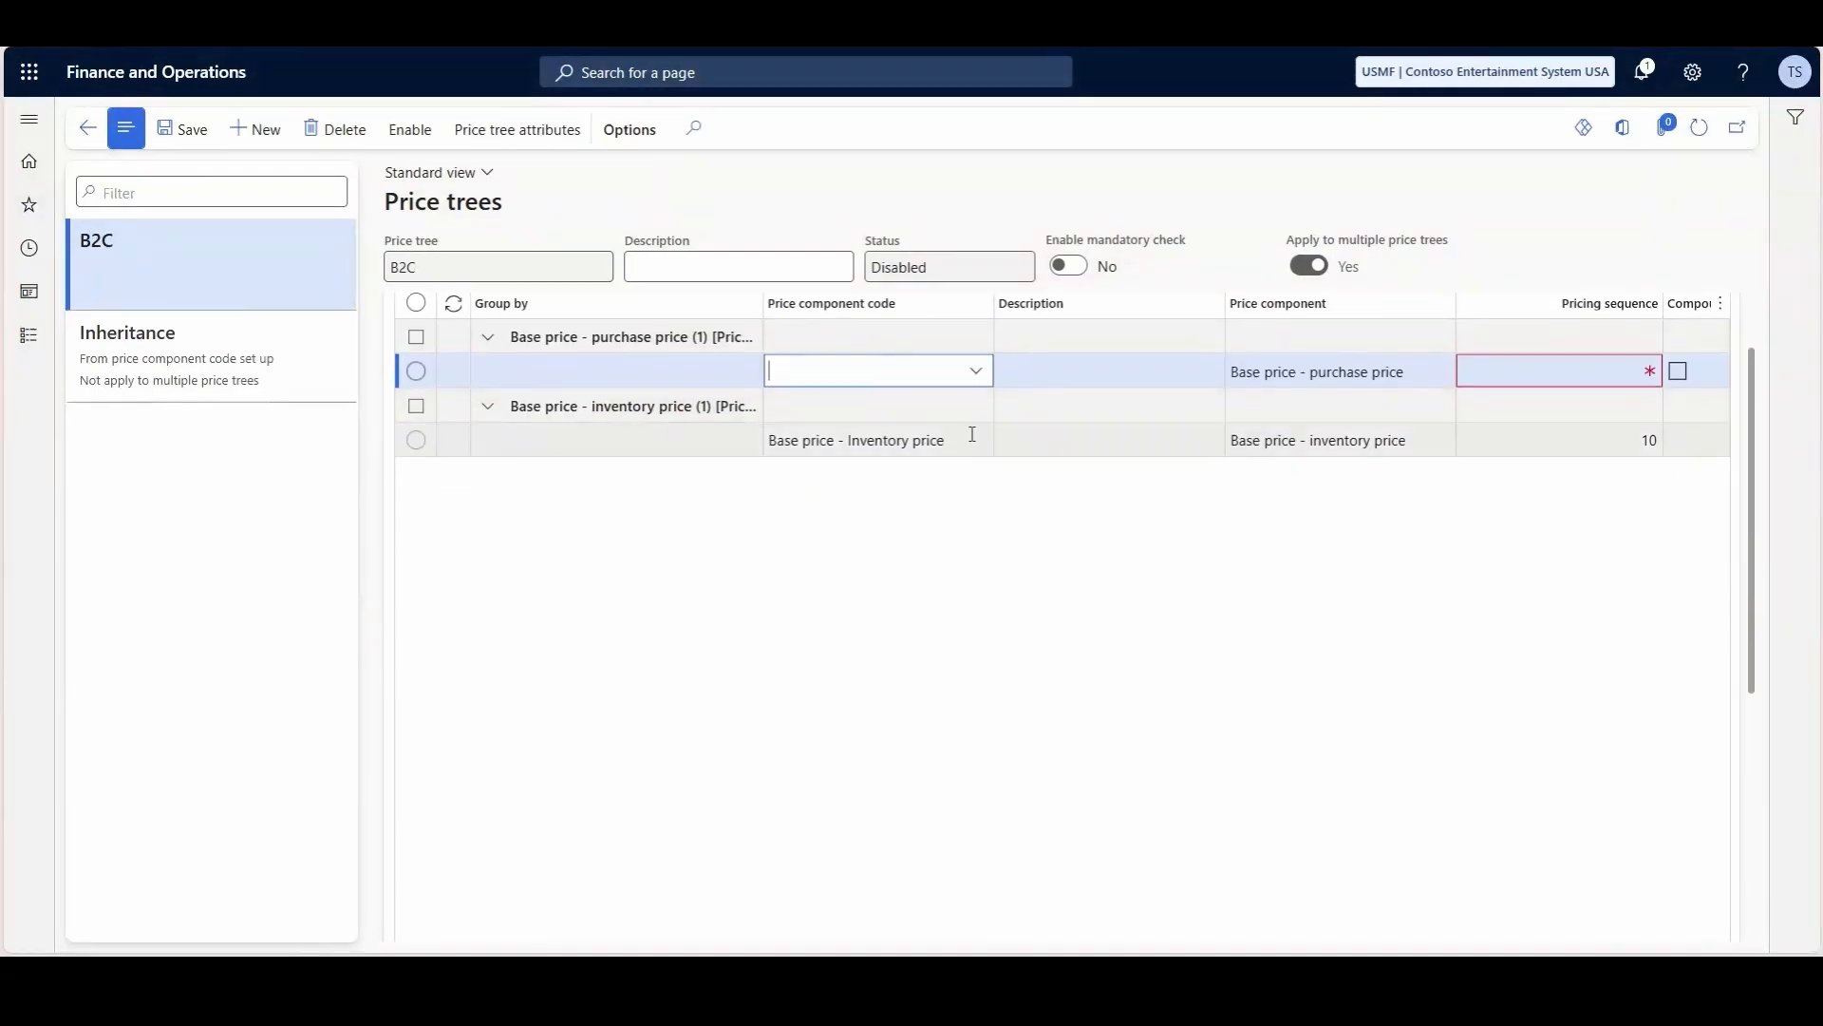
pyautogui.click(975, 371)
pyautogui.scroll(-1, 921, 570)
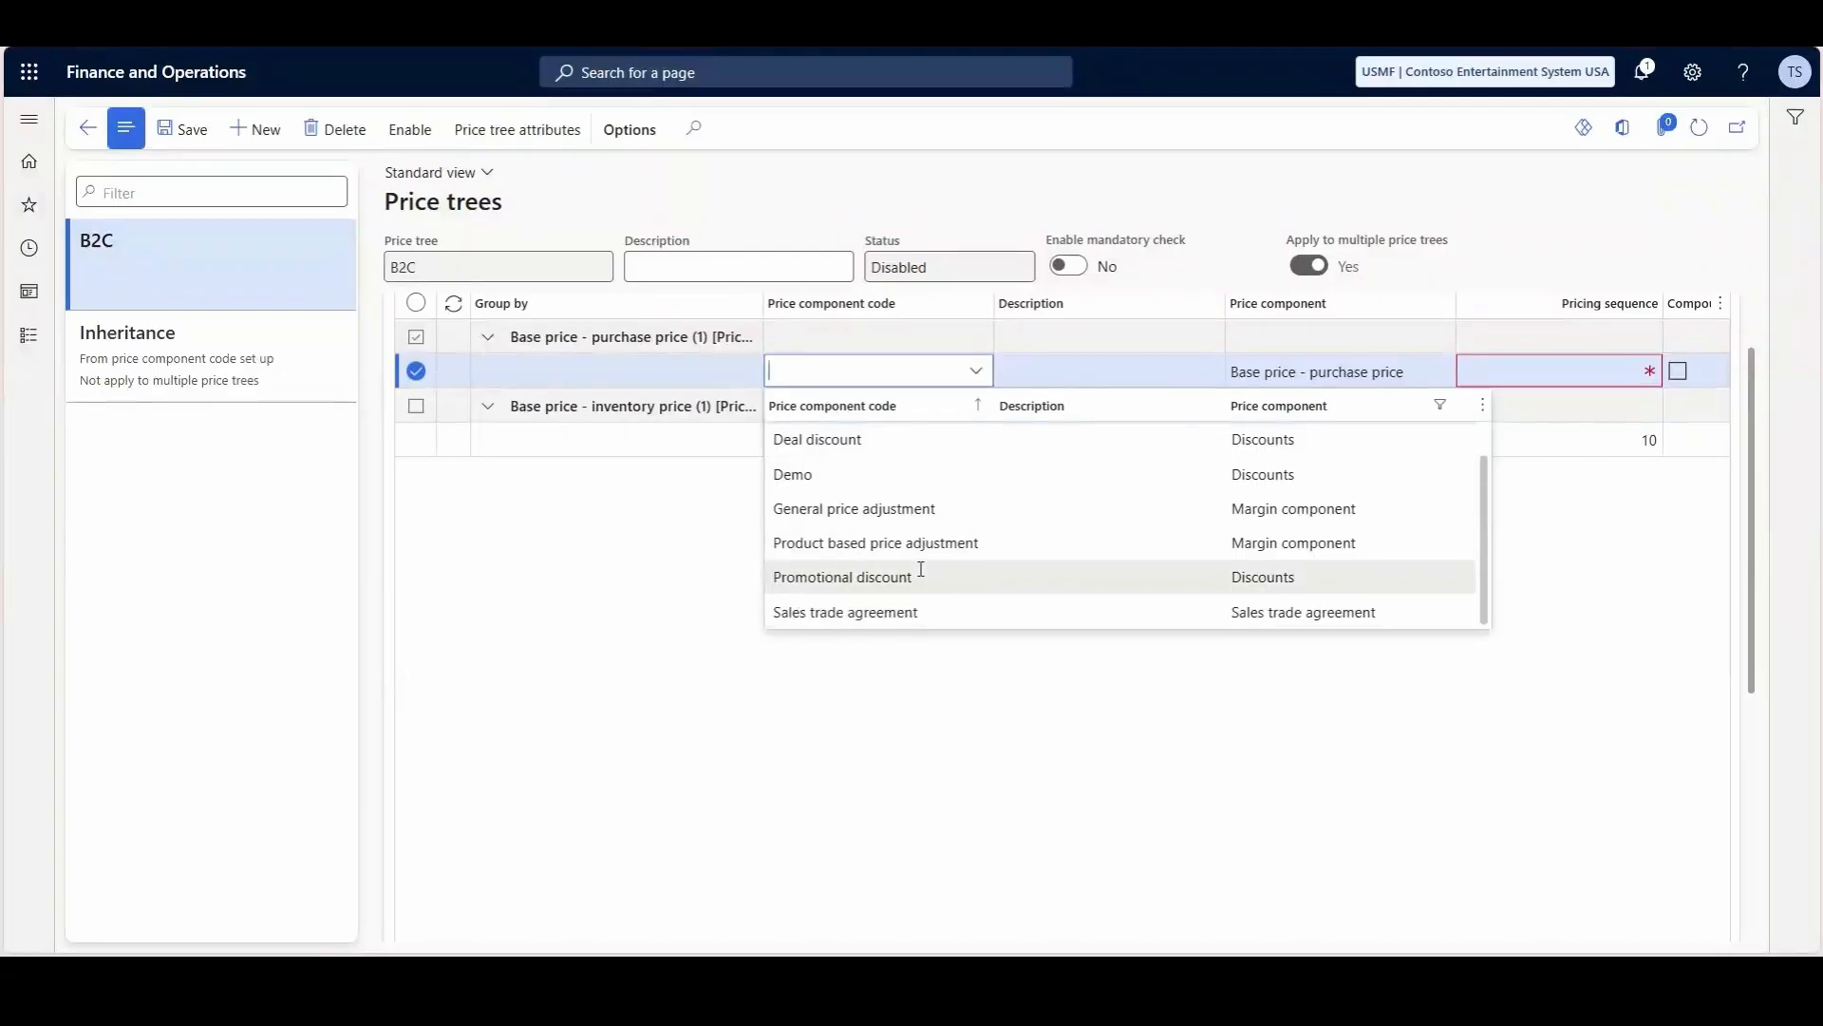
pyautogui.click(893, 612)
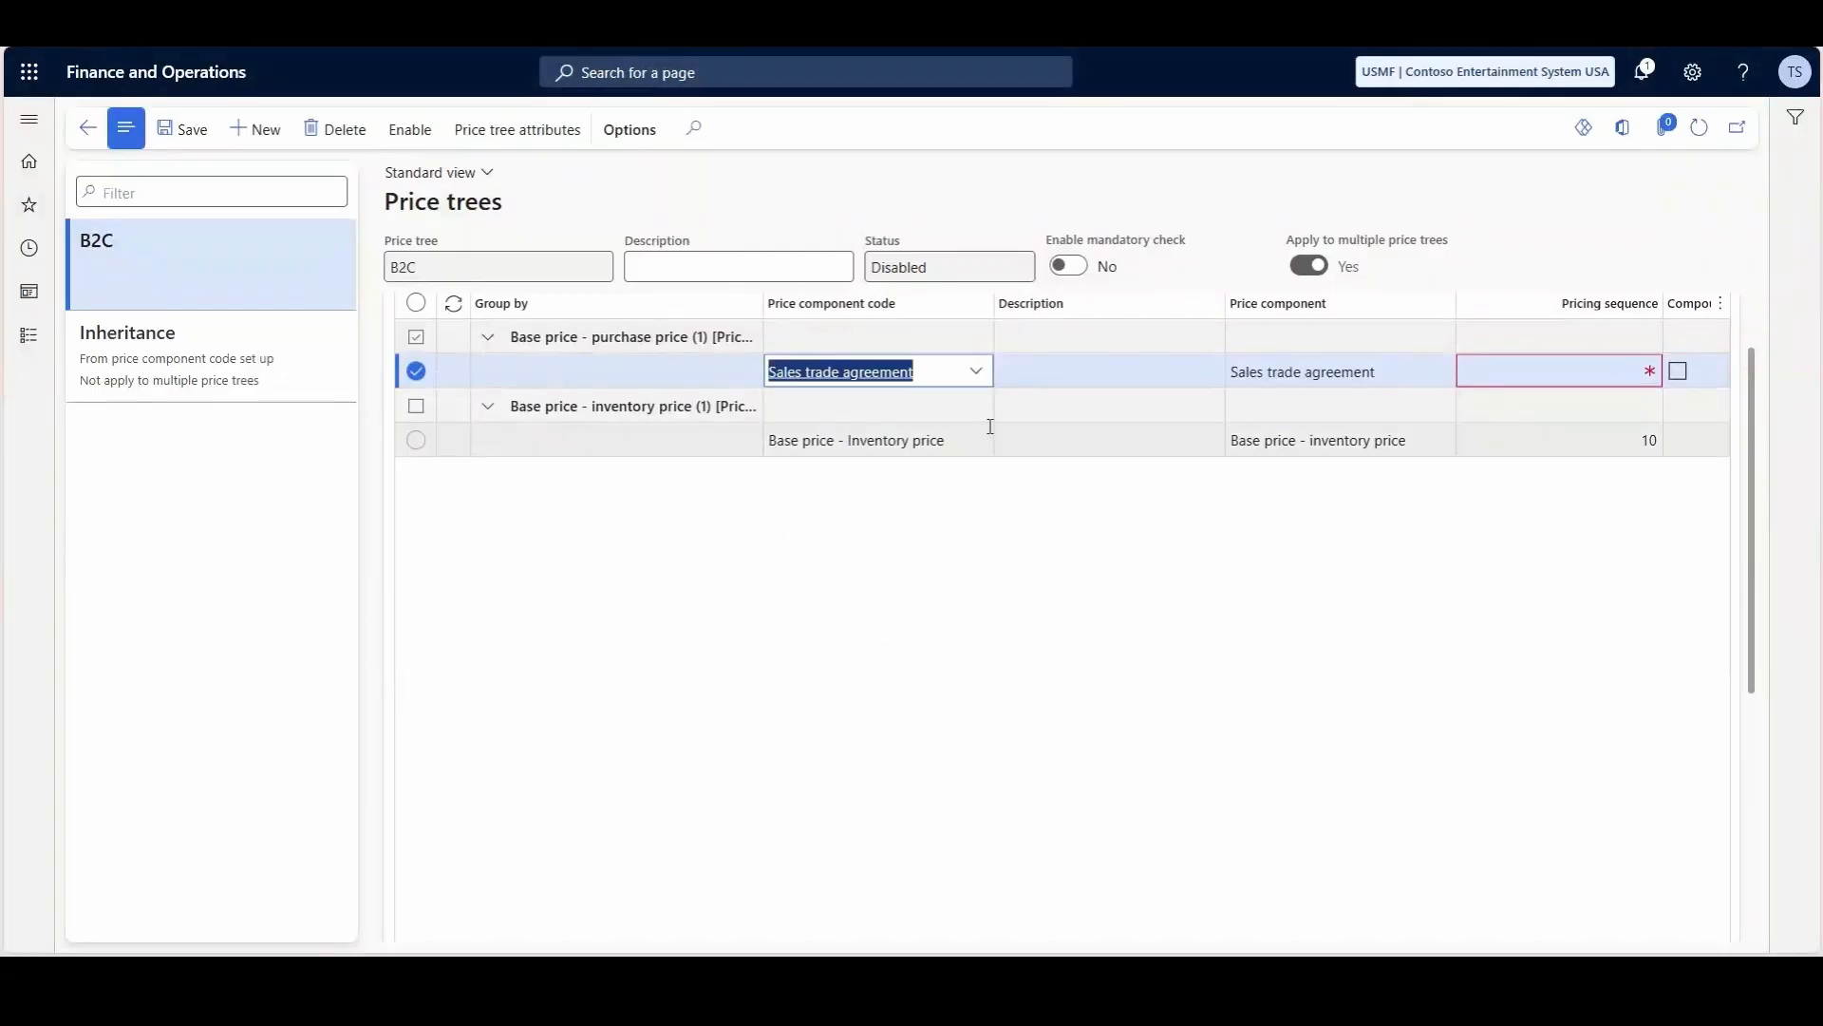
pyautogui.scroll(1, 1440, 423)
pyautogui.click(1557, 465)
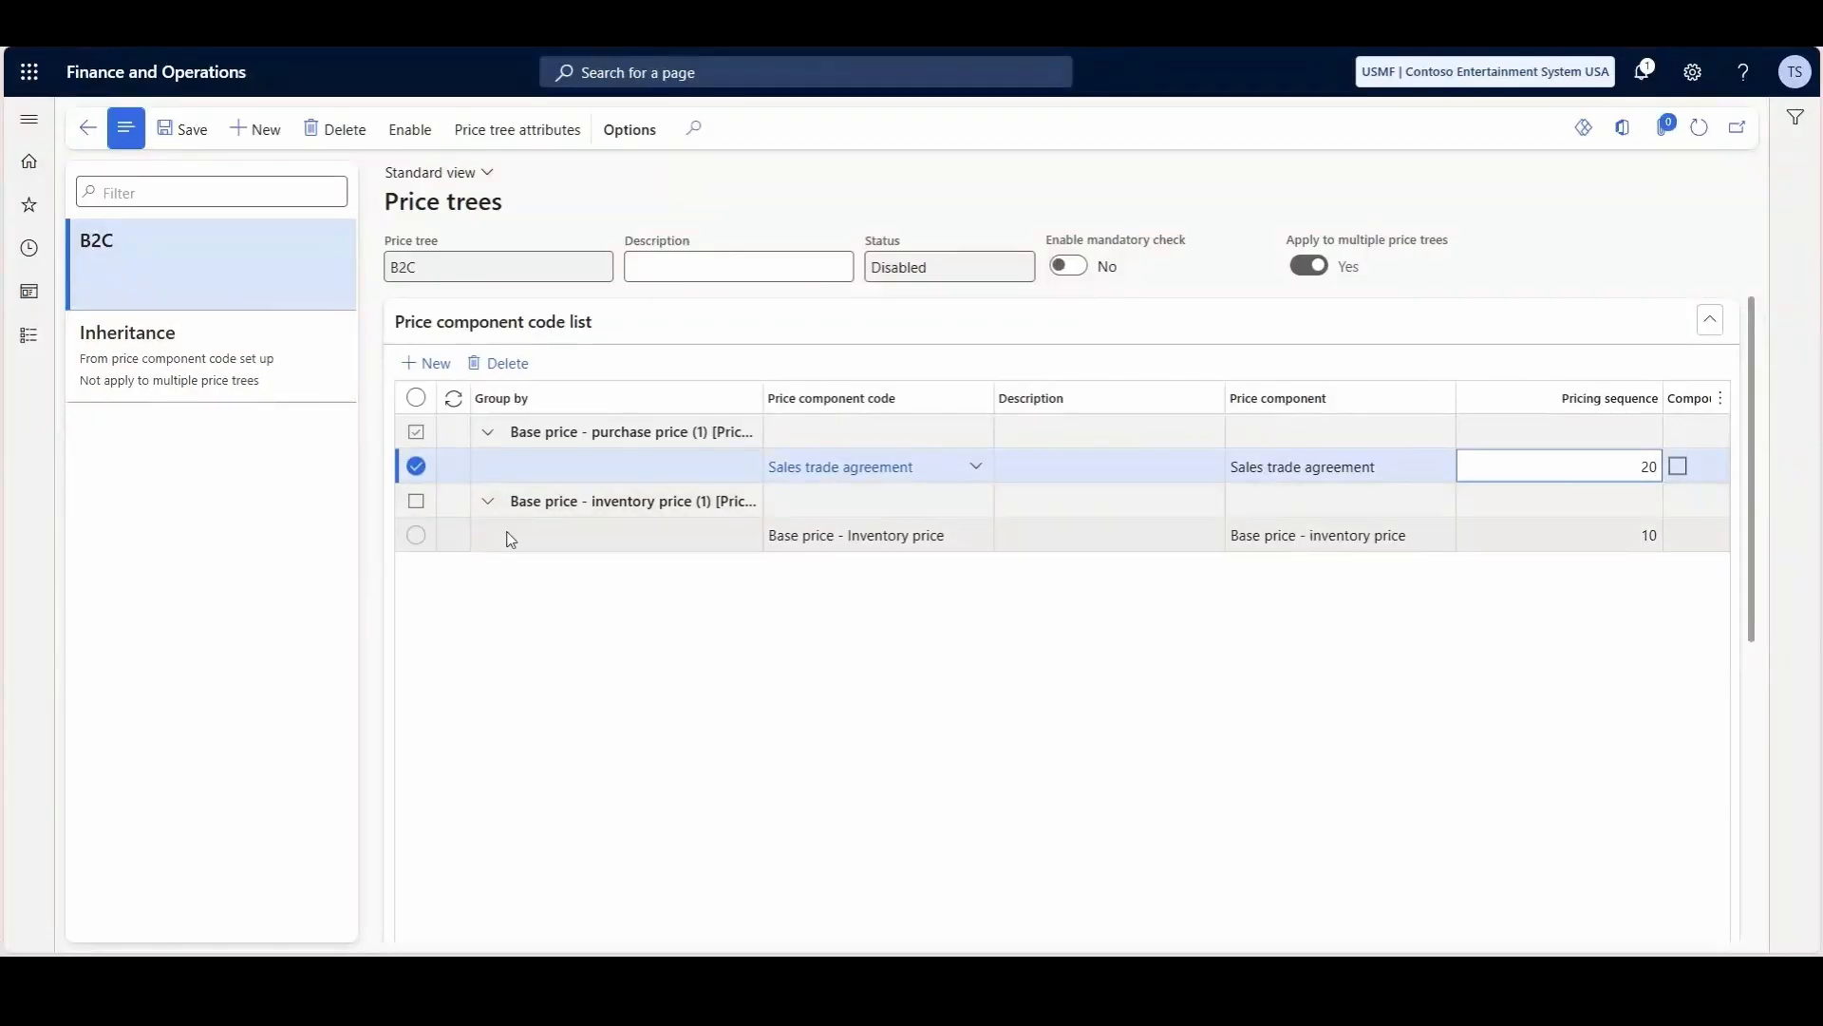
# - Review the Inheritance price tree's component codes and select the Line of Business attribute value for the B2C price tree
pyautogui.click(133, 347)
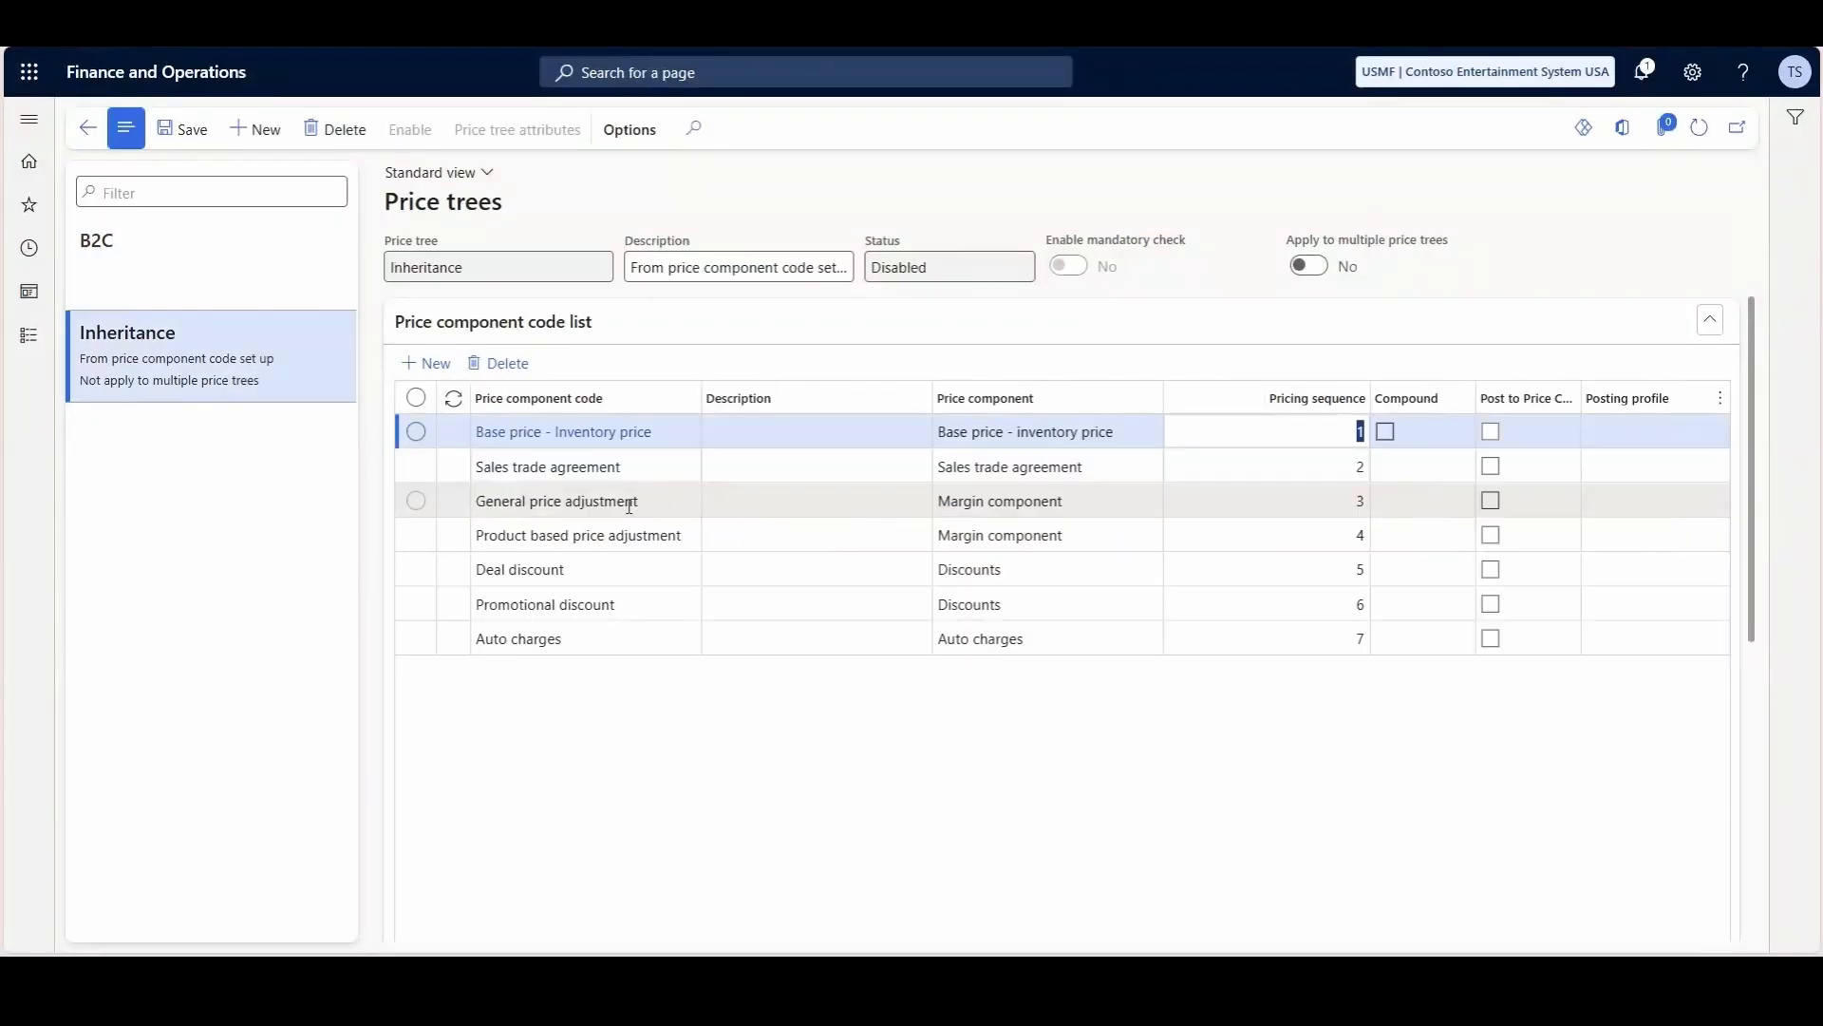
pyautogui.click(261, 245)
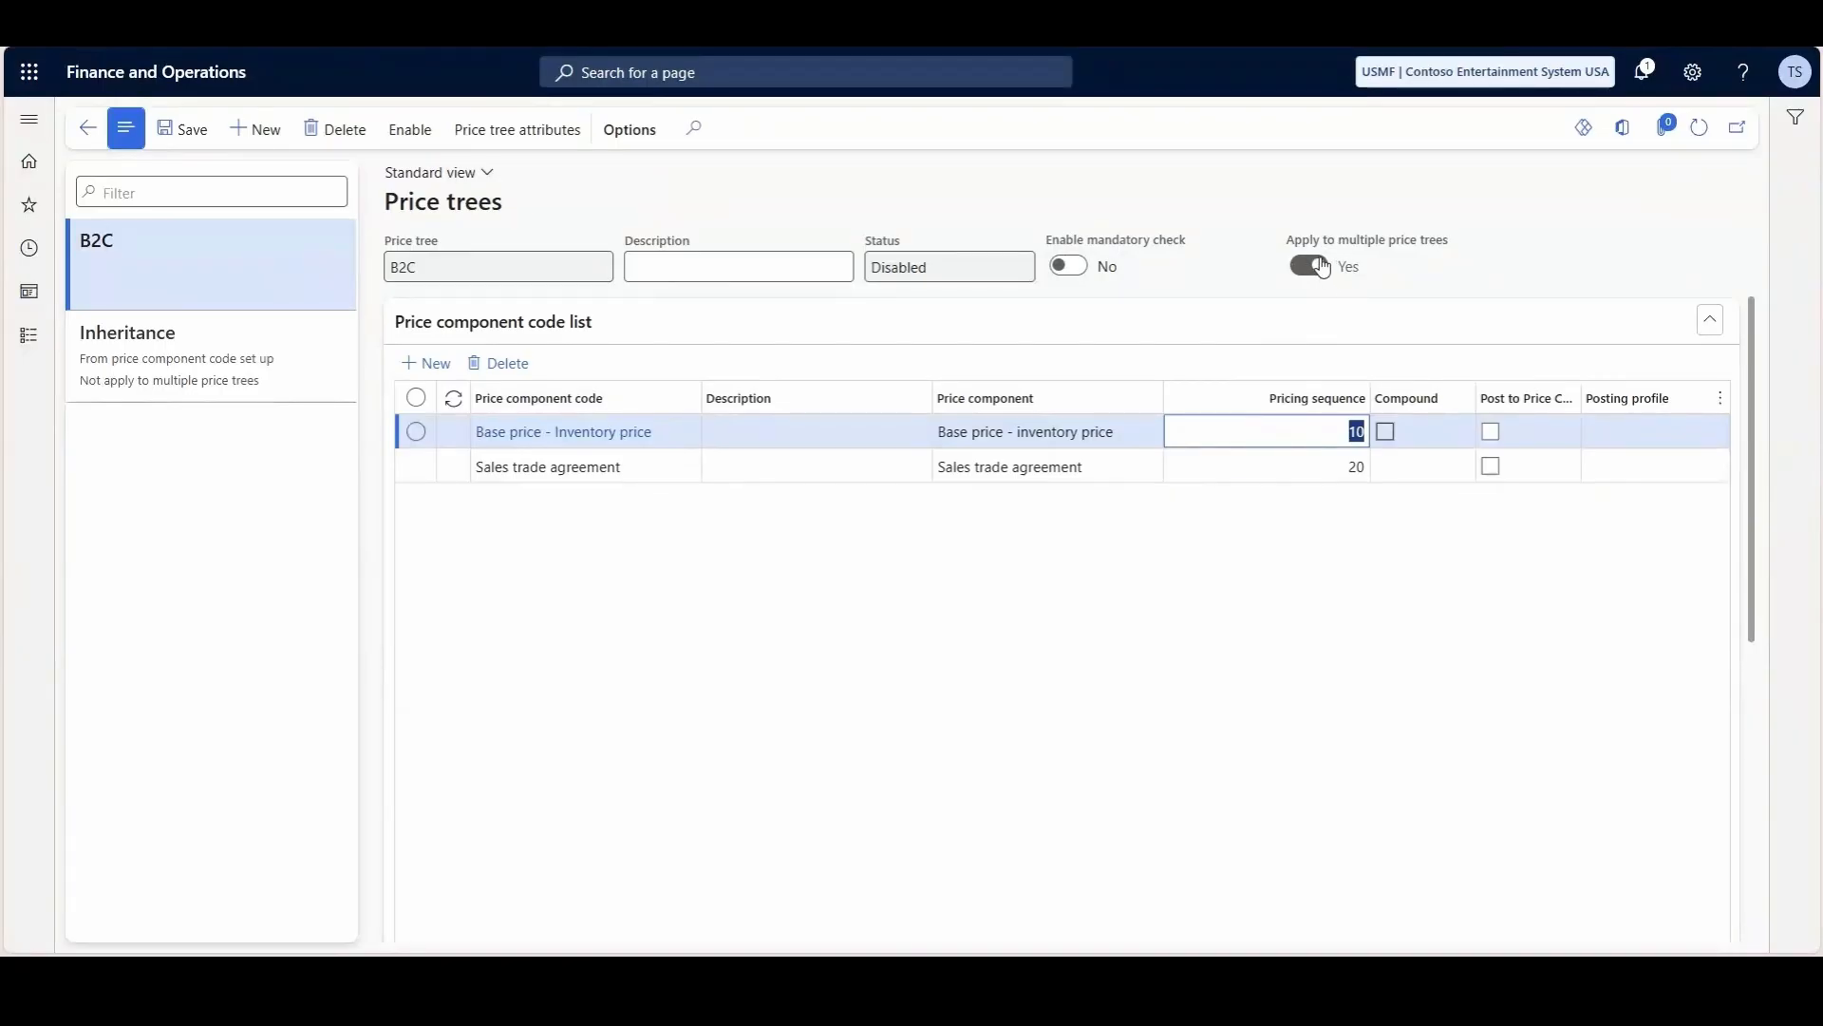
pyautogui.click(522, 132)
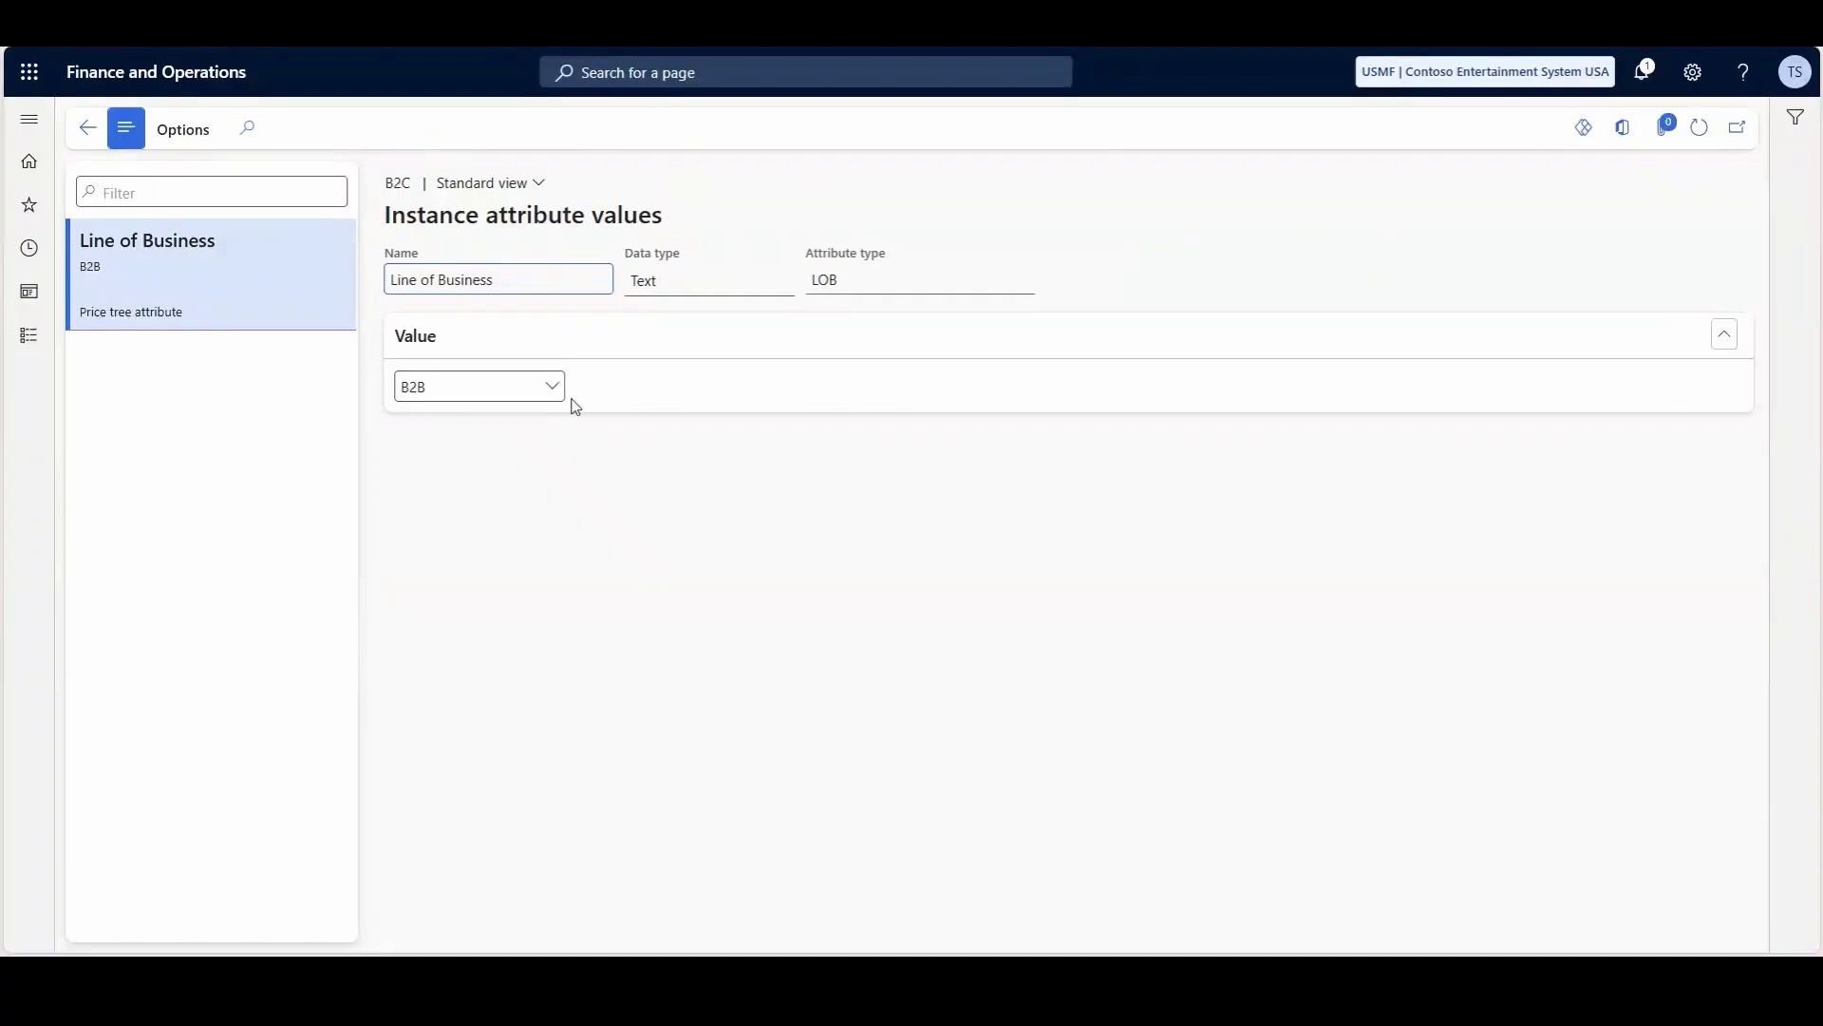
pyautogui.click(550, 386)
pyautogui.click(427, 452)
pyautogui.click(88, 128)
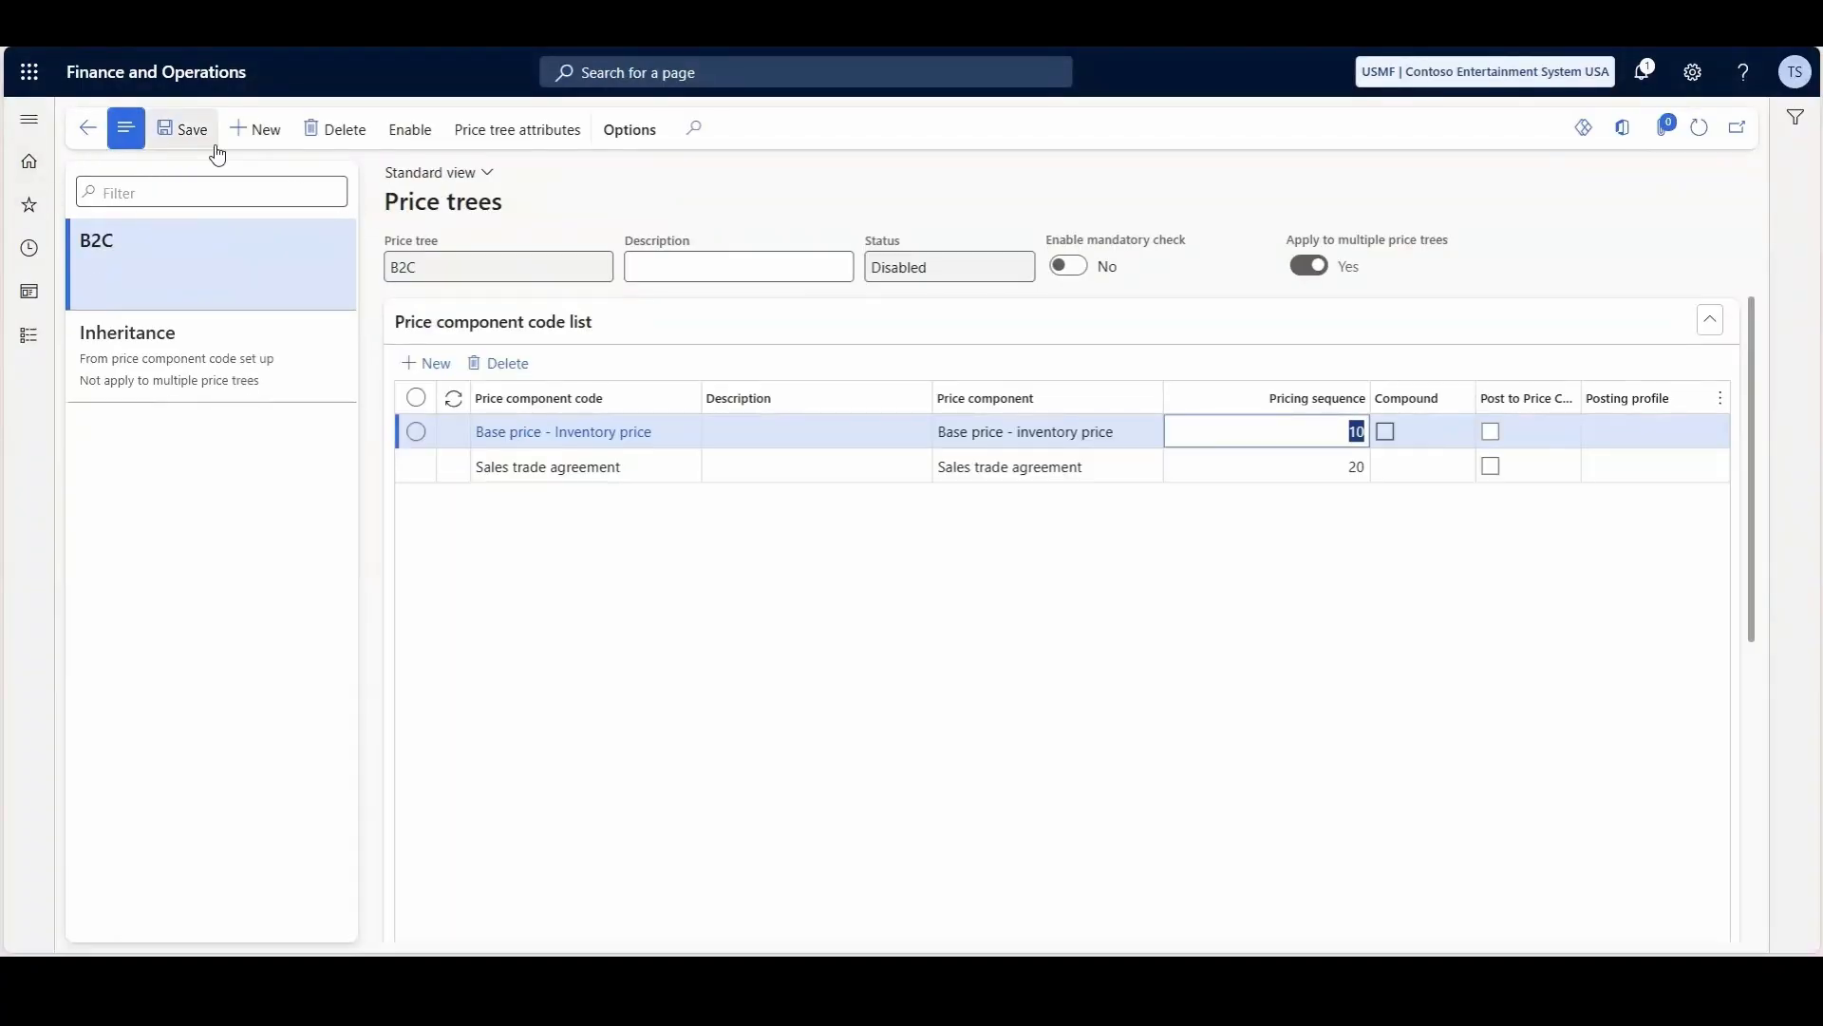
# - Create a price tree named B2B and add the Base price - Inventory price component code with pricing sequence 10
pyautogui.click(256, 129)
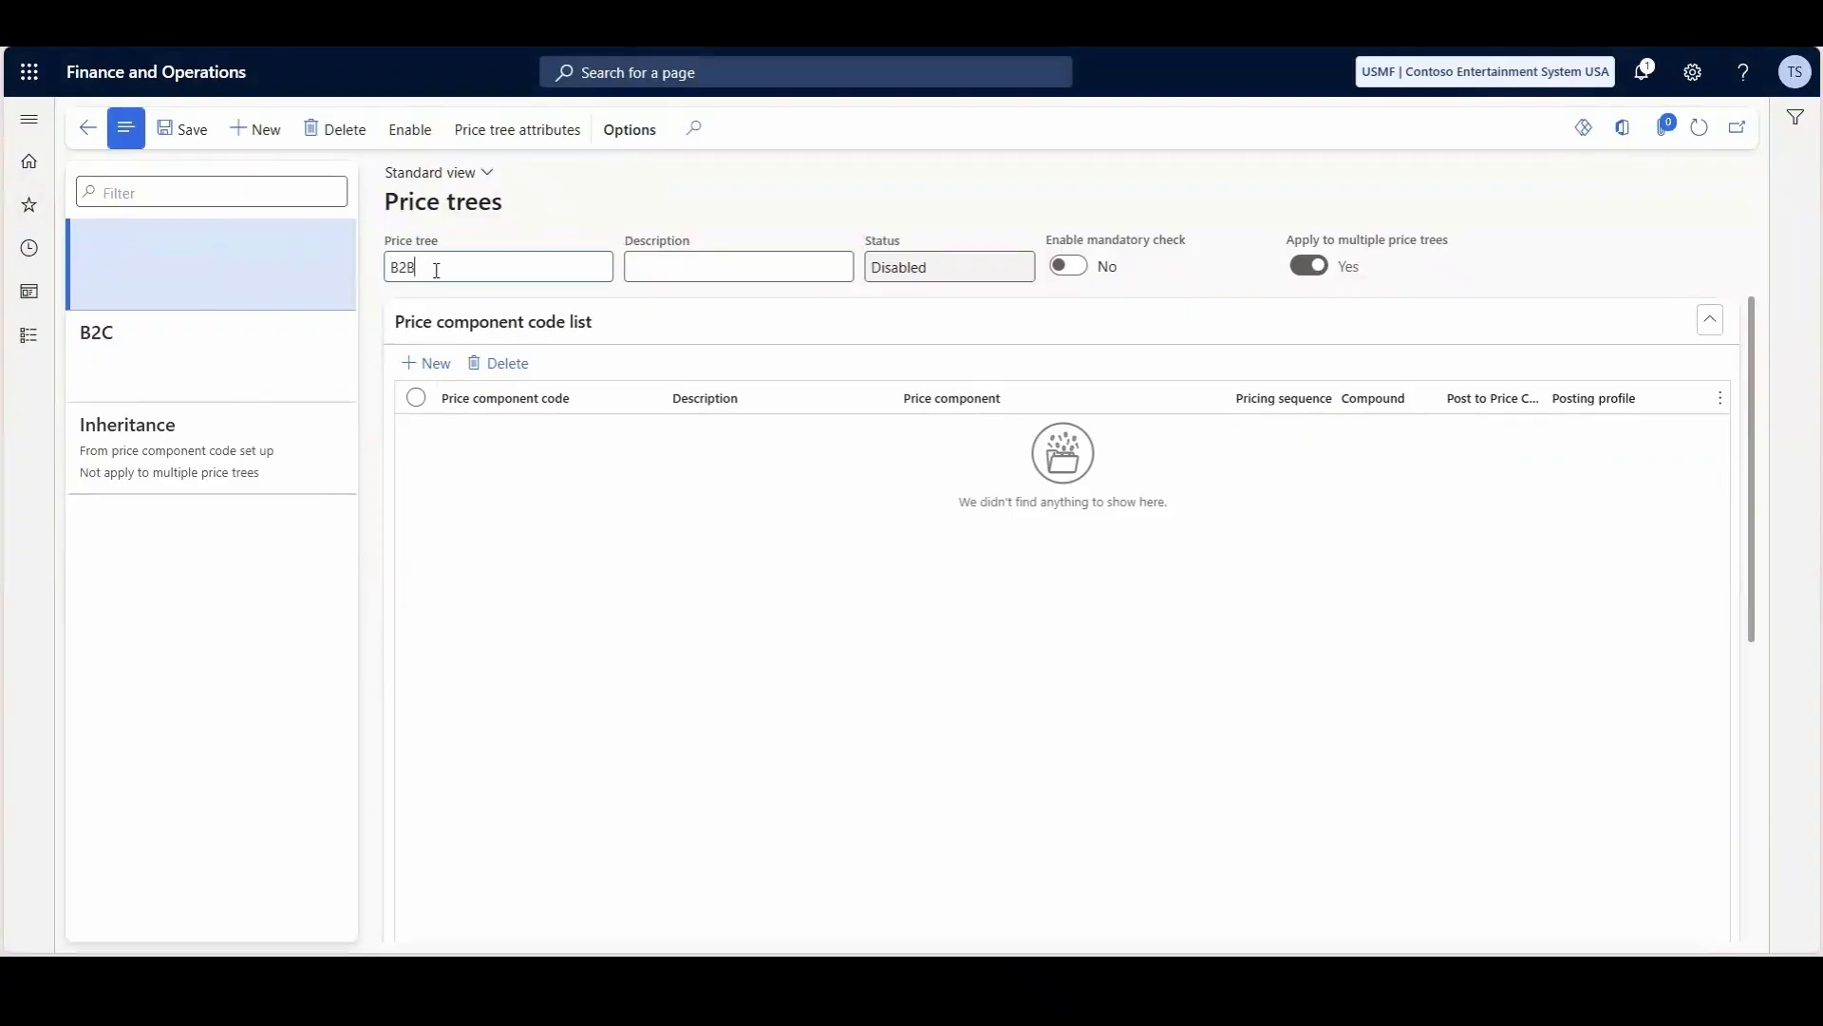
pyautogui.write('B2B')
pyautogui.click(427, 362)
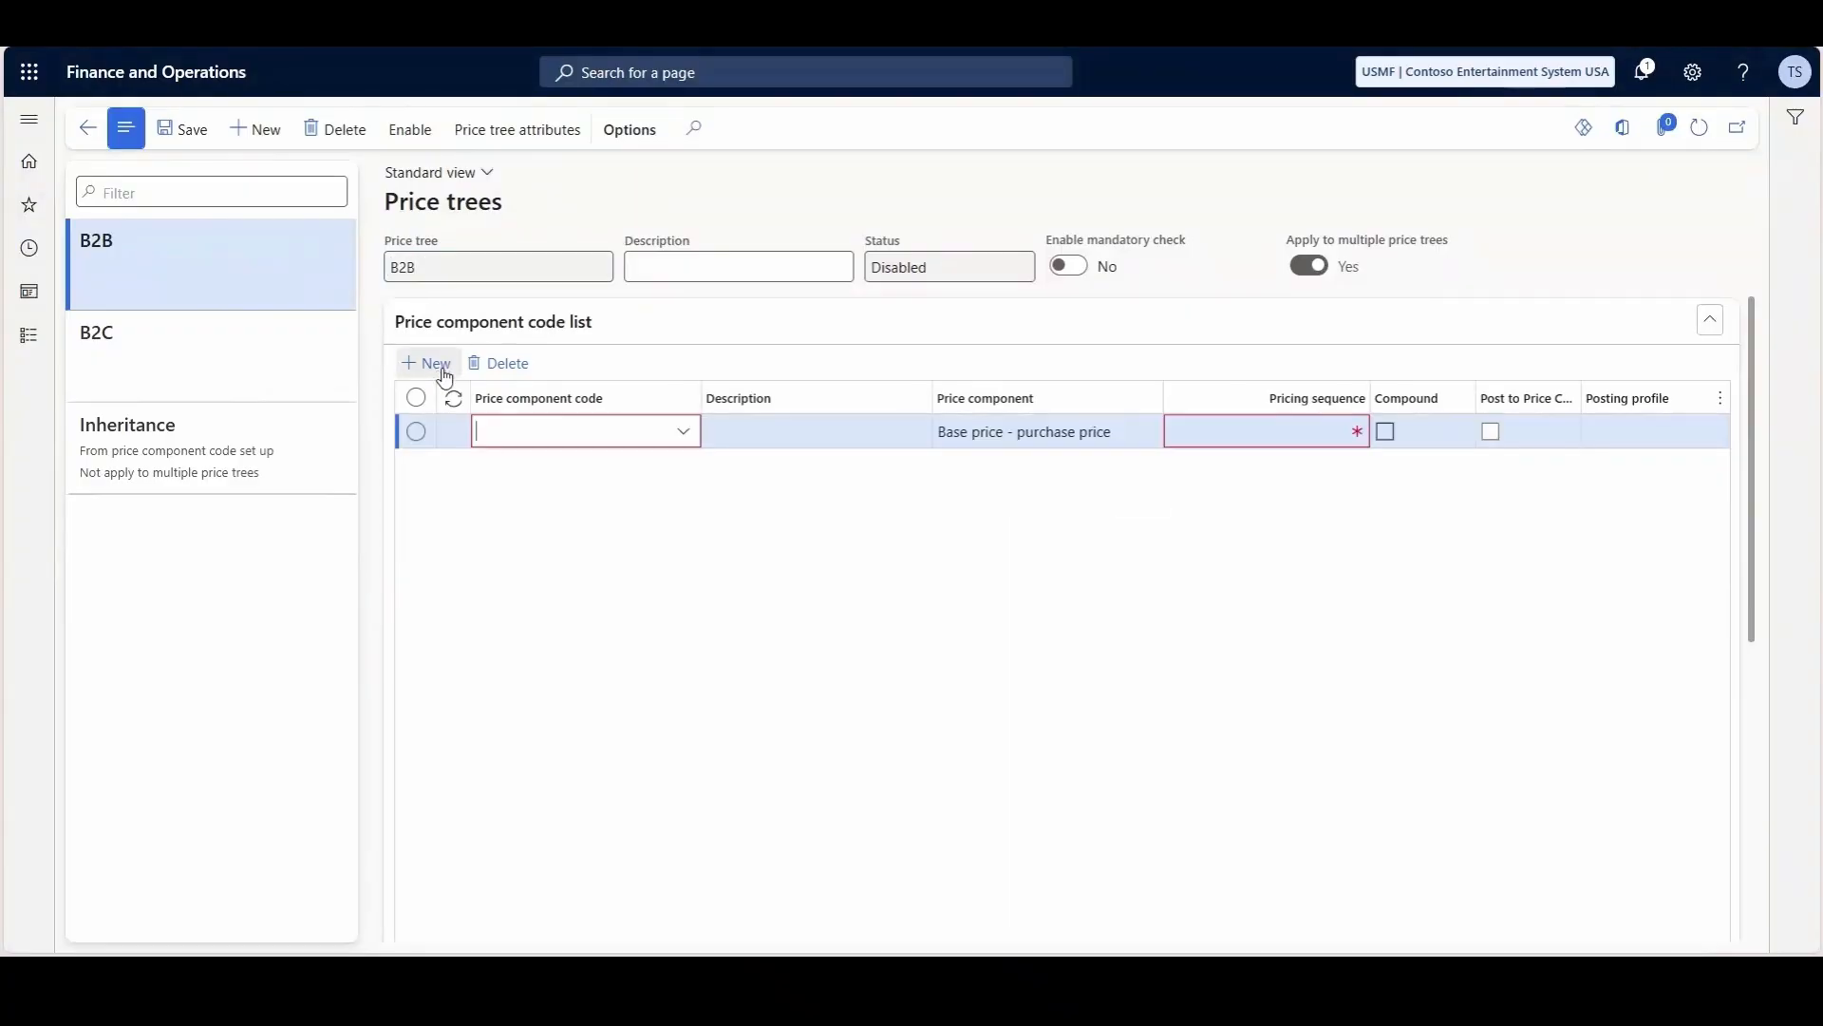
pyautogui.click(684, 432)
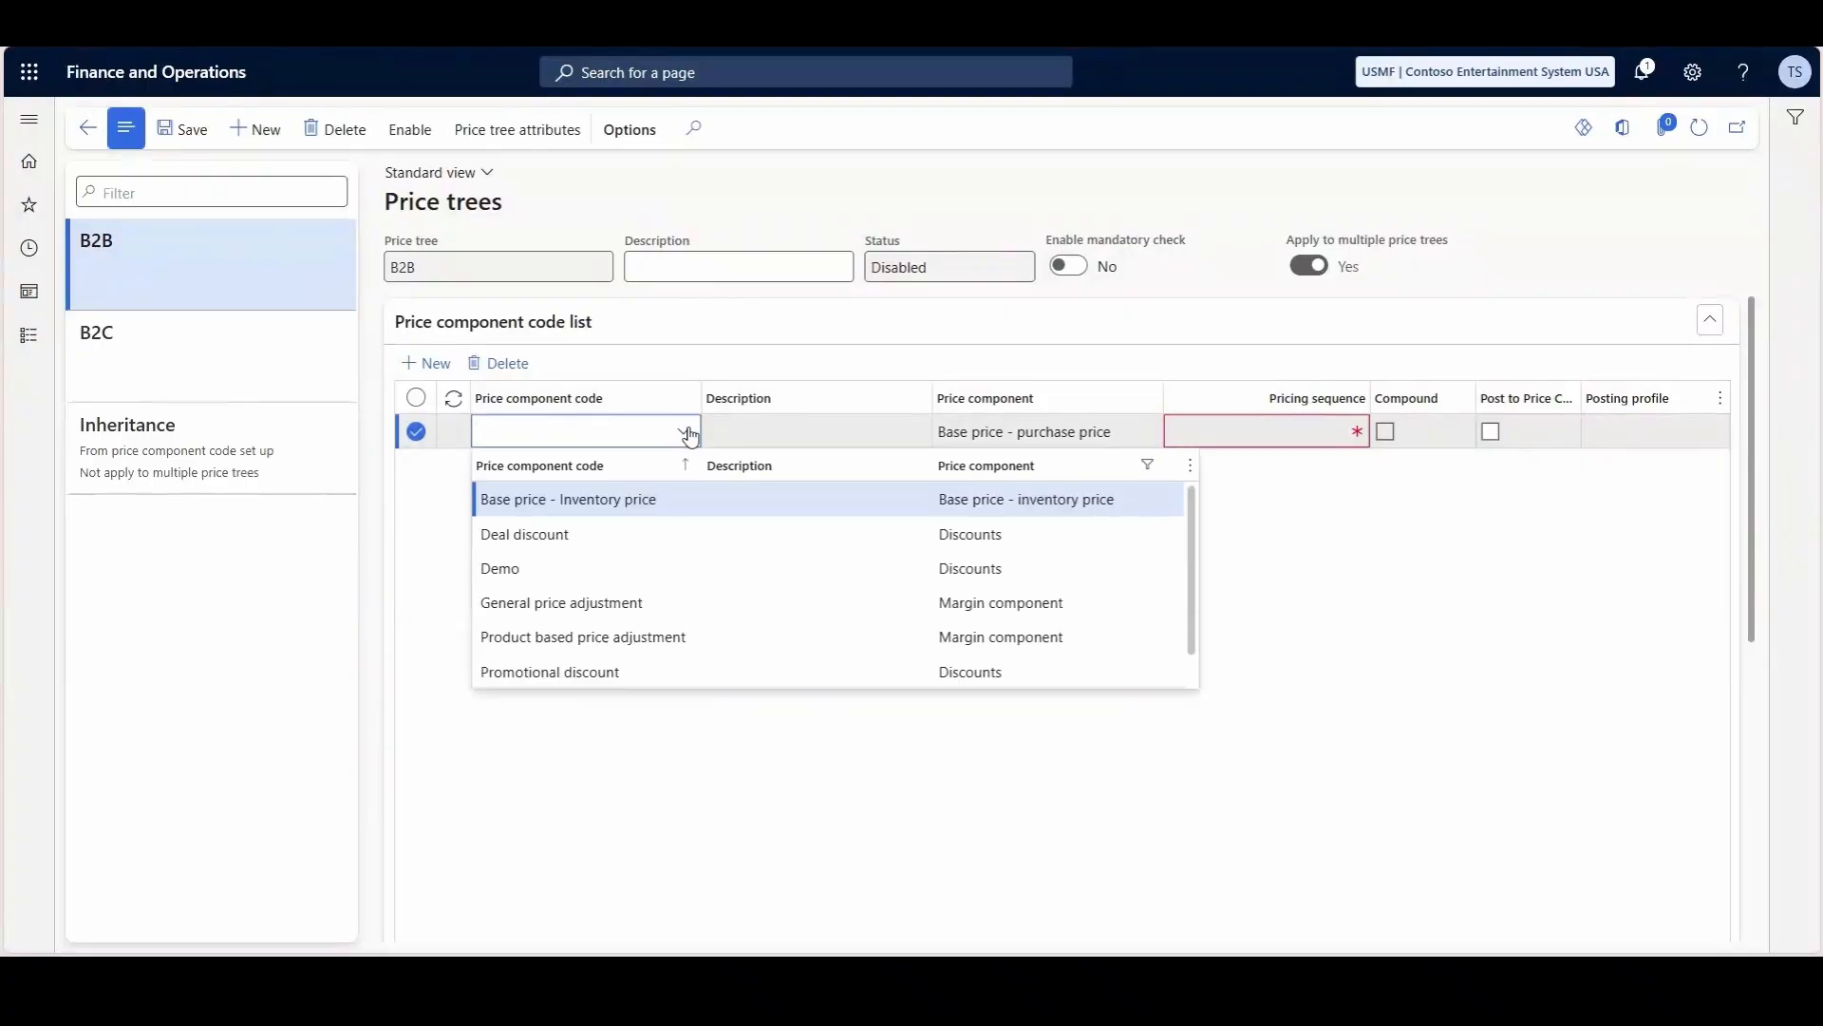
pyautogui.click(701, 497)
pyautogui.click(1238, 437)
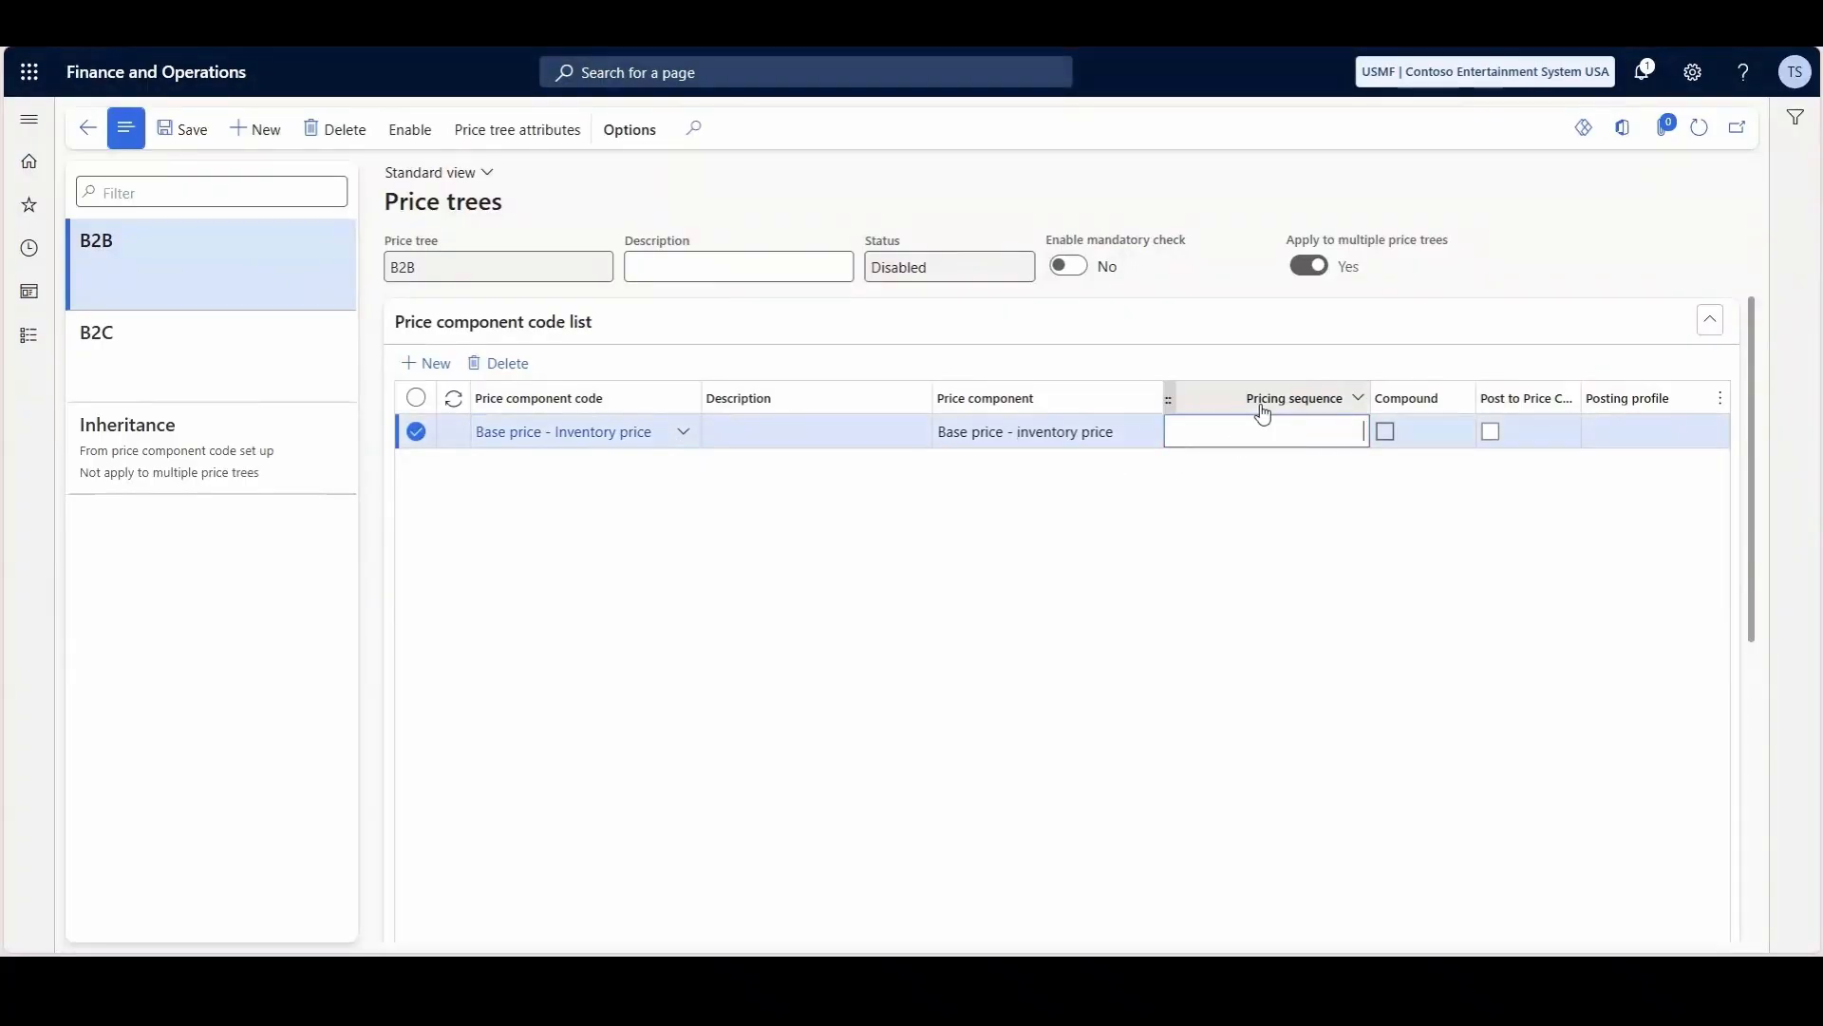
pyautogui.write('10')
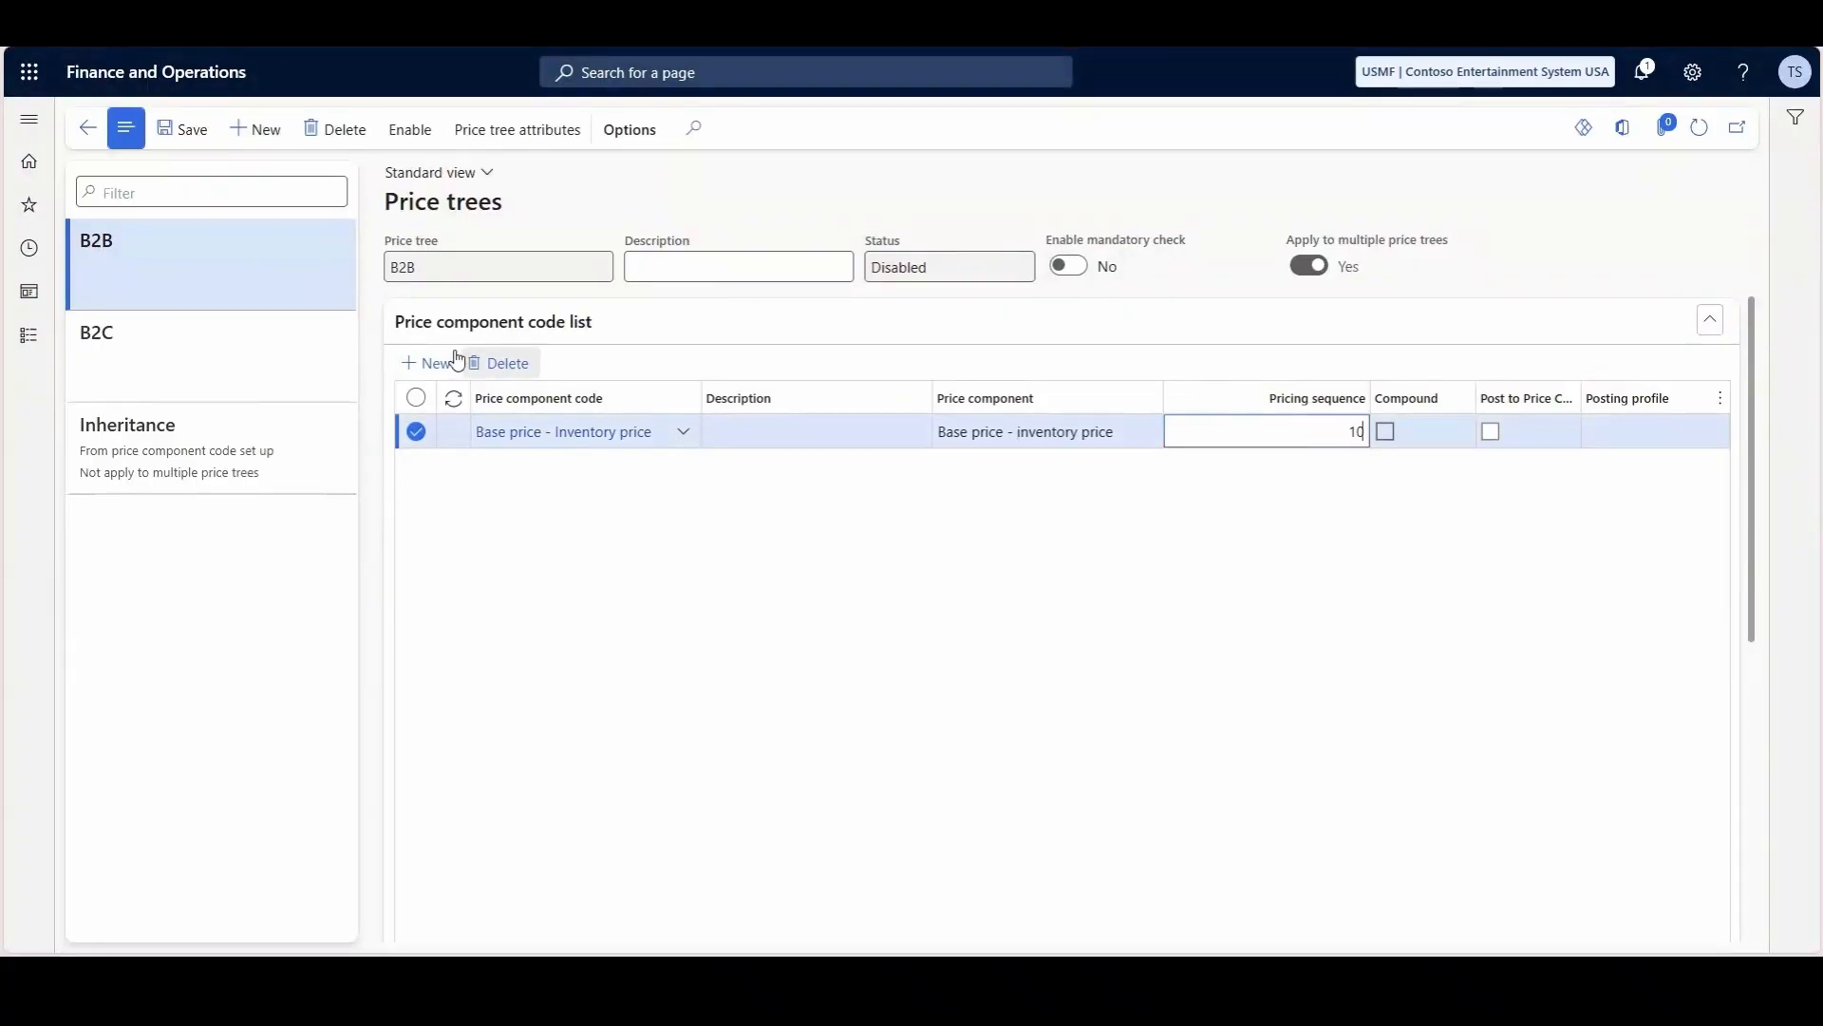
# - Add the Sales trade agreement component code to the B2B price tree with pricing sequence 20
pyautogui.click(418, 363)
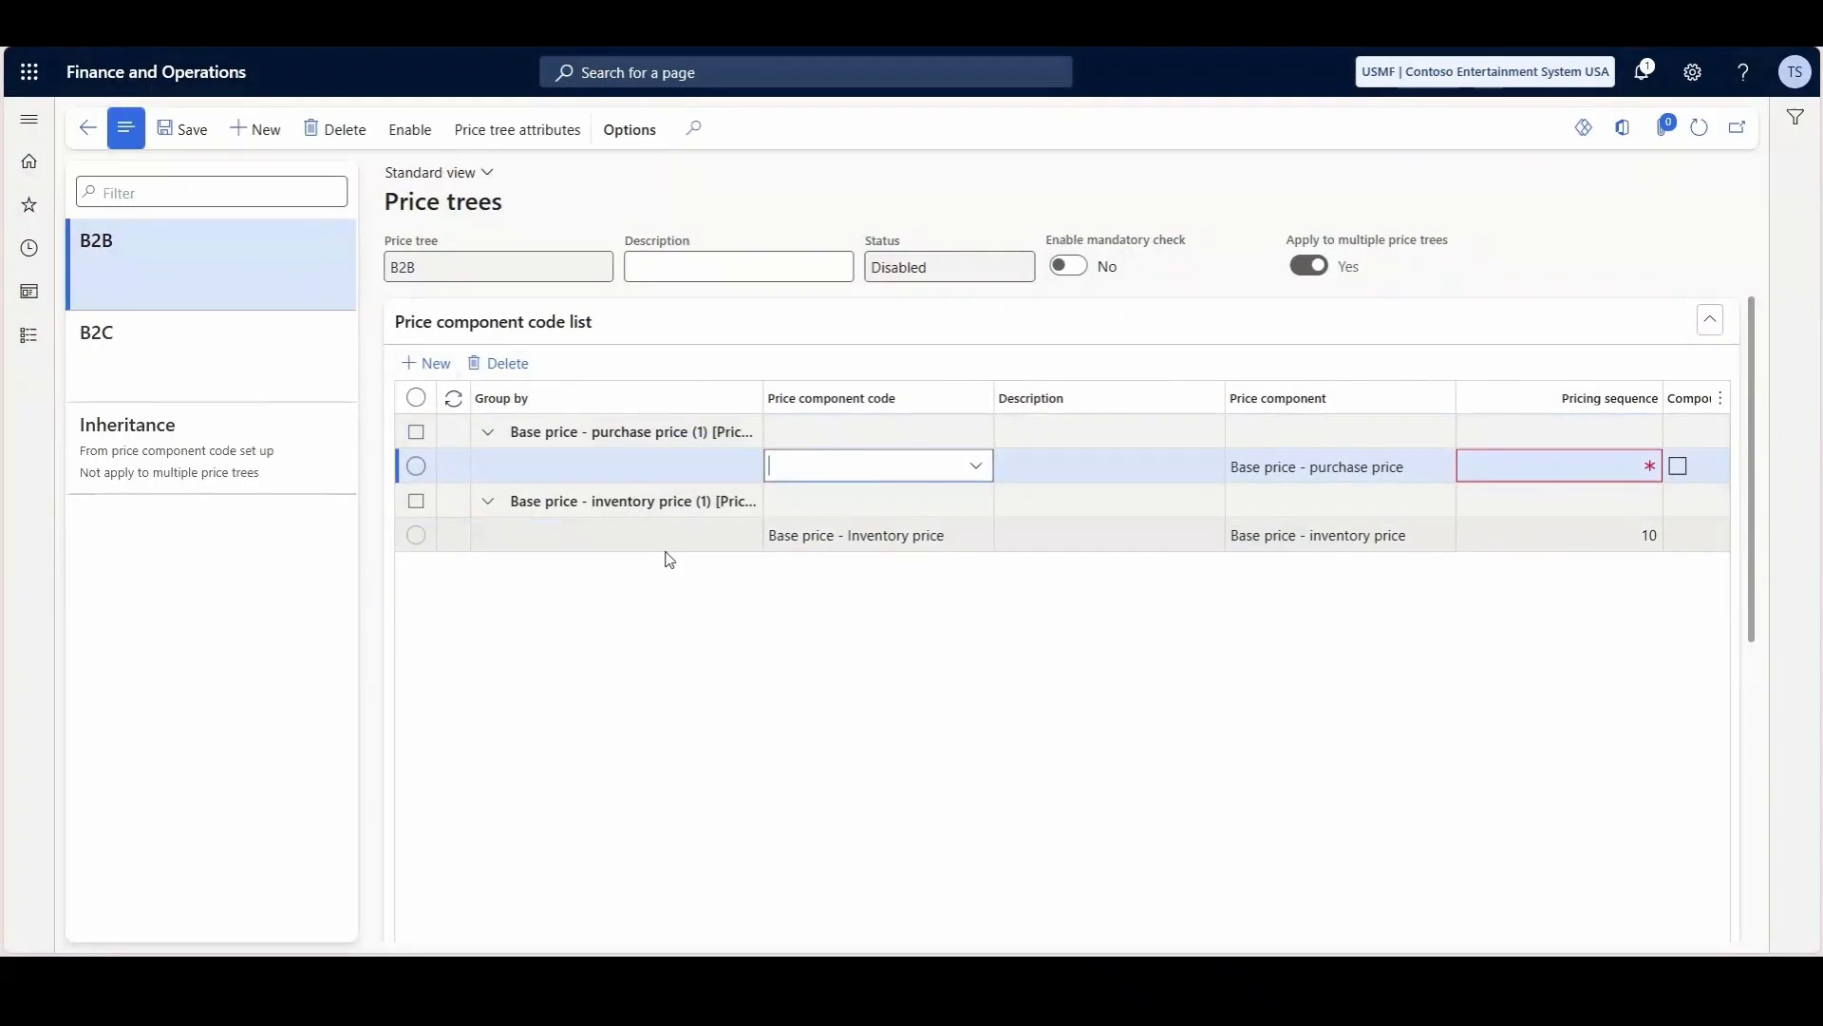
pyautogui.click(975, 467)
pyautogui.scroll(-1, 867, 665)
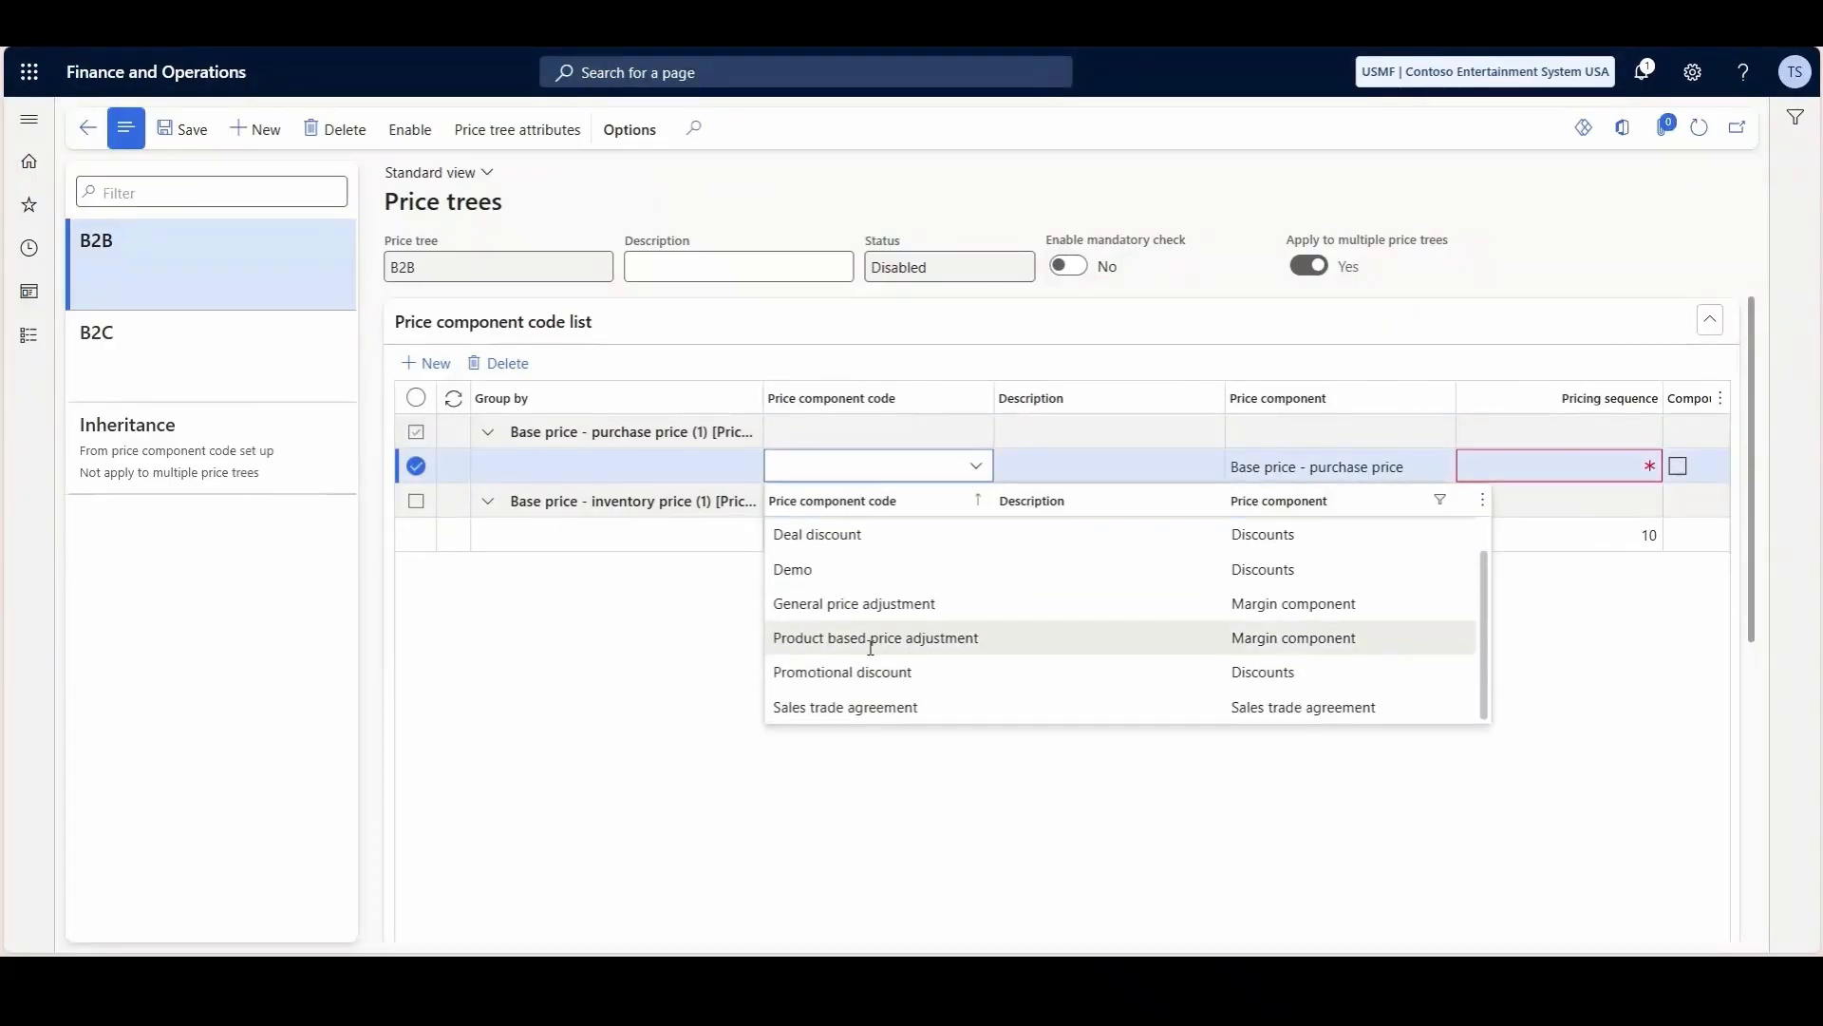
pyautogui.click(859, 707)
pyautogui.click(1607, 463)
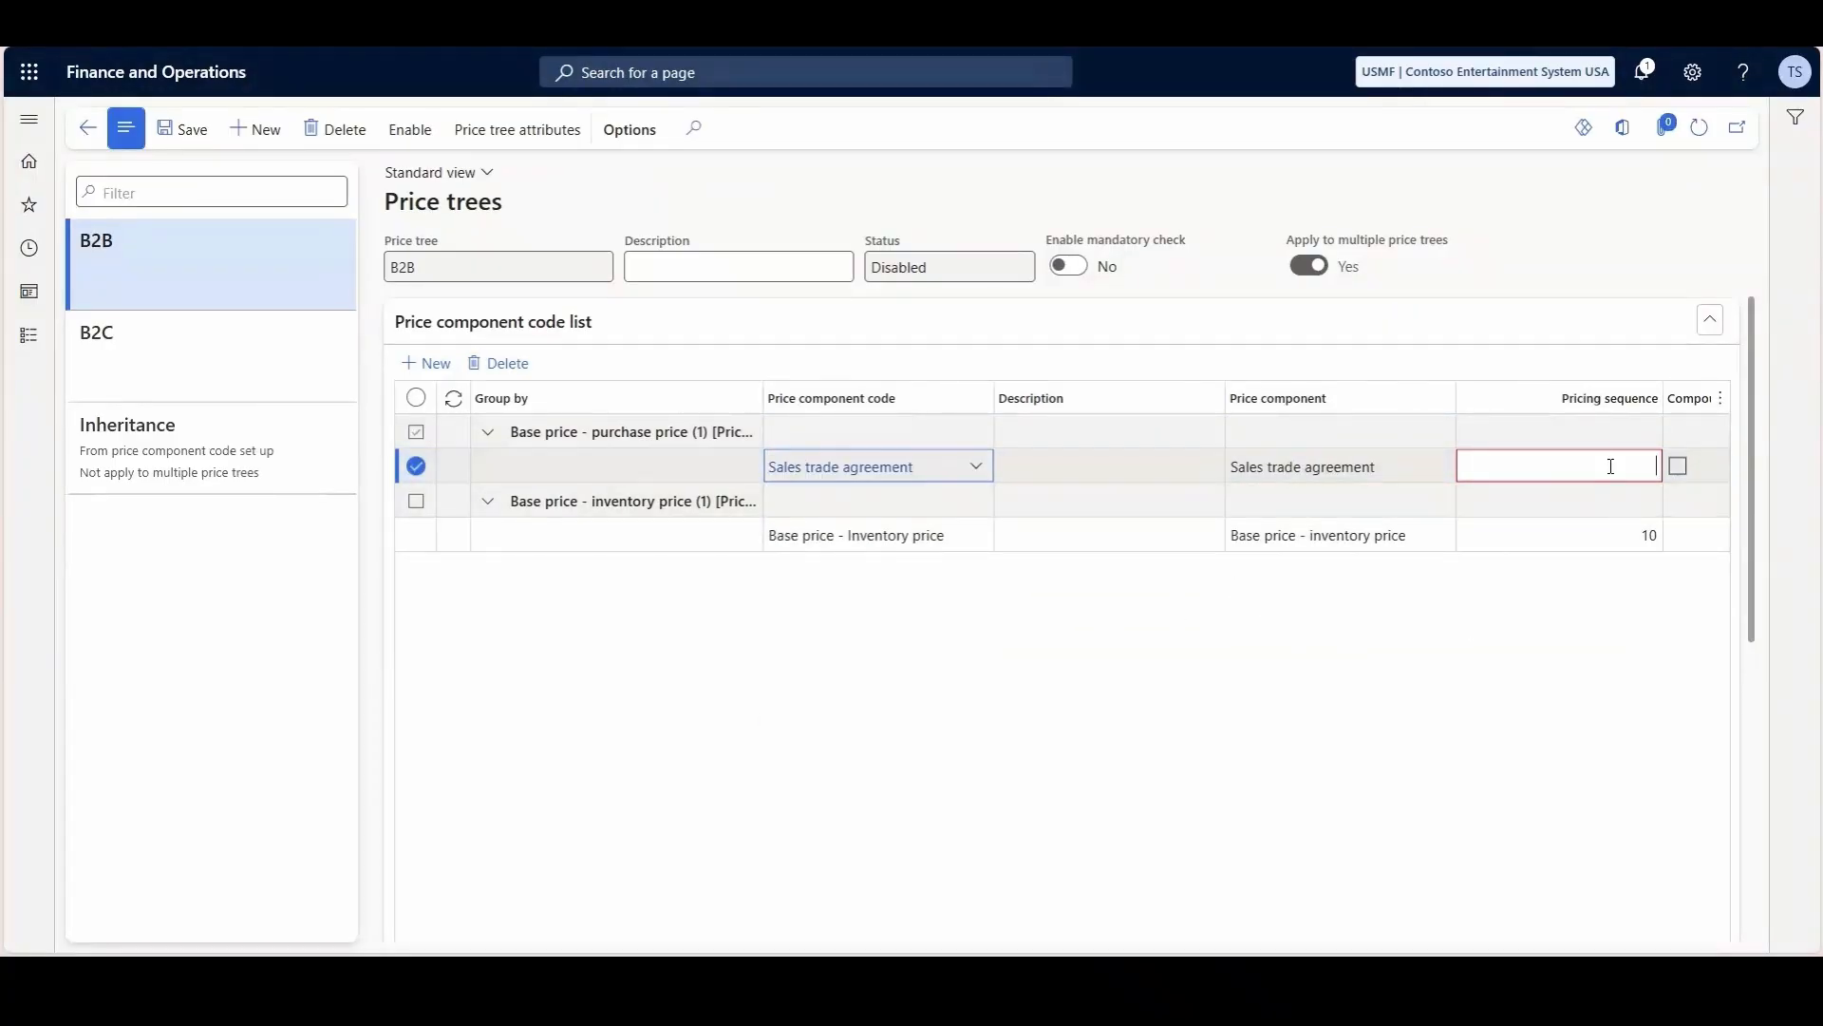
pyautogui.click(959, 693)
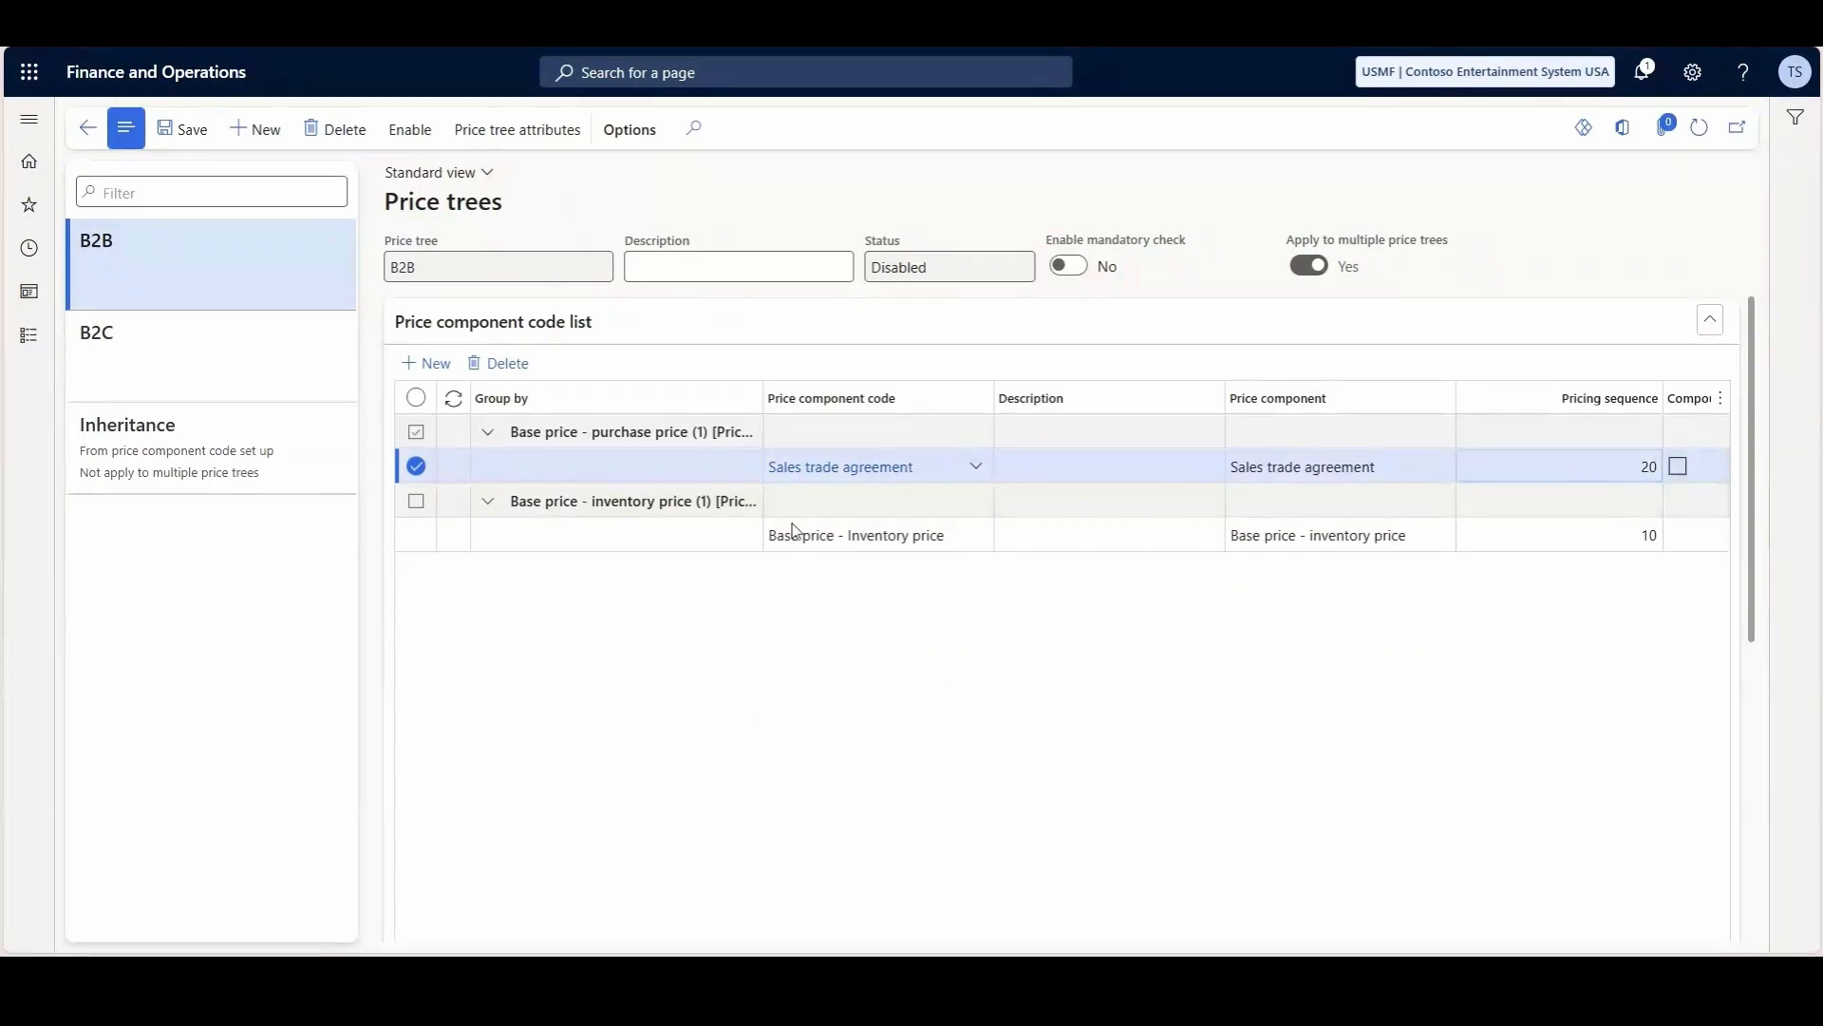
# - Set the Line of Business attribute value to B2B for the B2B price tree and check the B2C tree's component codes
pyautogui.click(519, 133)
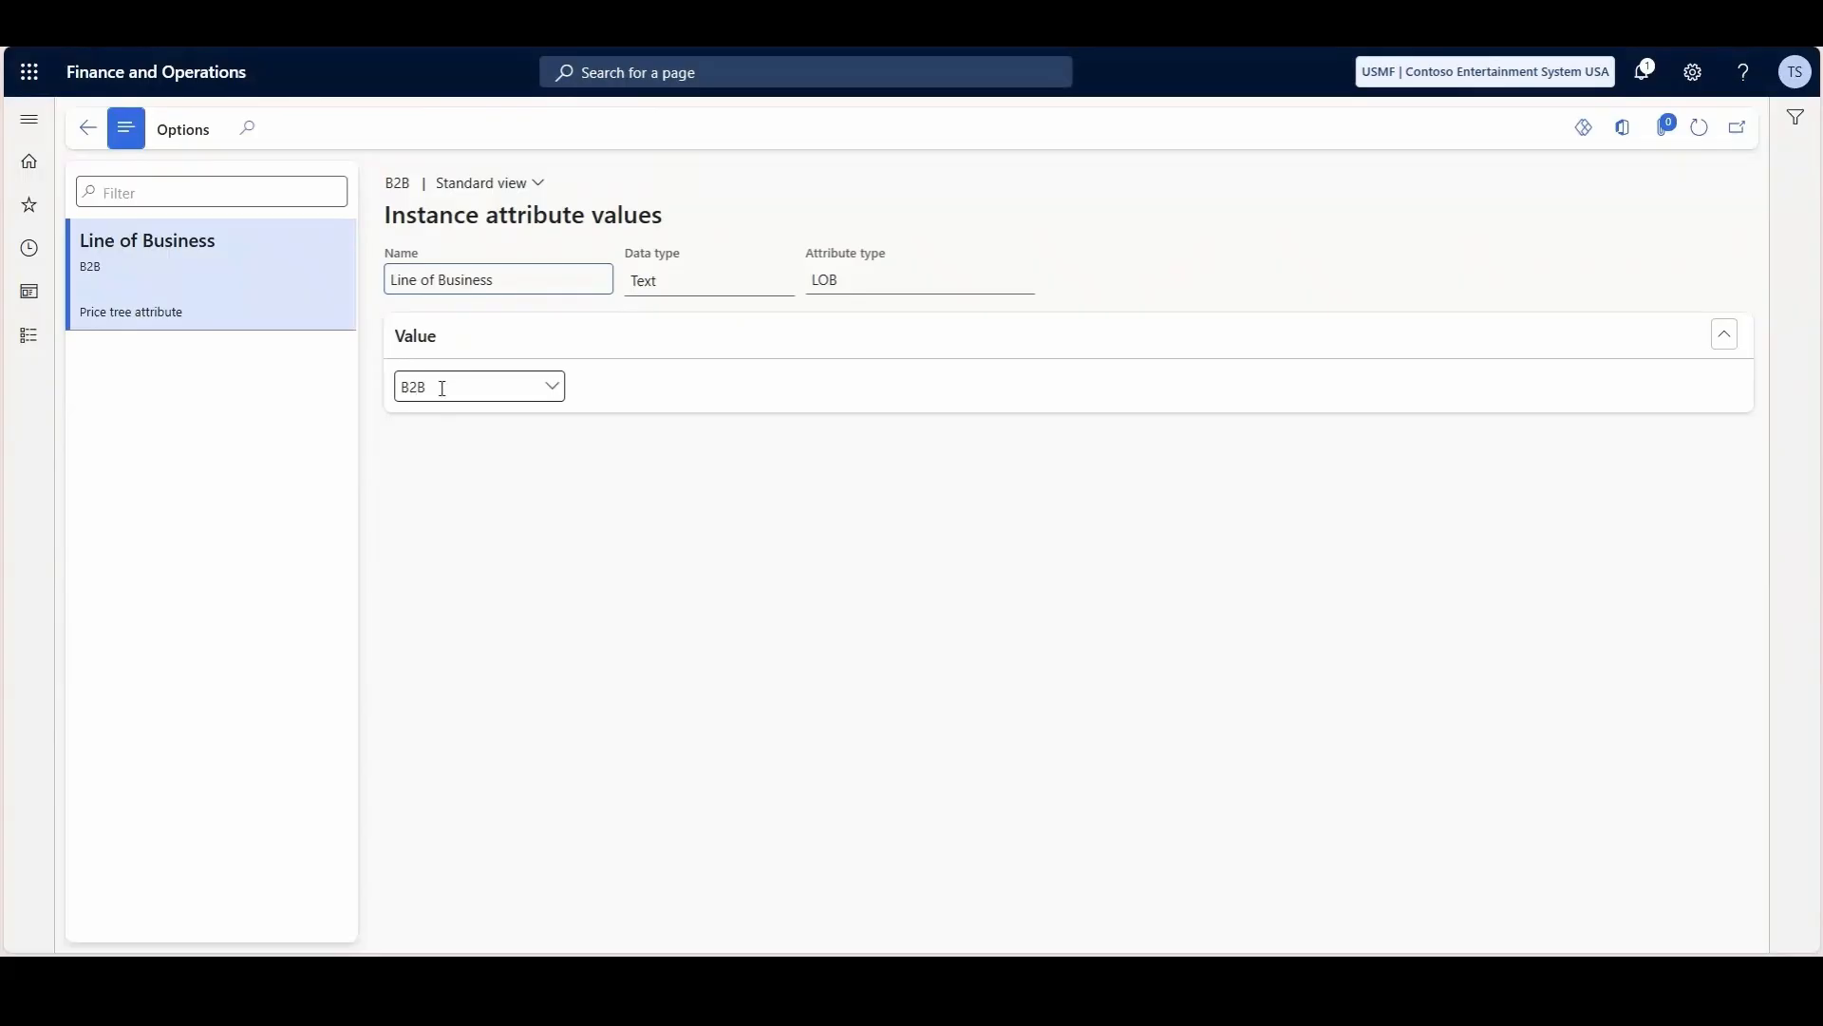
pyautogui.click(87, 128)
pyautogui.click(183, 337)
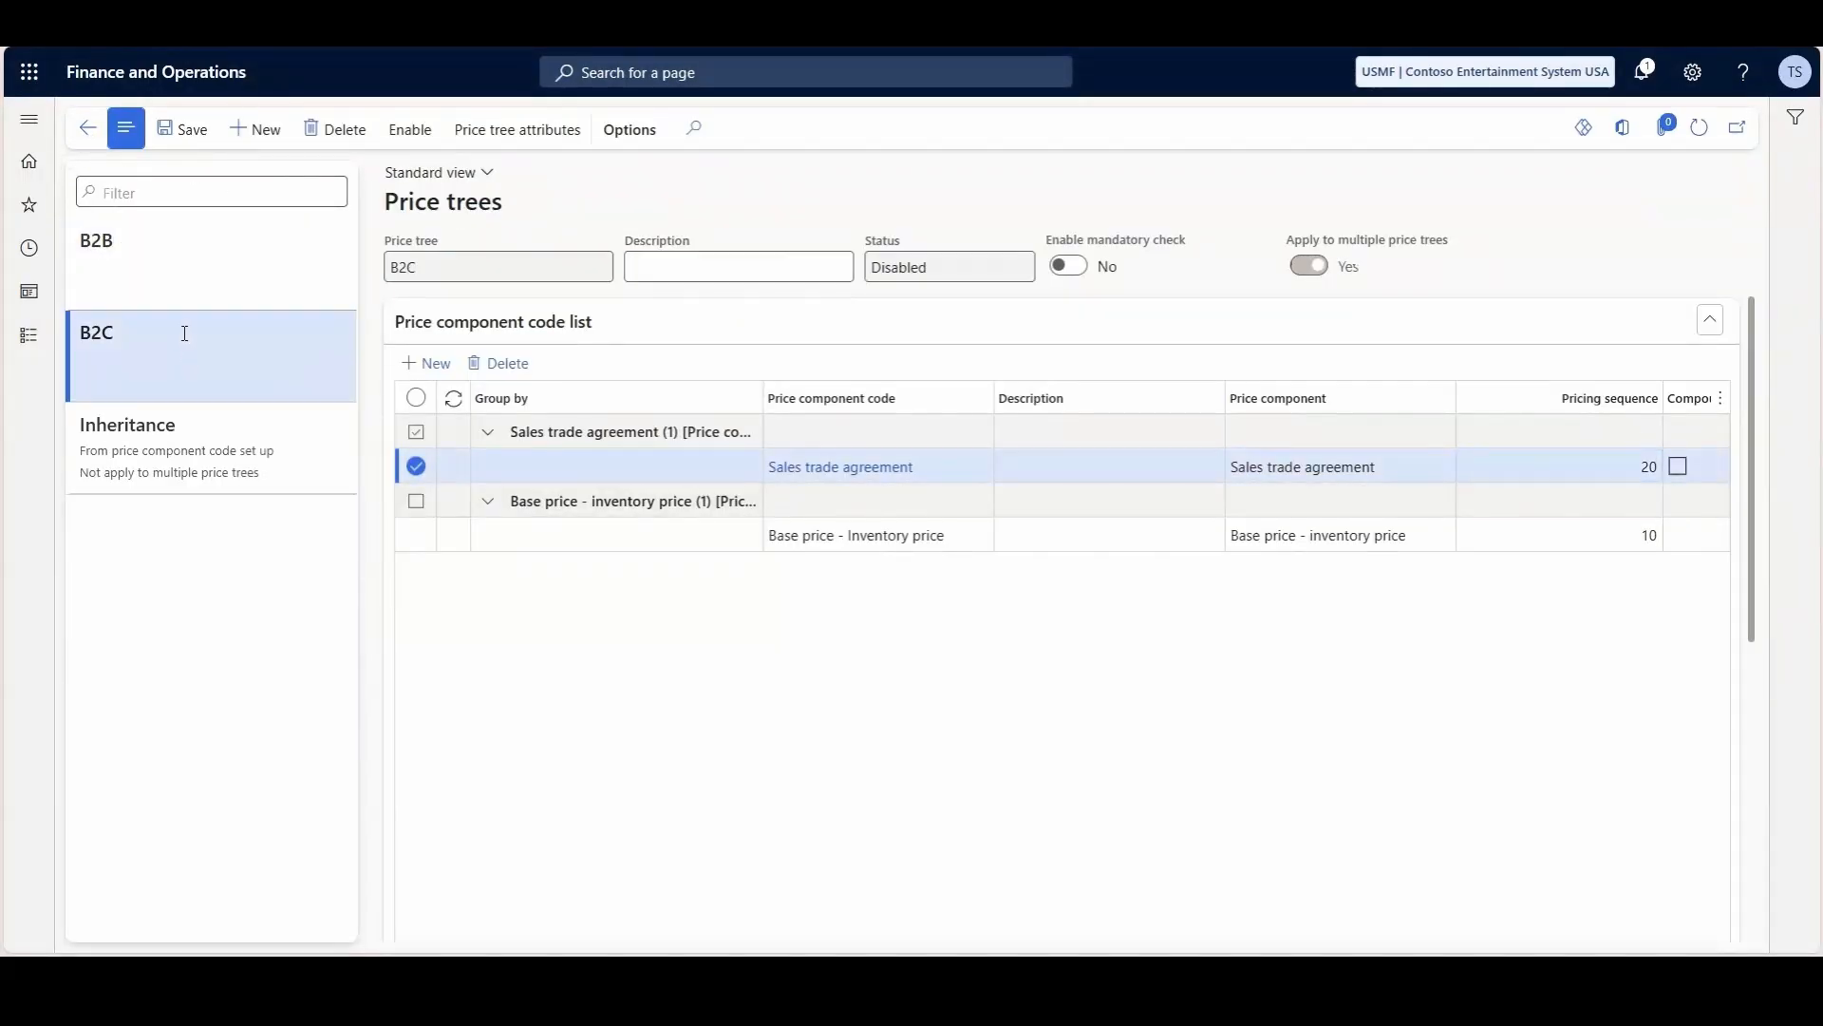
# - Enable both the B2B and B2C price trees
pyautogui.click(181, 266)
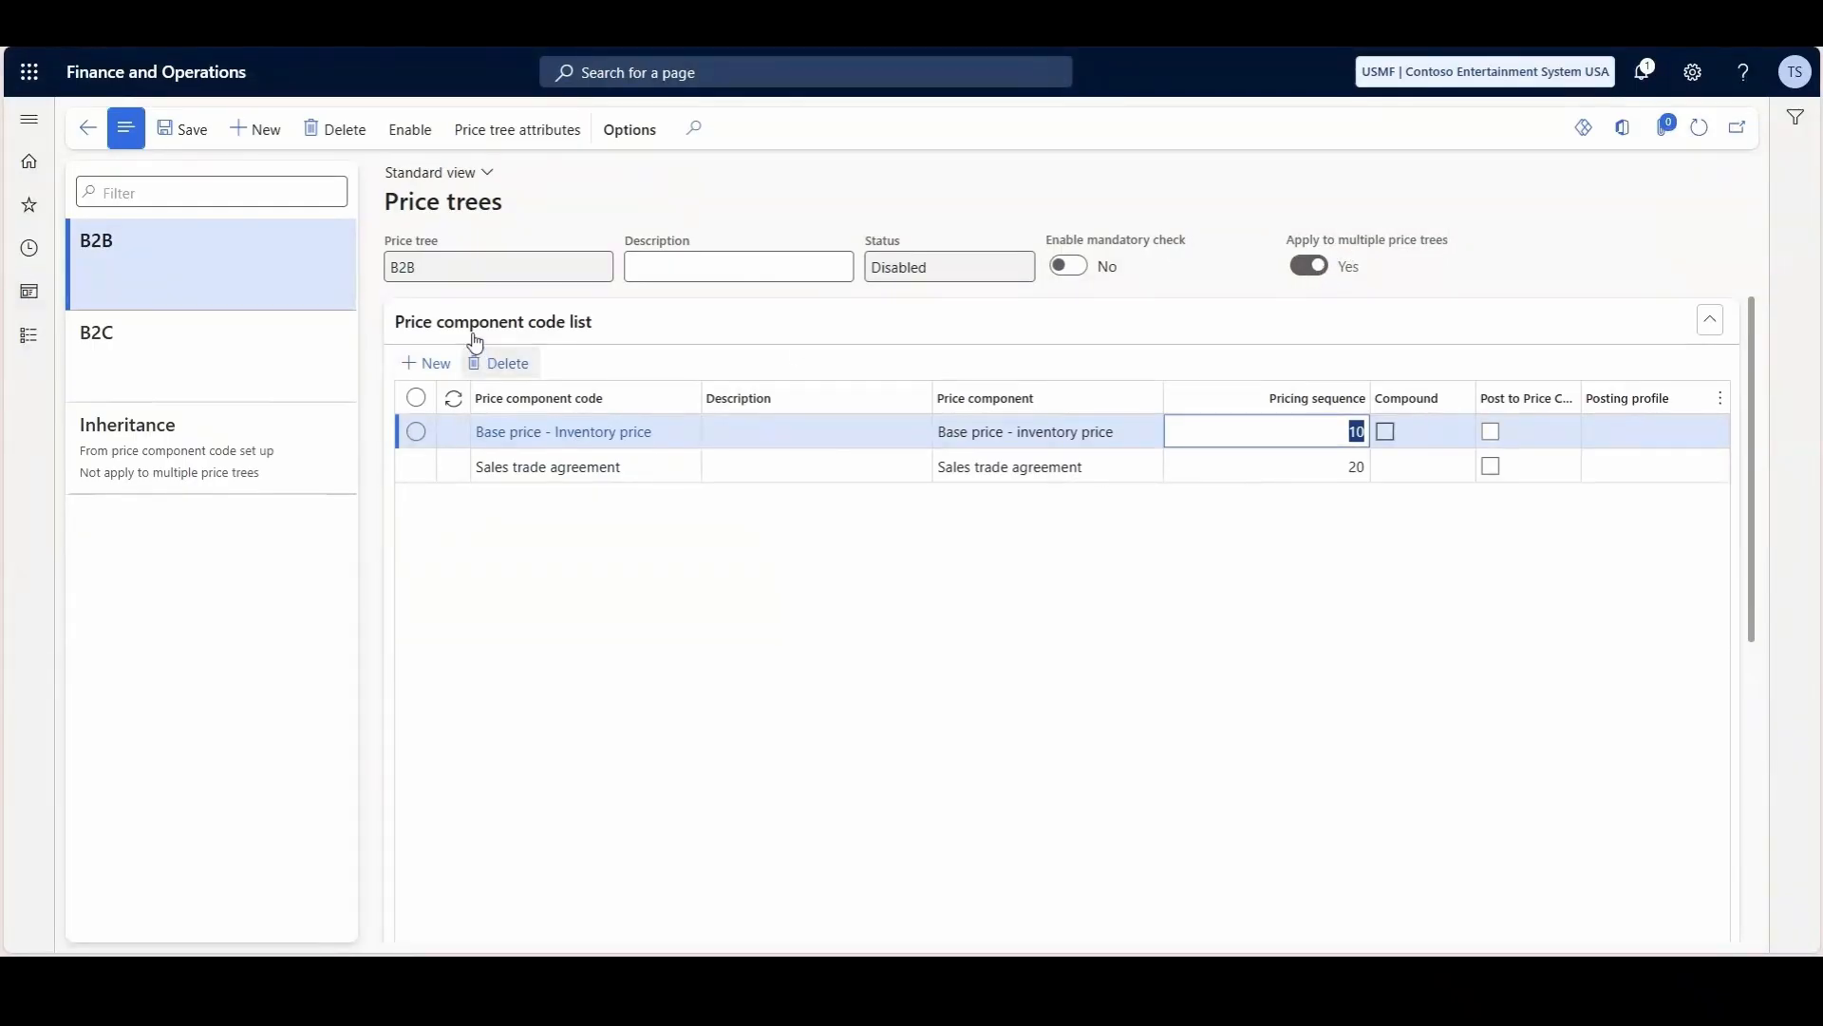
pyautogui.click(410, 130)
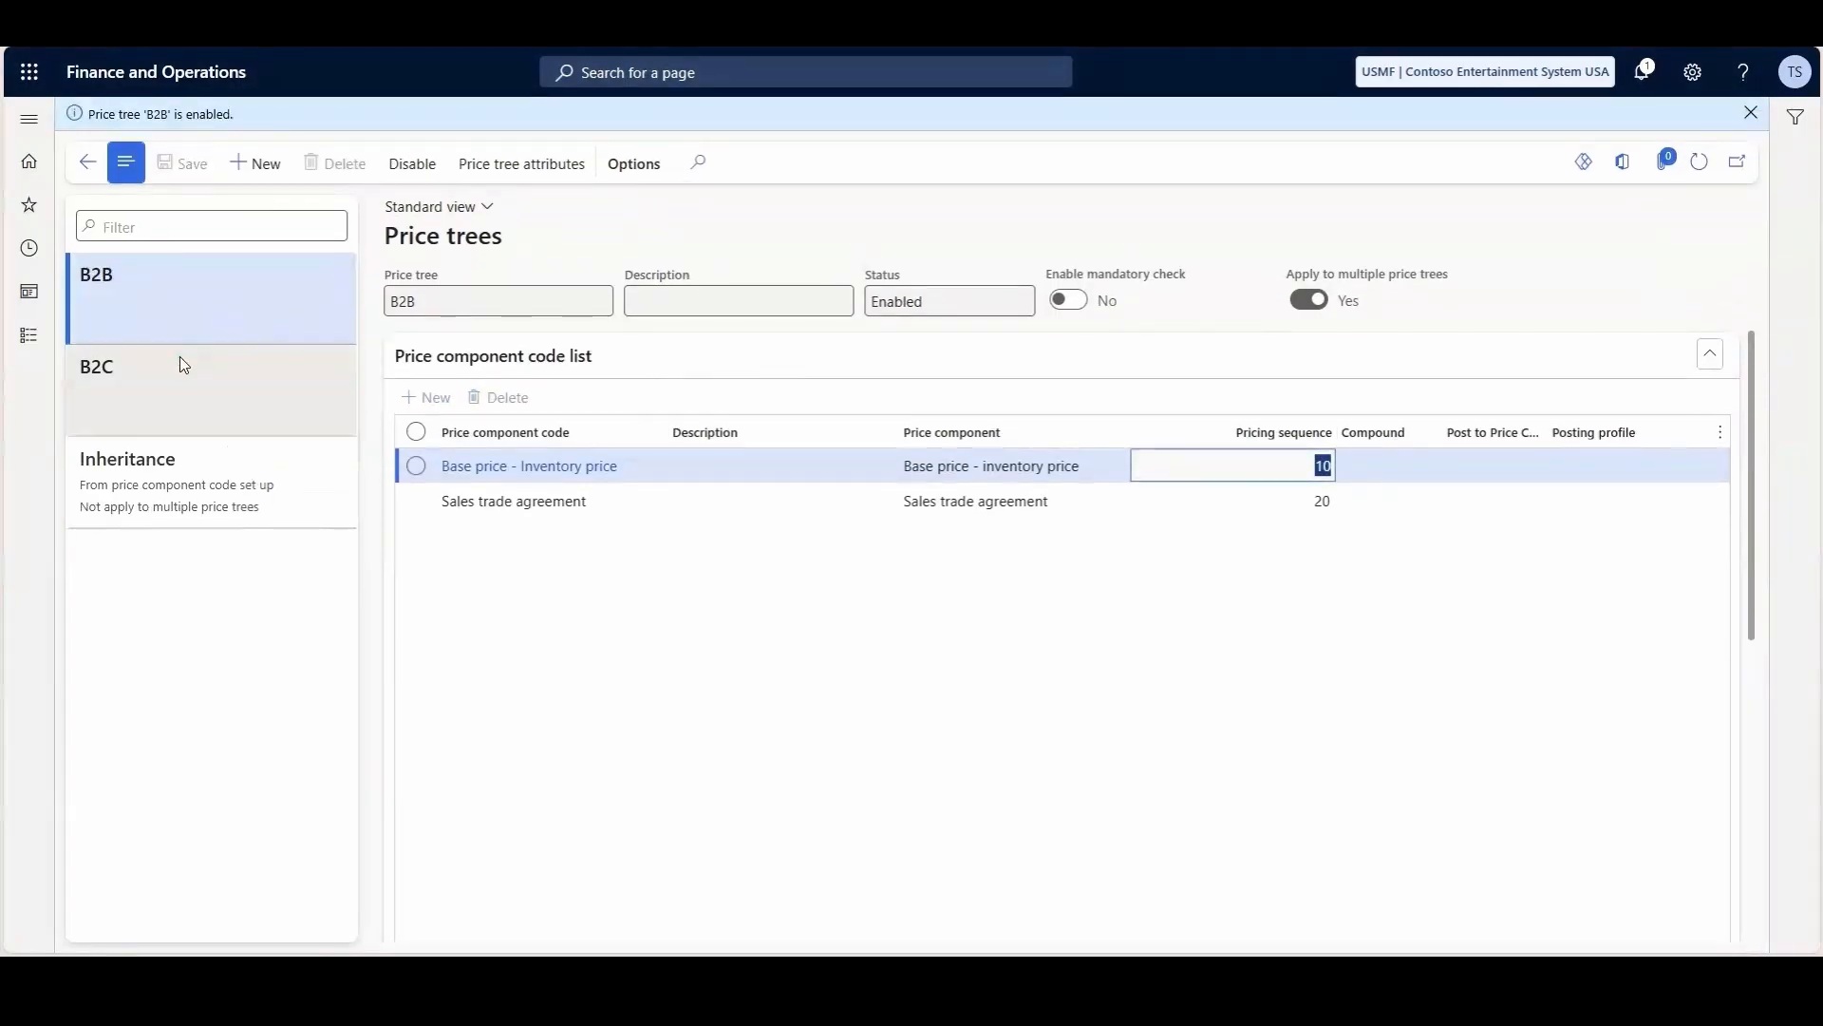
pyautogui.click(204, 375)
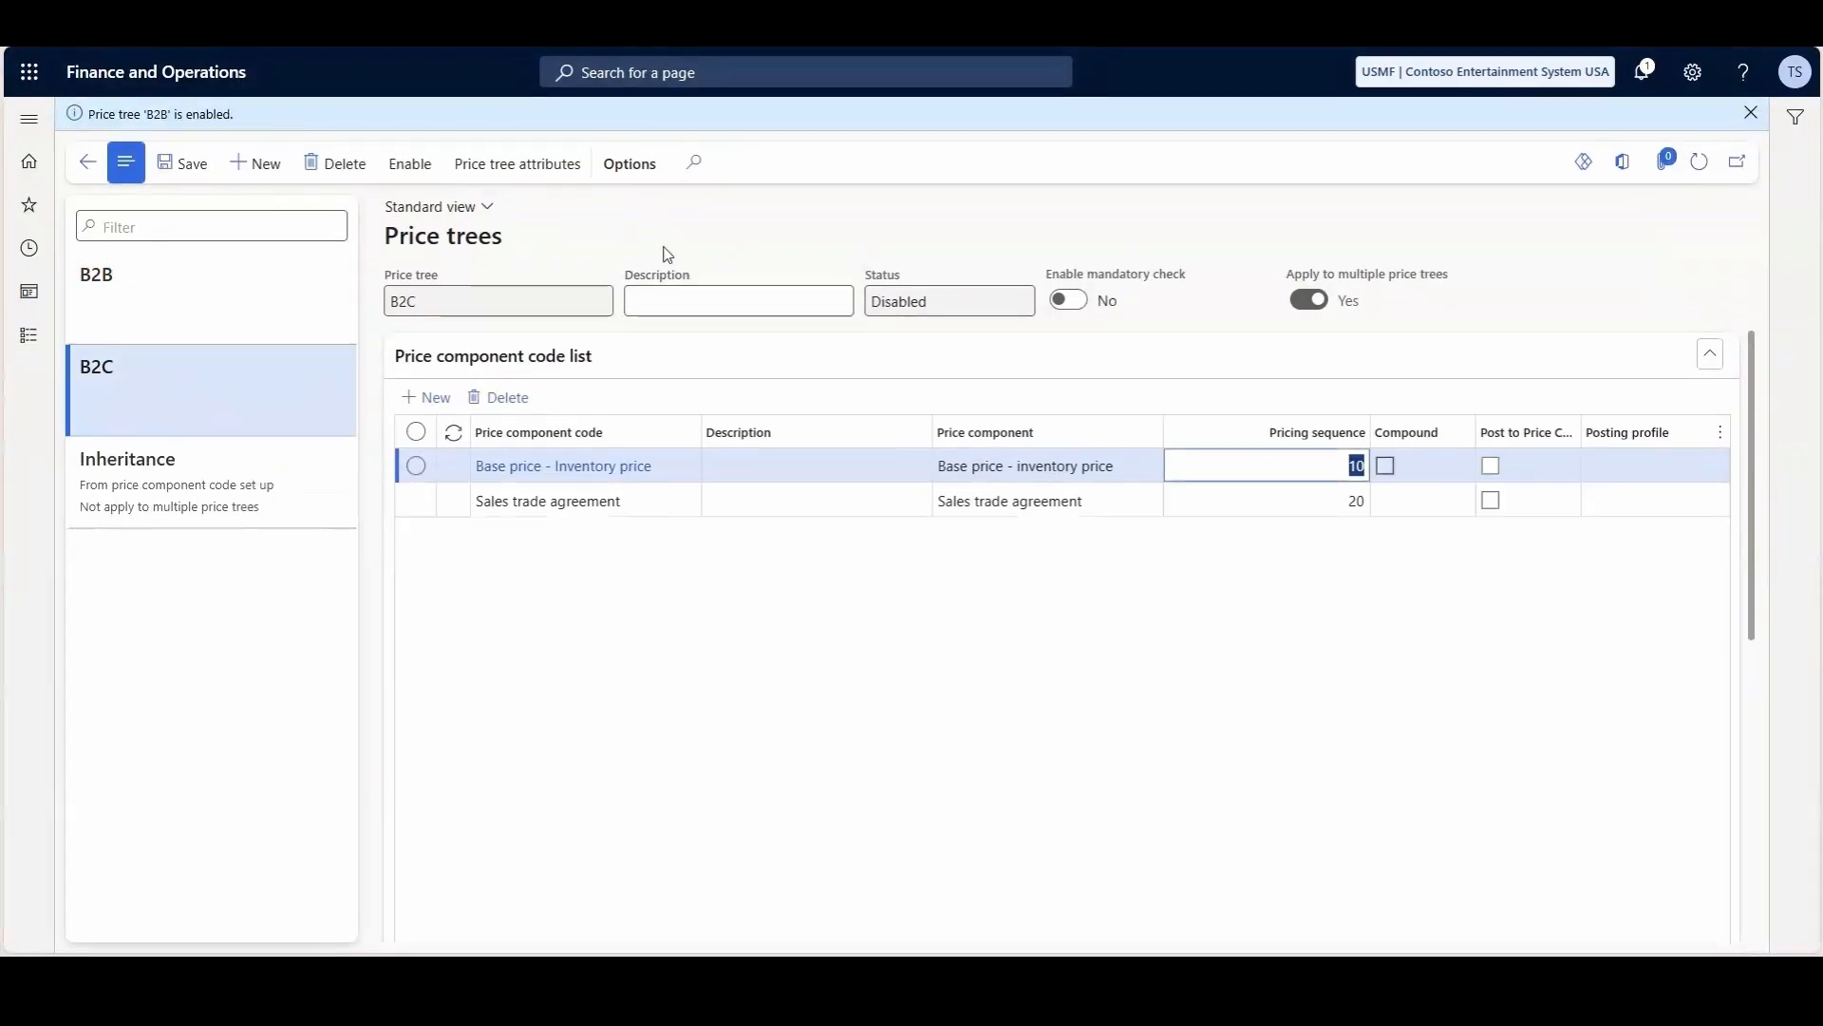
pyautogui.click(410, 163)
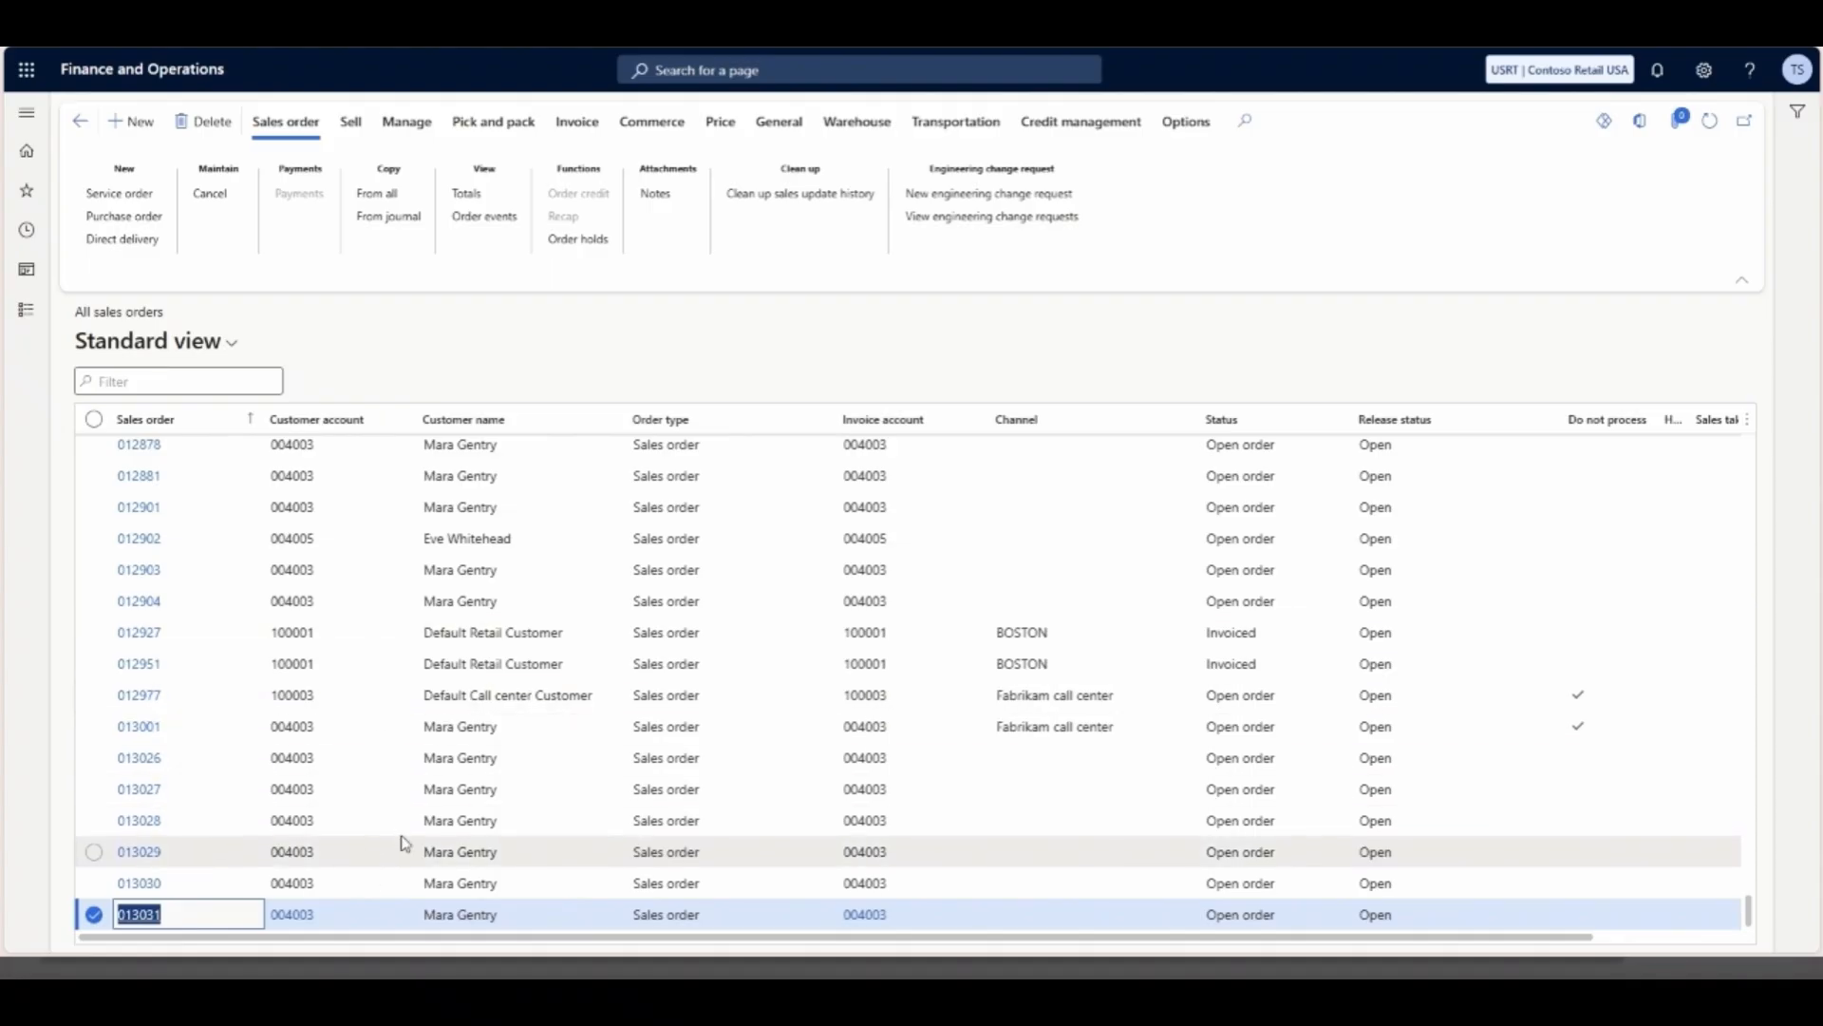
# - Open the last sales order in the Contoso Retail USA company and review its line's quantity, unit price, discount and net amount
pyautogui.click(154, 921)
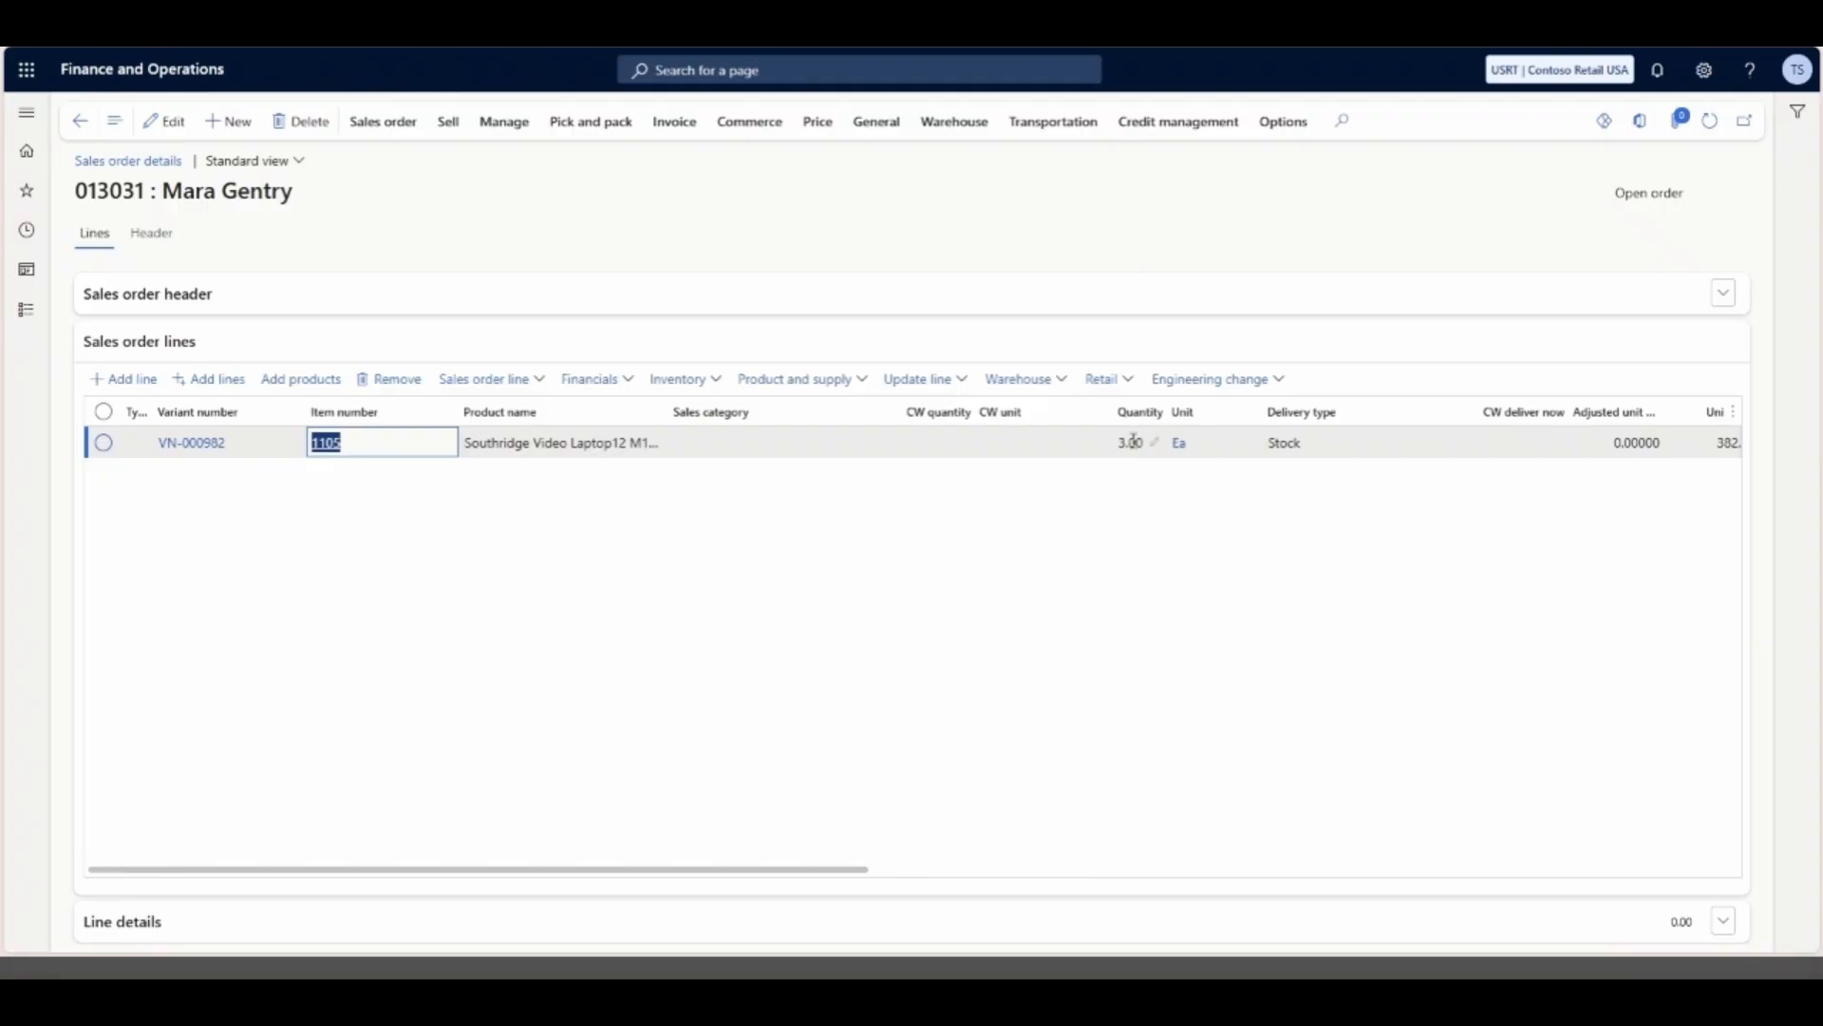
pyautogui.moveTo(538, 878); pyautogui.dragTo(815, 873)
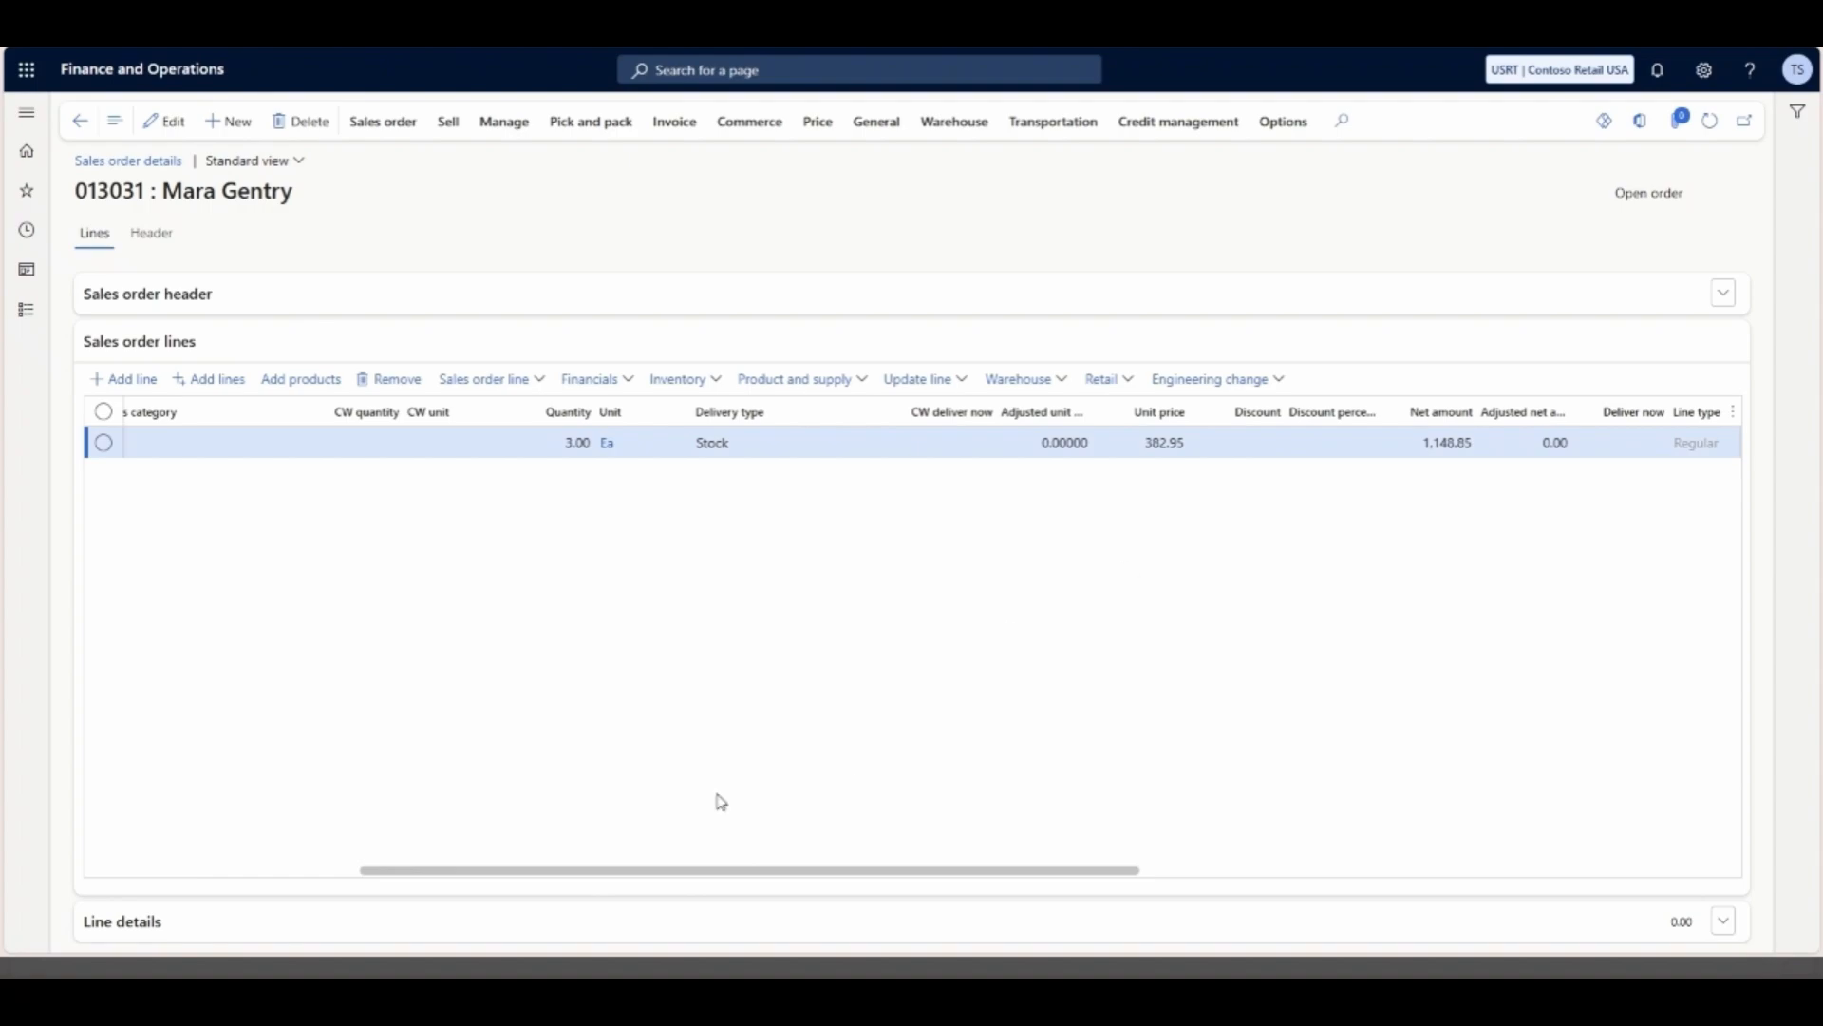
pyautogui.moveTo(555, 870); pyautogui.dragTo(258, 869)
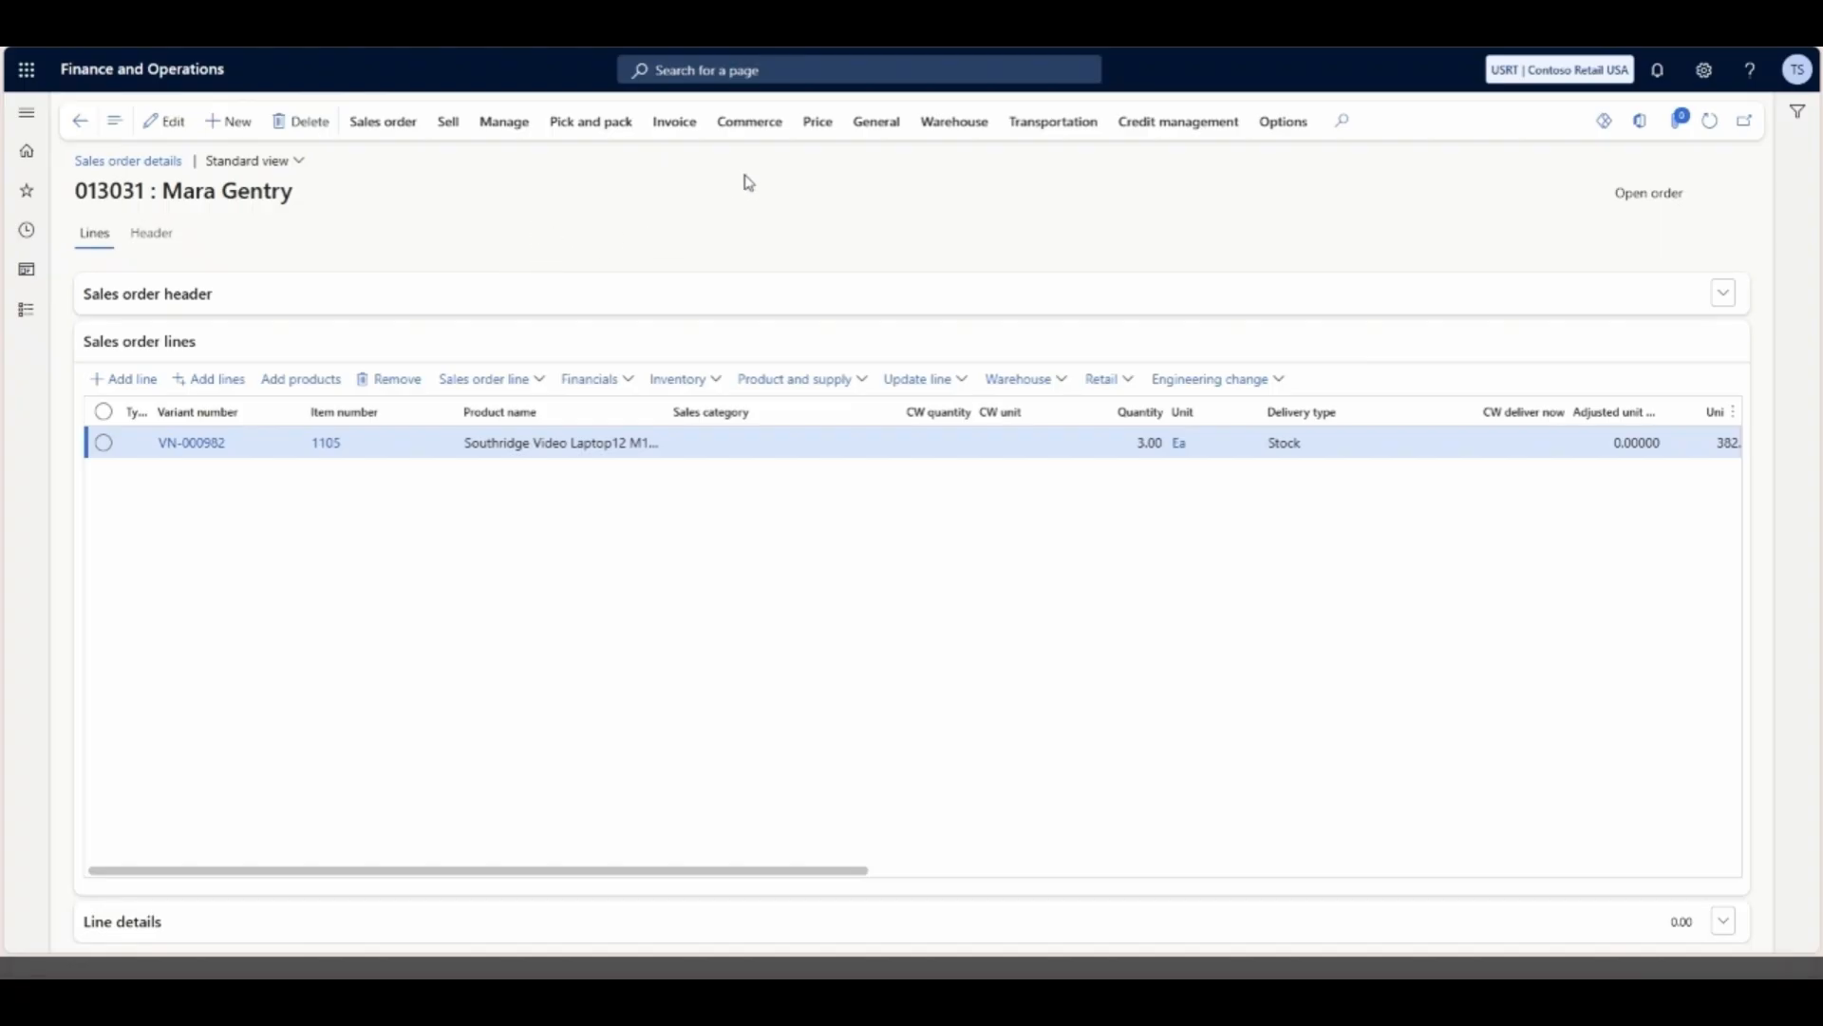
# - Set the sales order's Line of Business price attribute to B2B and return to the order lines
pyautogui.click(827, 130)
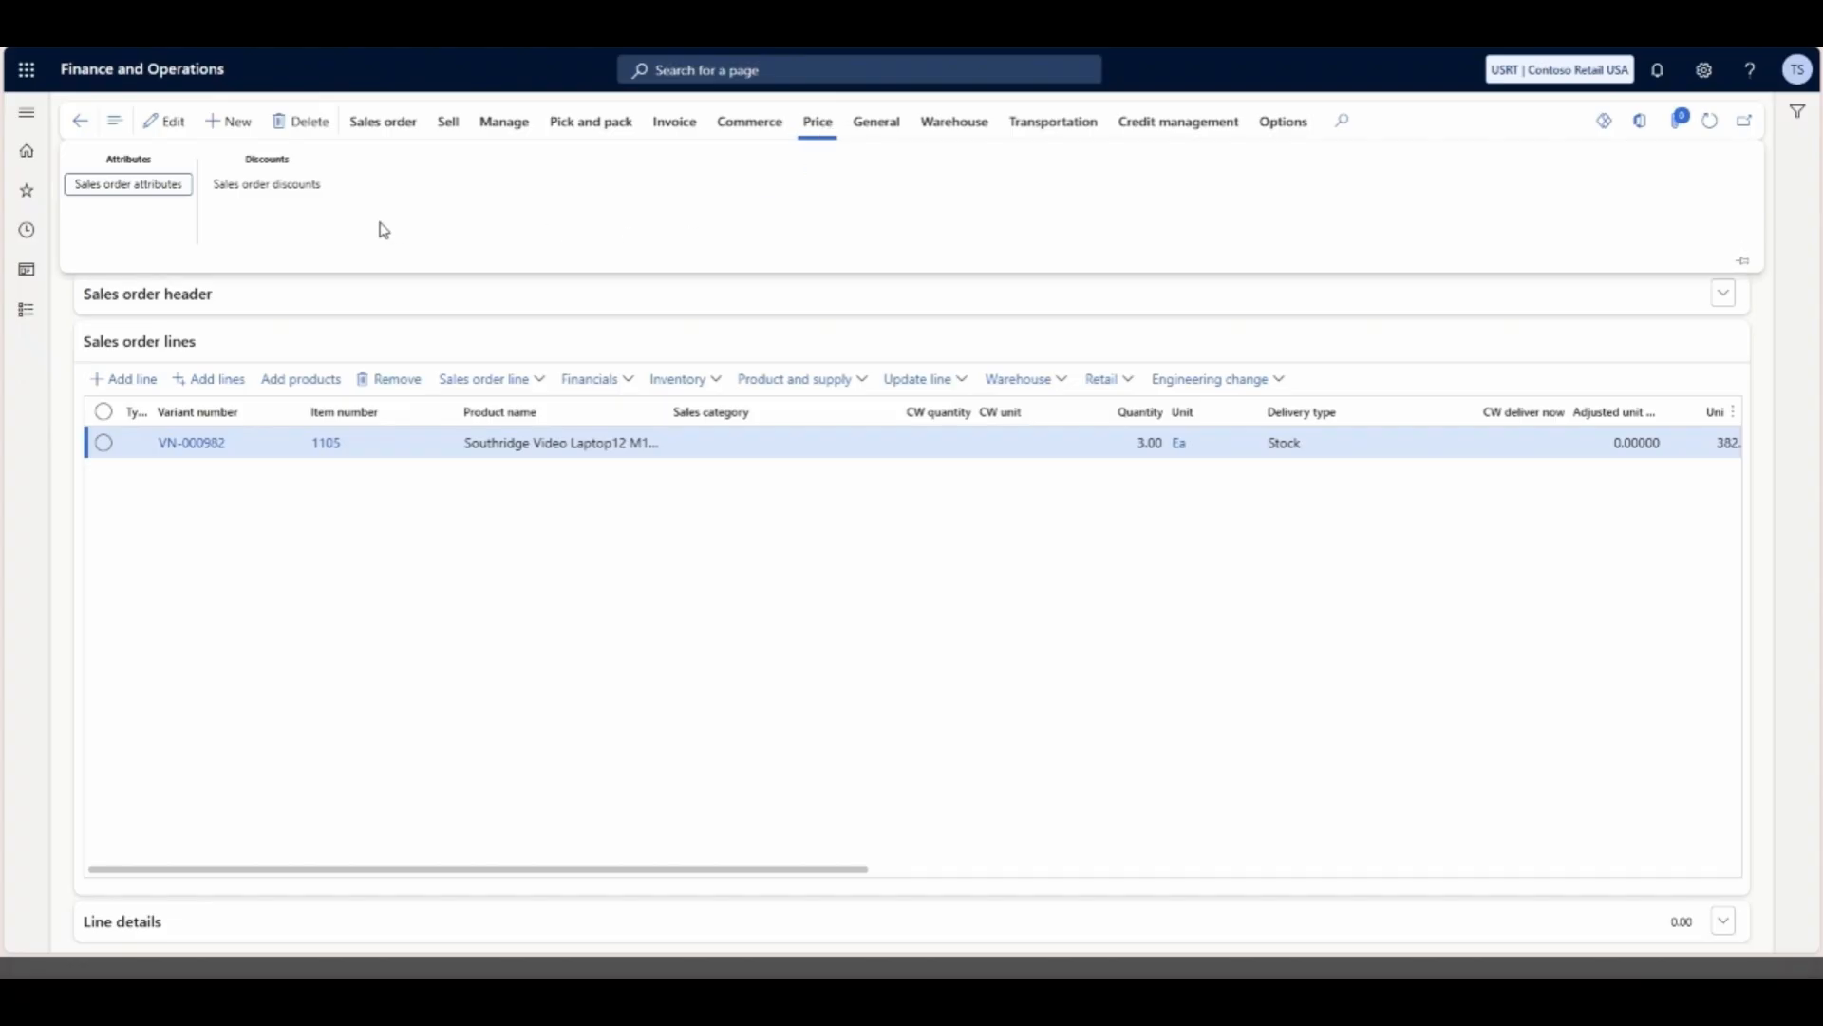
pyautogui.click(155, 196)
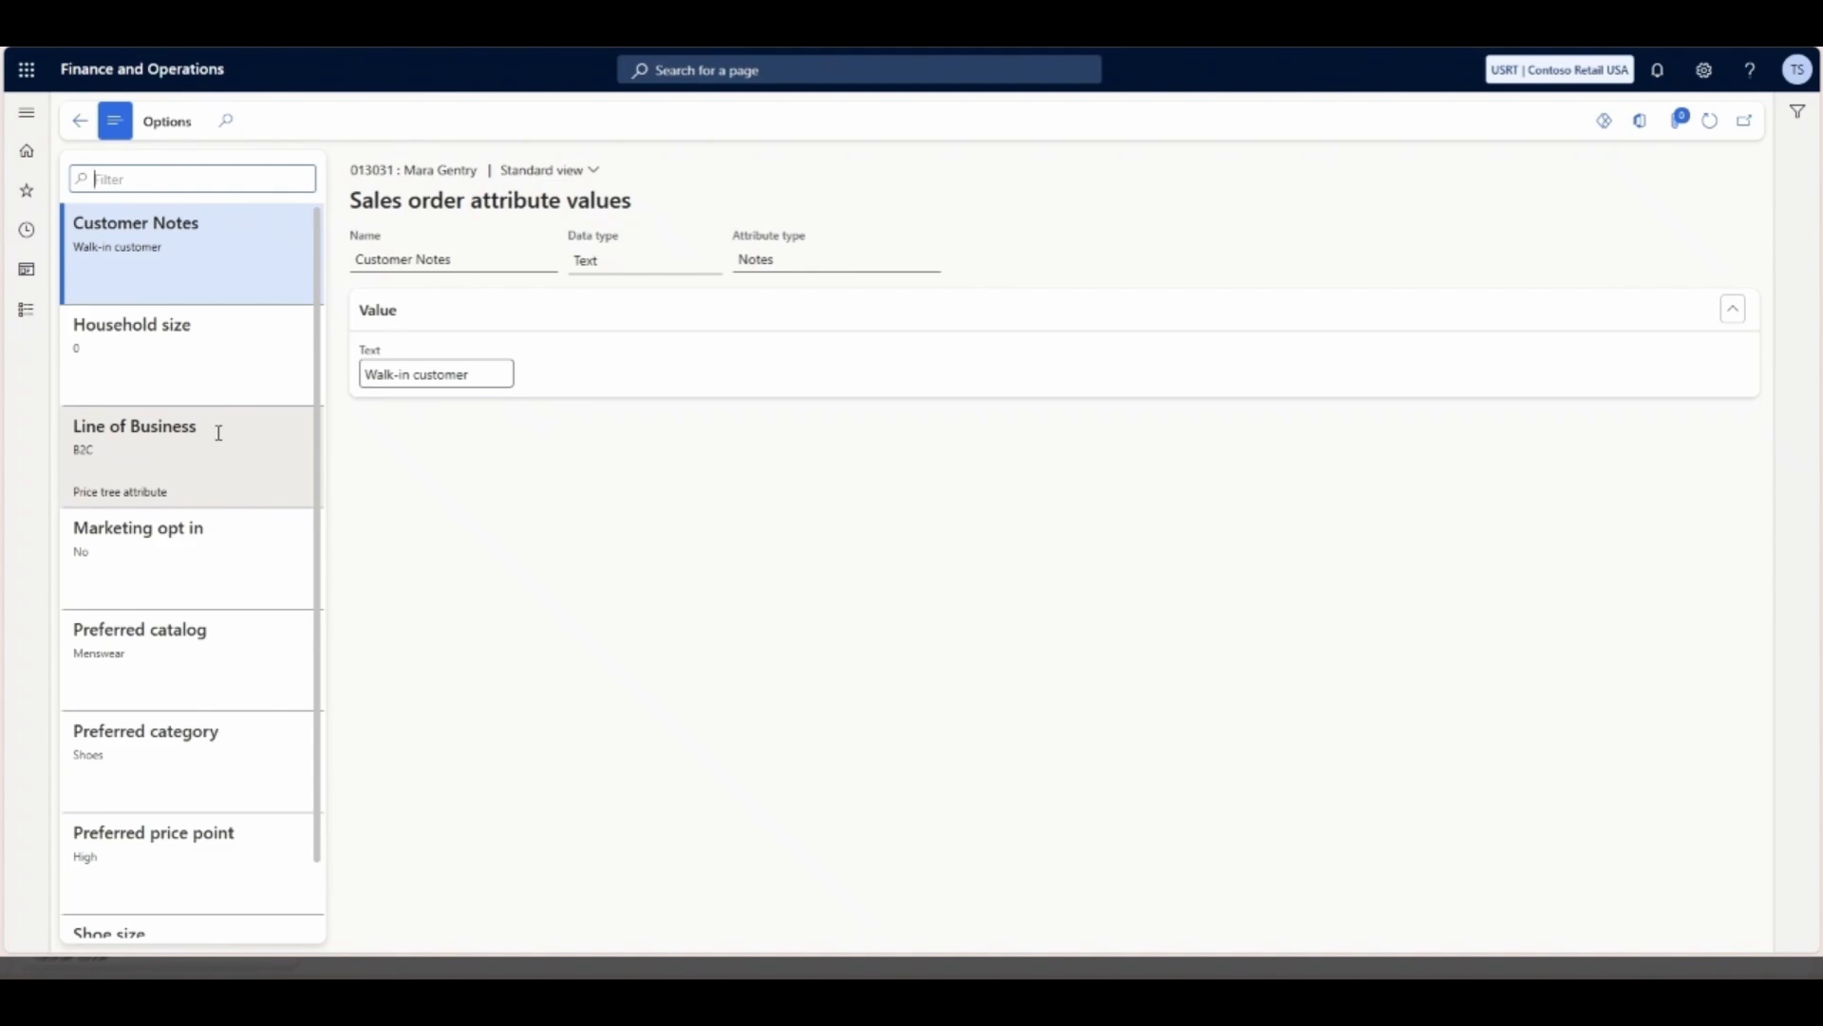
pyautogui.click(183, 428)
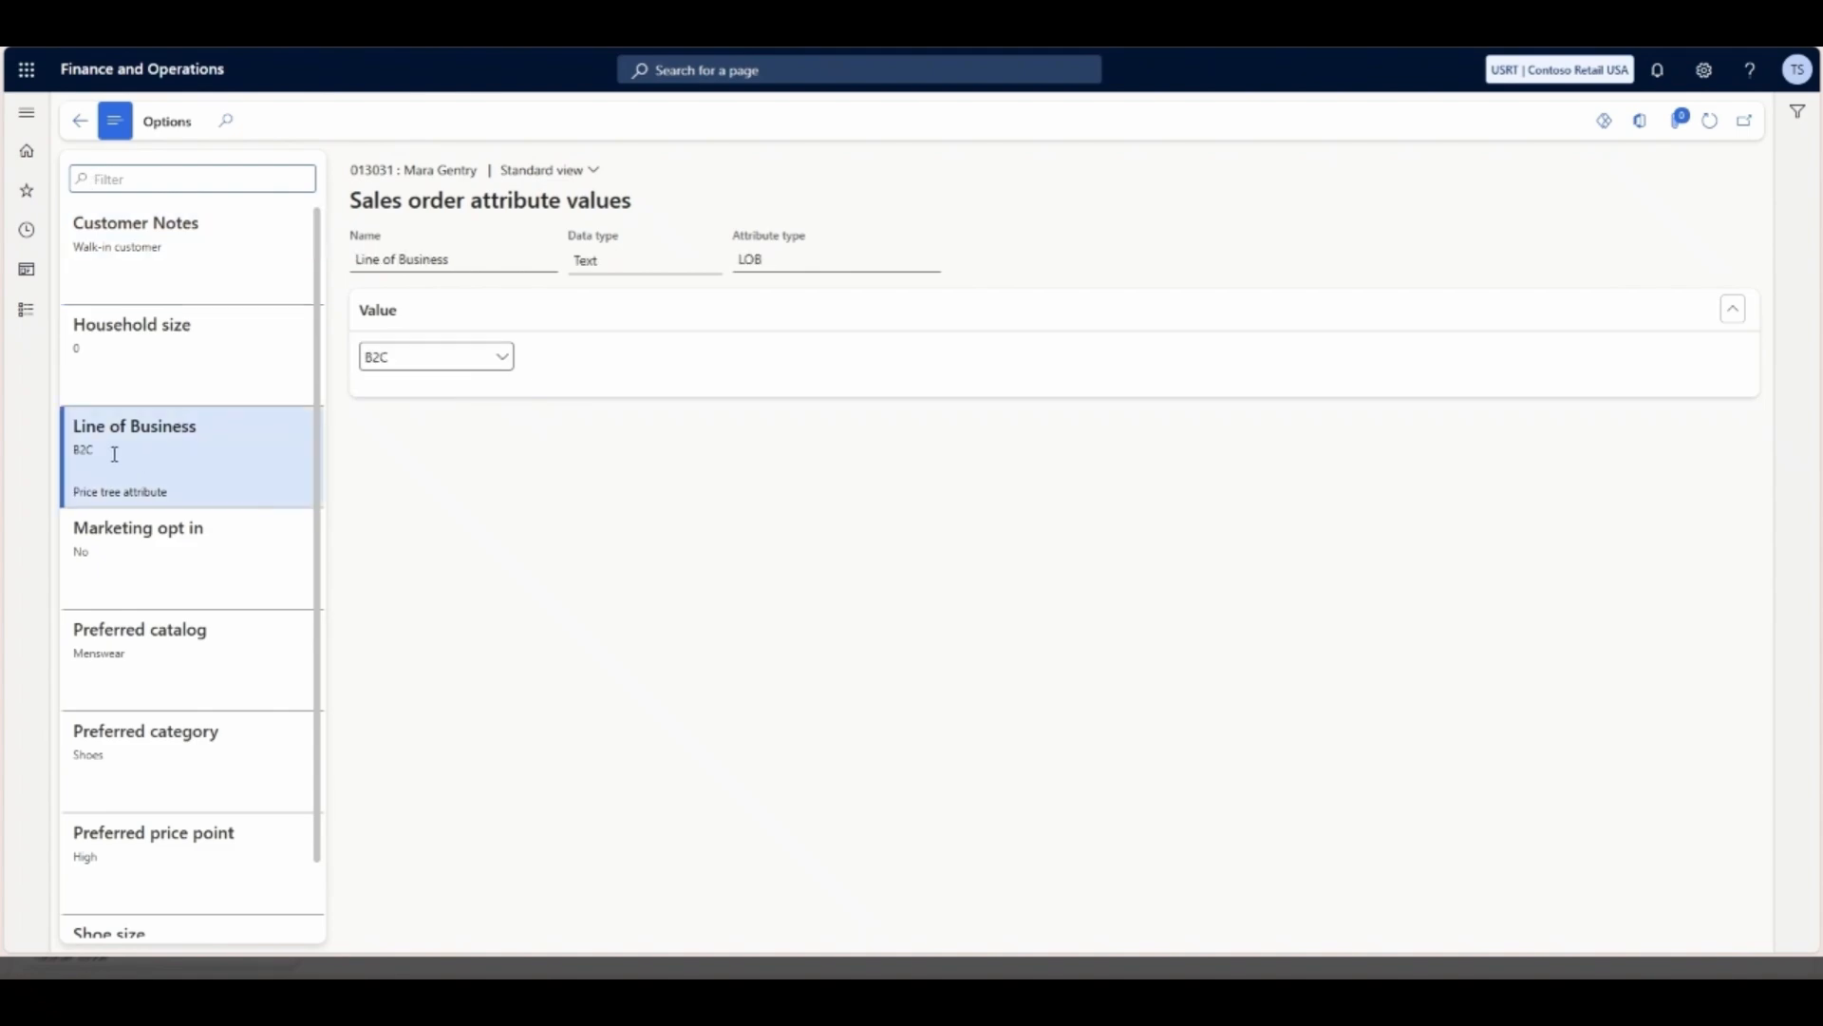
pyautogui.click(504, 367)
pyautogui.click(443, 392)
pyautogui.click(80, 121)
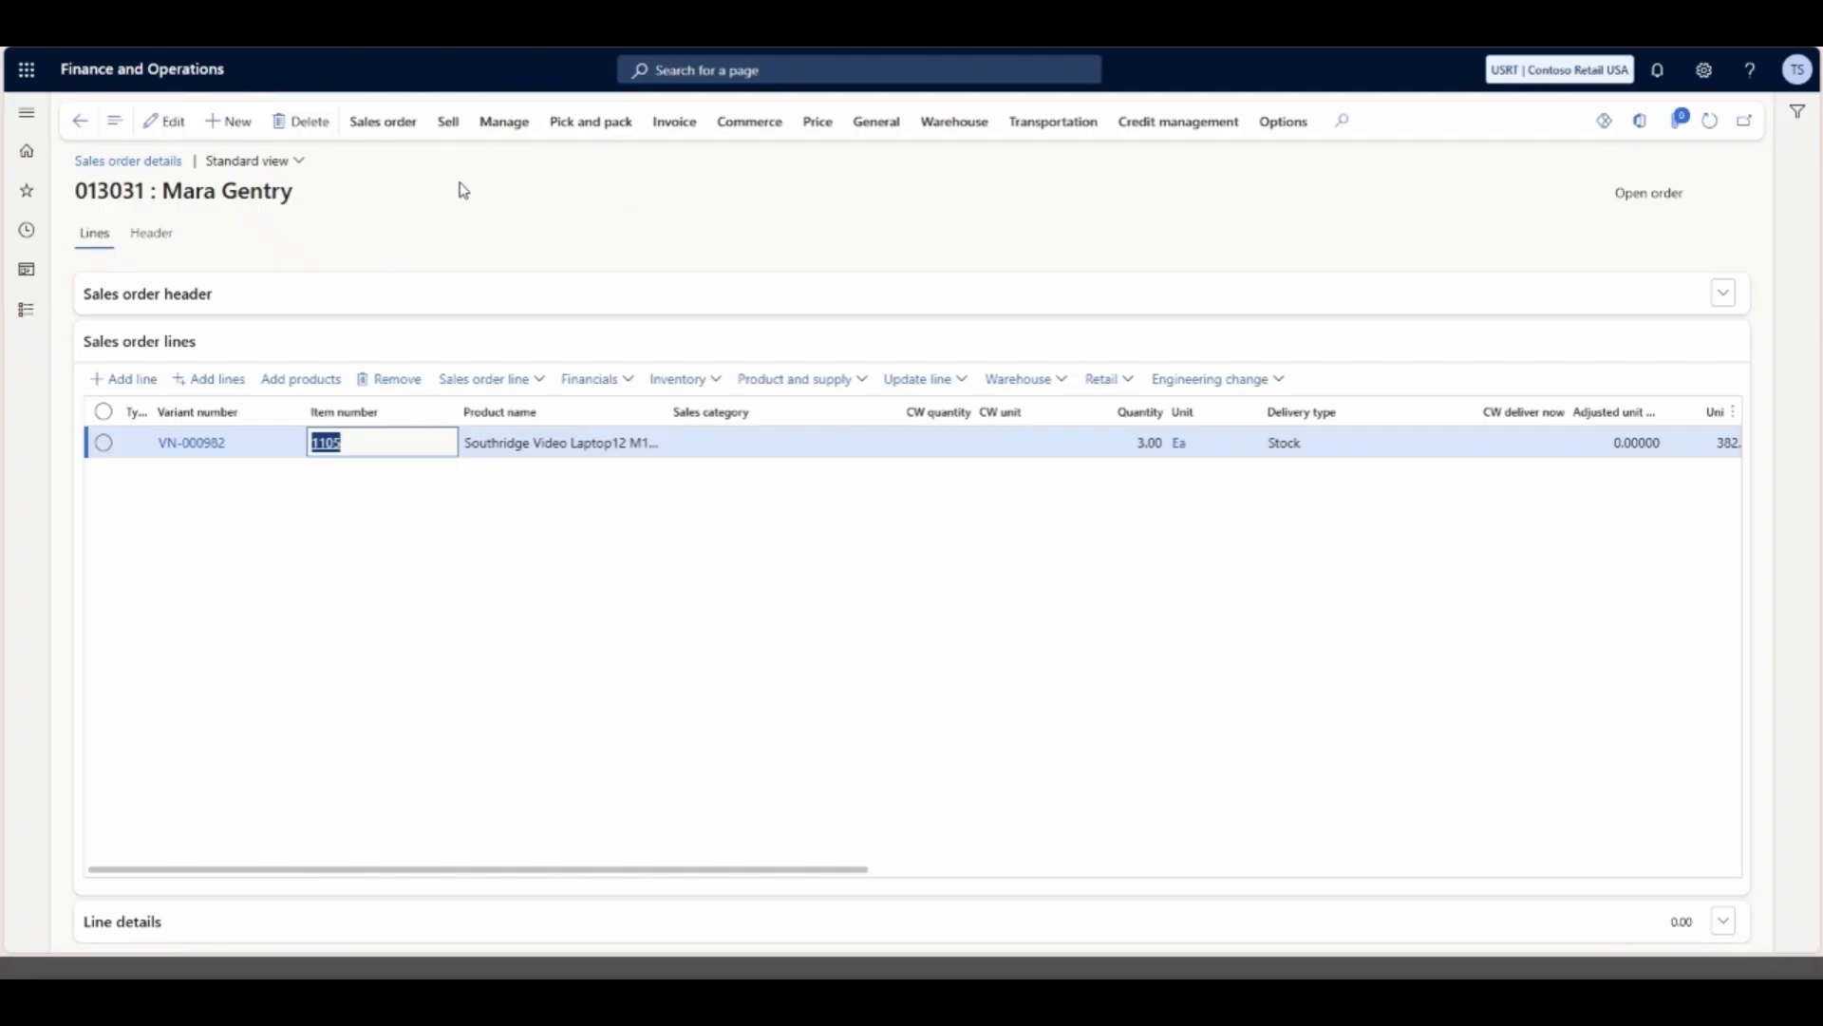
# - Recalculate the sales order and review the discounts and net amounts on its lines
pyautogui.click(448, 125)
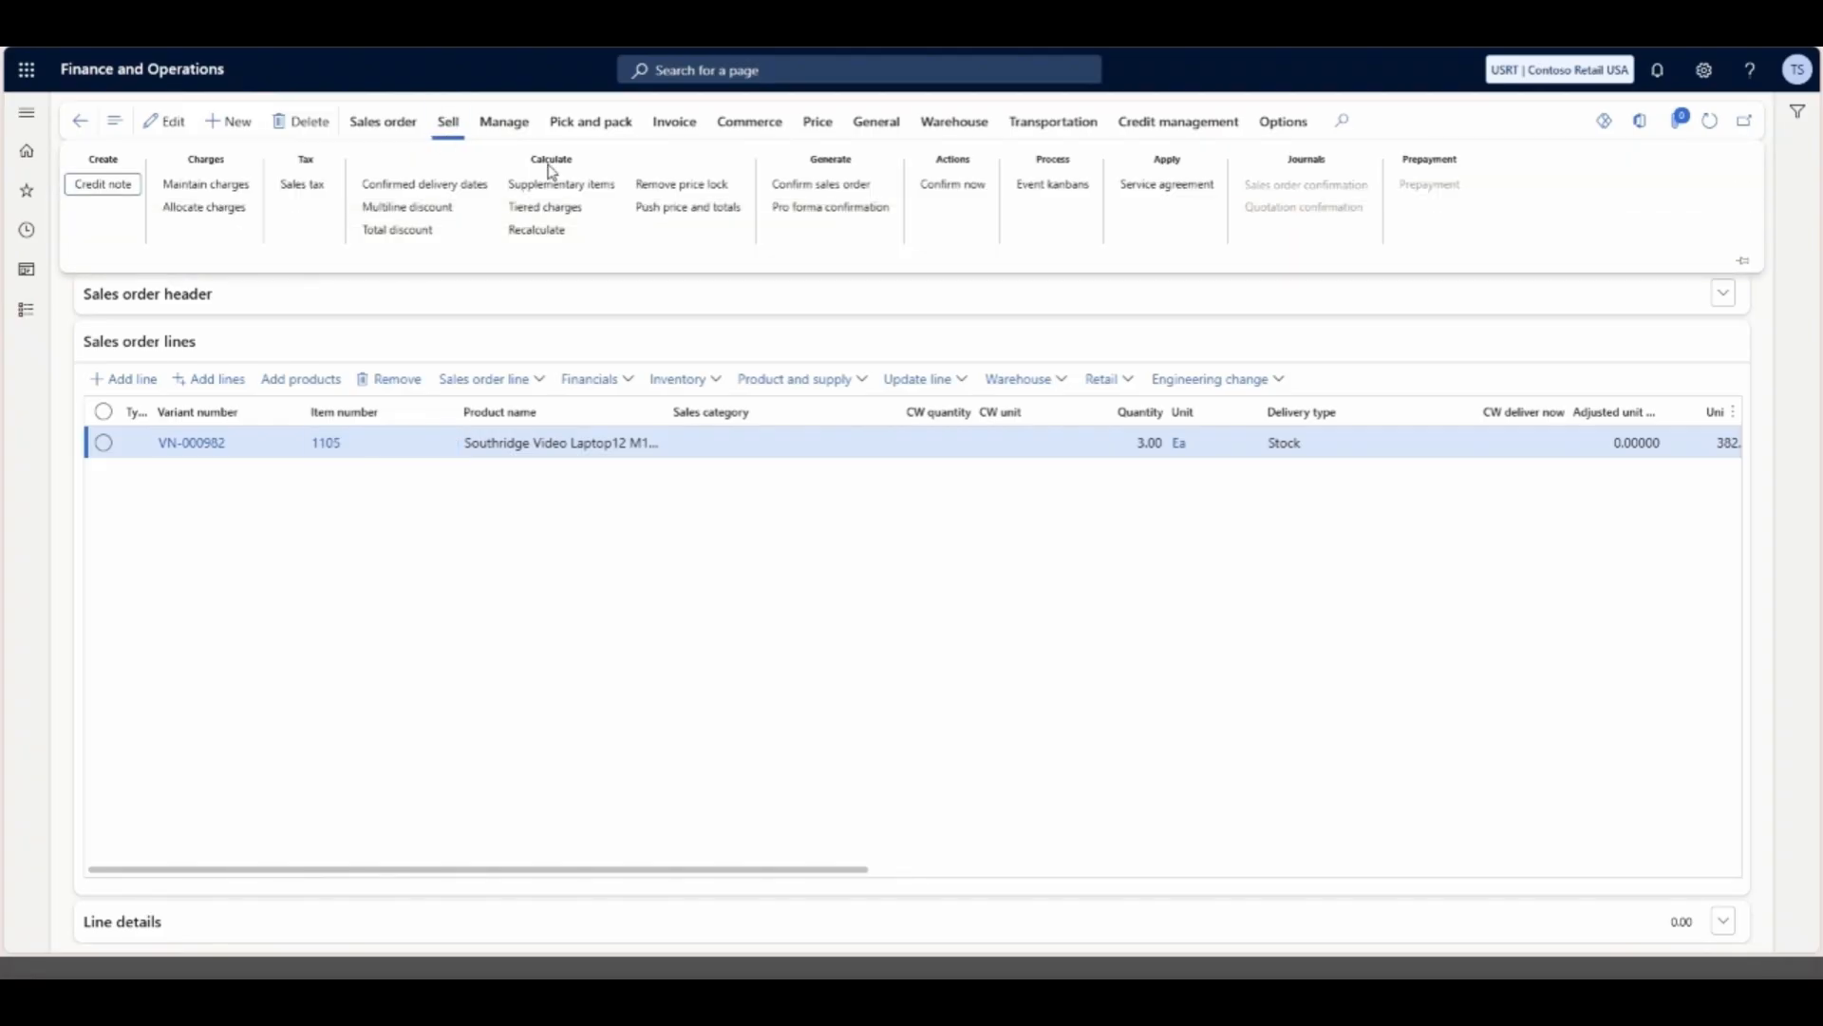
pyautogui.click(555, 242)
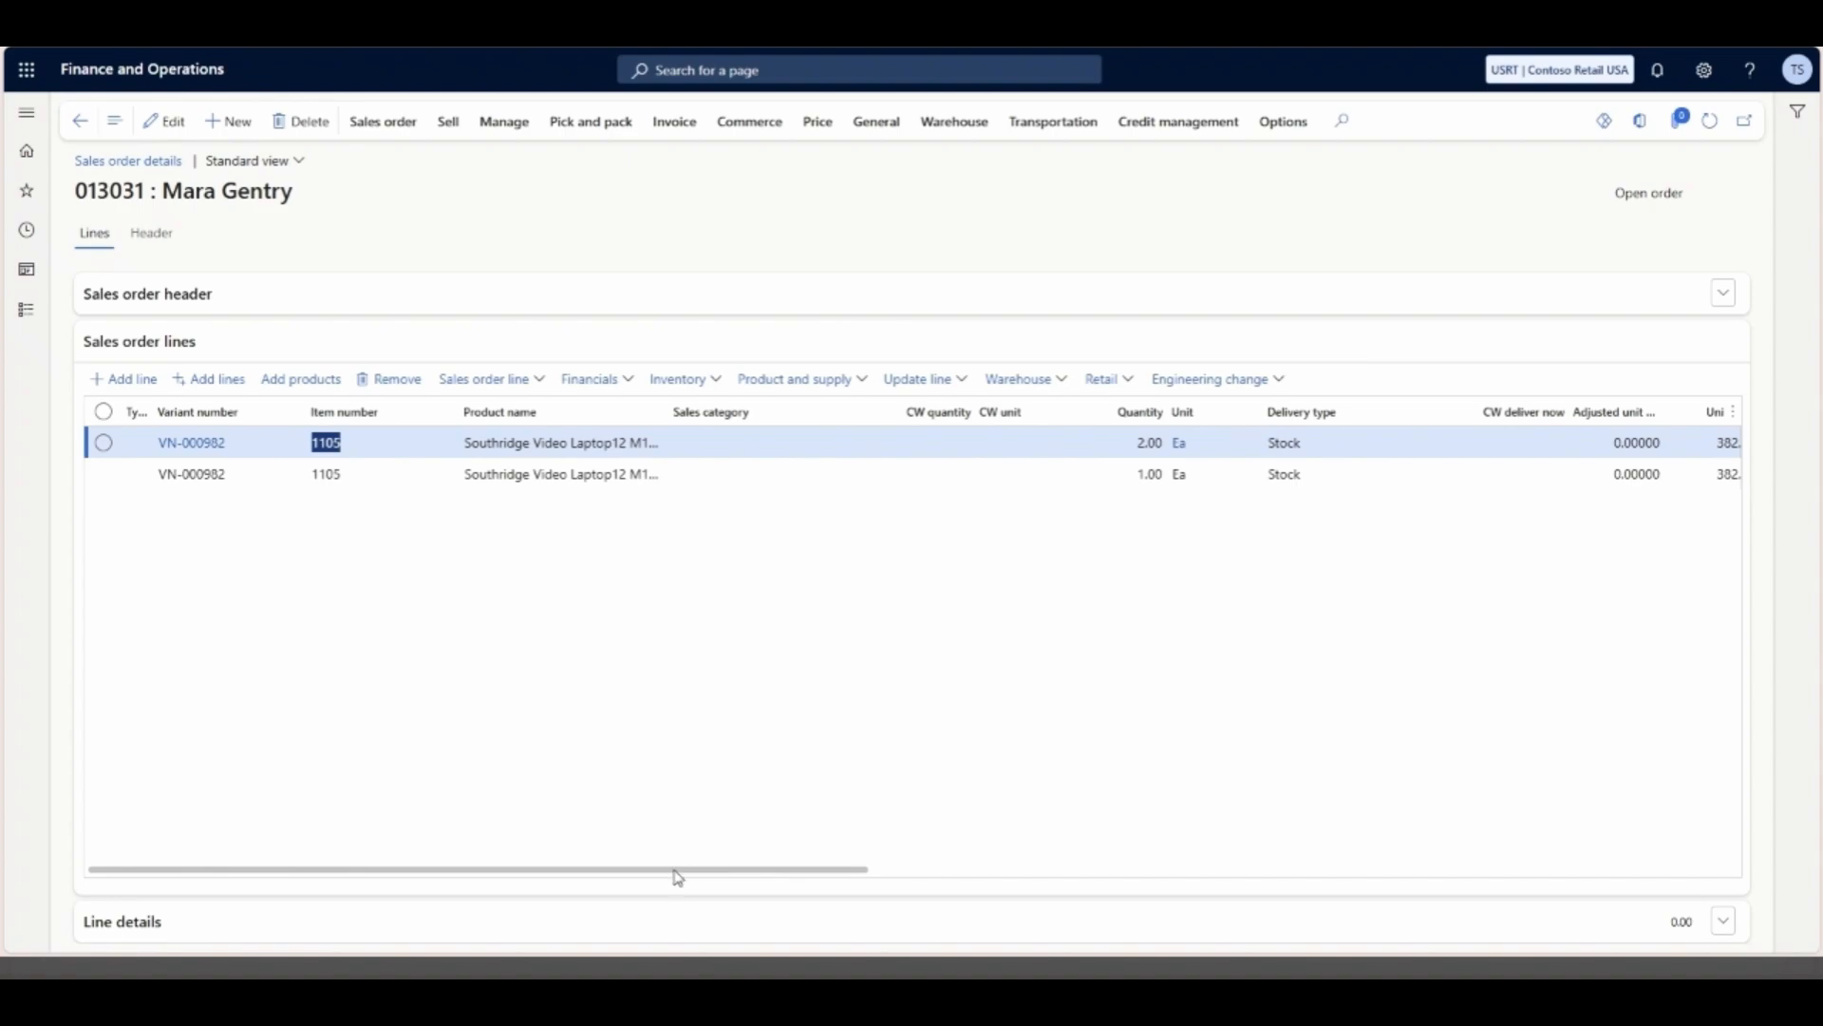
pyautogui.moveTo(459, 876); pyautogui.dragTo(870, 877)
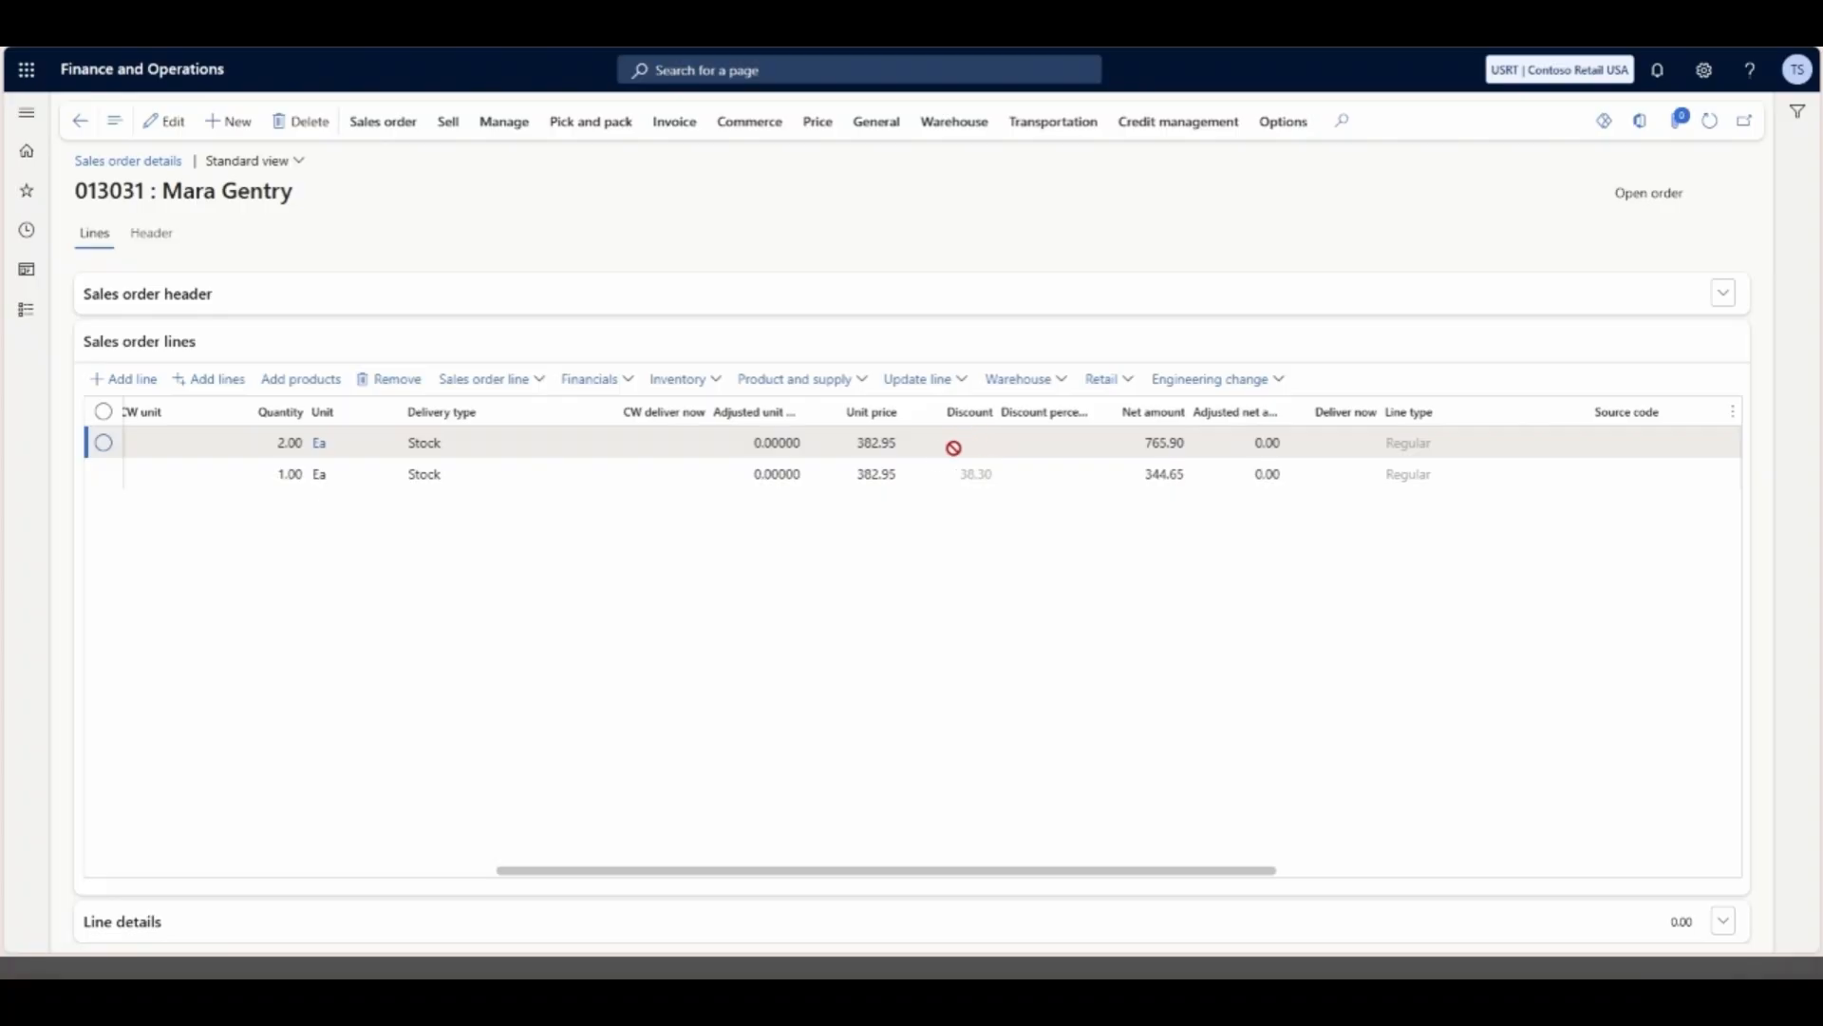
pyautogui.moveTo(664, 871); pyautogui.dragTo(269, 843)
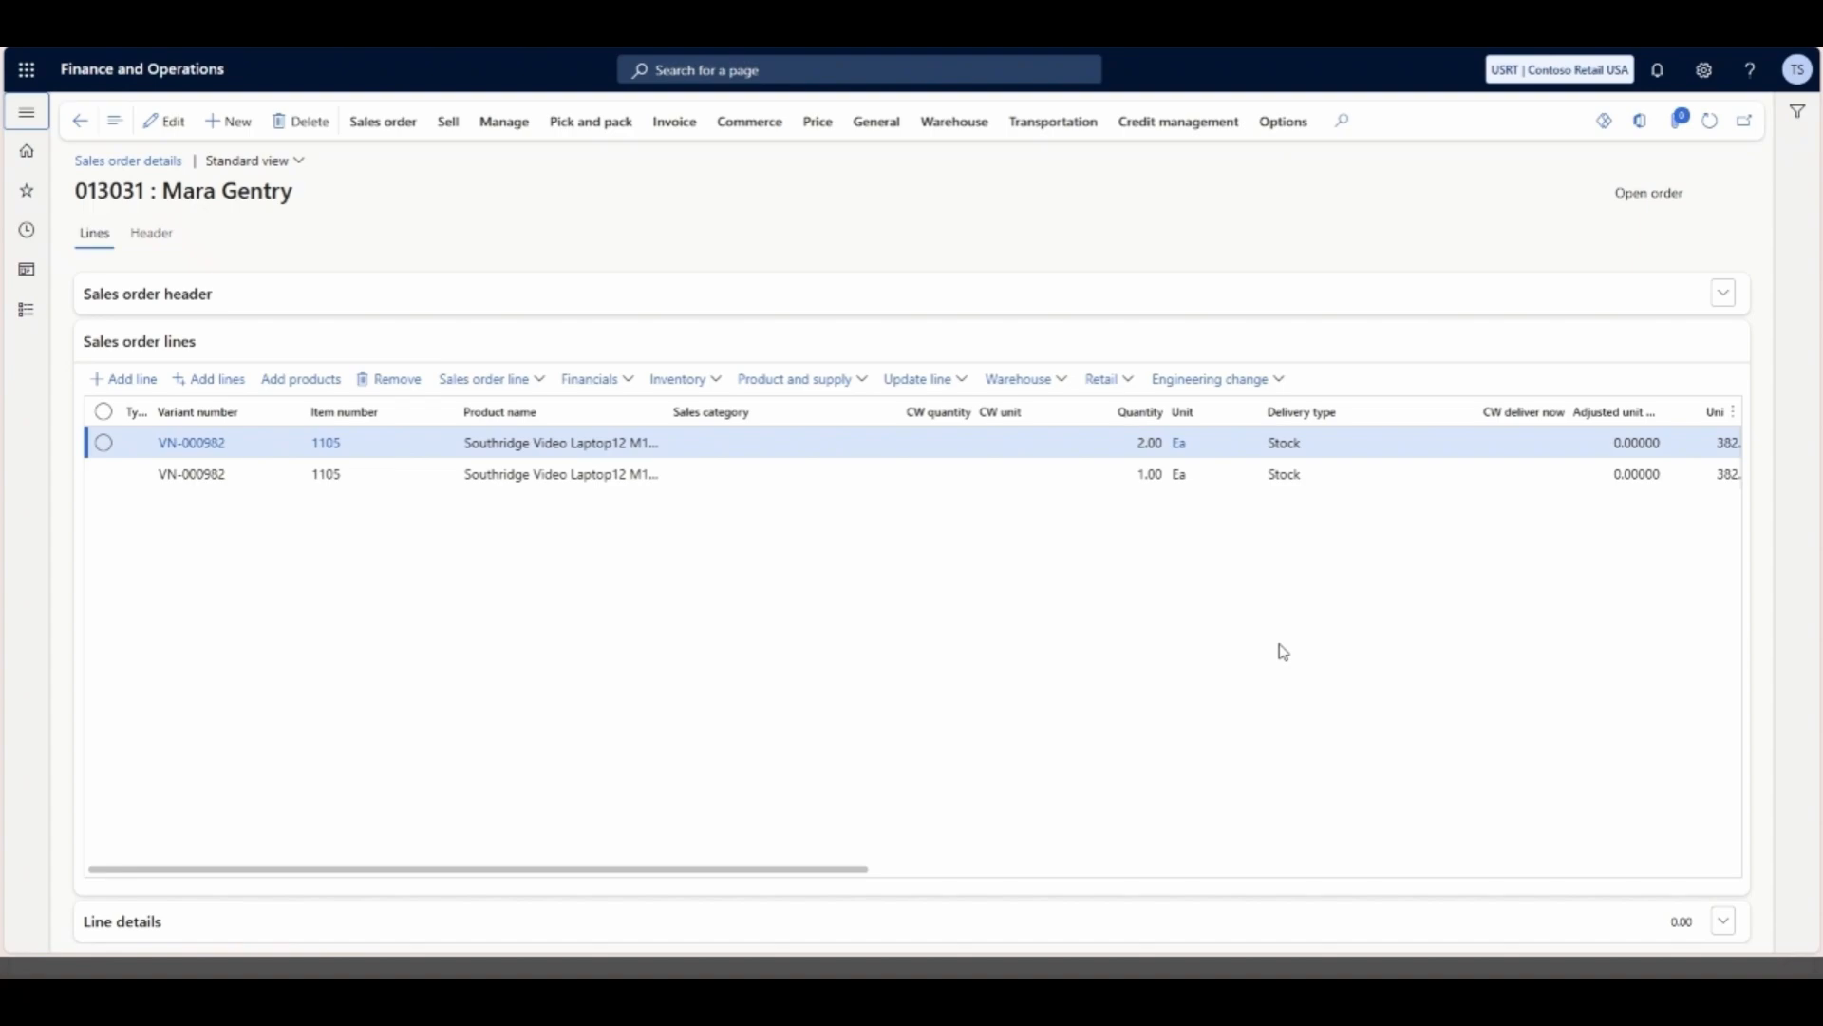
# - Open the price trees in Pricing management and compare the price component codes of the B2B and B2C trees
pyautogui.click(27, 310)
pyautogui.scroll(-1, 119, 504)
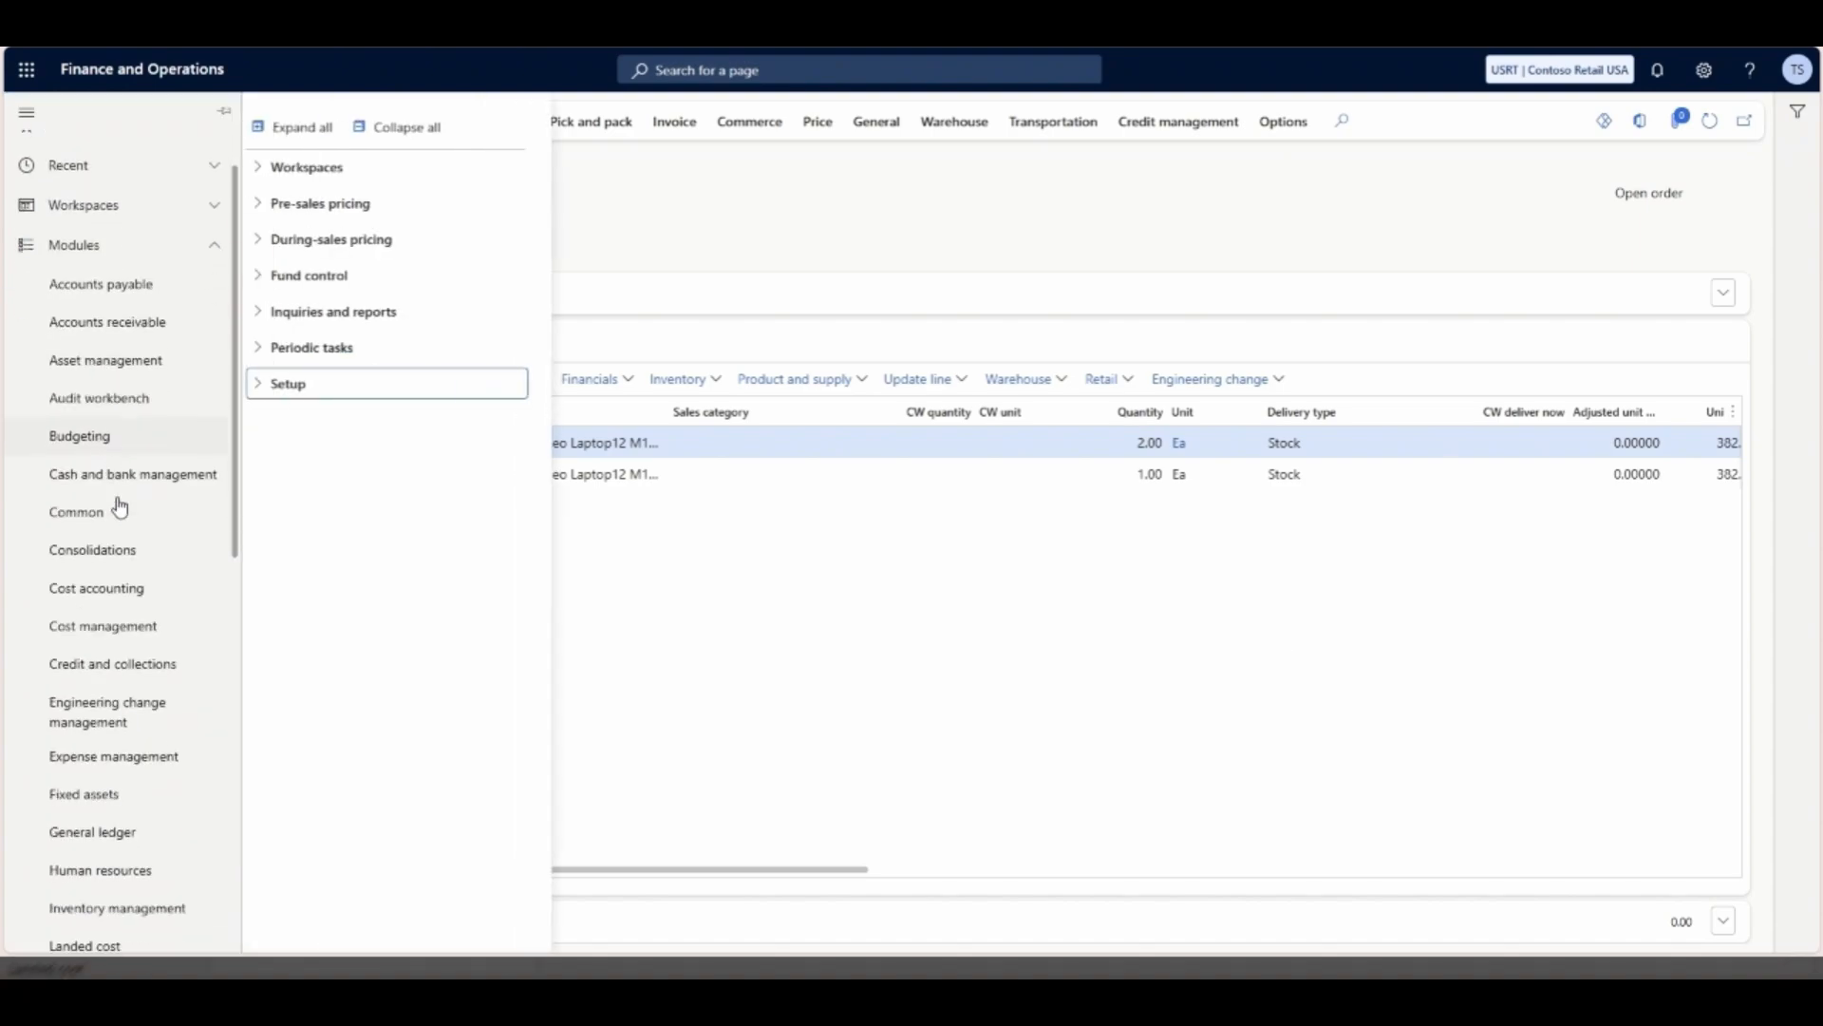
pyautogui.scroll(-6, 138, 486)
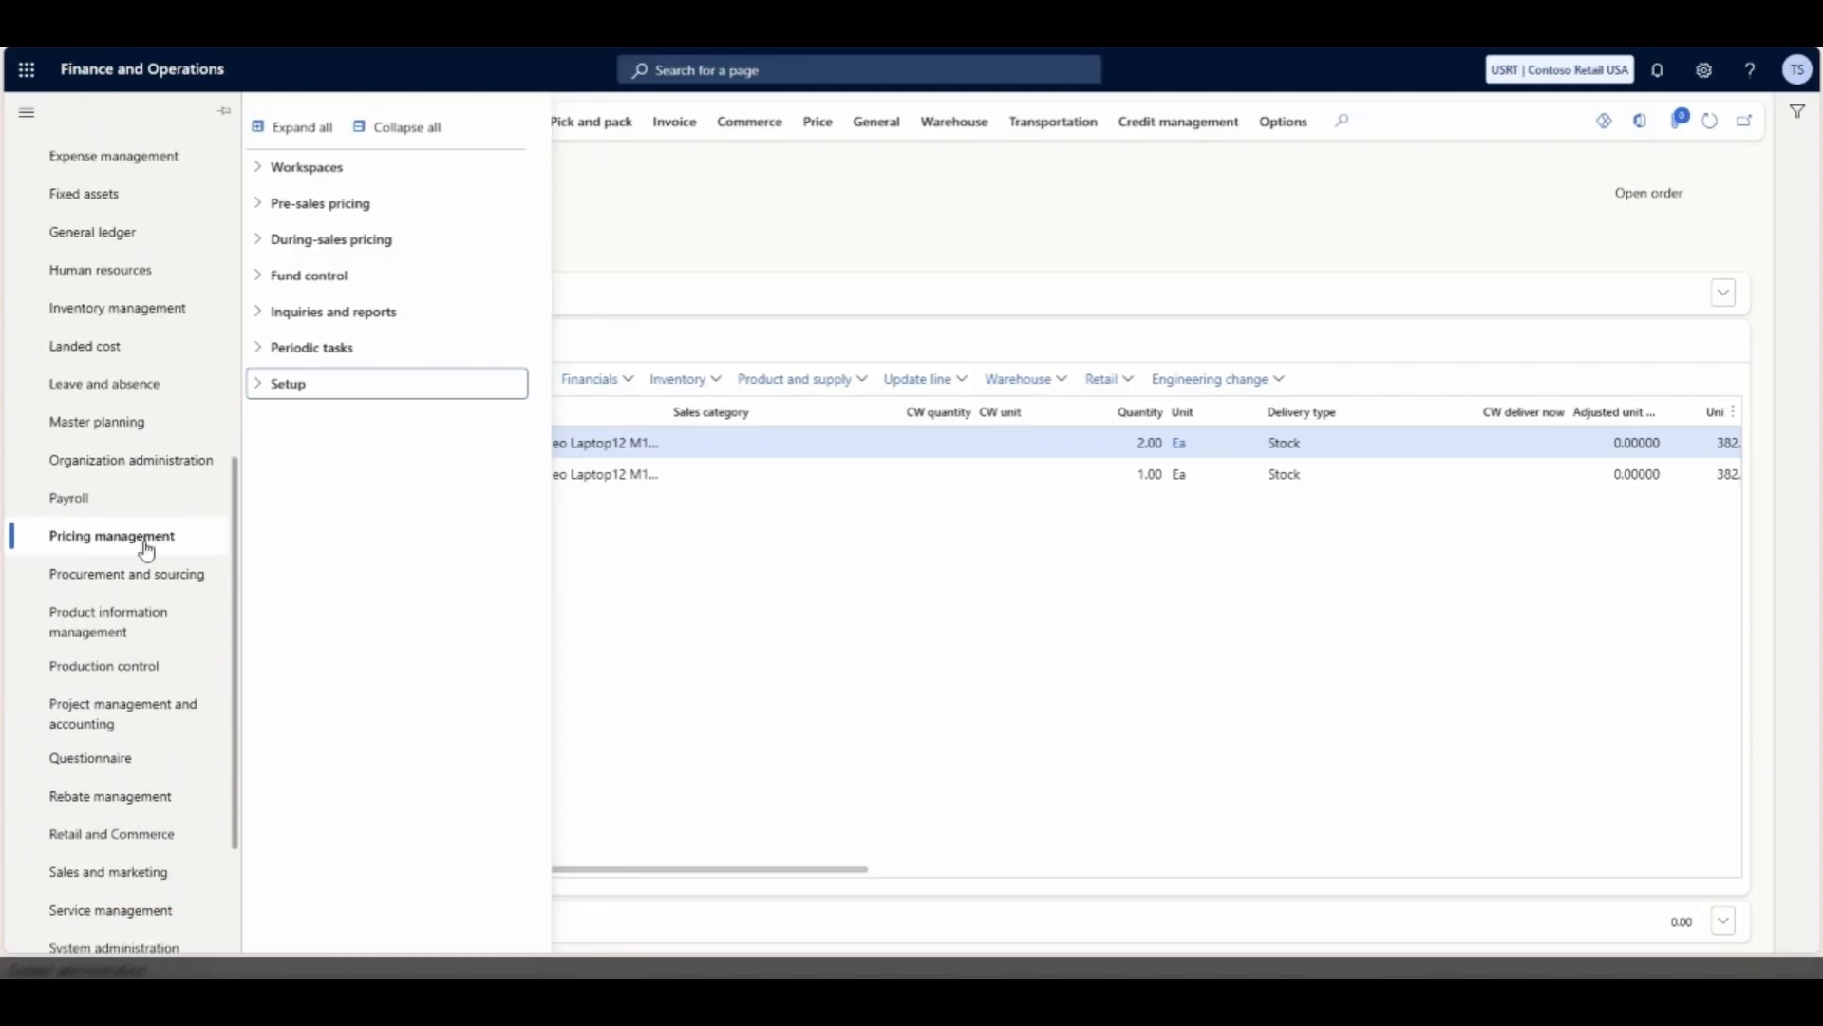
pyautogui.click(259, 388)
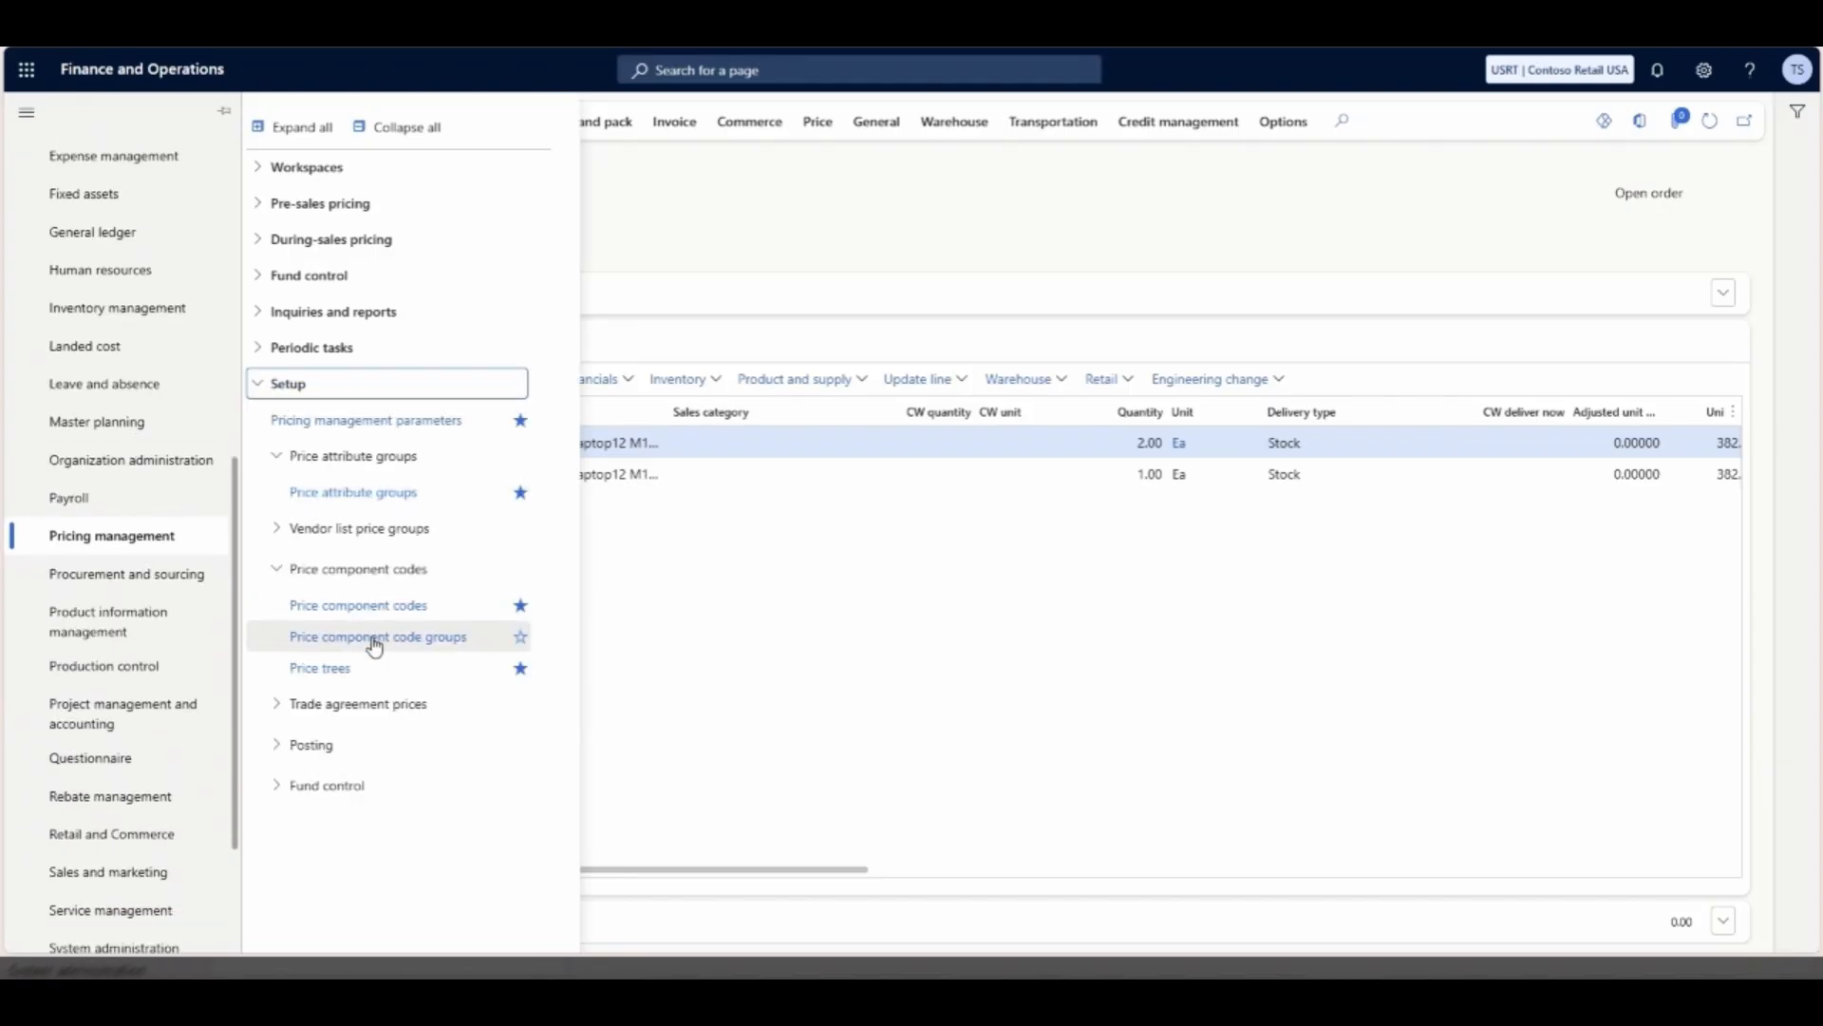
pyautogui.click(345, 676)
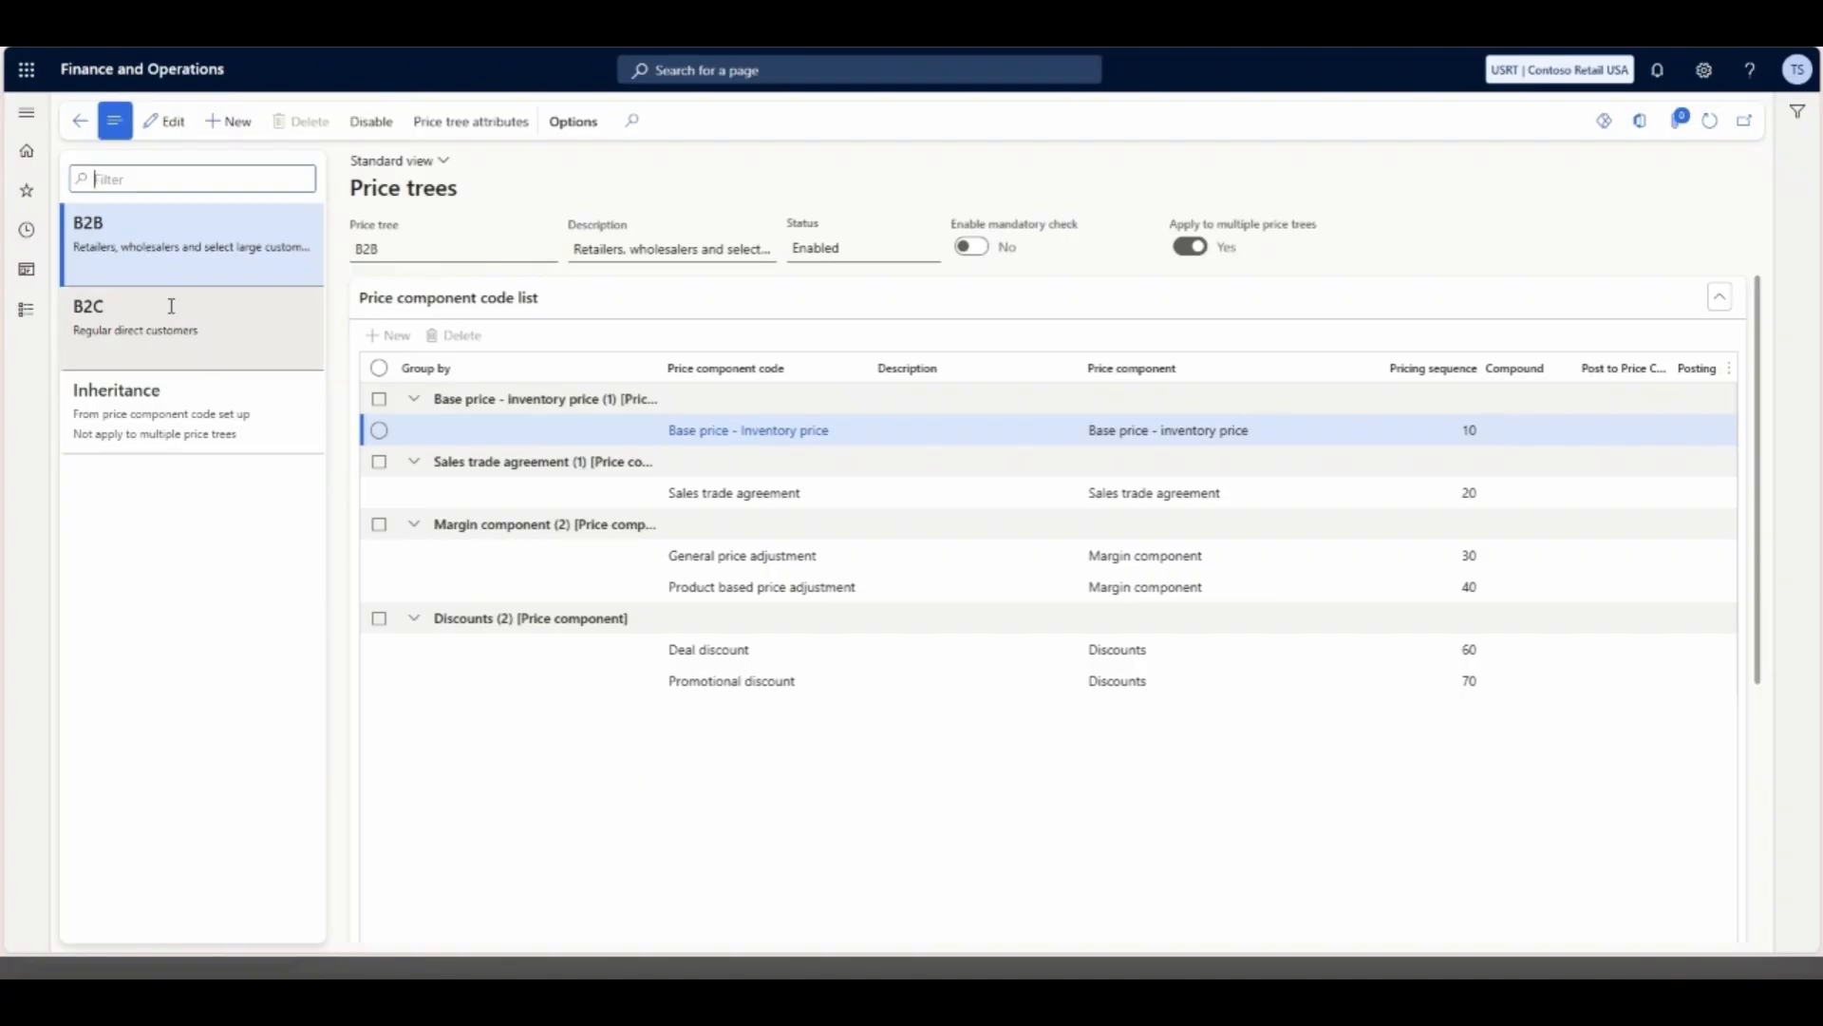
pyautogui.click(163, 336)
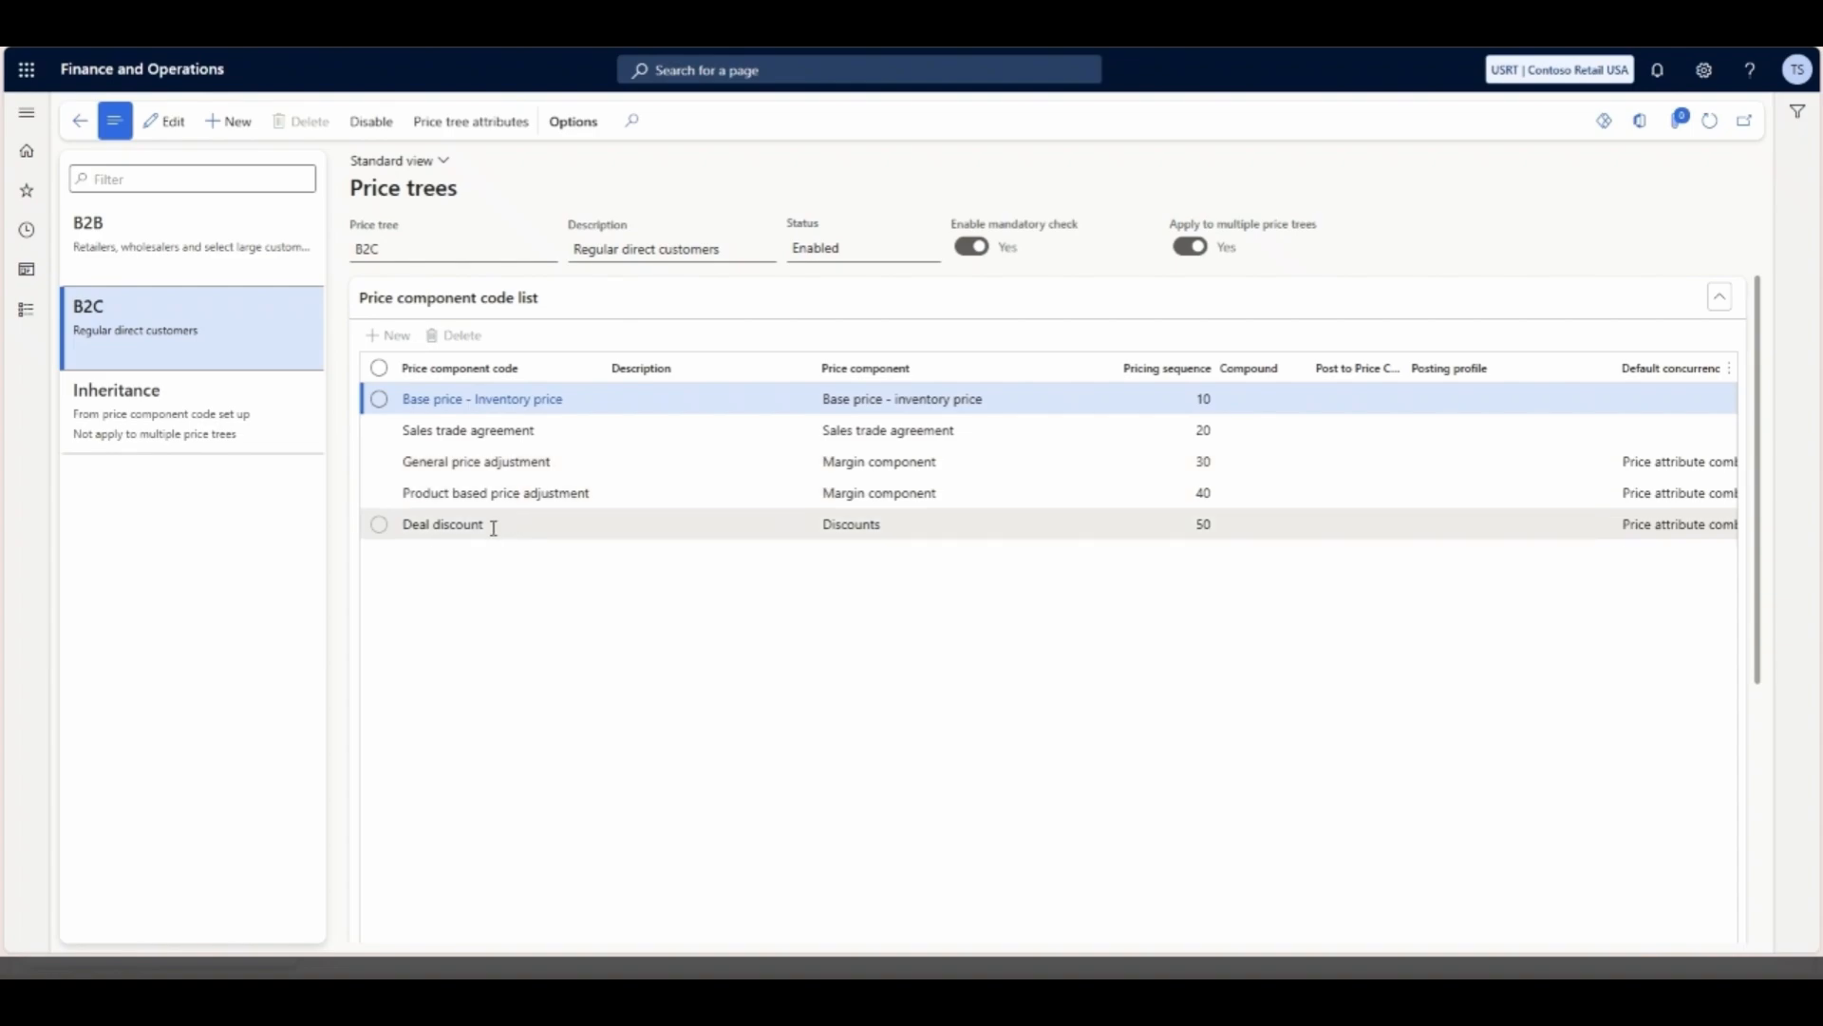
pyautogui.click(180, 240)
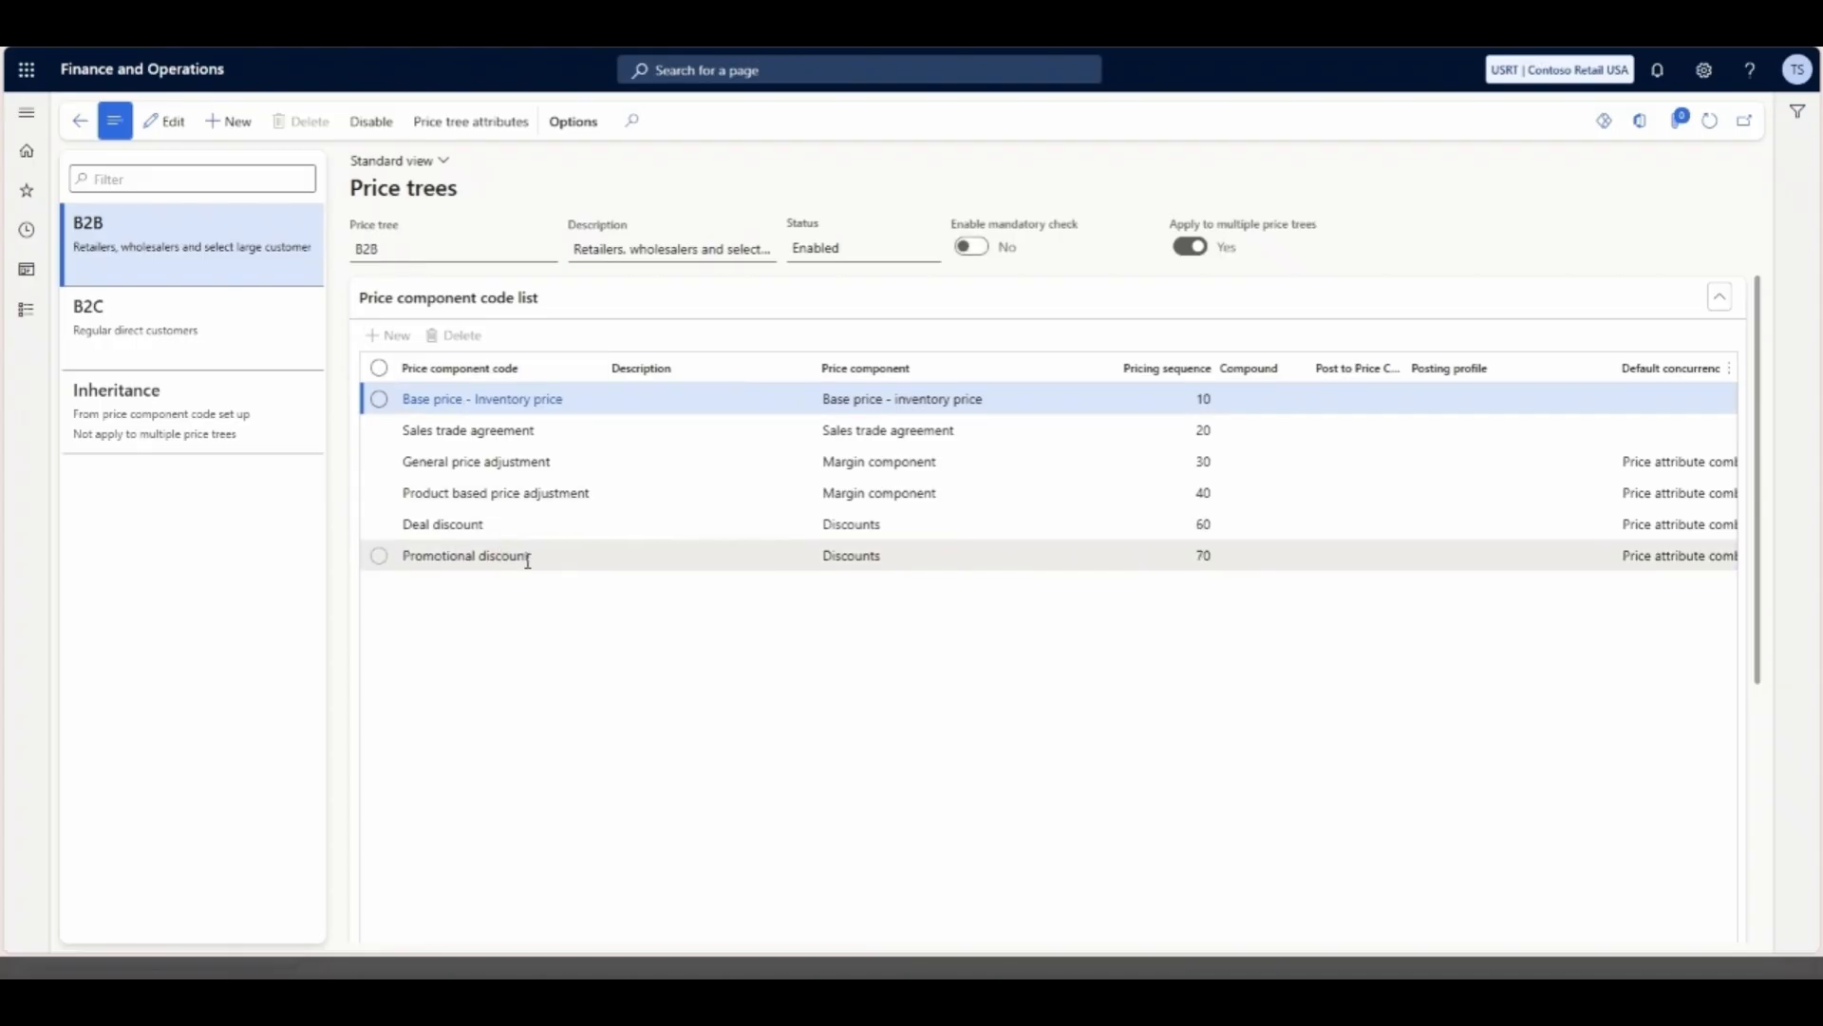
pyautogui.click(183, 317)
pyautogui.click(177, 231)
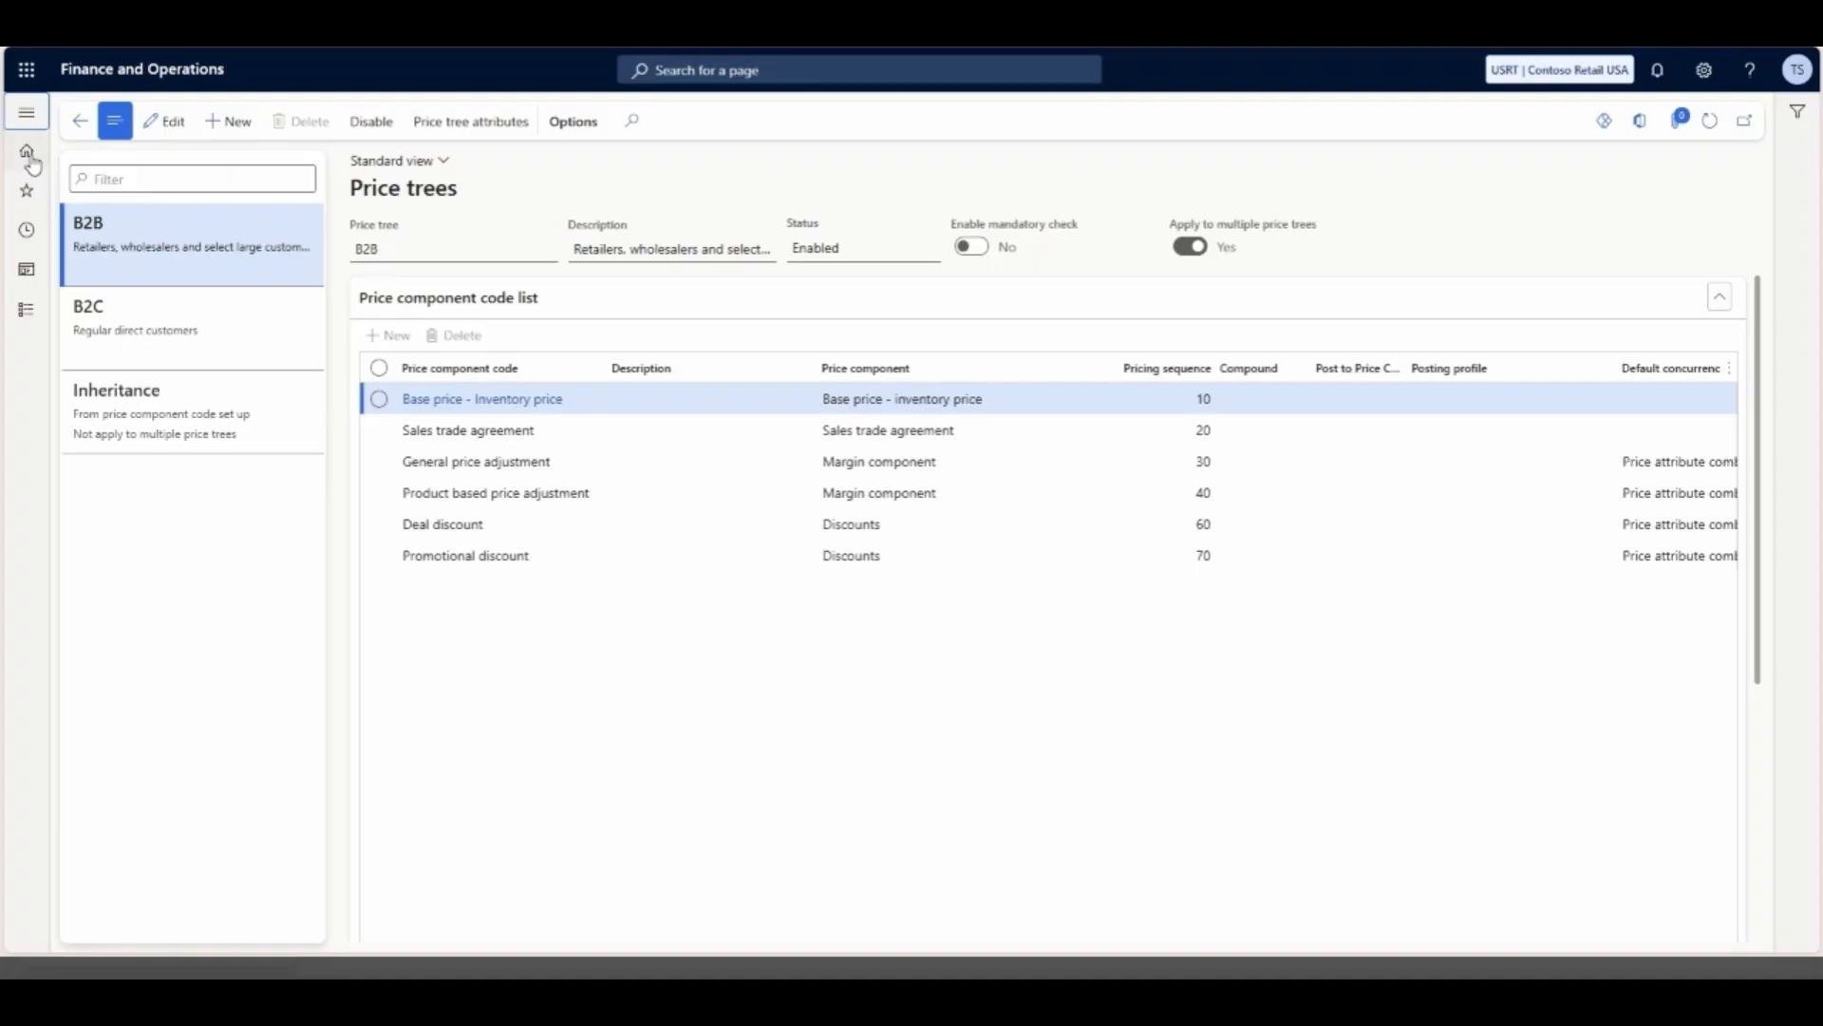
# - Open the Contoso University 10% off Laptops discount among the during-sales discounts in Pricing management
pyautogui.click(26, 327)
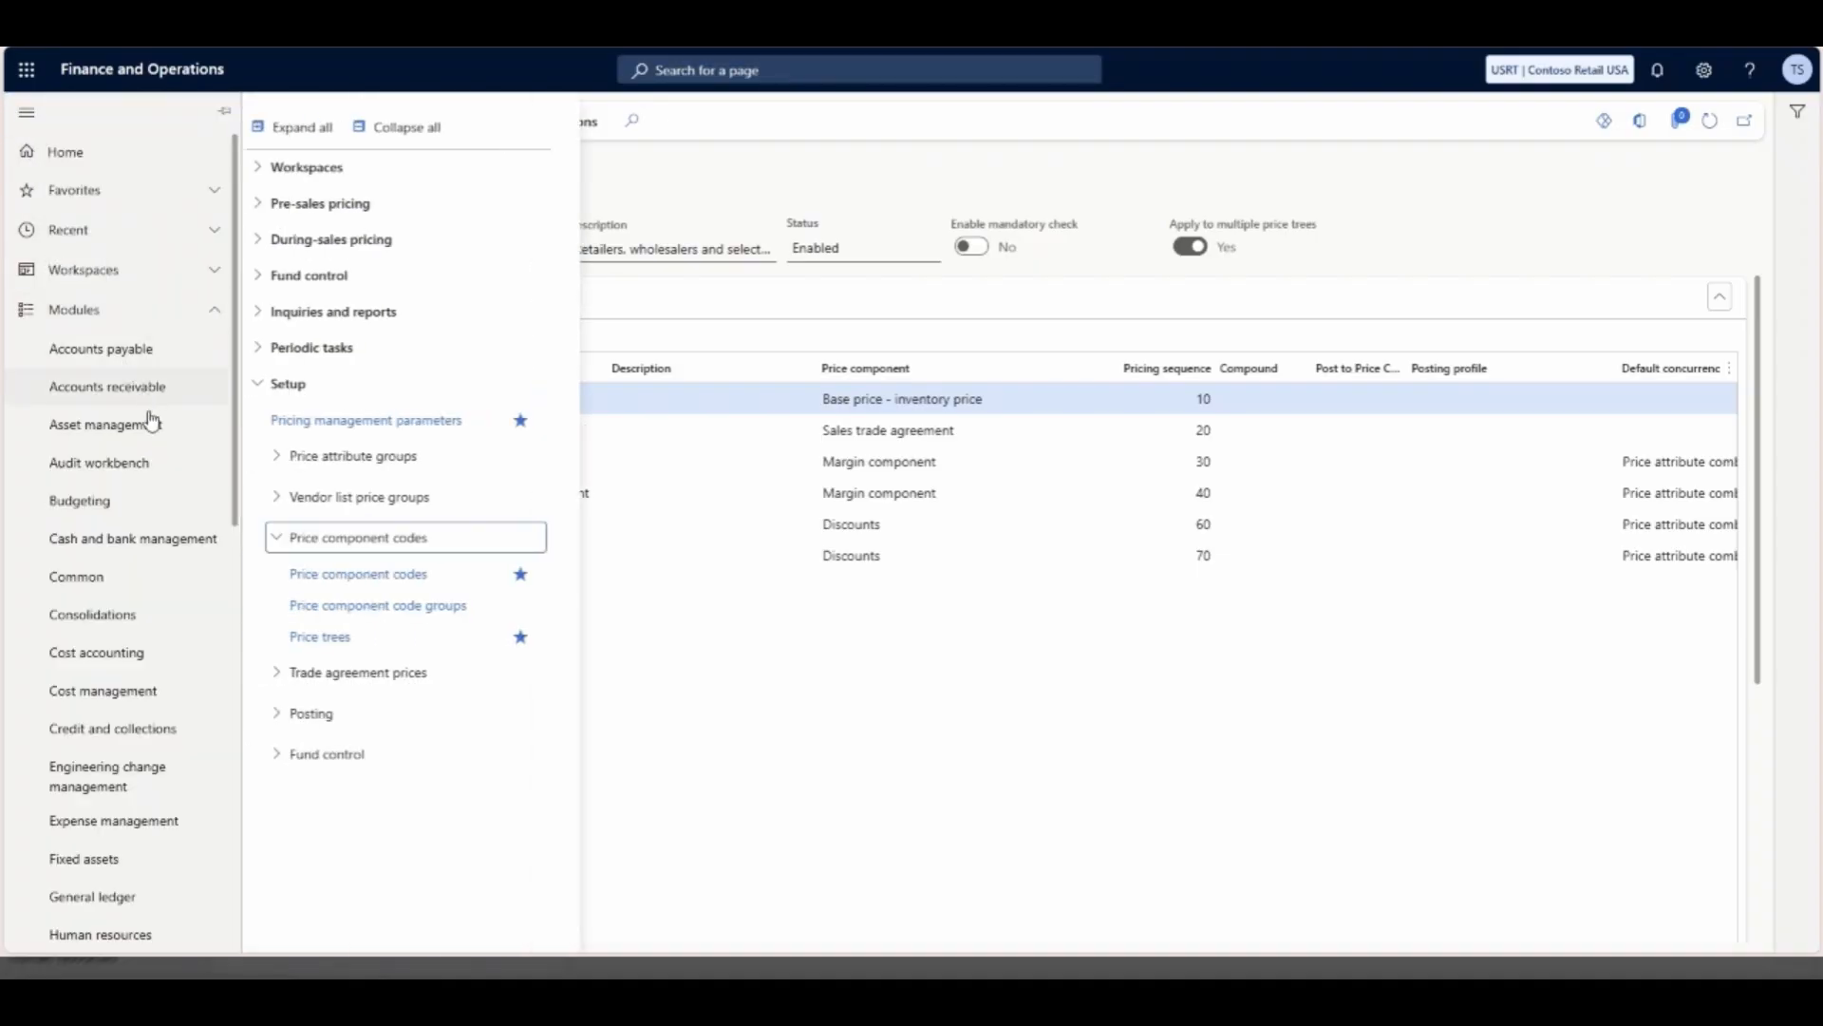
pyautogui.scroll(-5, 152, 546)
pyautogui.scroll(-2, 139, 608)
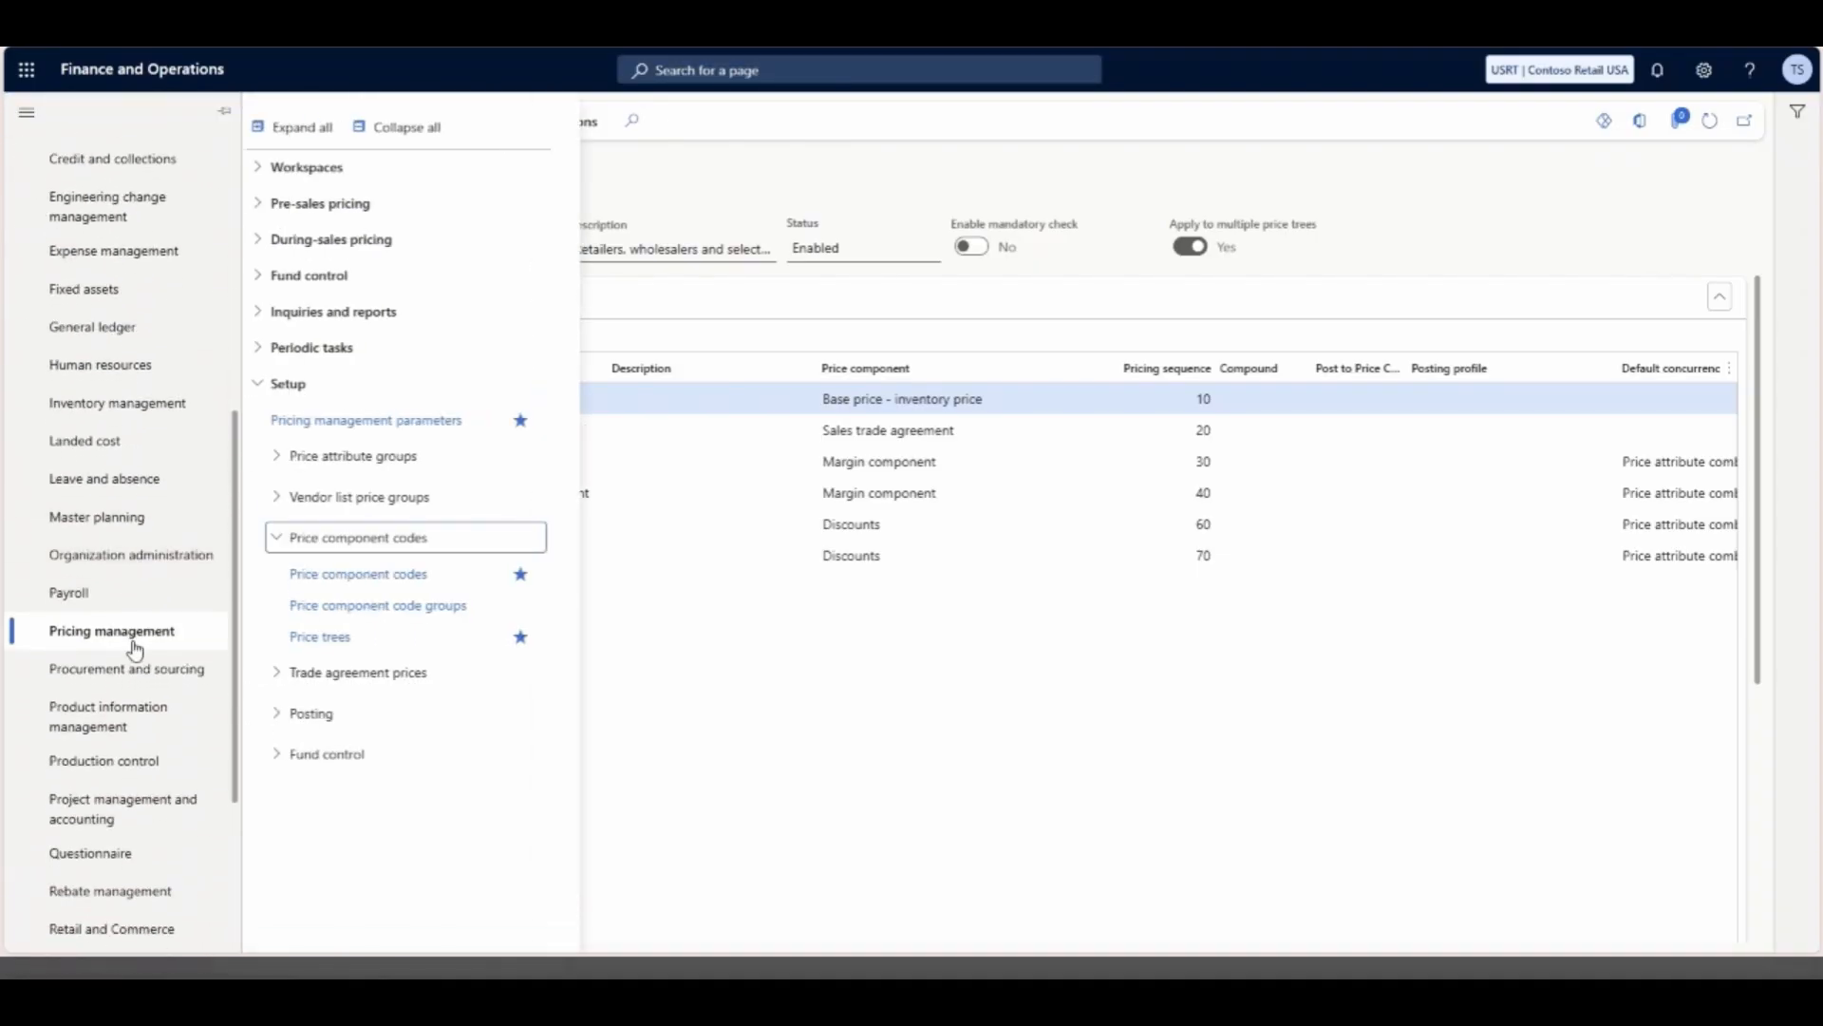
pyautogui.click(259, 244)
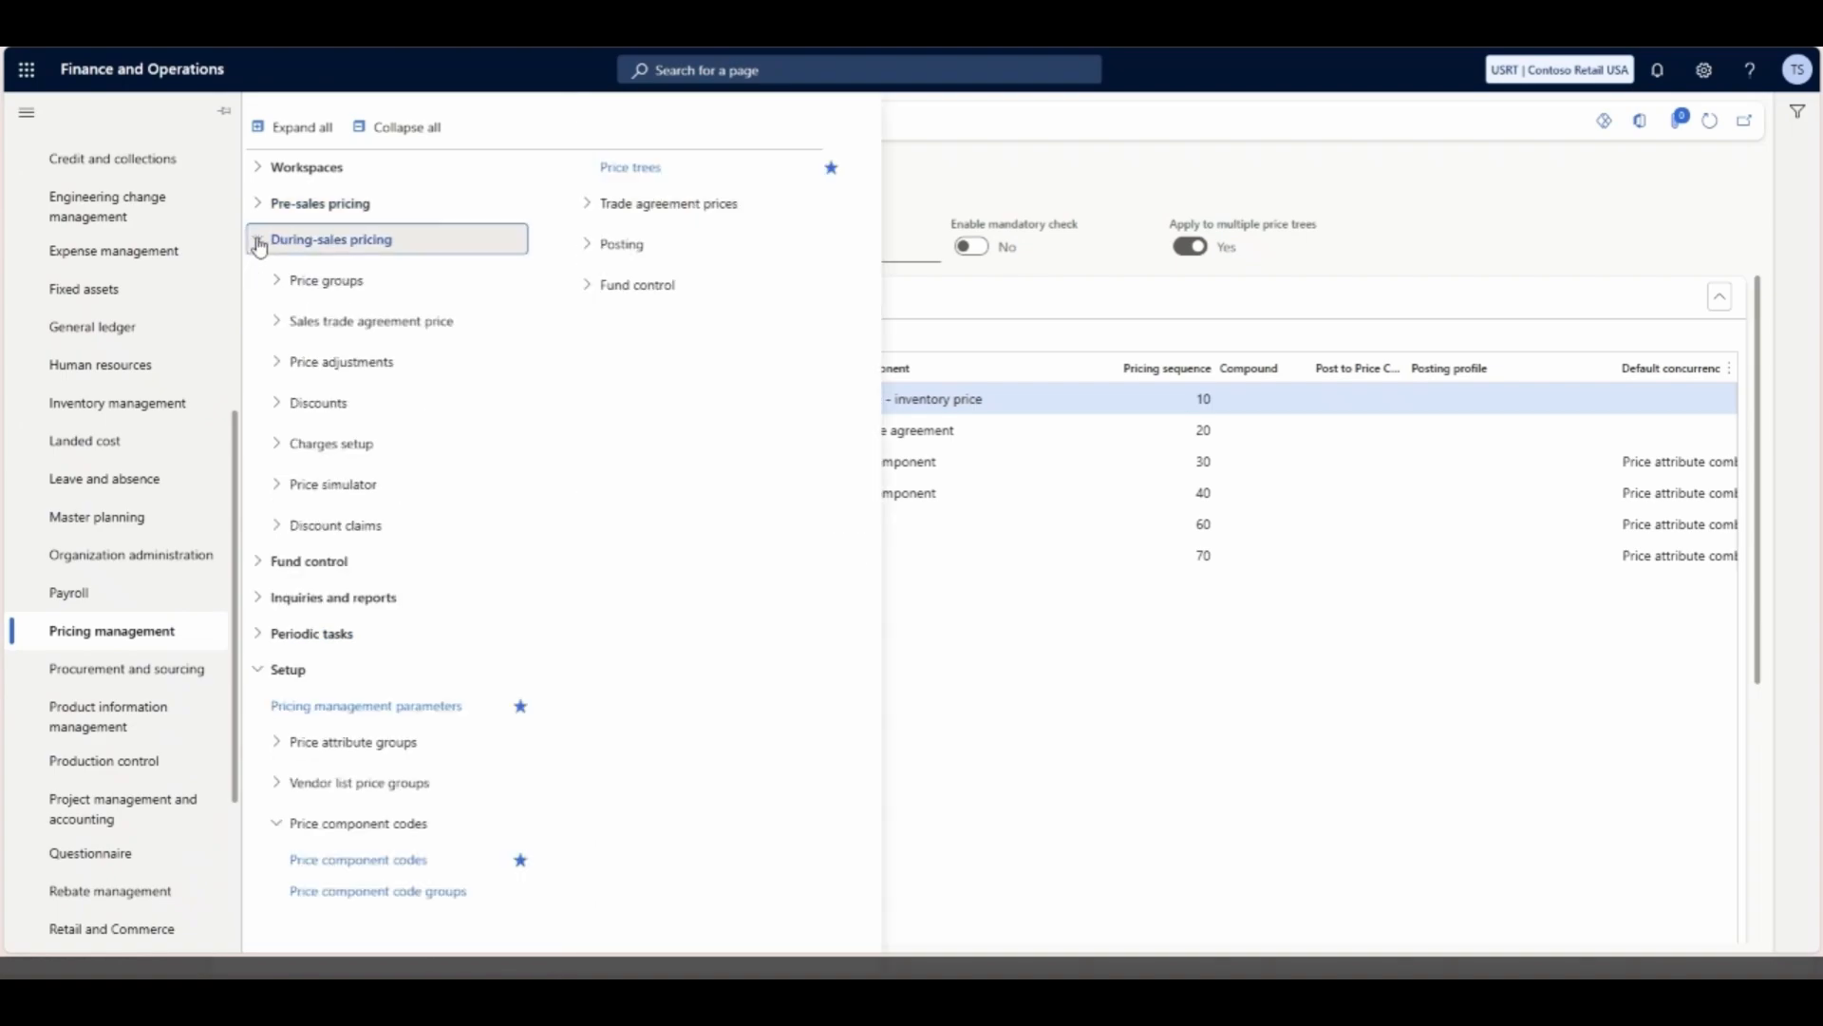
pyautogui.click(276, 407)
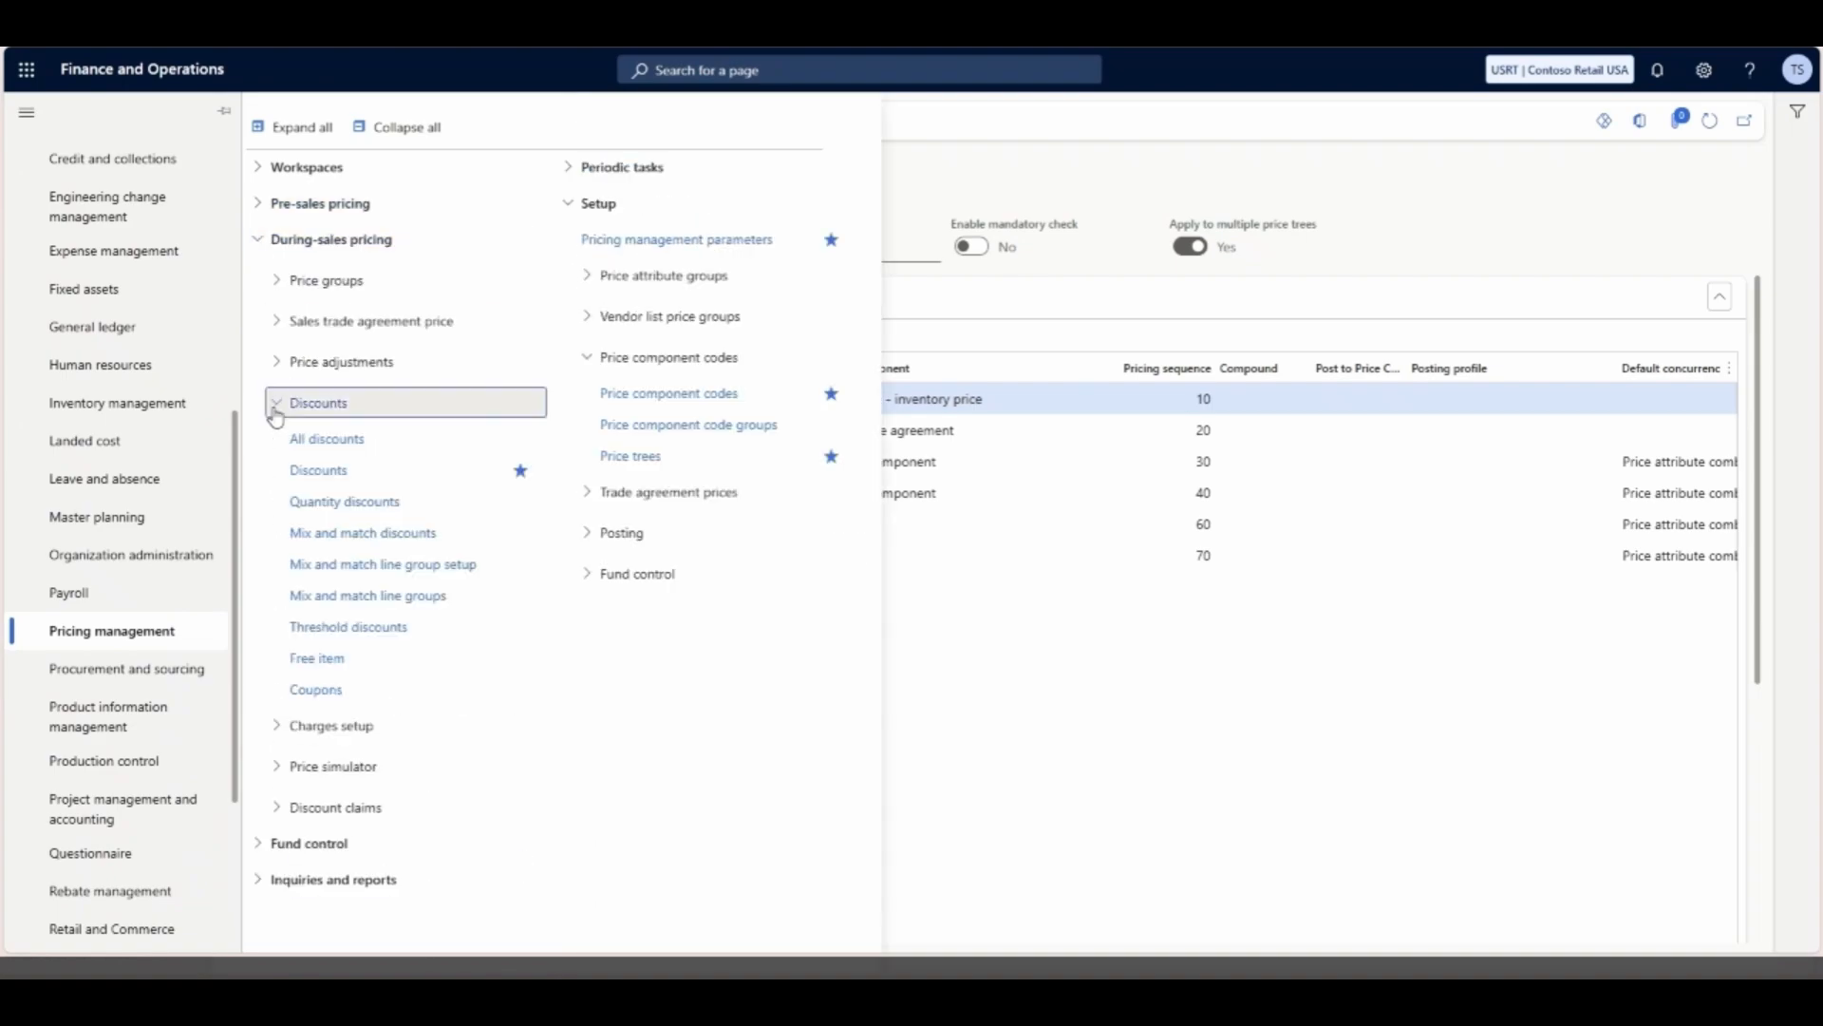
pyautogui.click(334, 473)
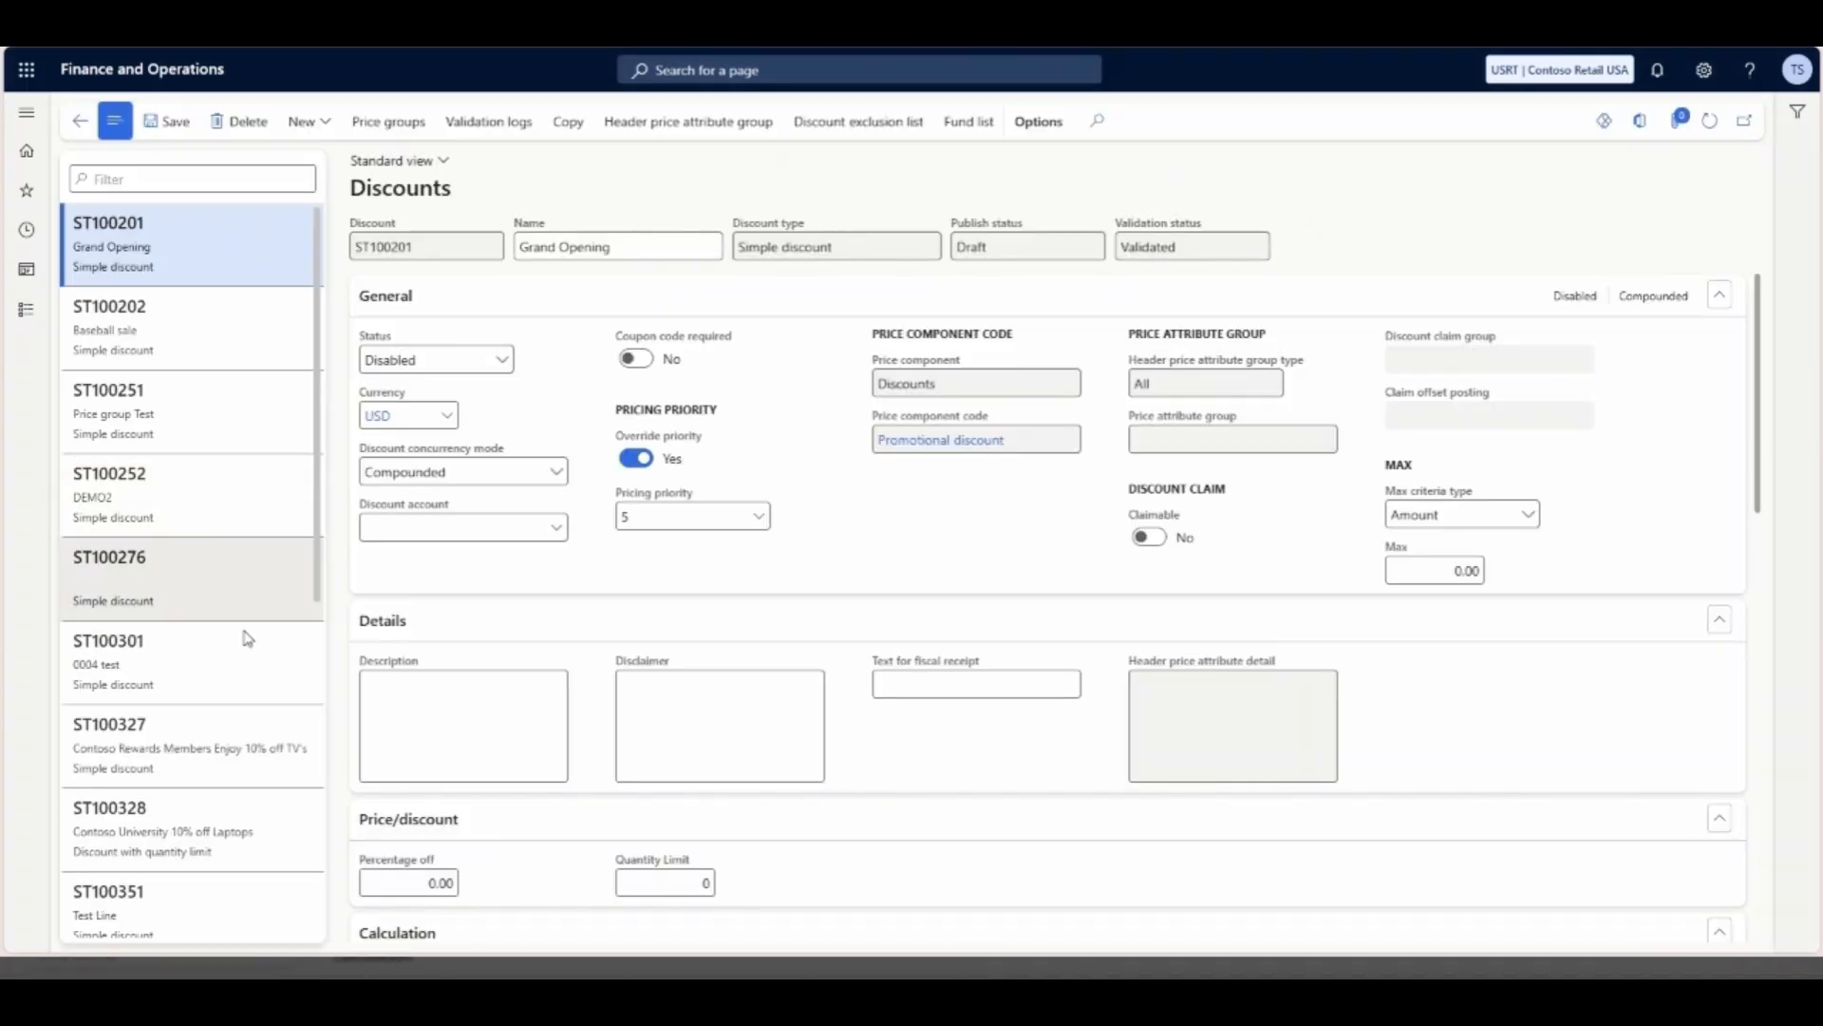
pyautogui.click(205, 825)
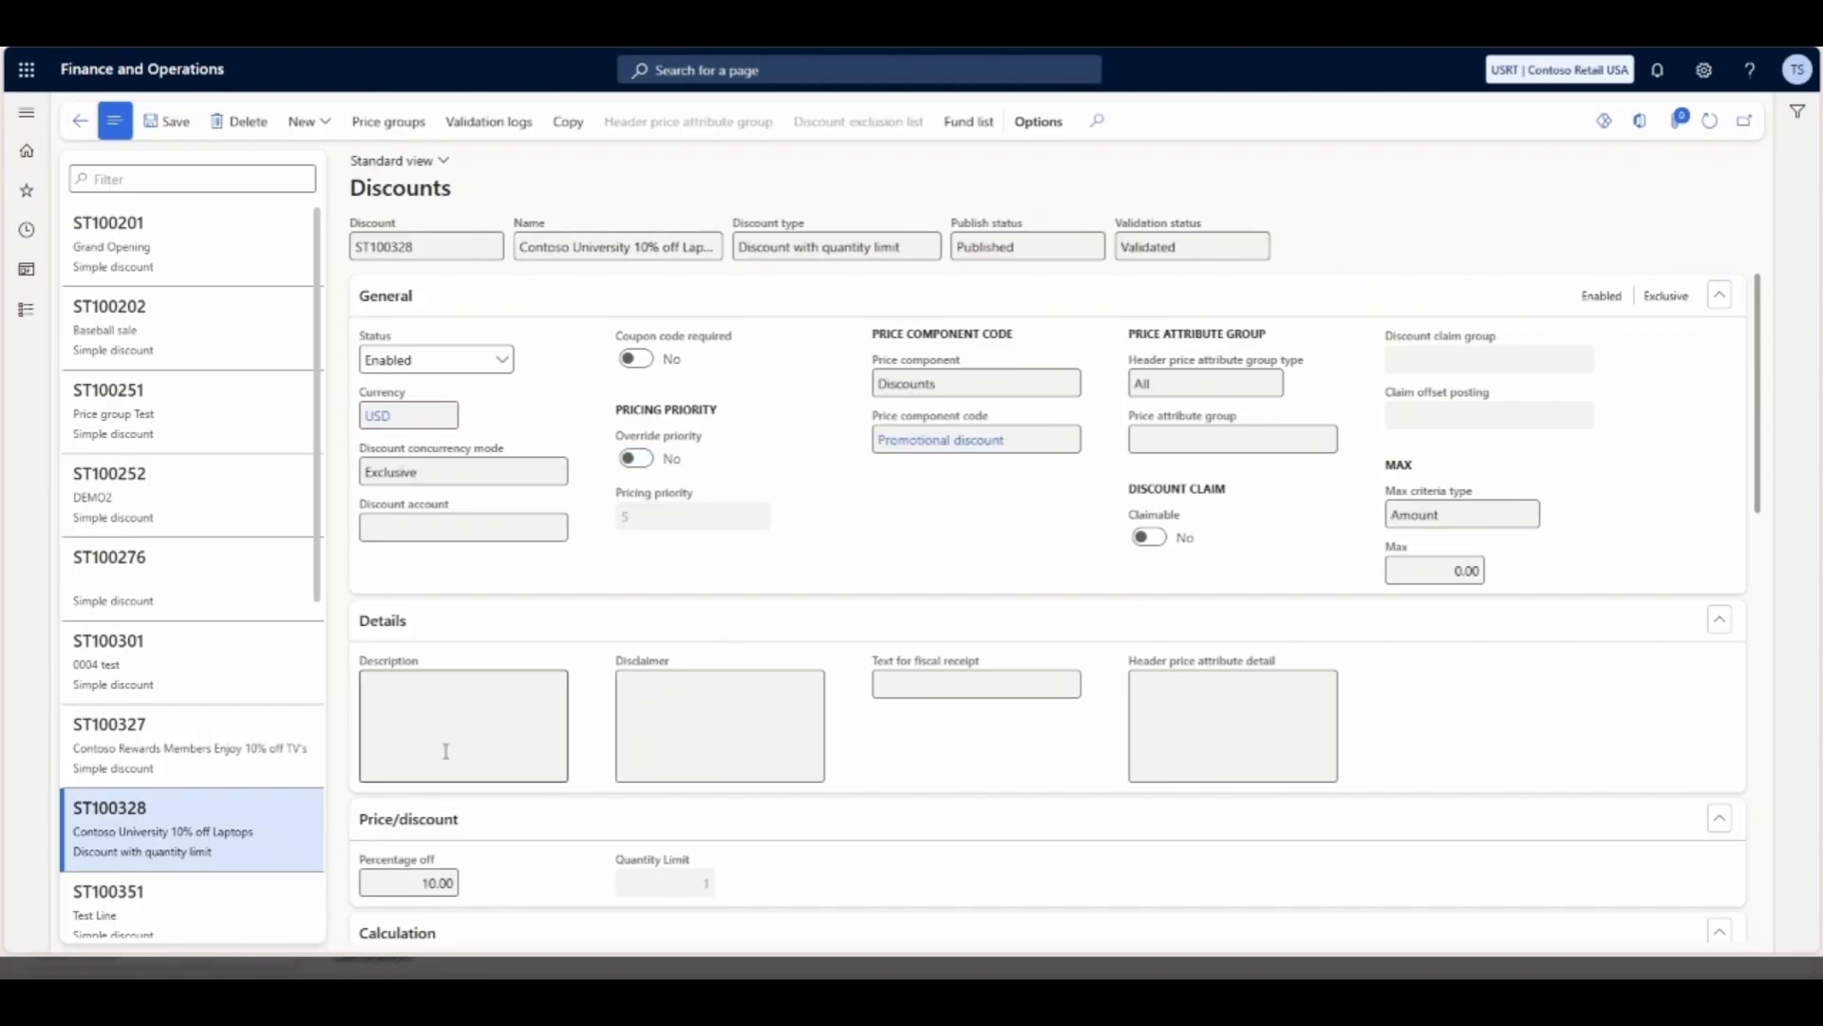
# - Examine the laptop discount's price component code, percentage off, quantity limit, pricing sequence and validation period
pyautogui.scroll(-1, 636, 596)
pyautogui.scroll(1, 632, 592)
pyautogui.scroll(-3, 984, 548)
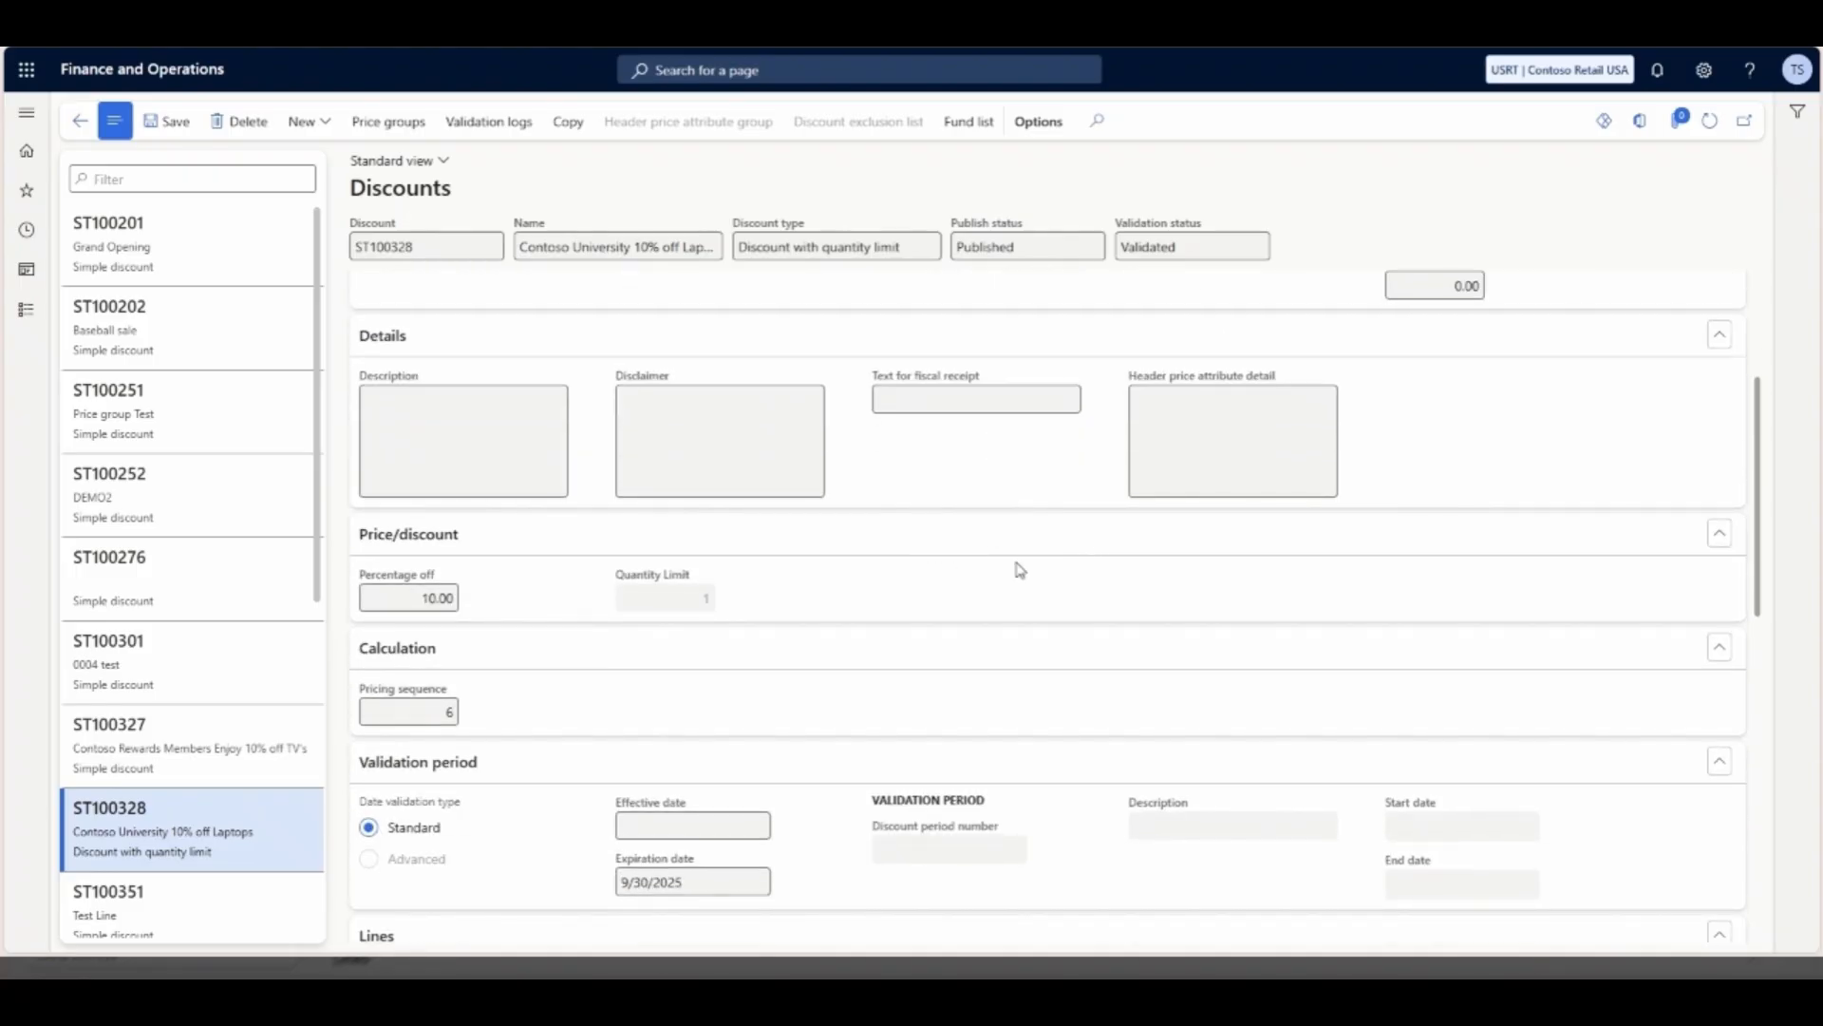
pyautogui.moveTo(684, 593)
pyautogui.scroll(2, 904, 566)
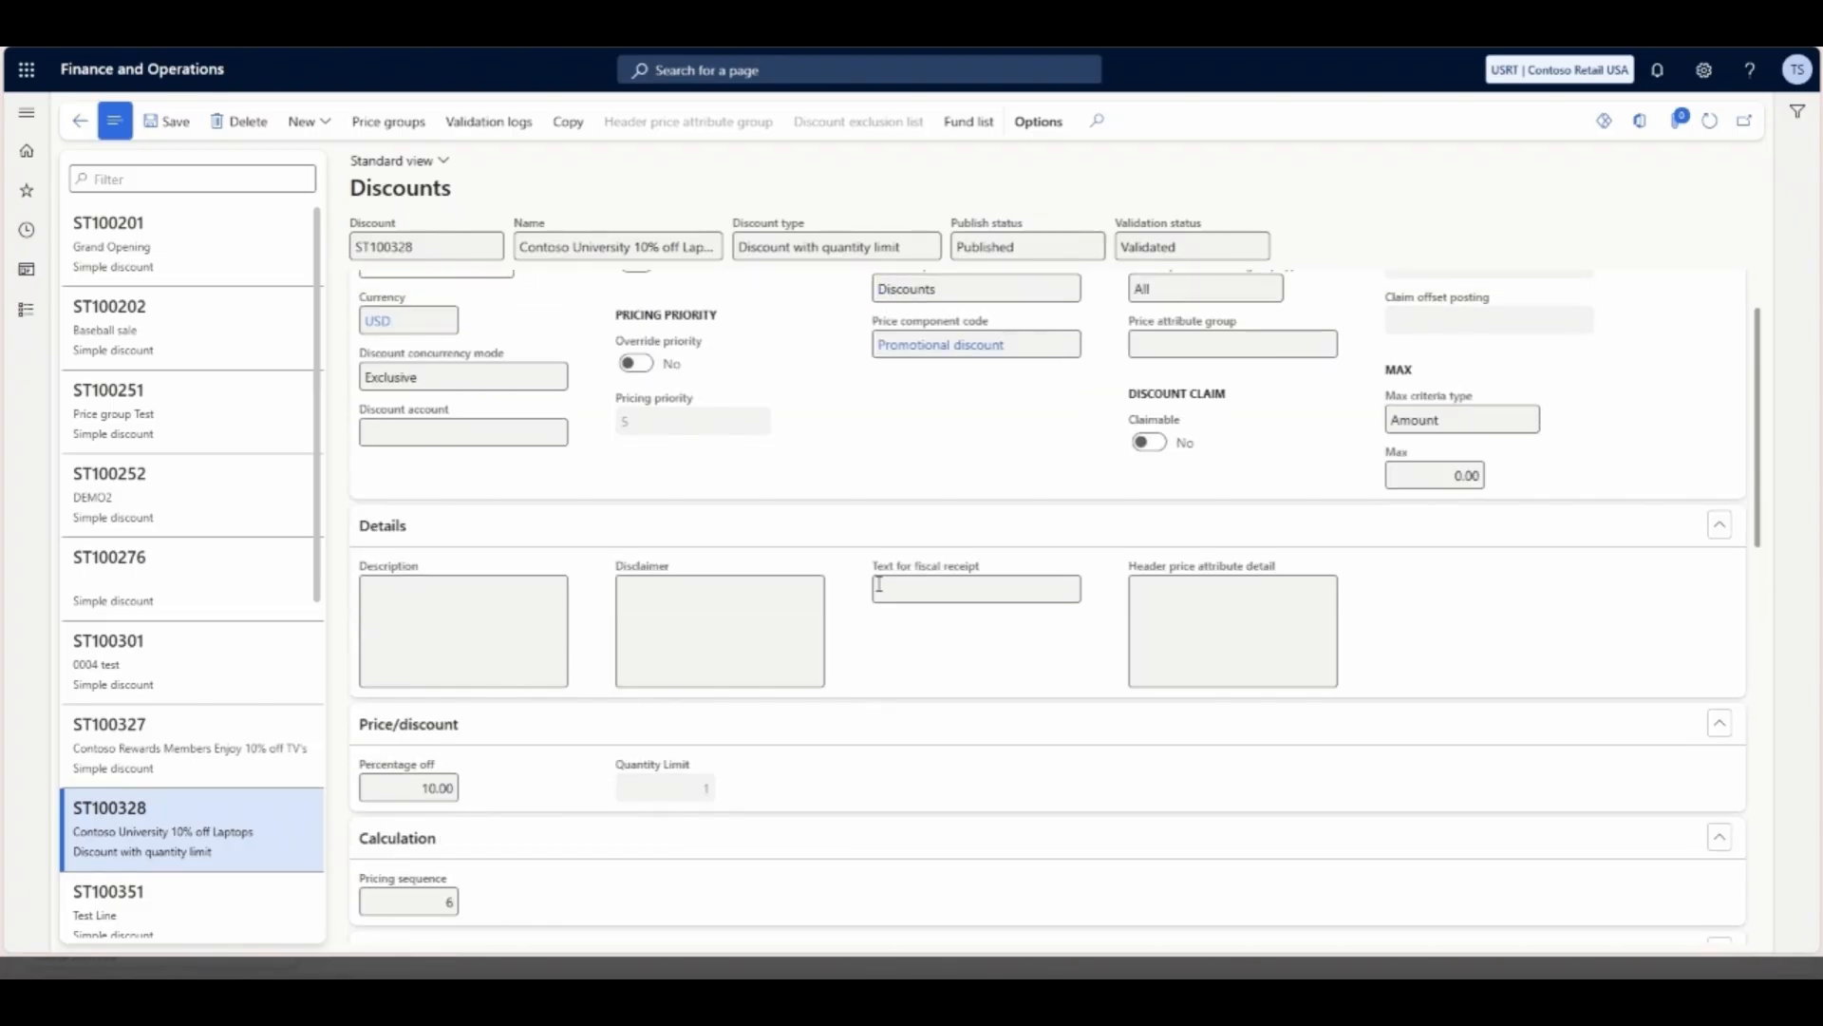
pyautogui.scroll(1, 897, 607)
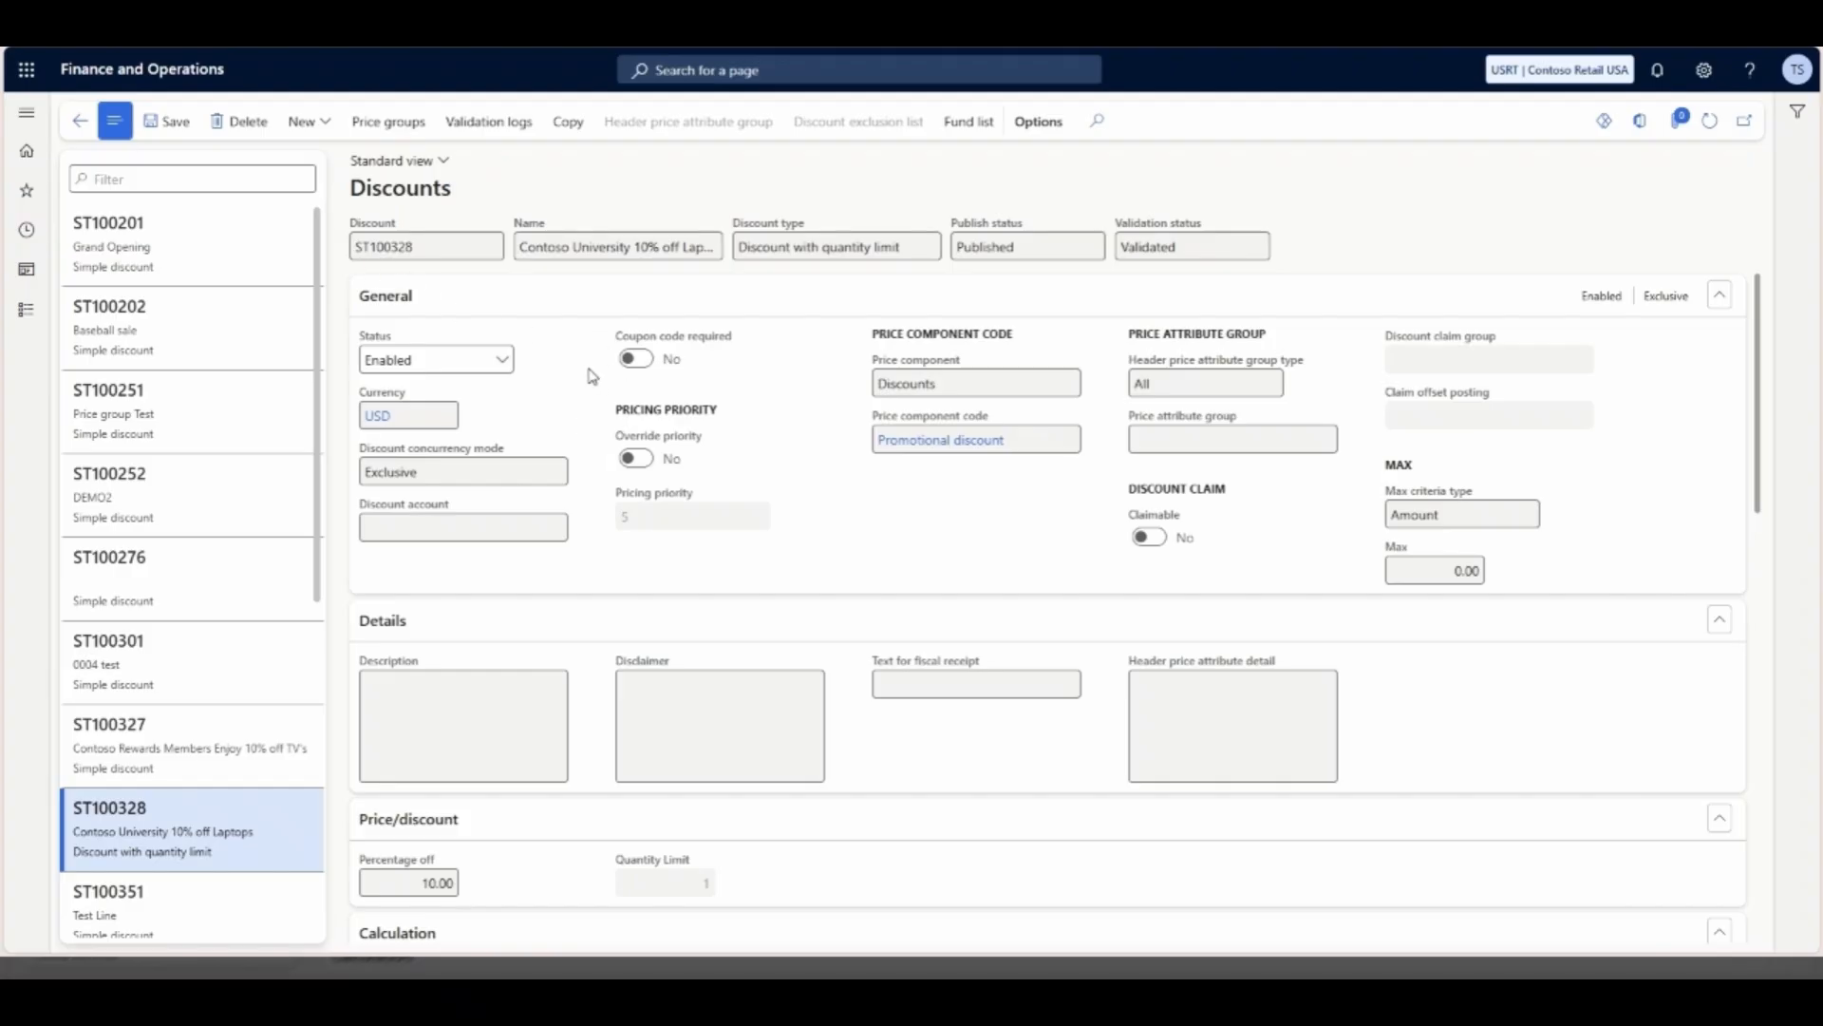
# - Open the price simulator from during-sales pricing in Pricing management
pyautogui.click(26, 310)
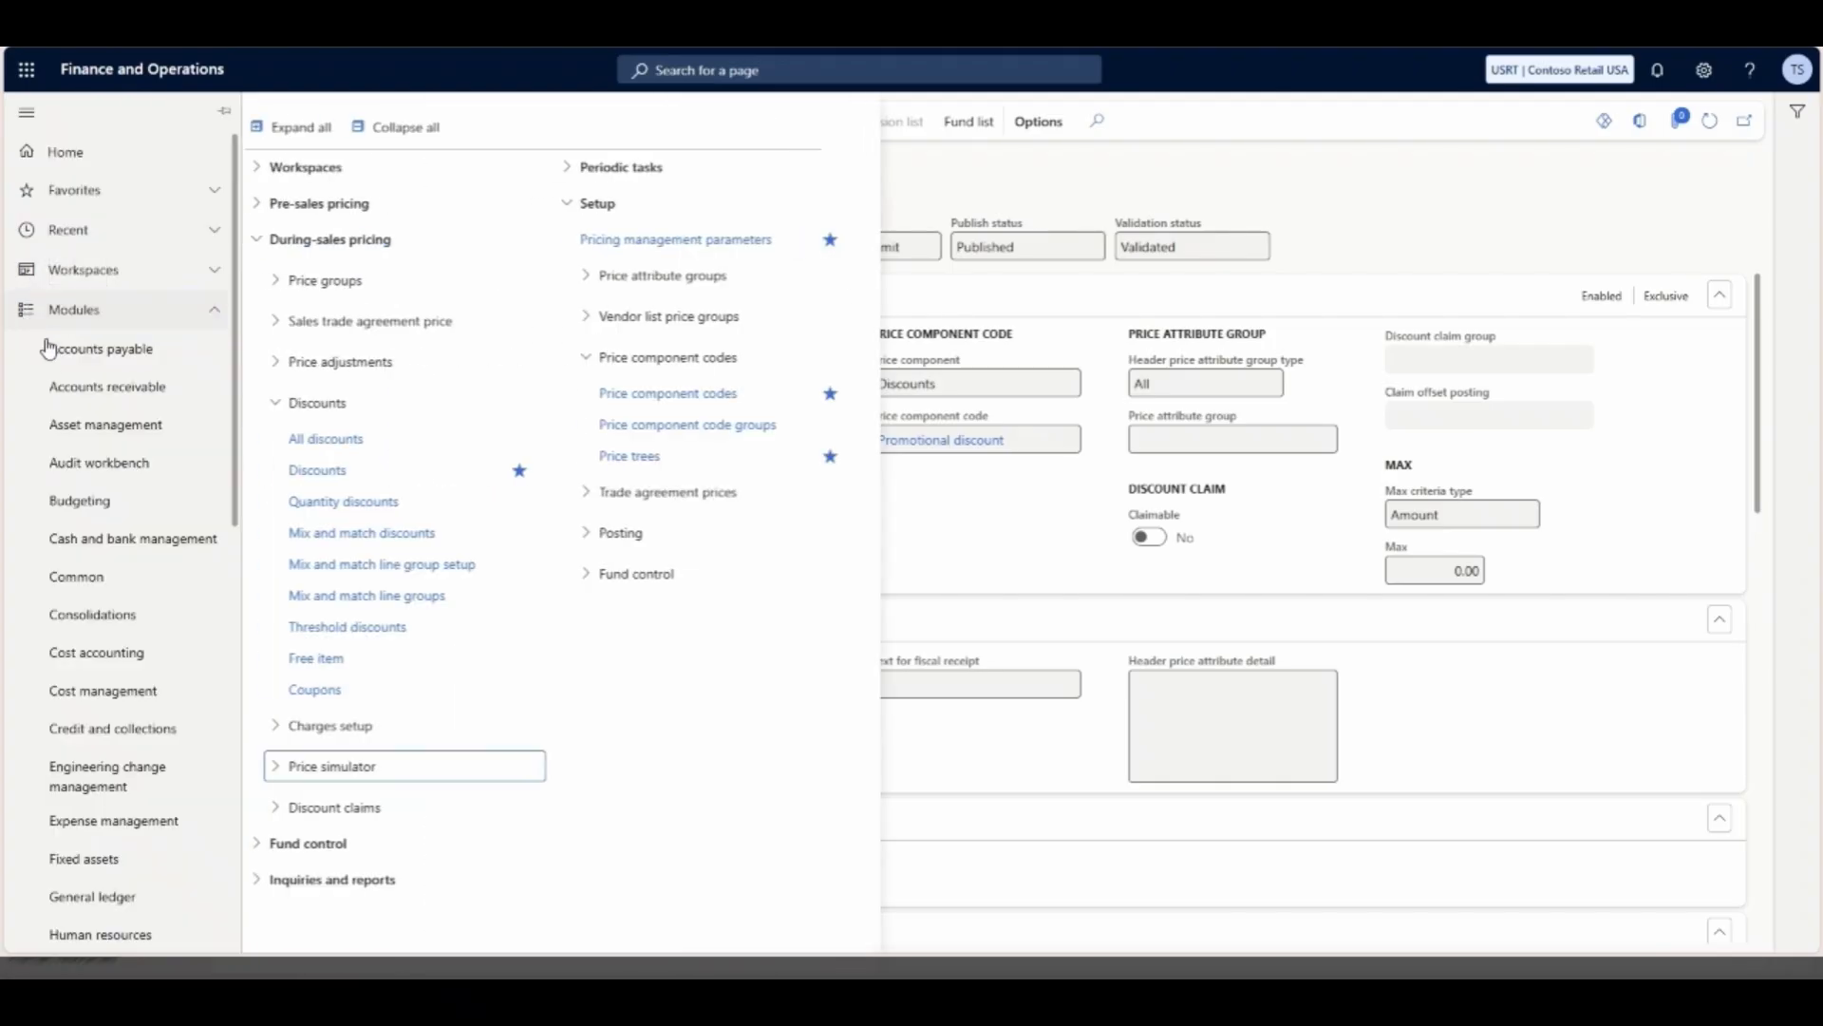
pyautogui.scroll(-7, 121, 598)
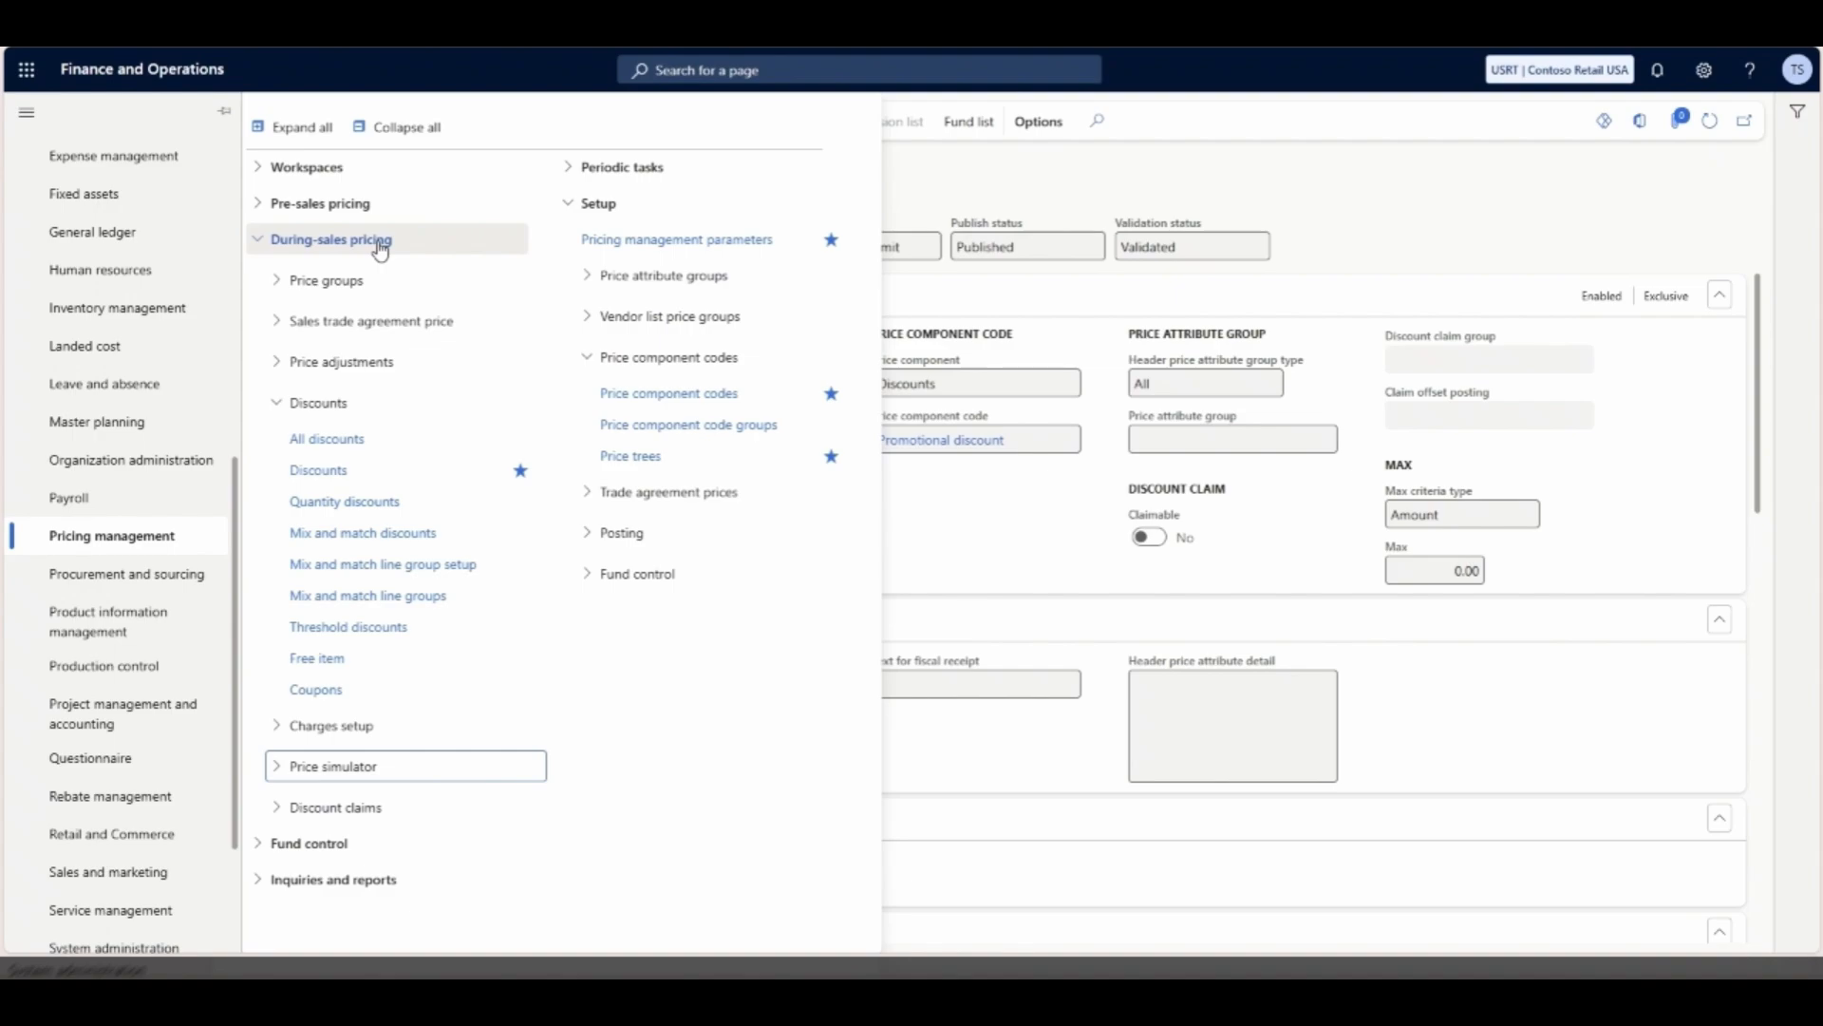
pyautogui.click(277, 765)
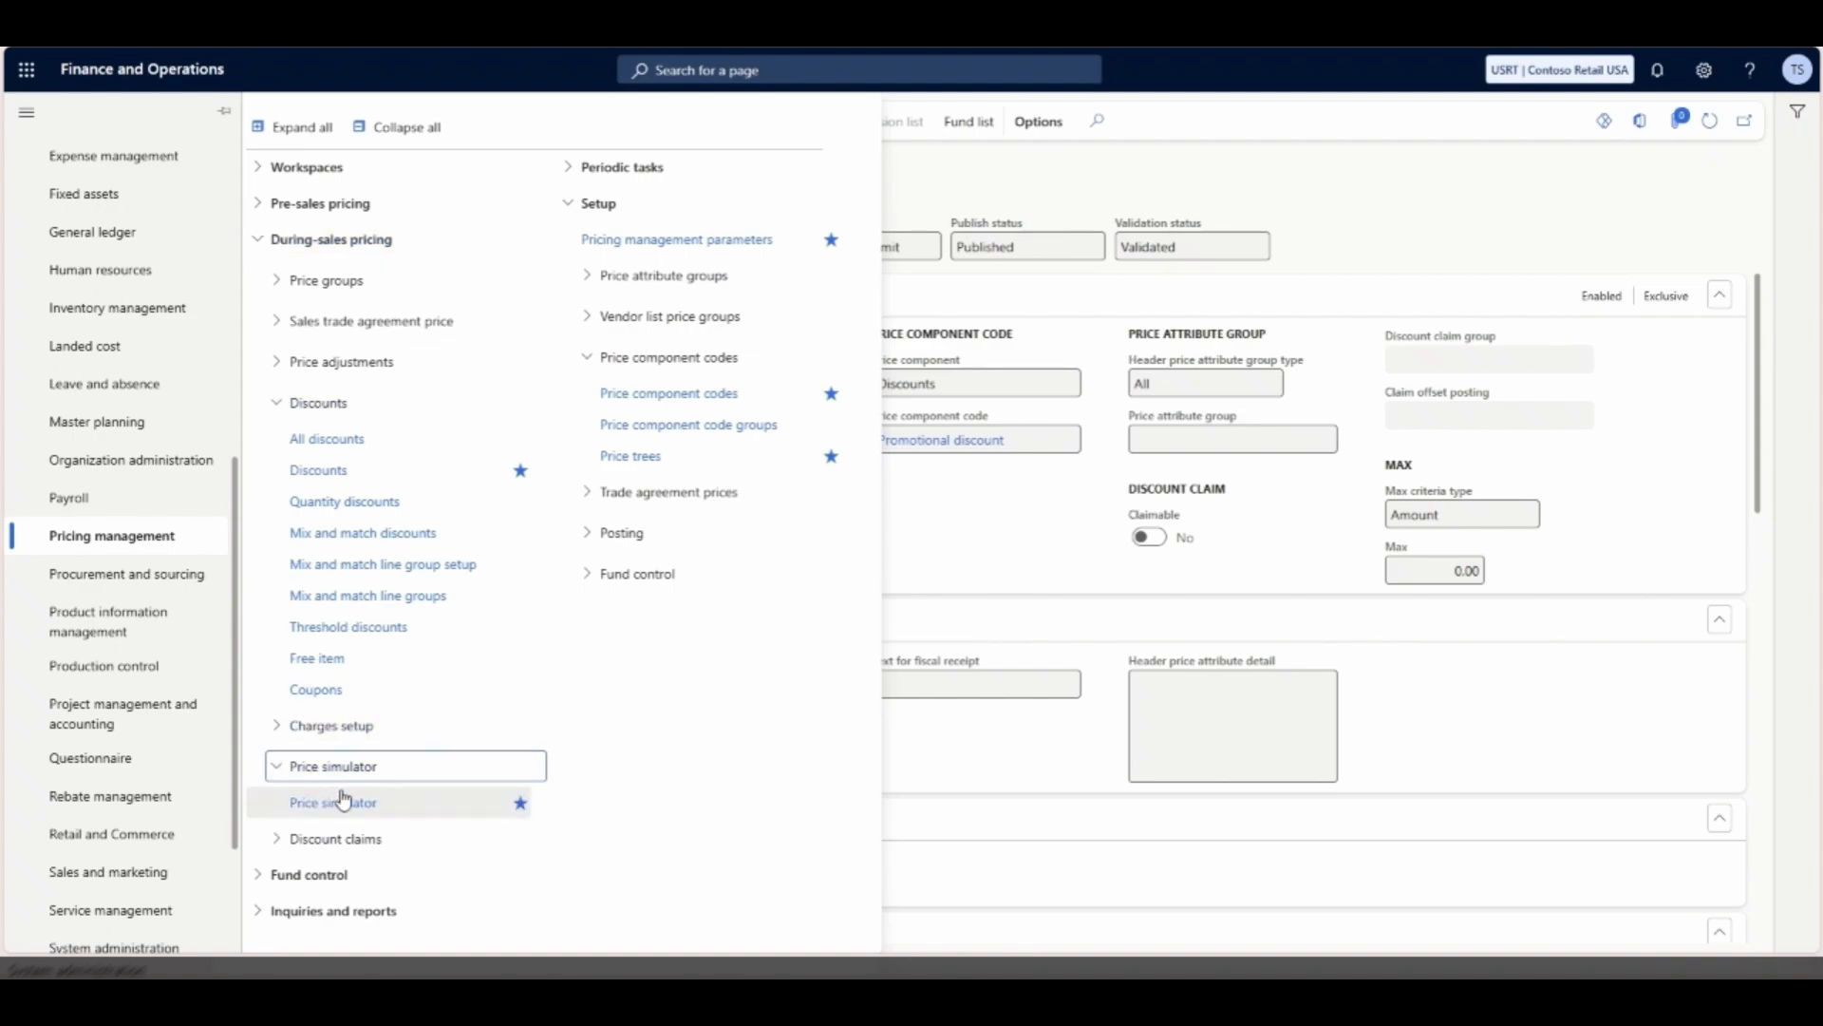
pyautogui.click(351, 805)
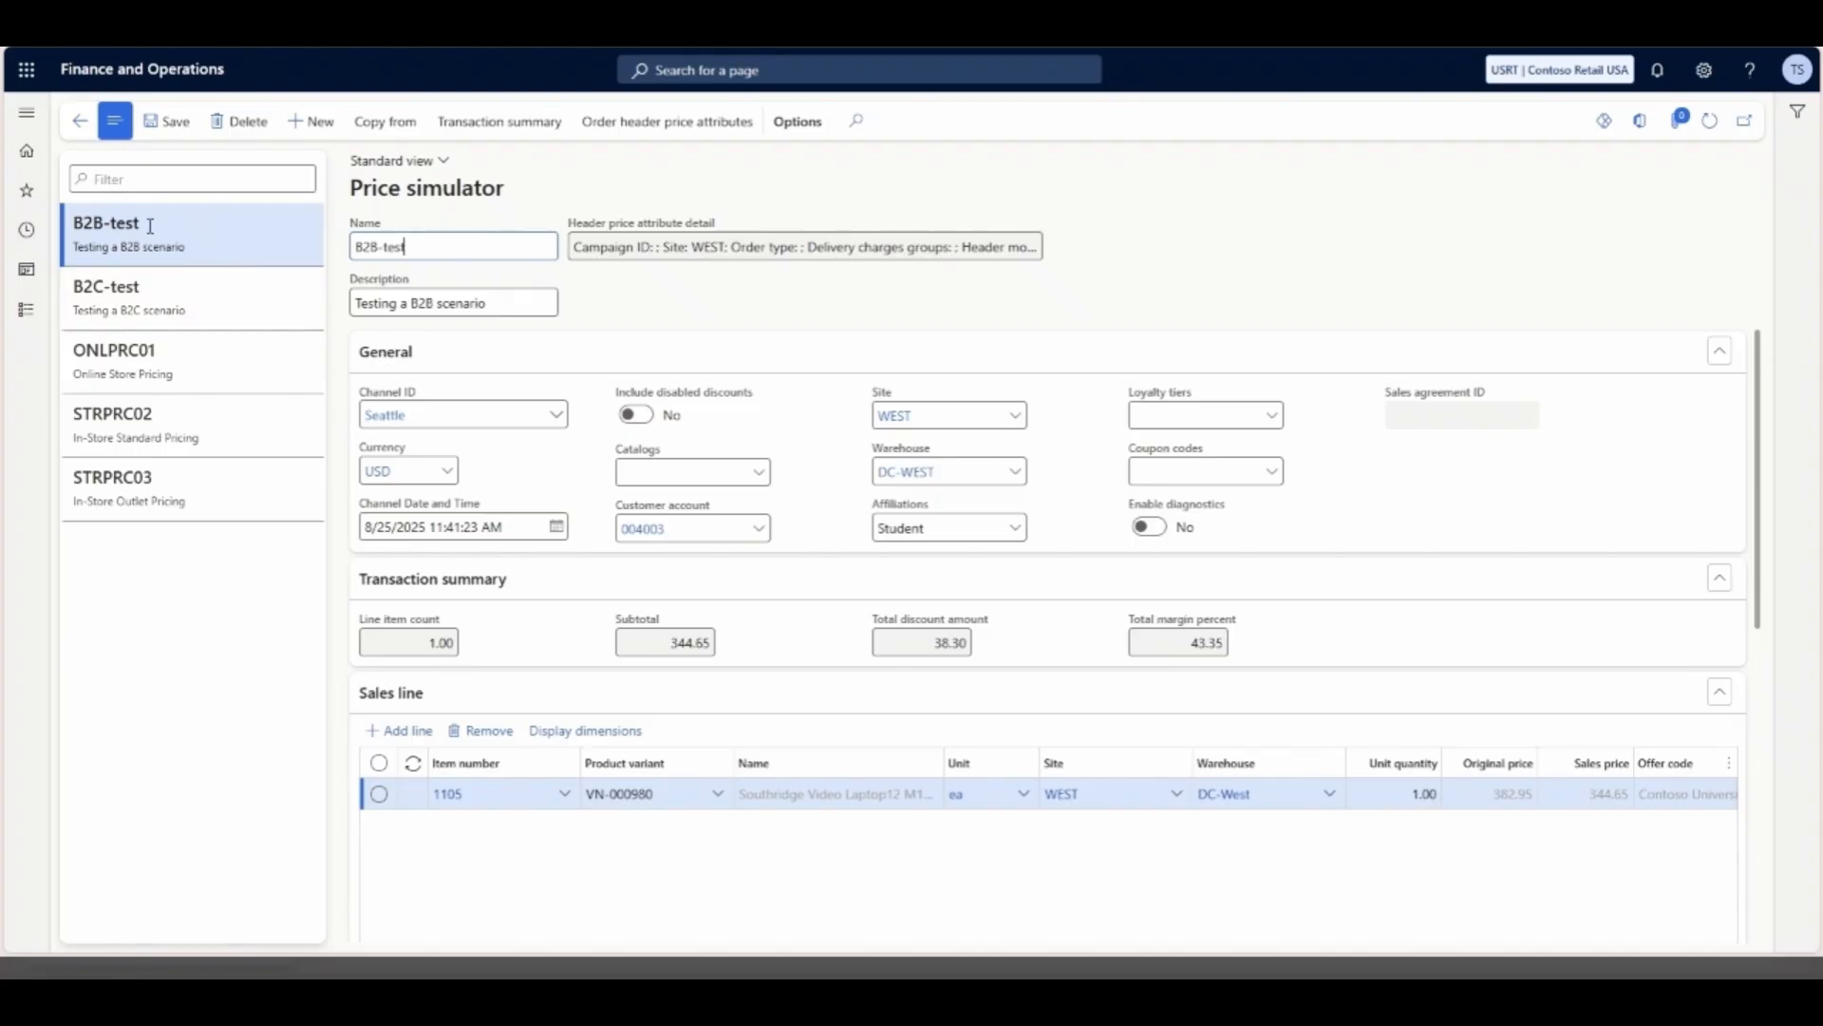
# - Set the unit quantity of the item 1105 line in the B2C-test simulation to 2, save, and review its pricing
pyautogui.click(153, 295)
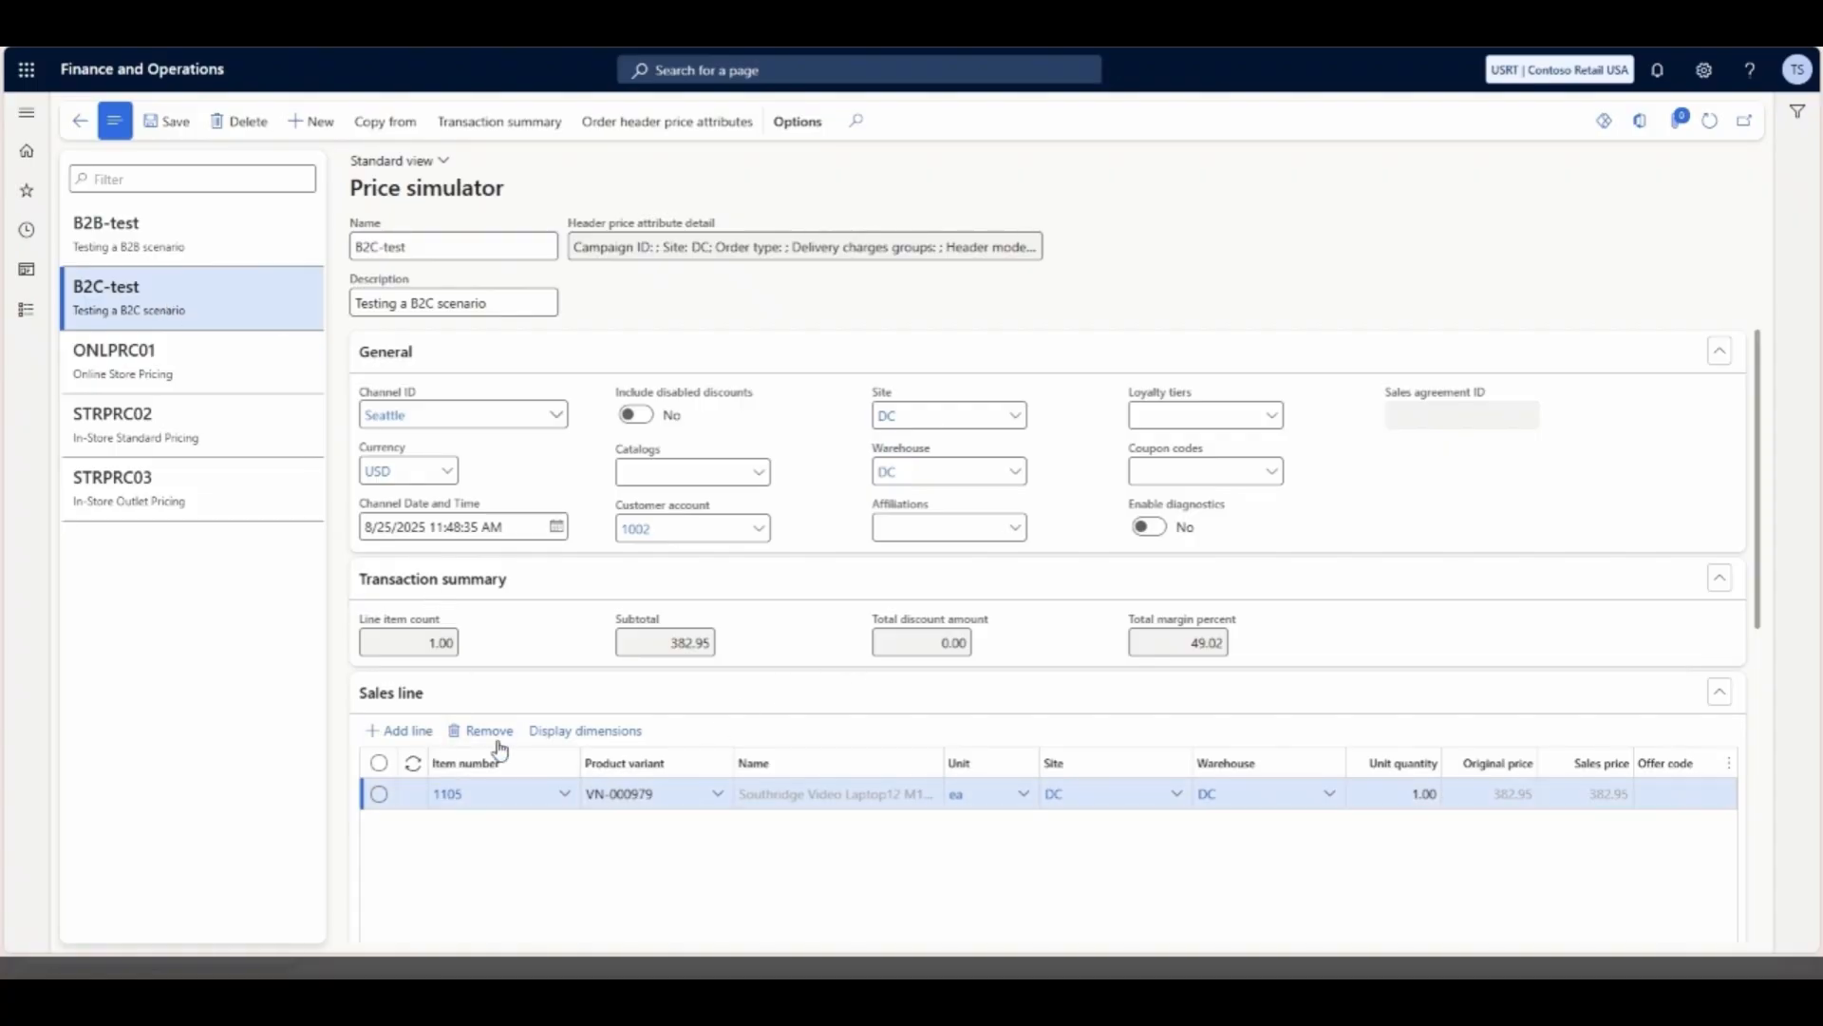
pyautogui.moveTo(451, 804)
pyautogui.click(1419, 797)
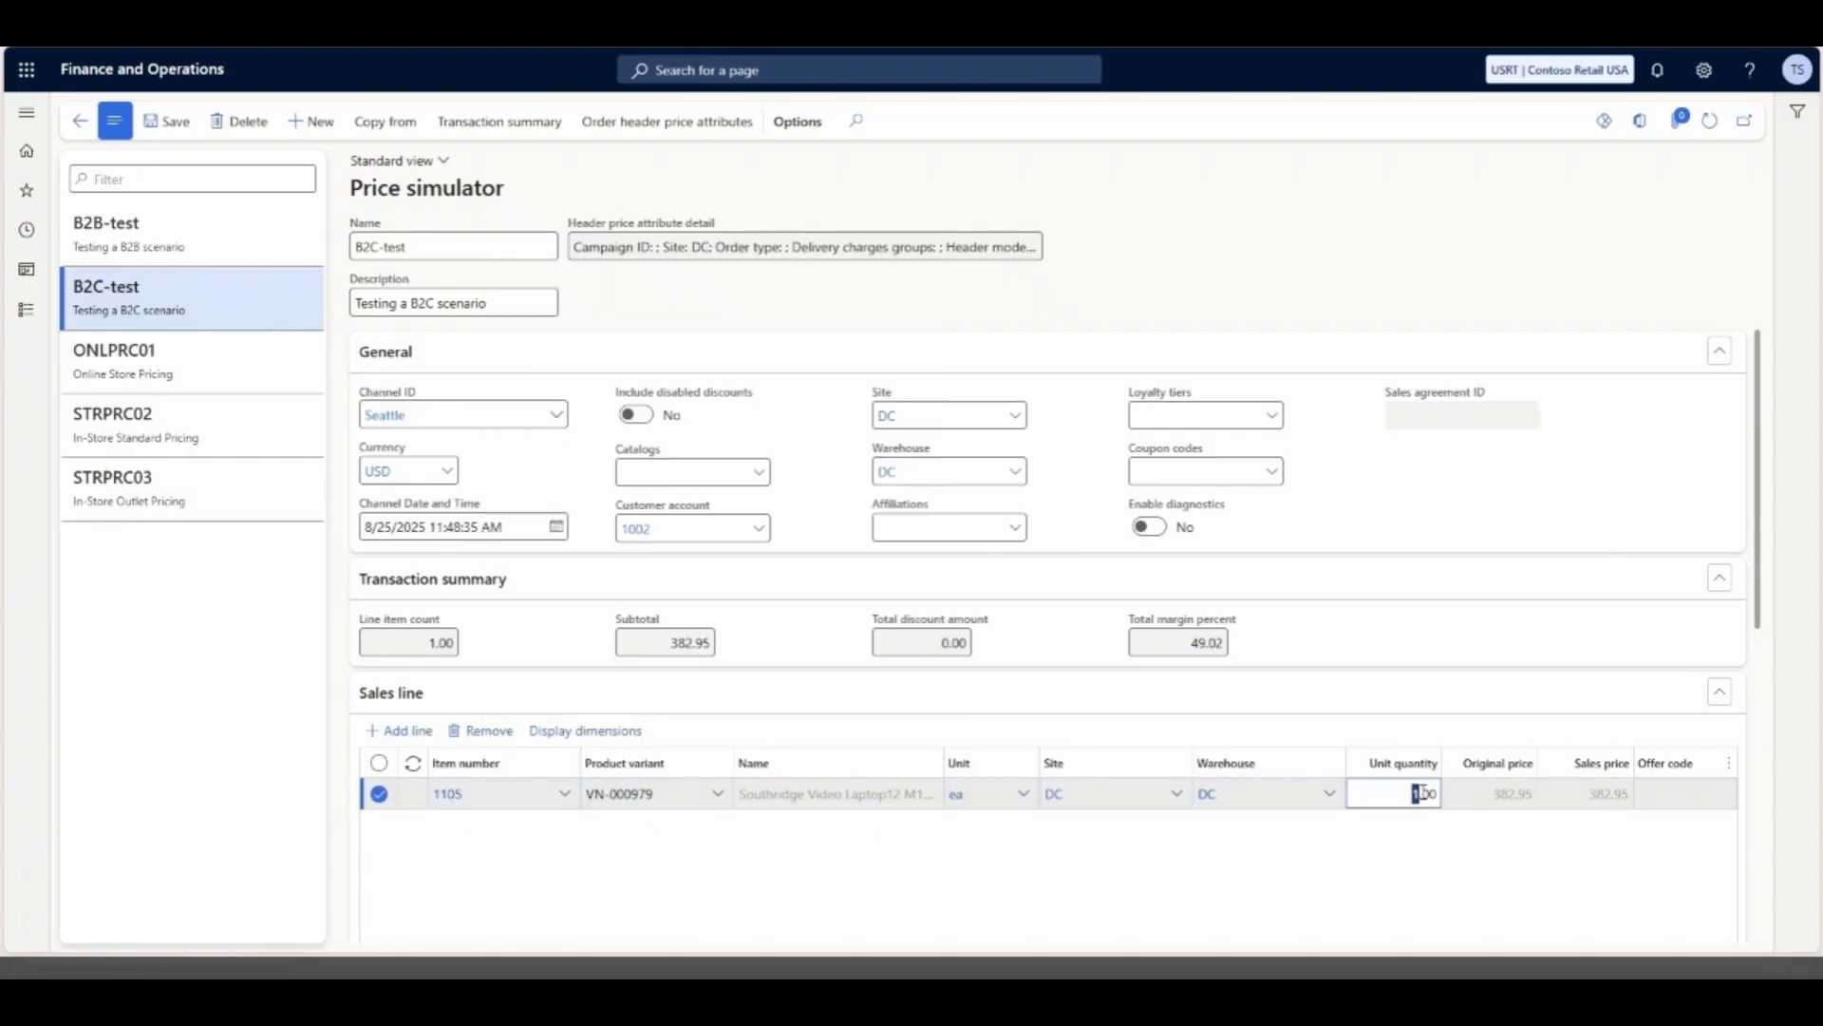
pyautogui.write('2')
pyautogui.click(176, 124)
pyautogui.scroll(-1, 1192, 673)
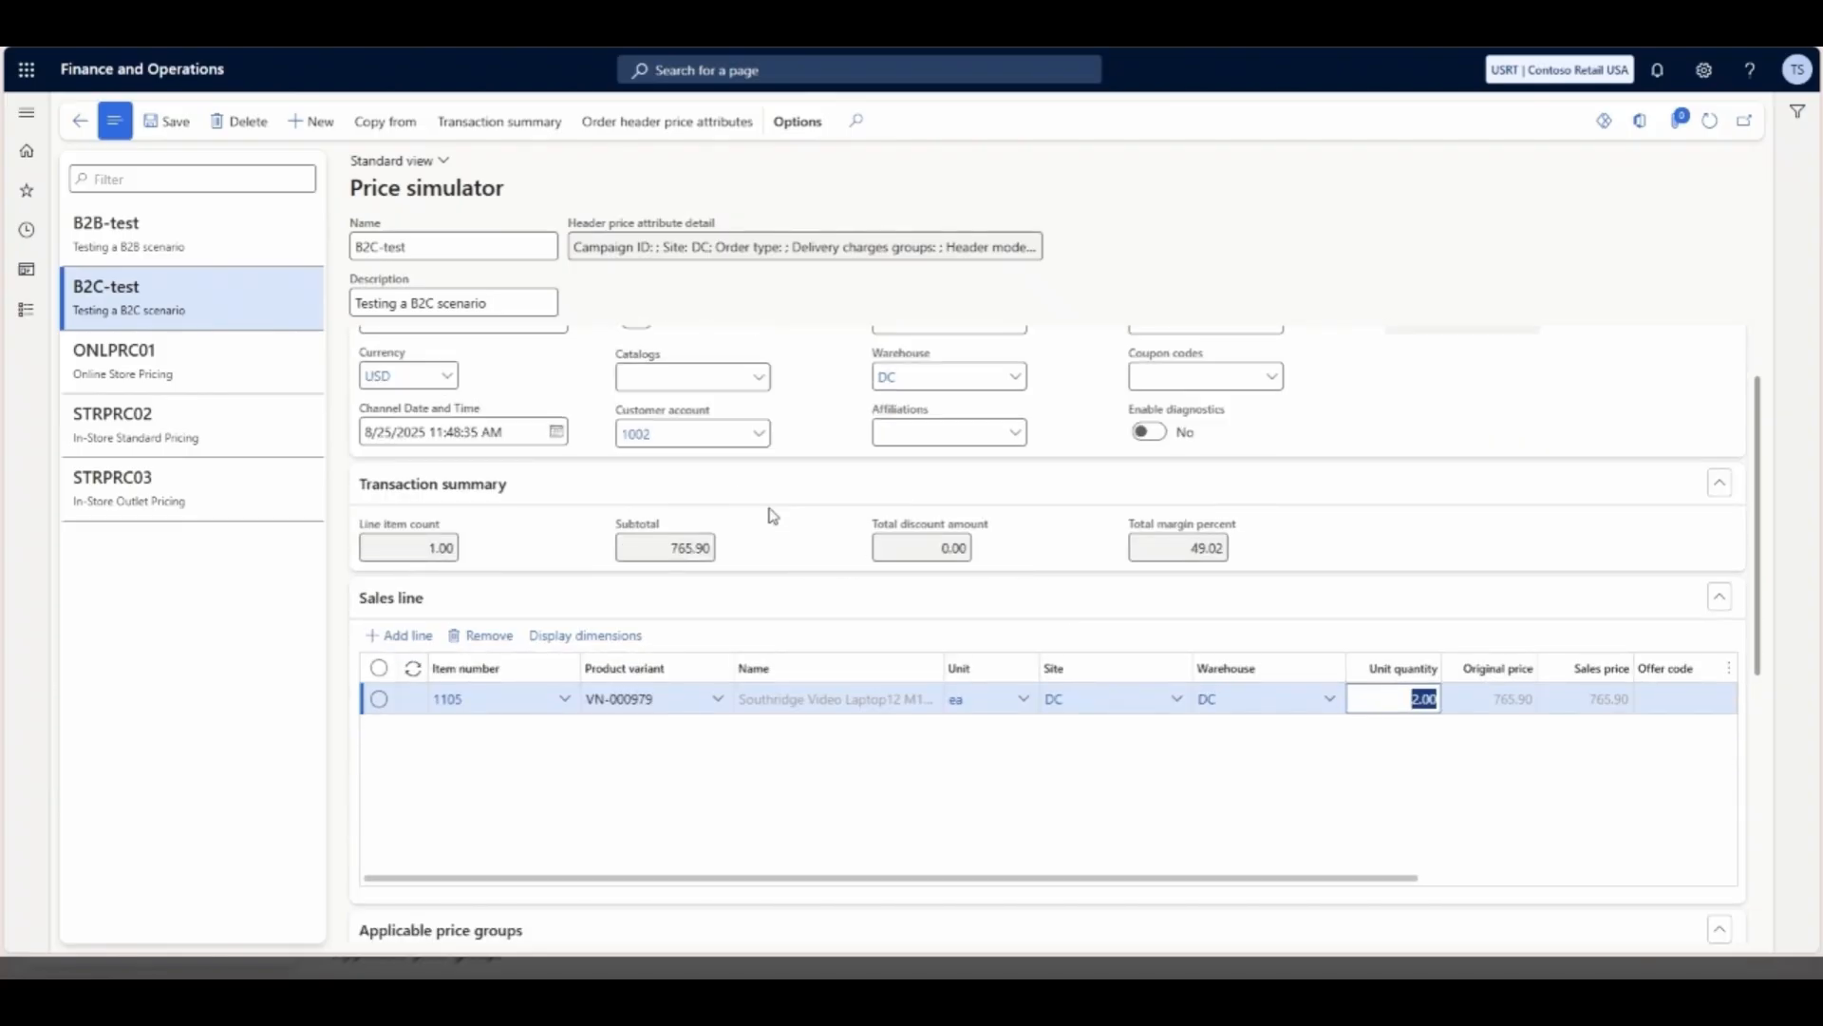
# - Compare the header price attribute details of the B2C-test and B2B-test simulations, checking the Line of Business value
pyautogui.scroll(1, 812, 547)
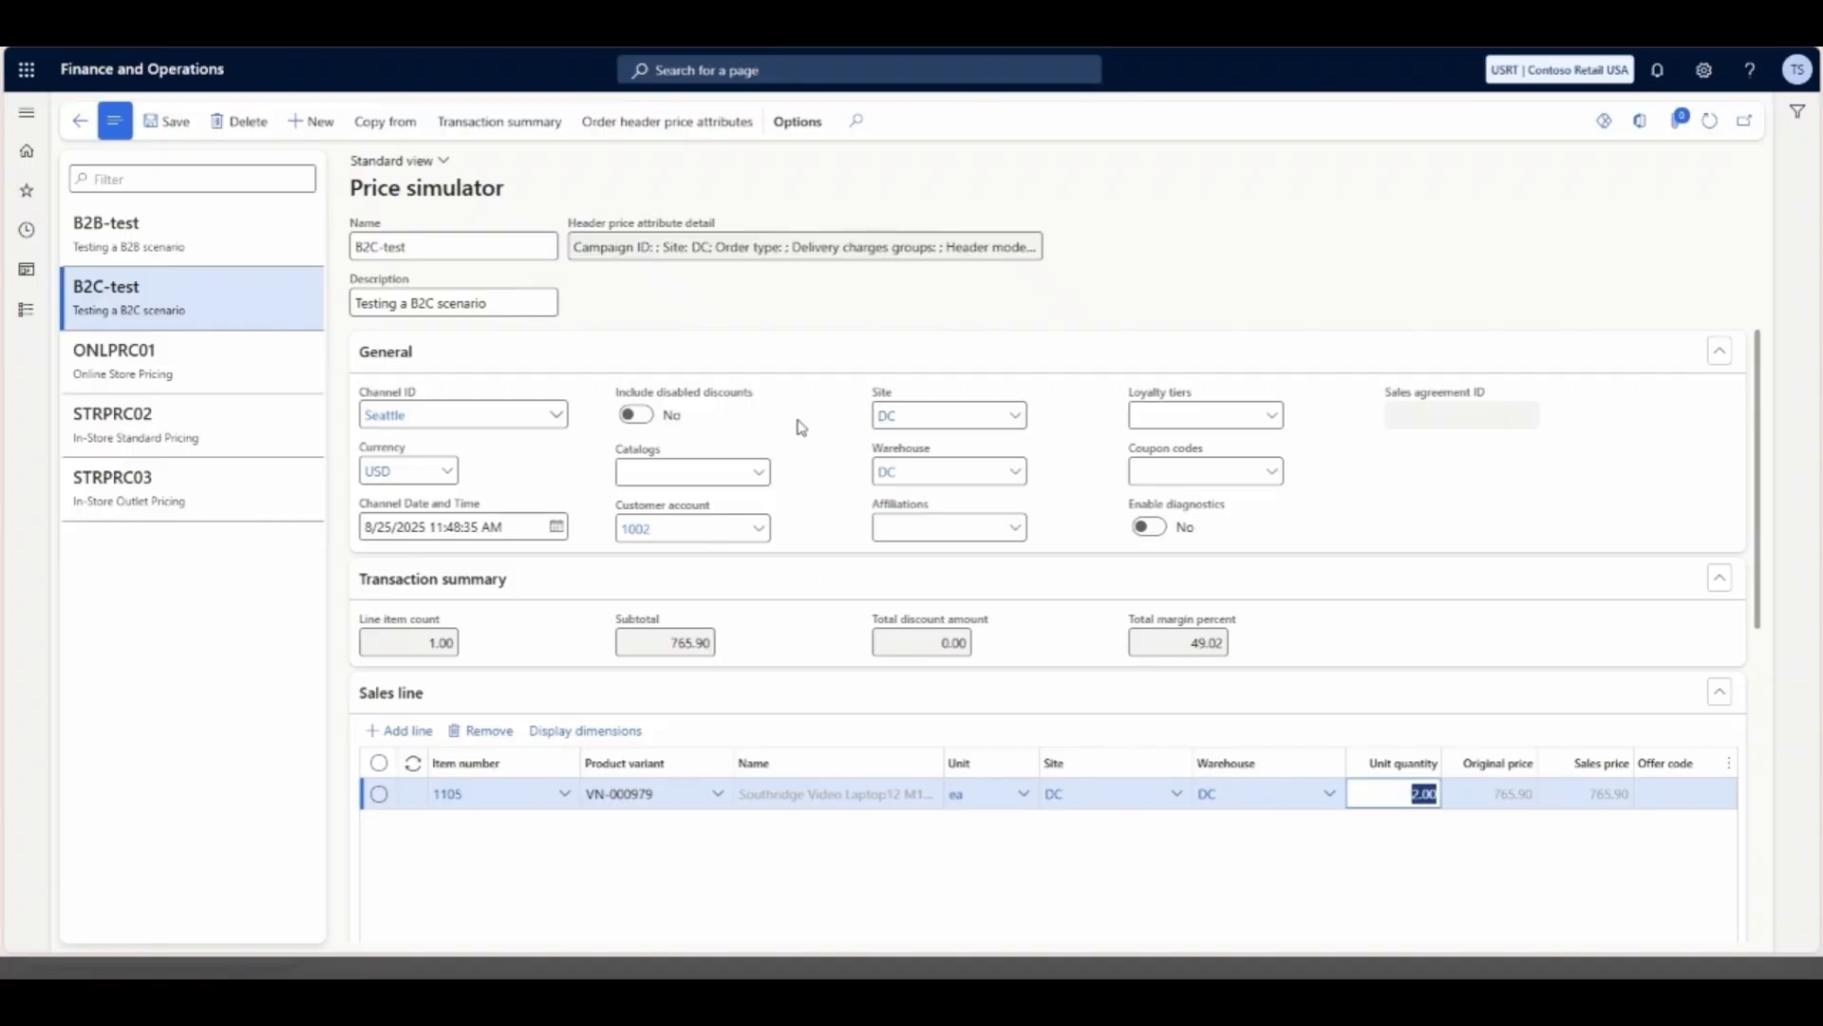
pyautogui.click(799, 243)
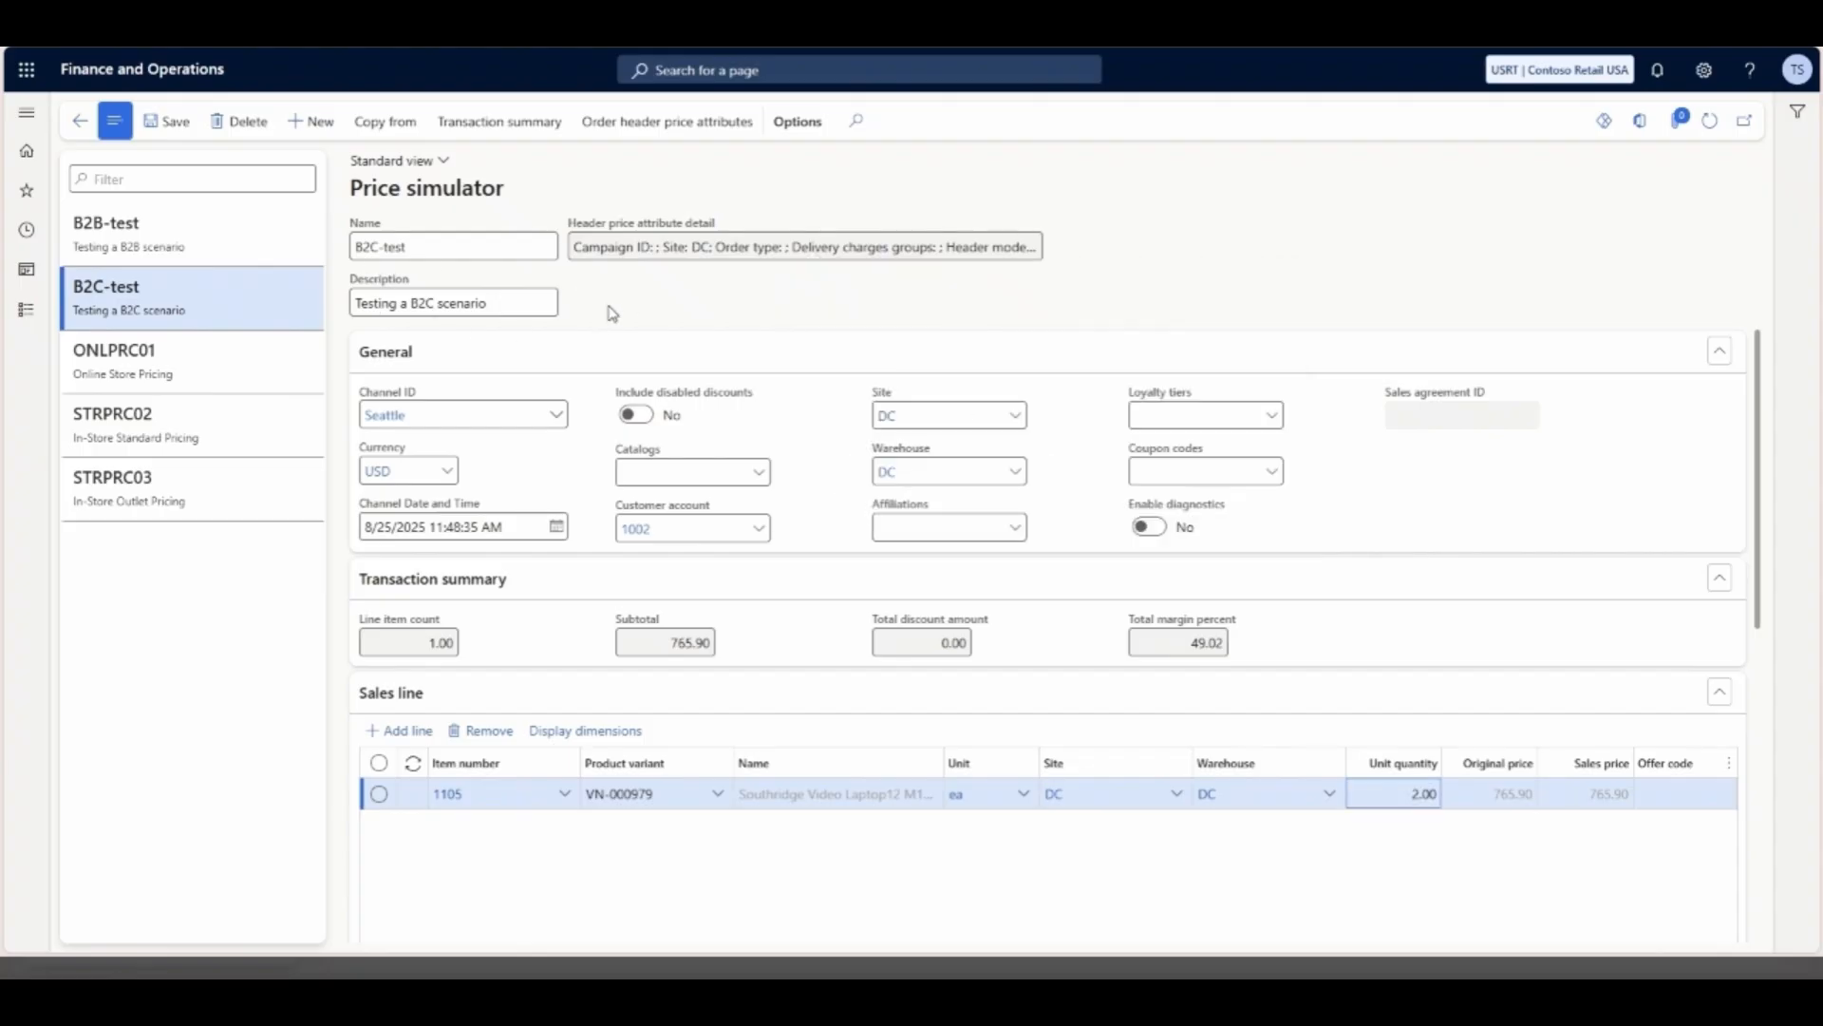
pyautogui.click(159, 226)
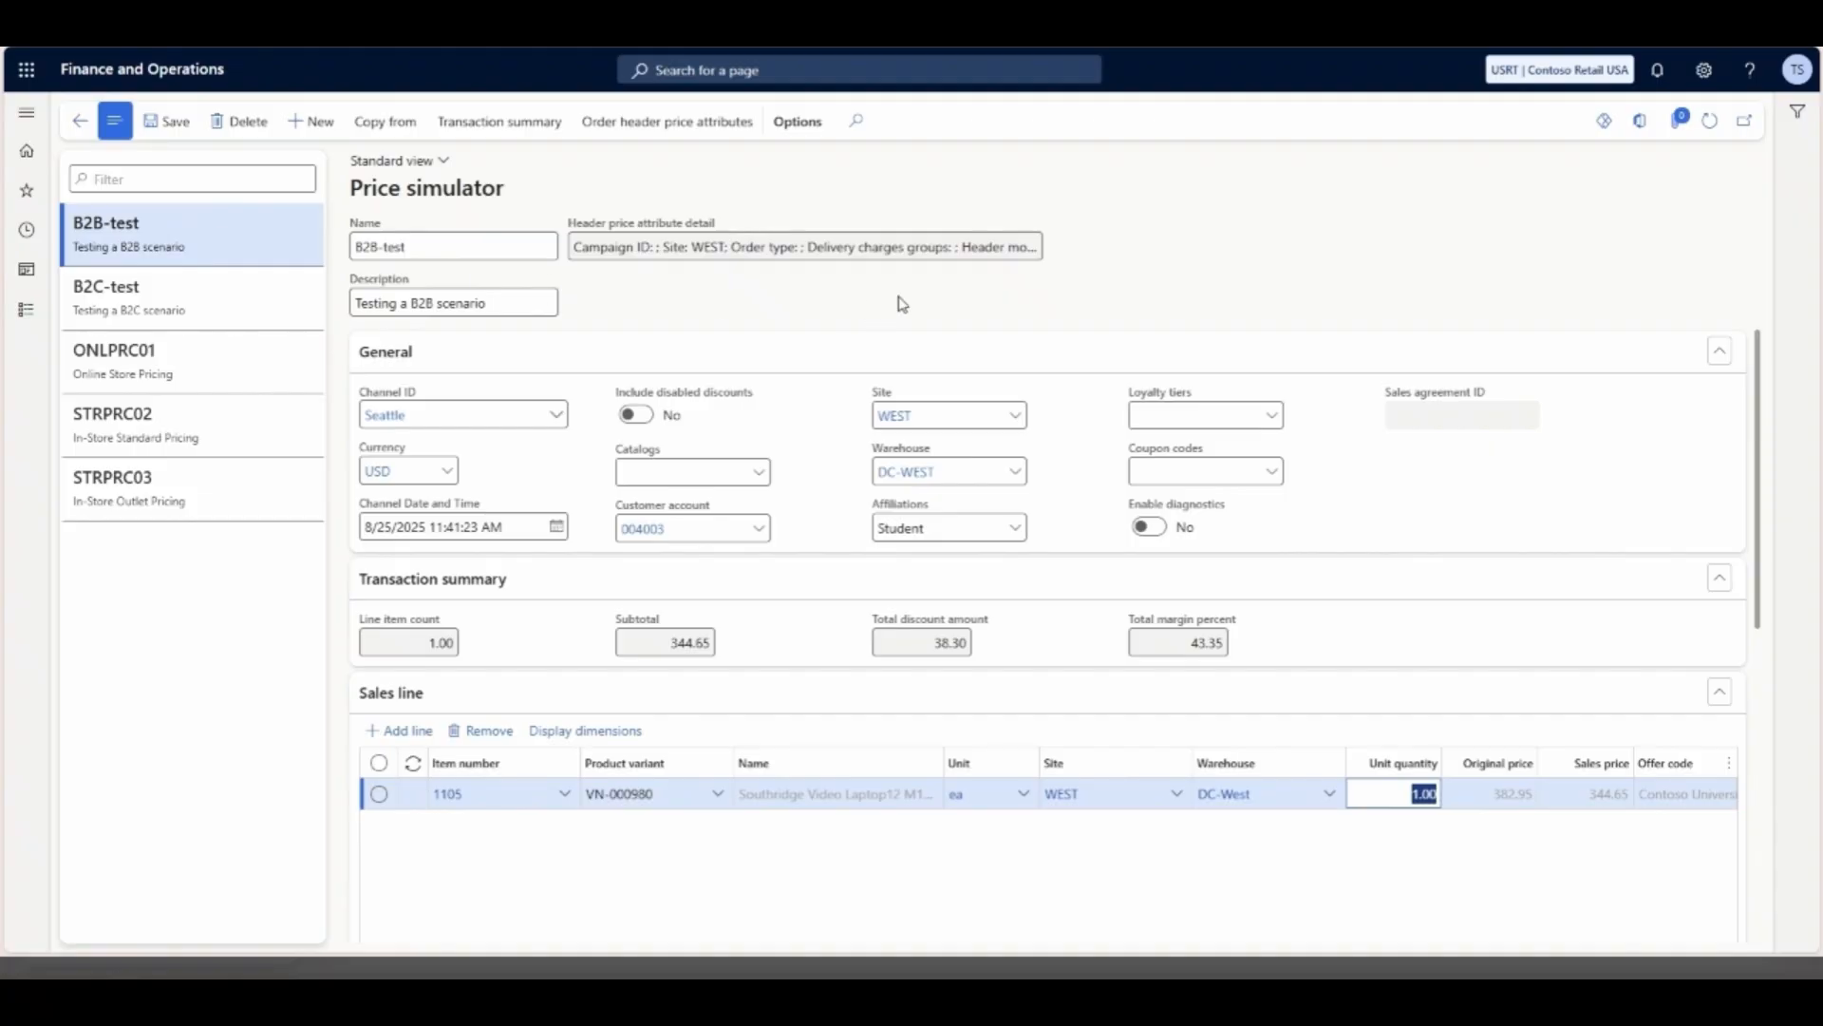
pyautogui.click(917, 244)
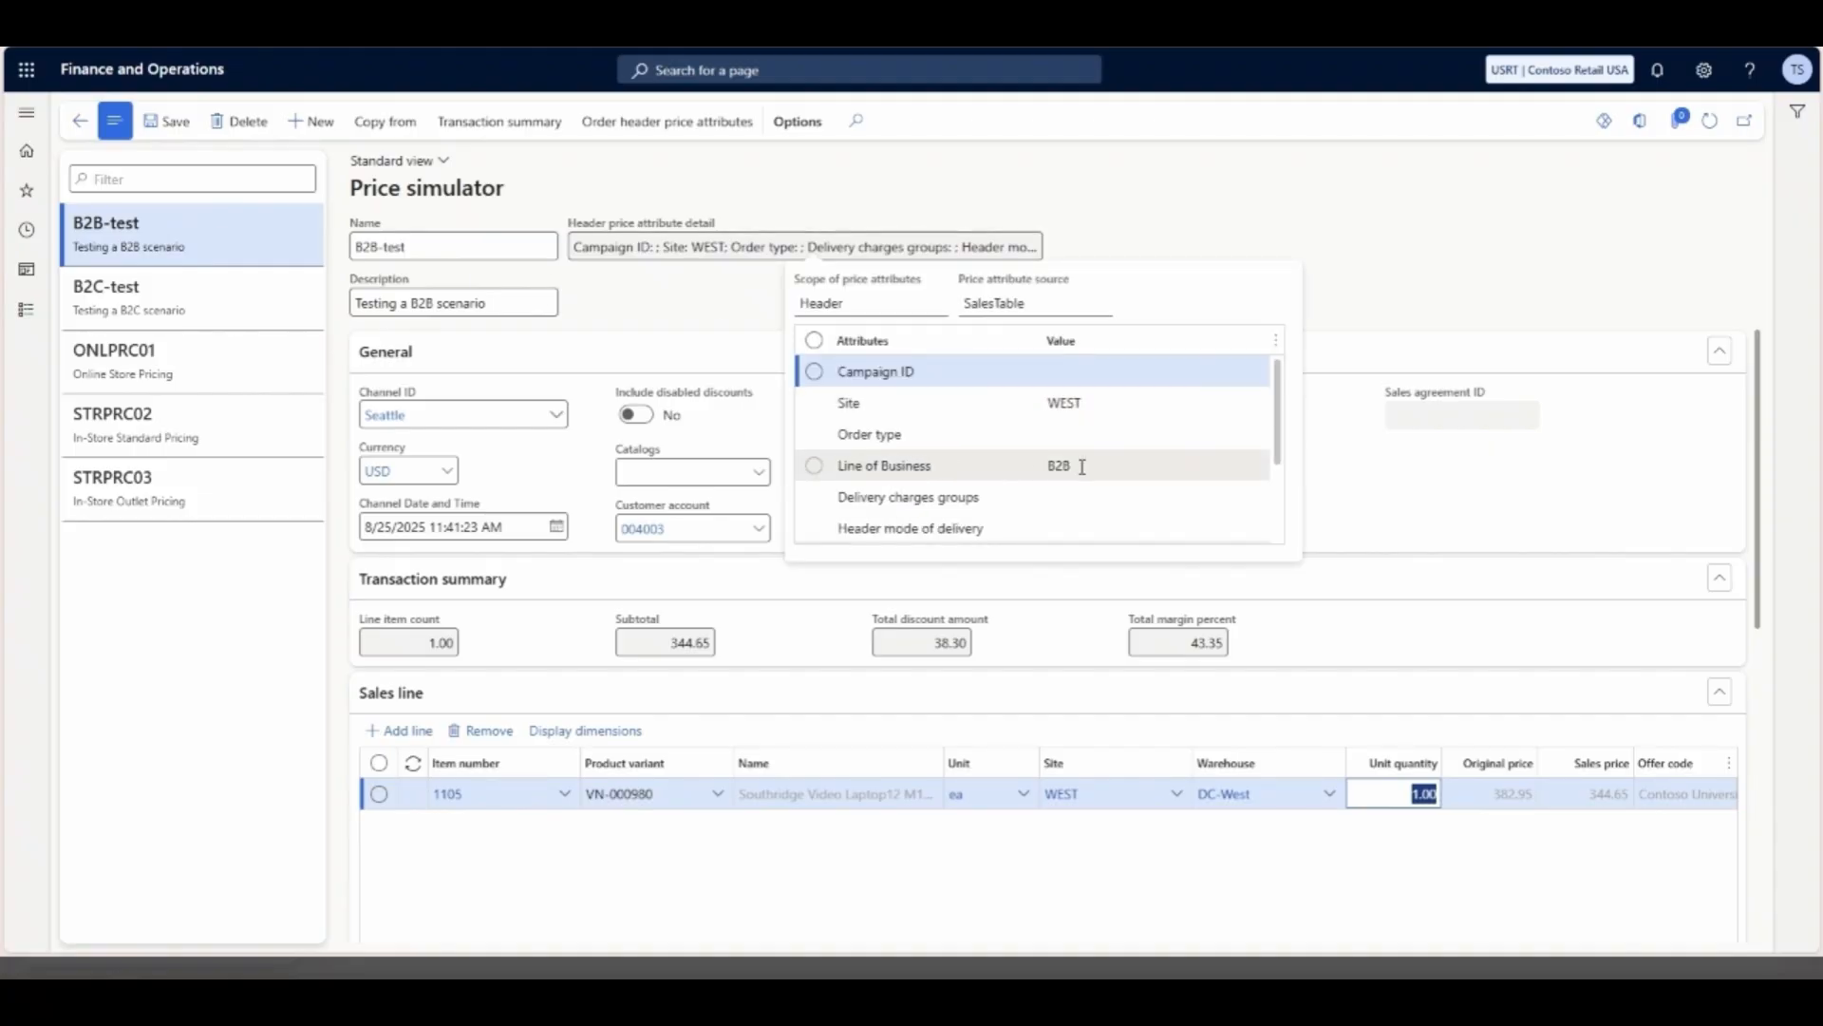
pyautogui.click(1031, 586)
pyautogui.click(1039, 587)
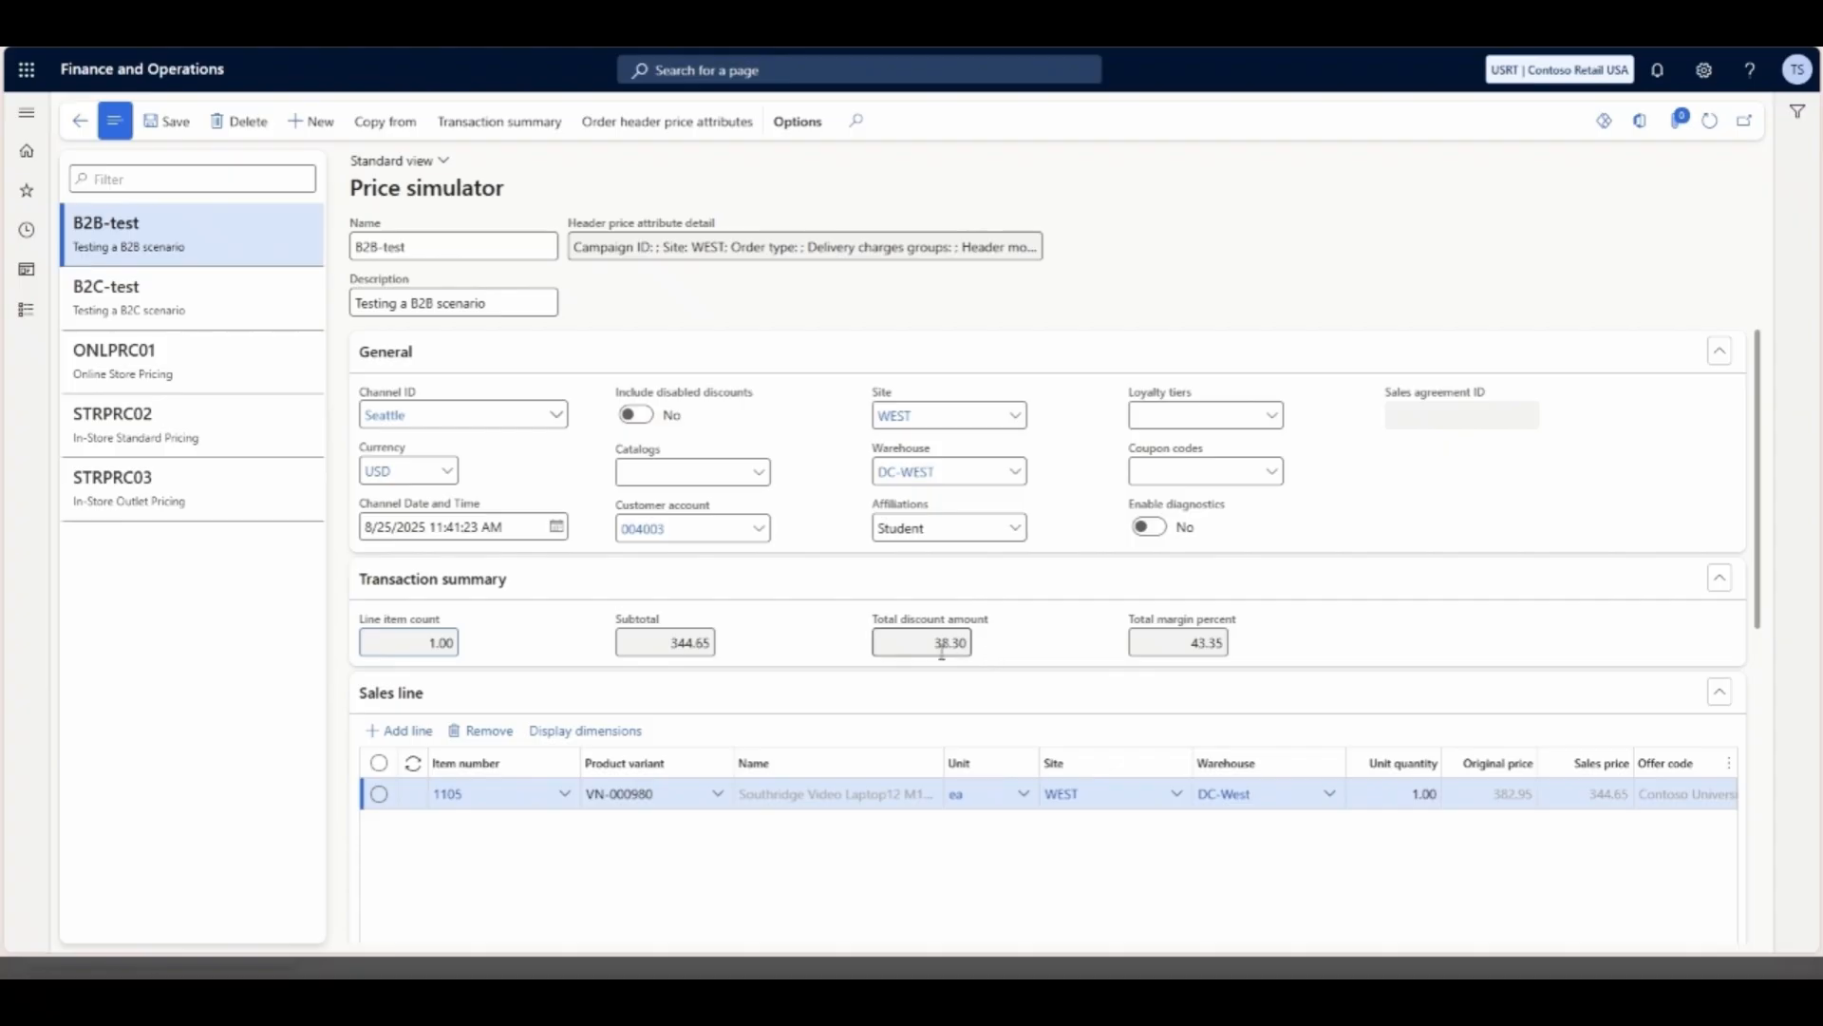
# - Set the unit quantity of the item 1105 line in the B2B-test simulation to 3, save, and review the sales lines
pyautogui.click(1420, 793)
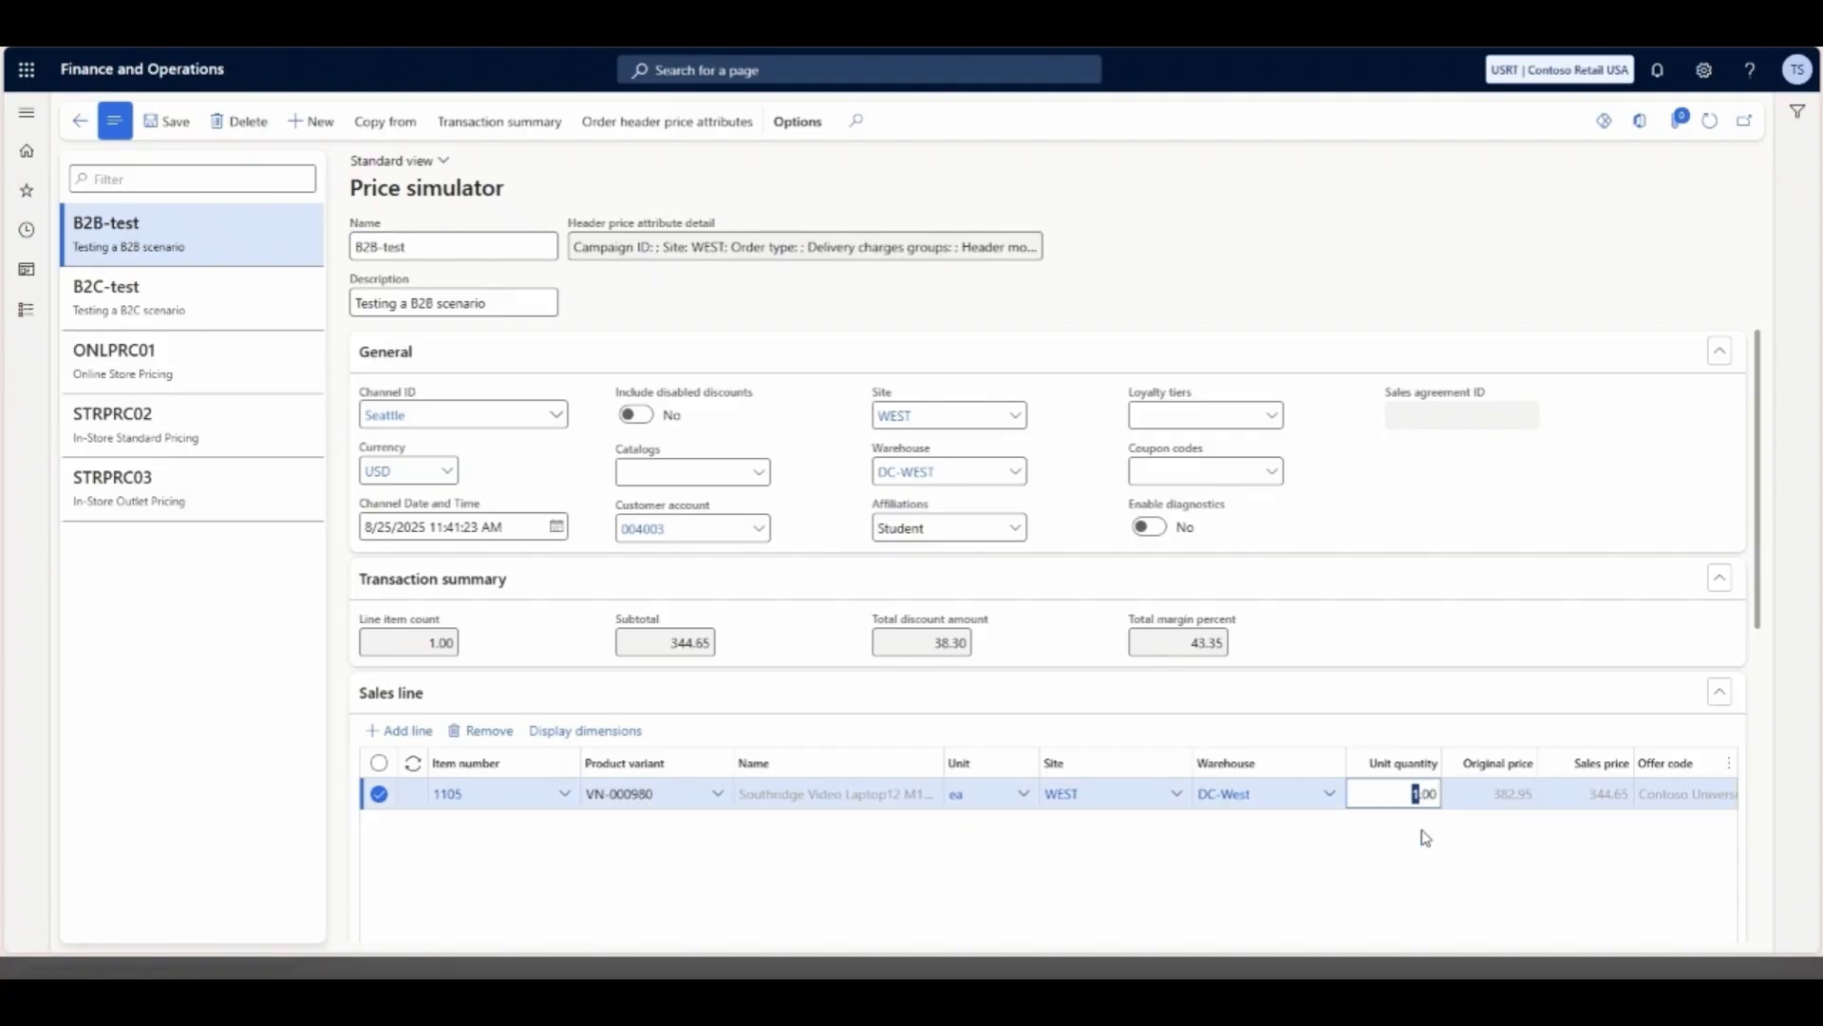
pyautogui.write('3')
pyautogui.click(169, 120)
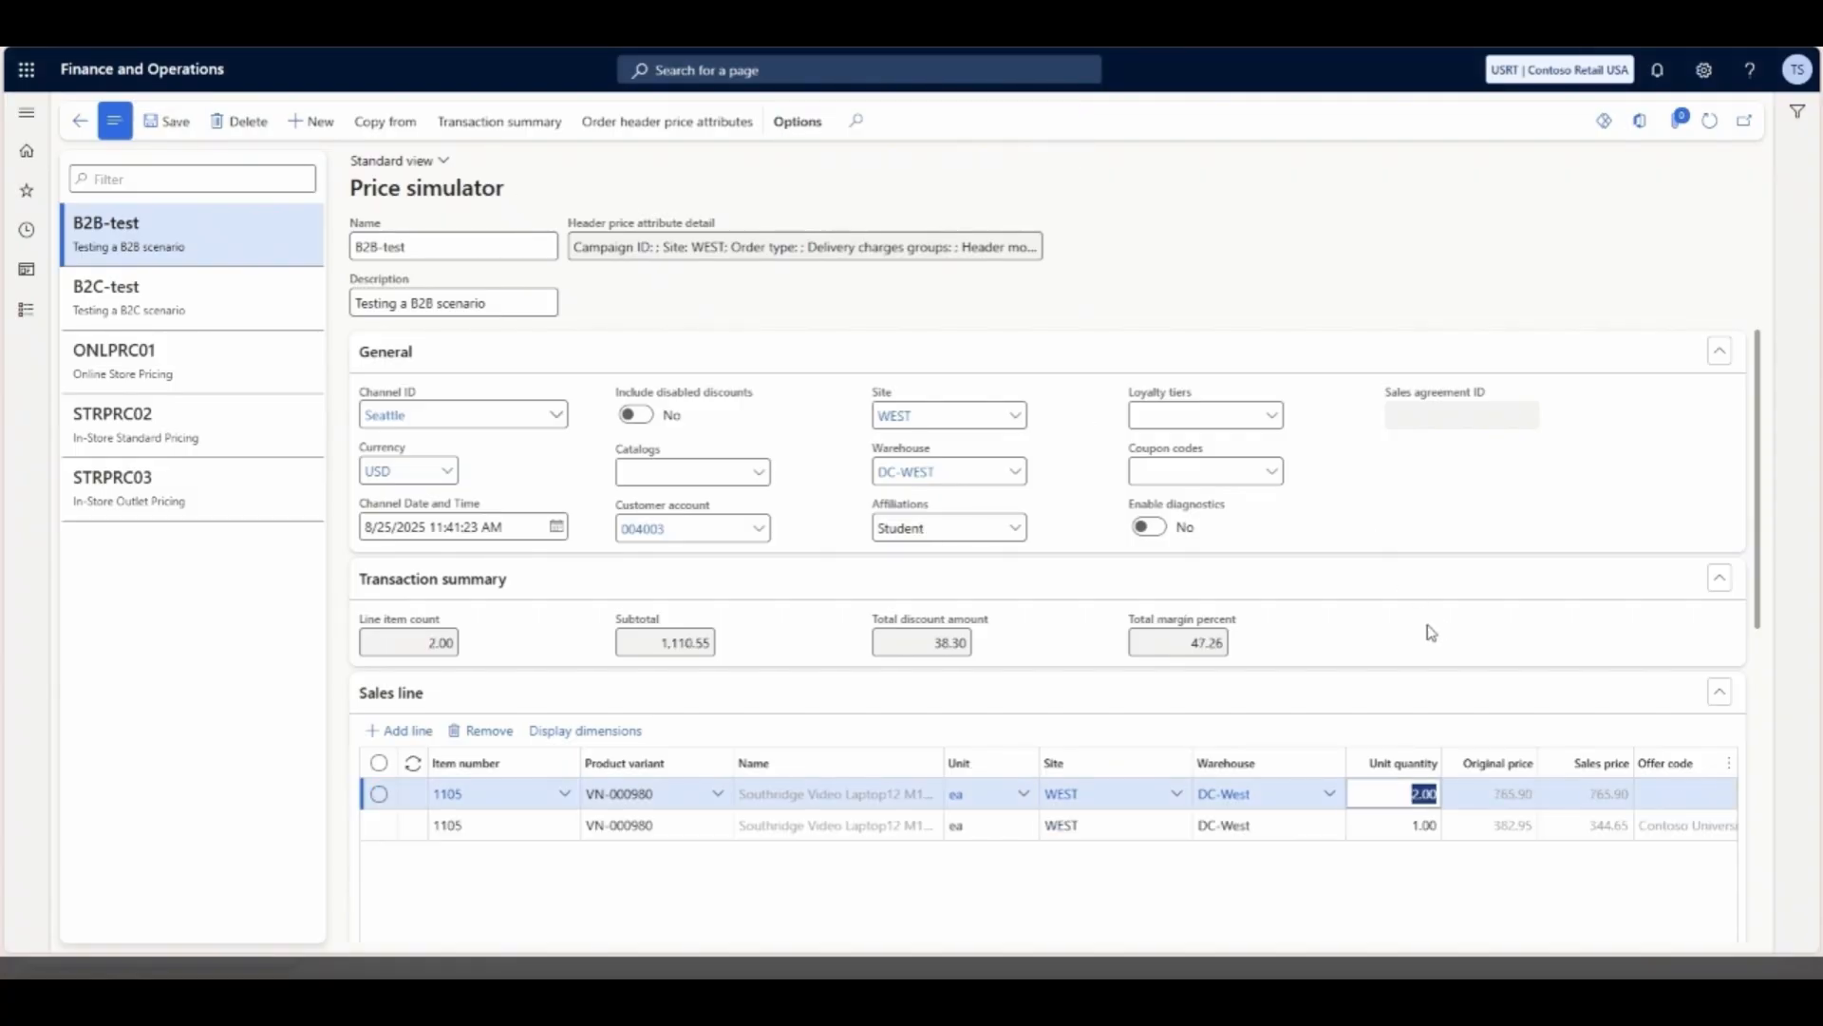
pyautogui.click(1408, 826)
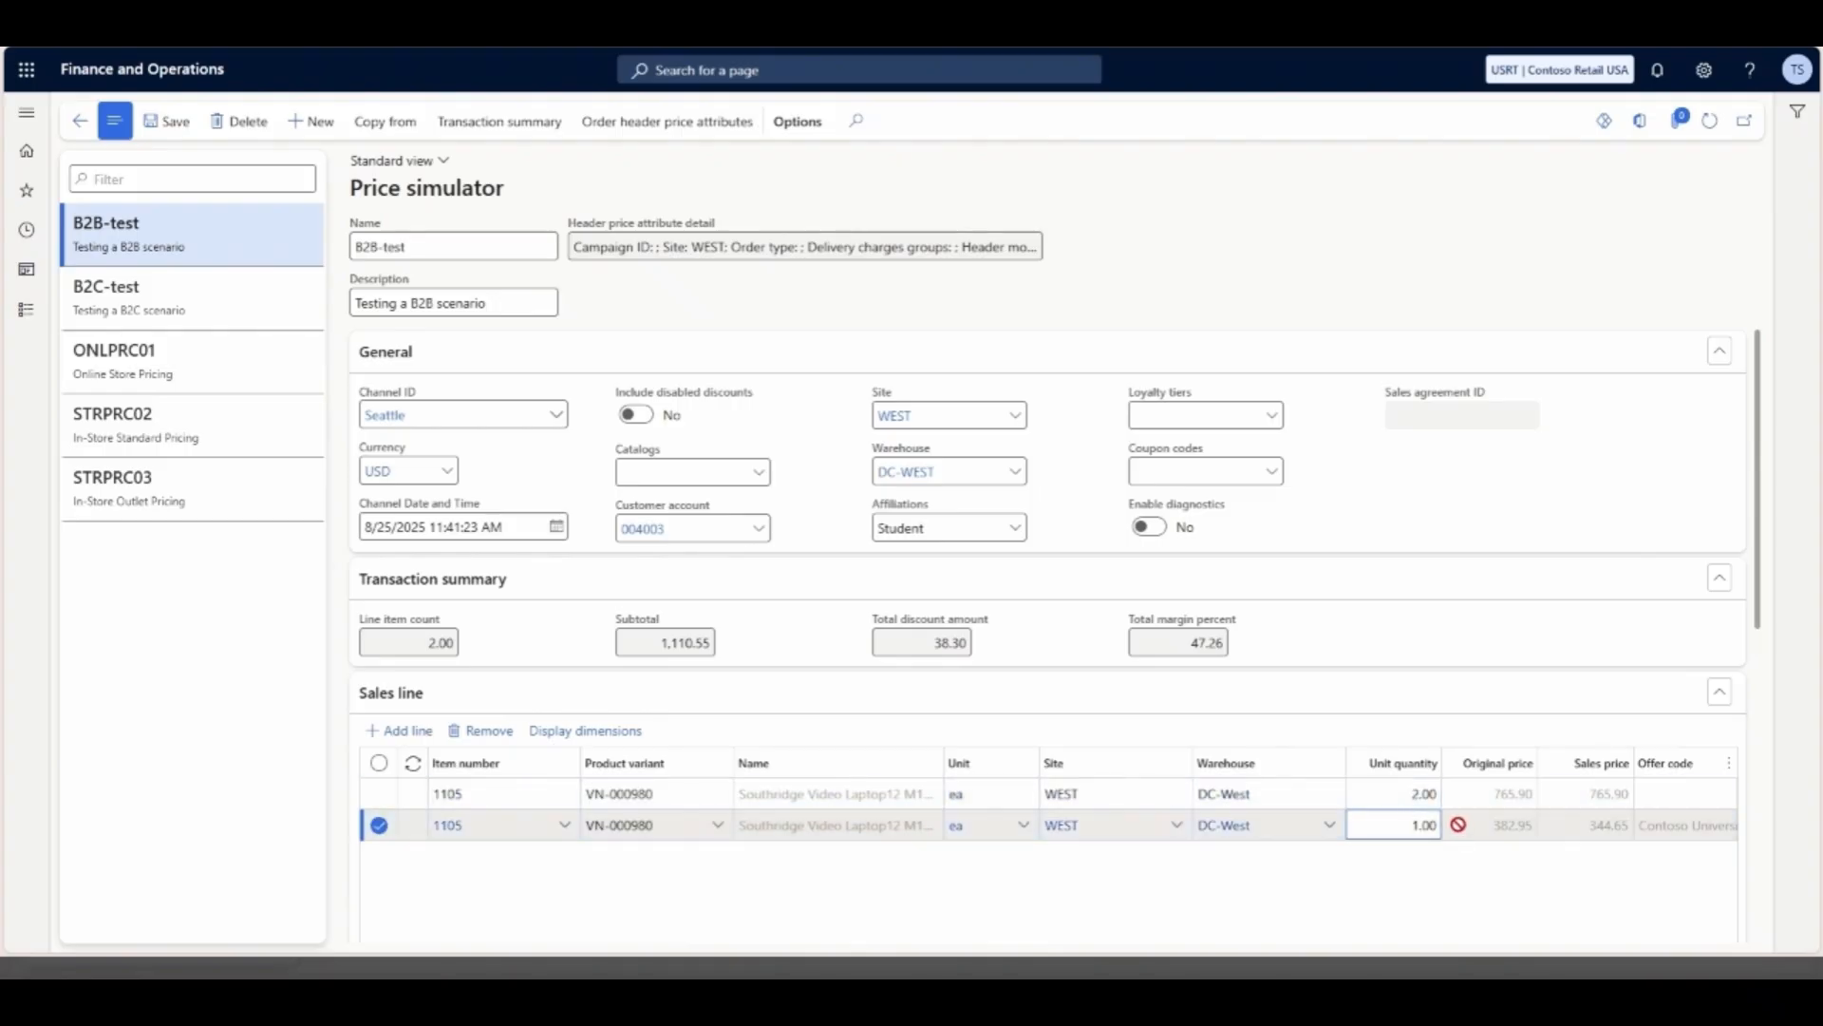
pyautogui.press('Up')
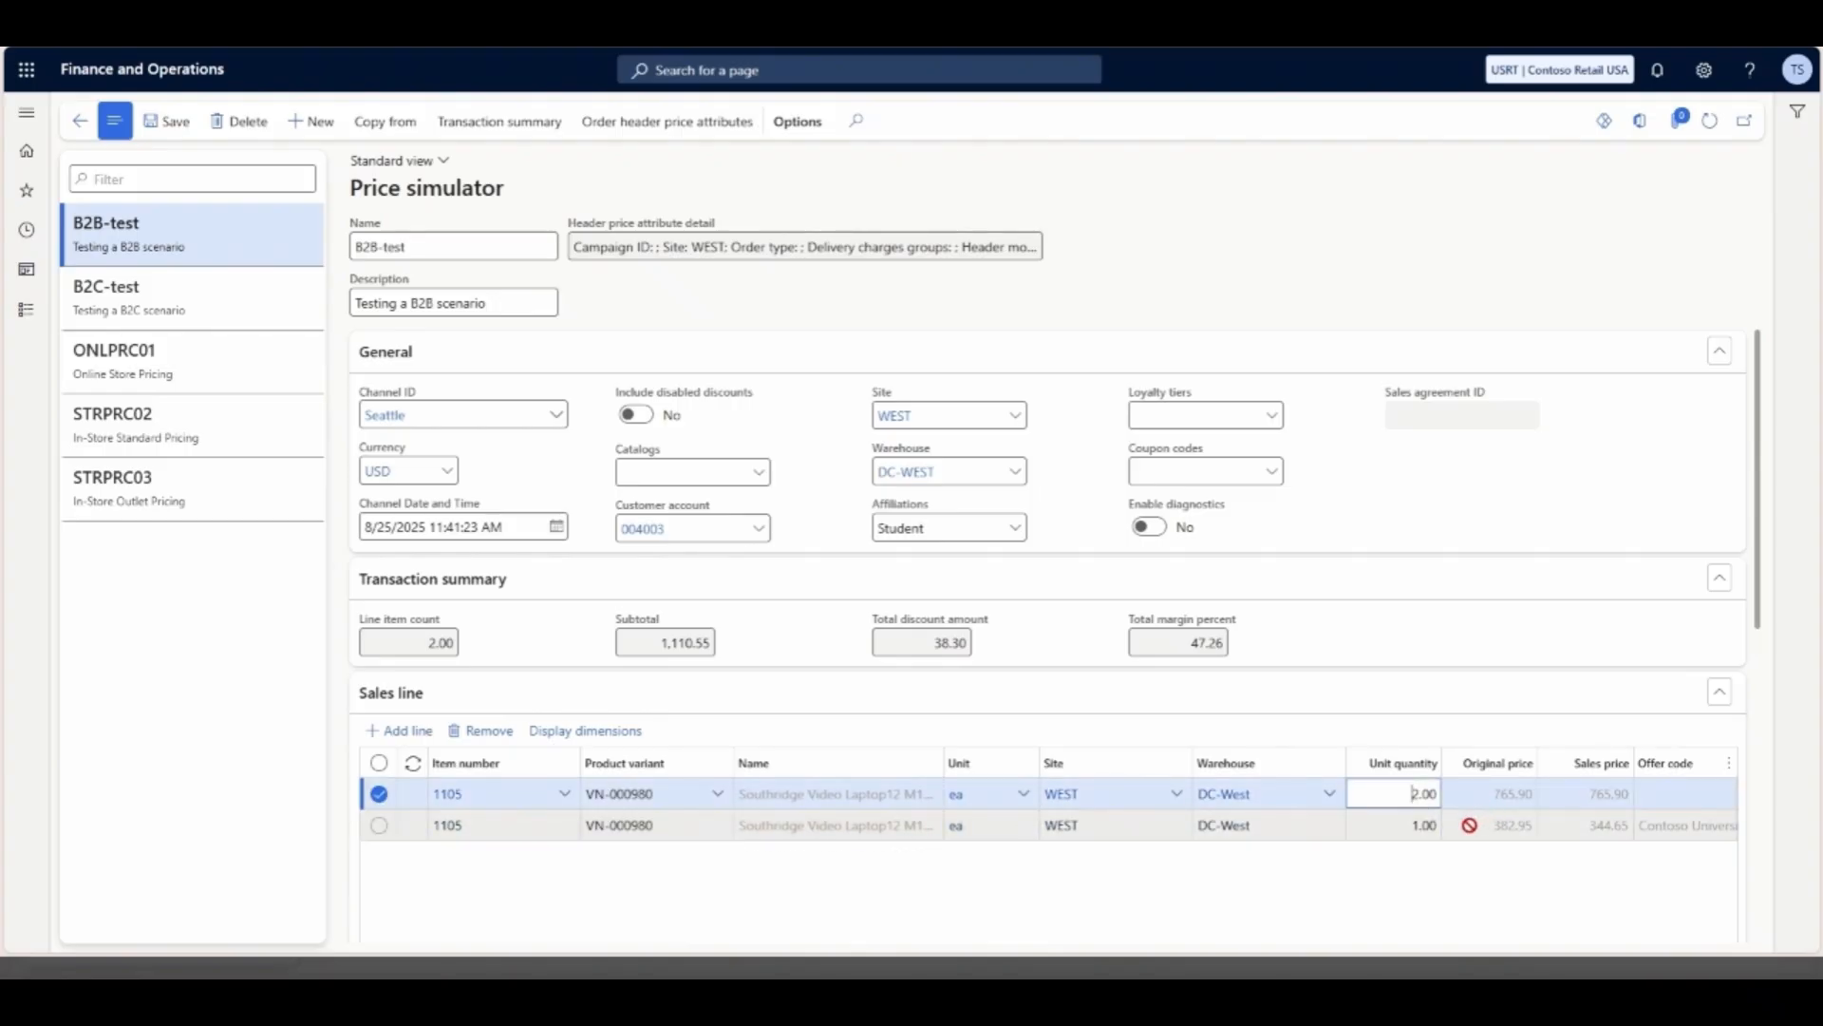